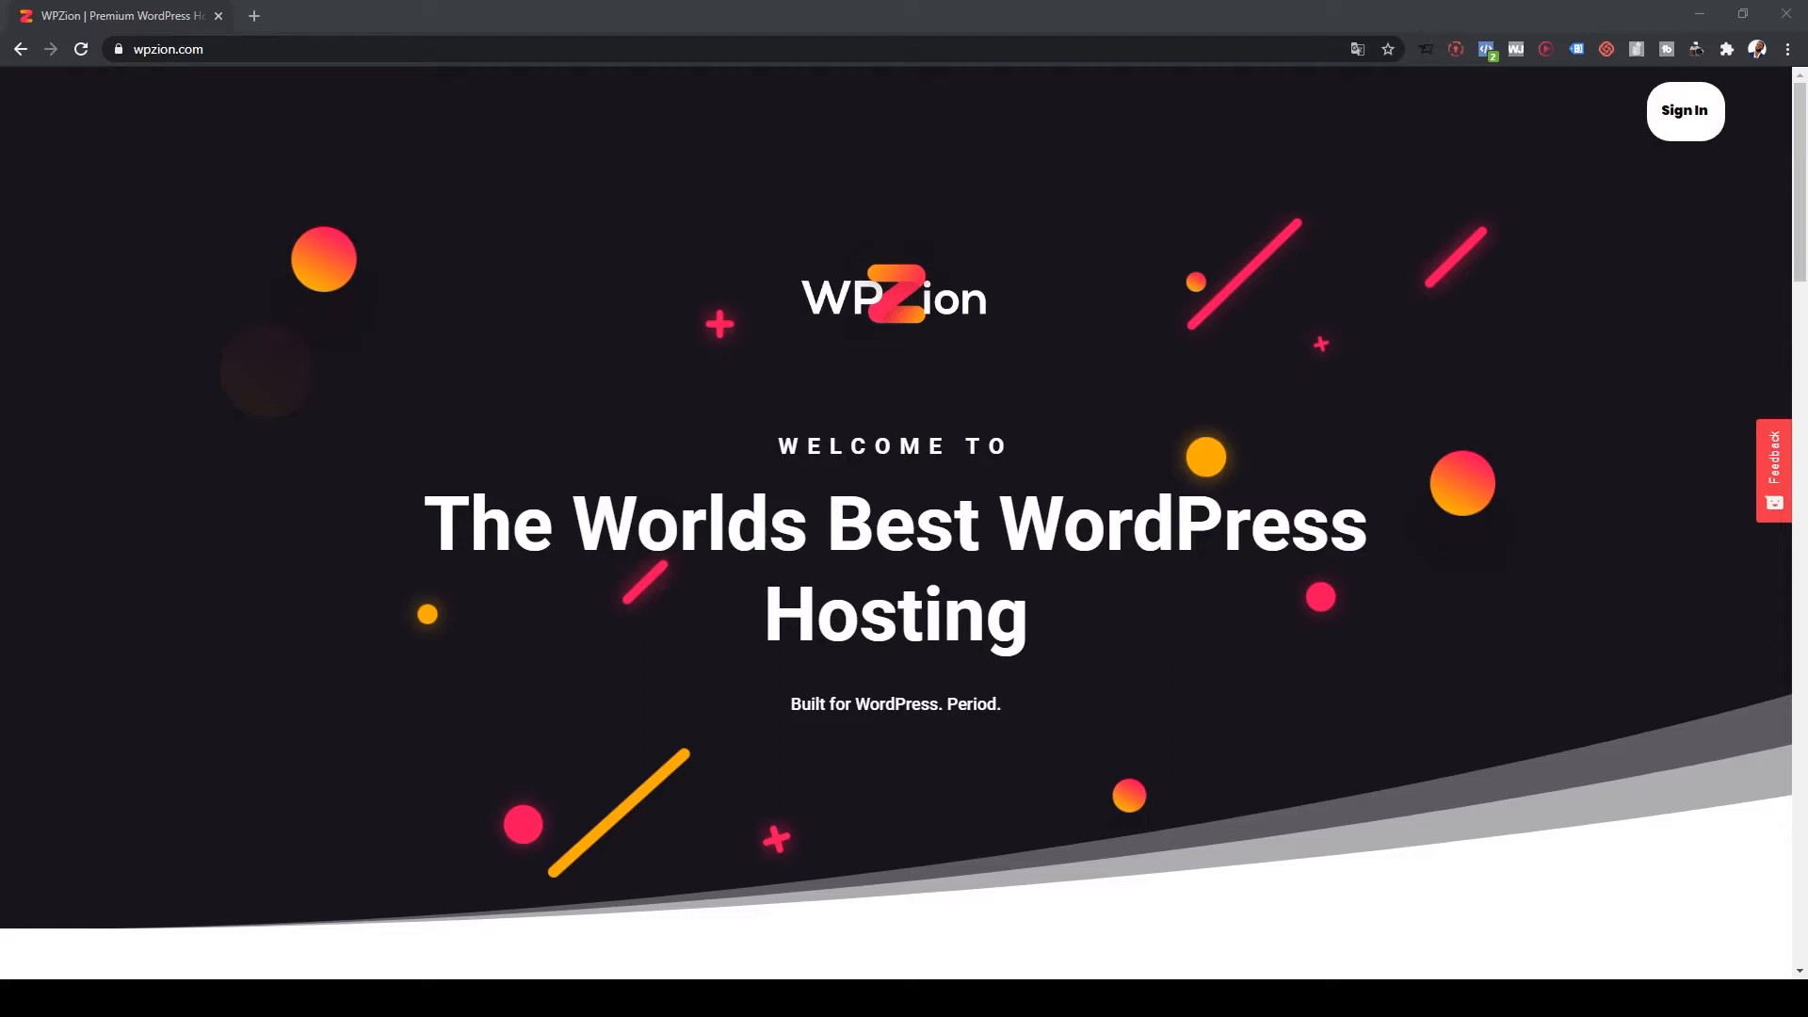
Step: Add the Managed WordPress Basic plan, priced at $9.99, to the WPZion cart
{"action": "scroll", "coordinate": [896, 497], "scroll_direction": "down", "scroll_amount": 5}
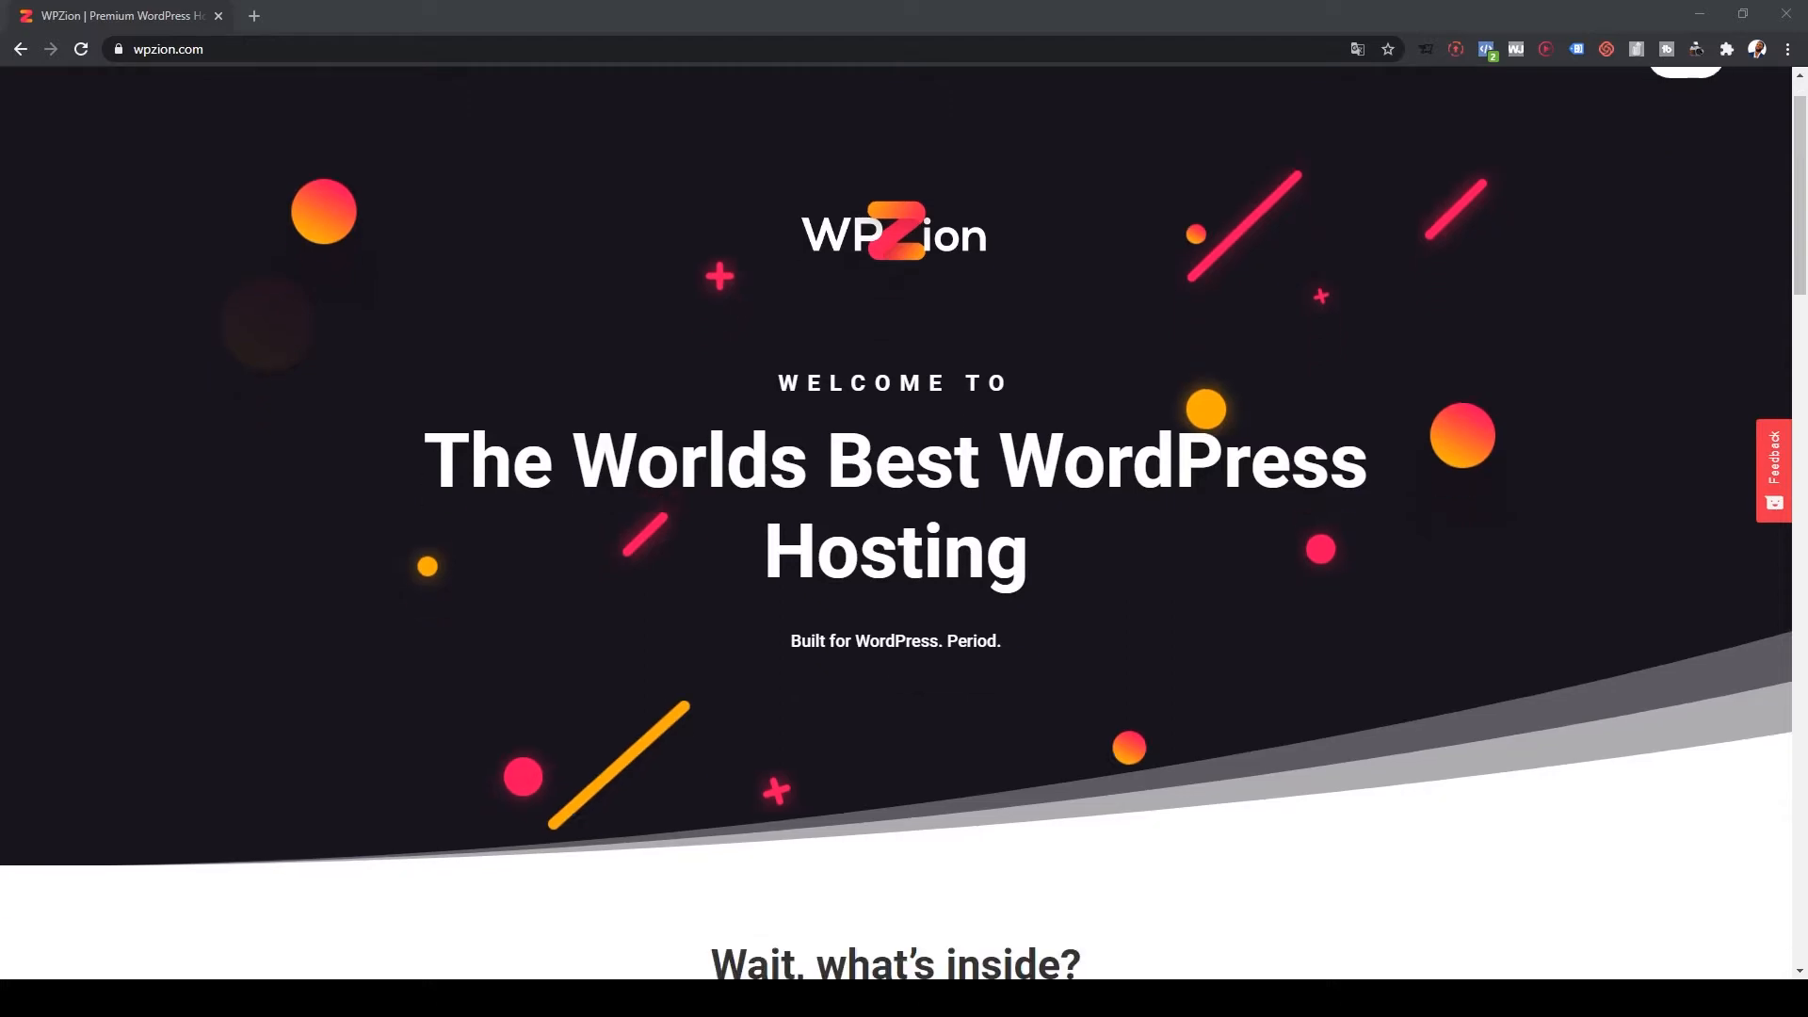
{"action": "scroll", "coordinate": [896, 523], "scroll_direction": "down", "scroll_amount": 15}
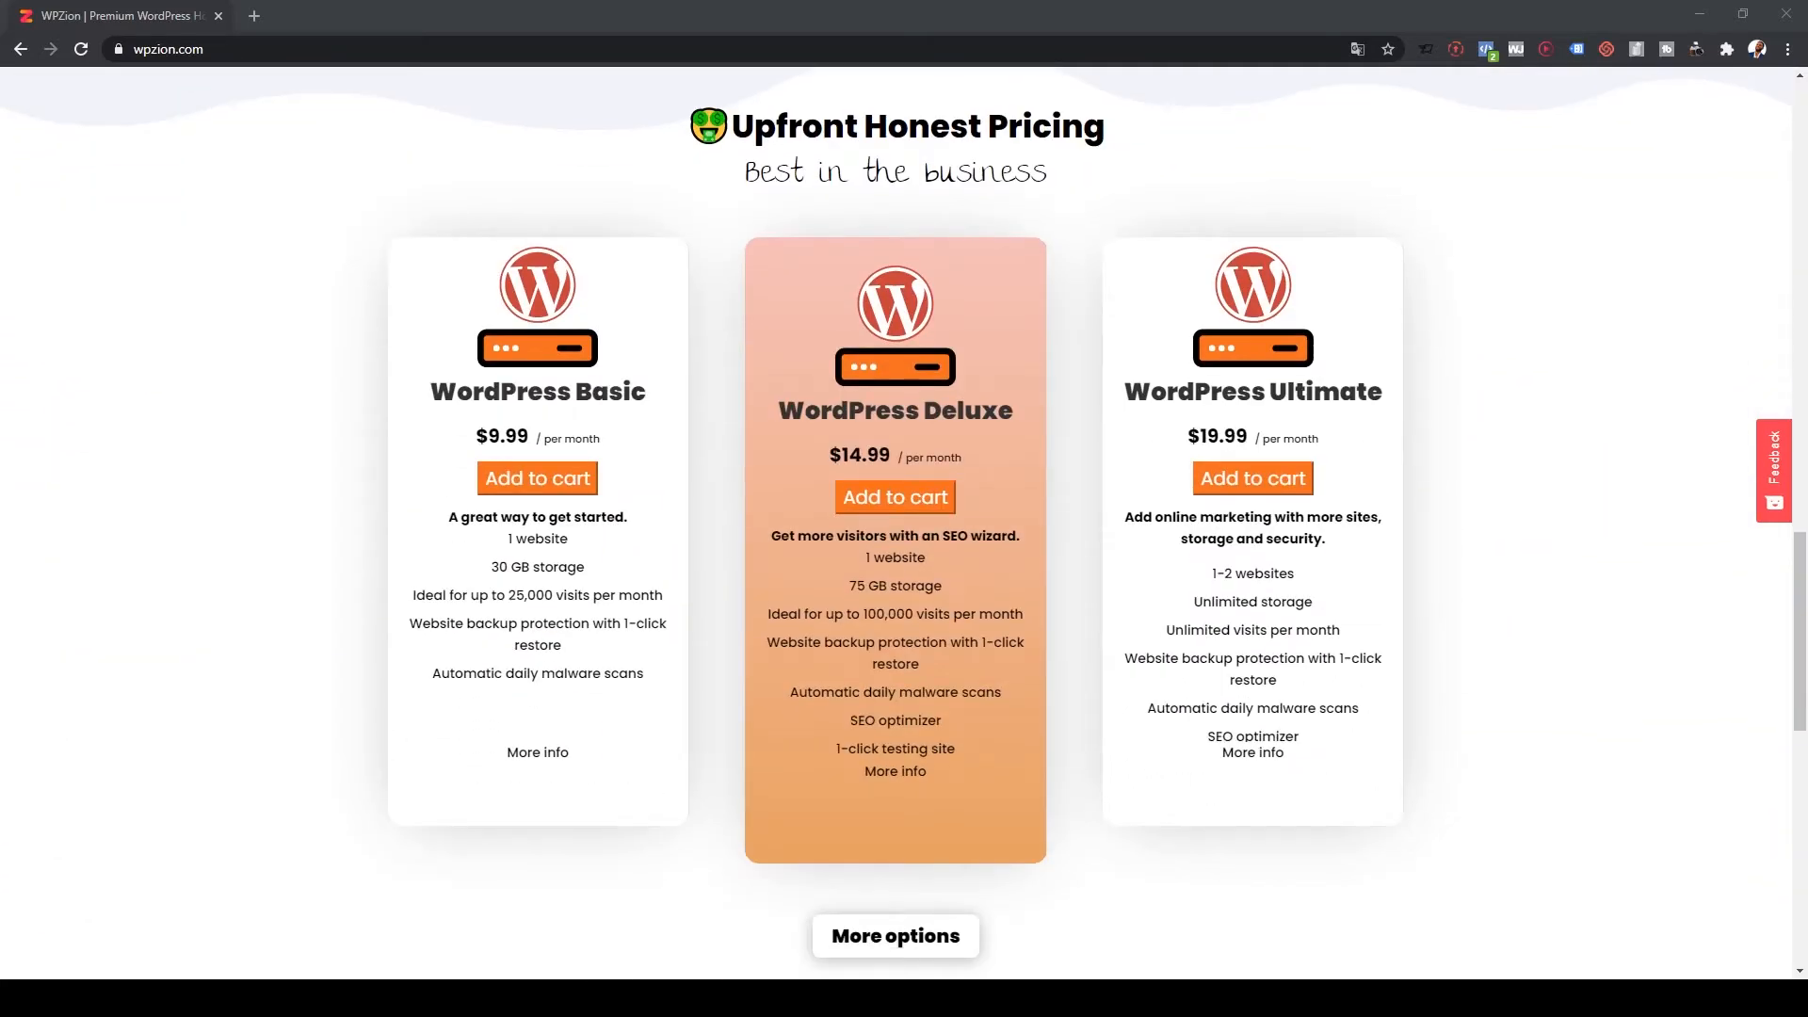
{"action": "left_click_drag", "start_coordinate": [476, 436], "coordinate": [535, 436]}
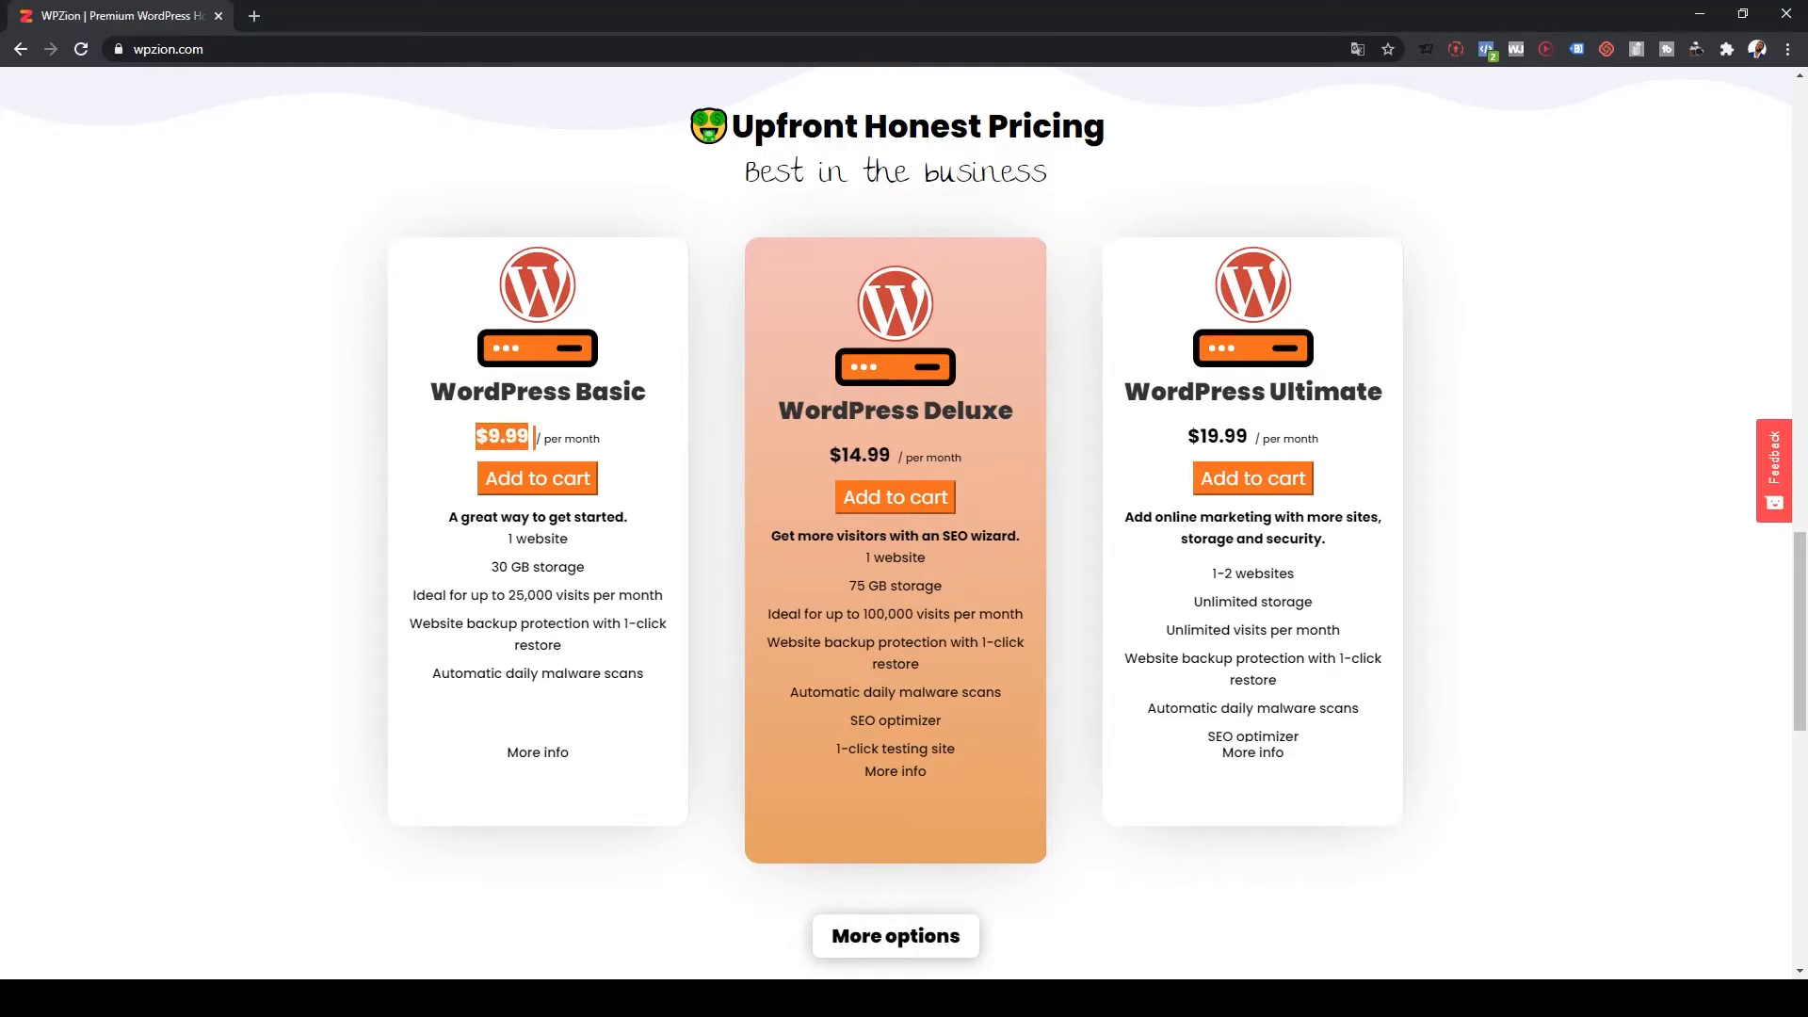
{"action": "left_click", "coordinate": [535, 437]}
{"action": "left_click", "coordinate": [593, 478]}
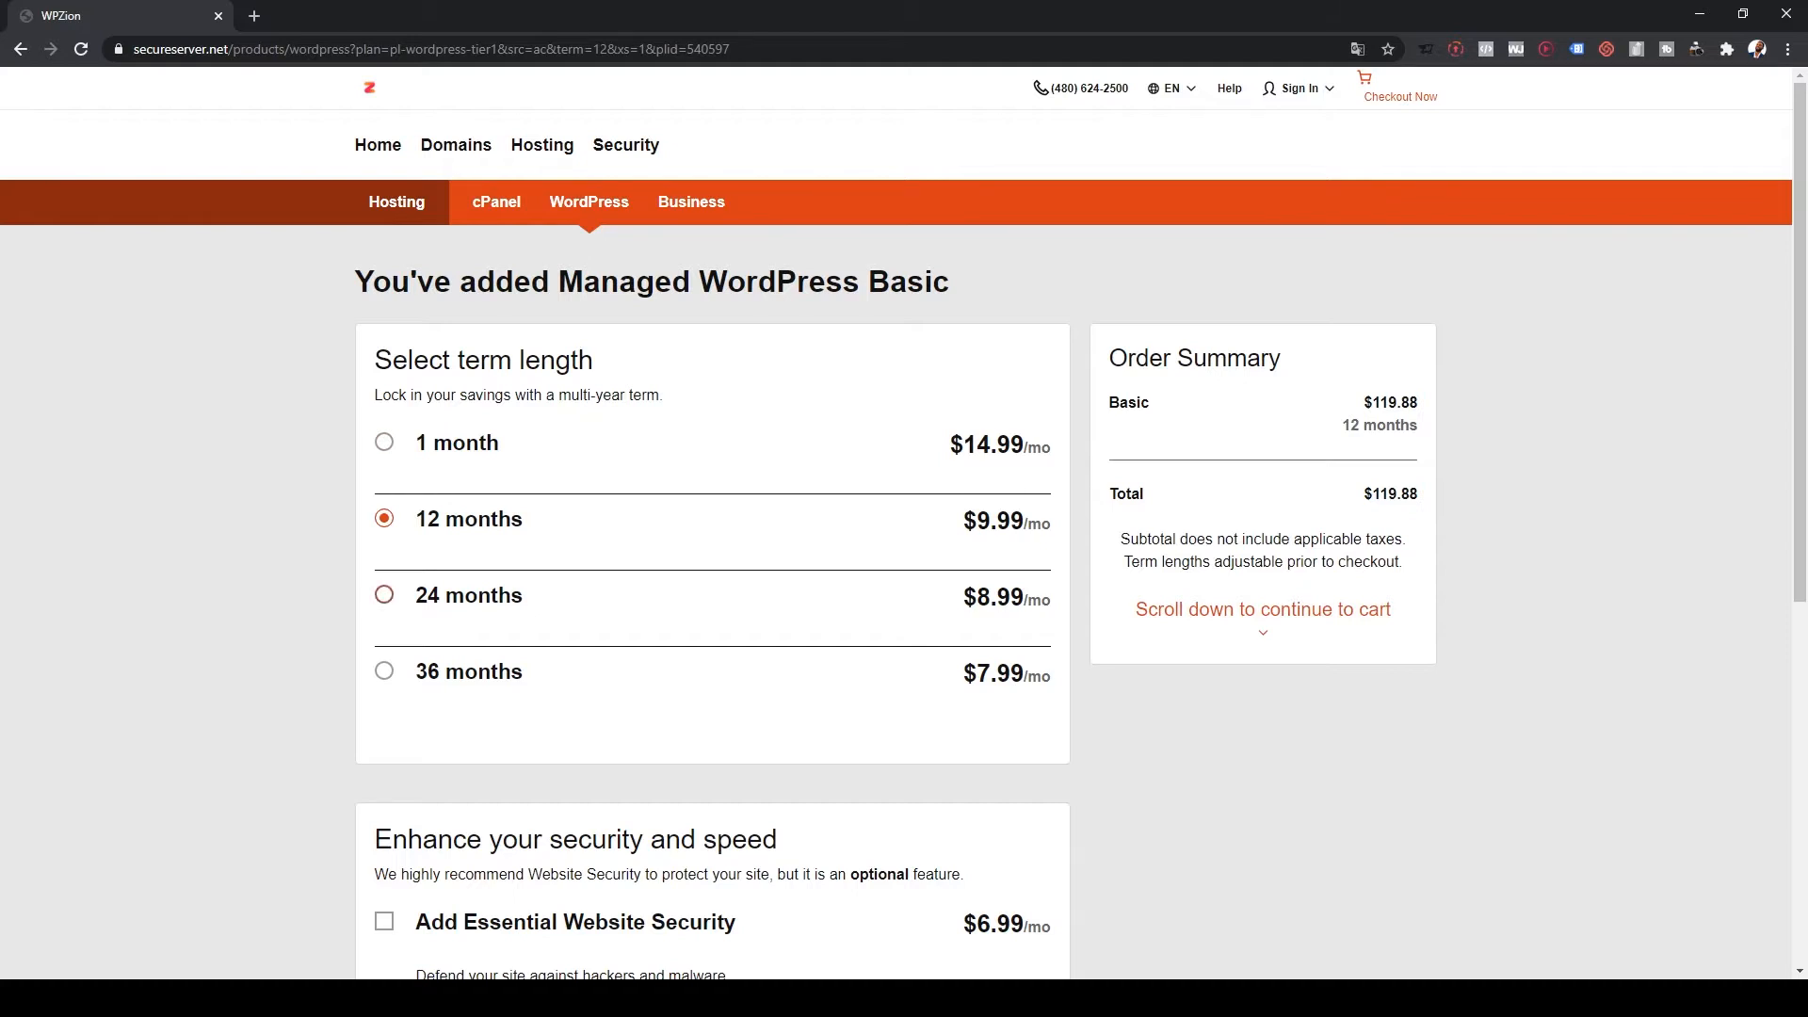
Step: Add a 1-year Standard SSL certificate to the Basic WordPress order for a $54.98 subtotal
{"action": "double_click", "coordinate": [1395, 495]}
{"action": "scroll", "coordinate": [905, 524], "scroll_direction": "down", "scroll_amount": 5}
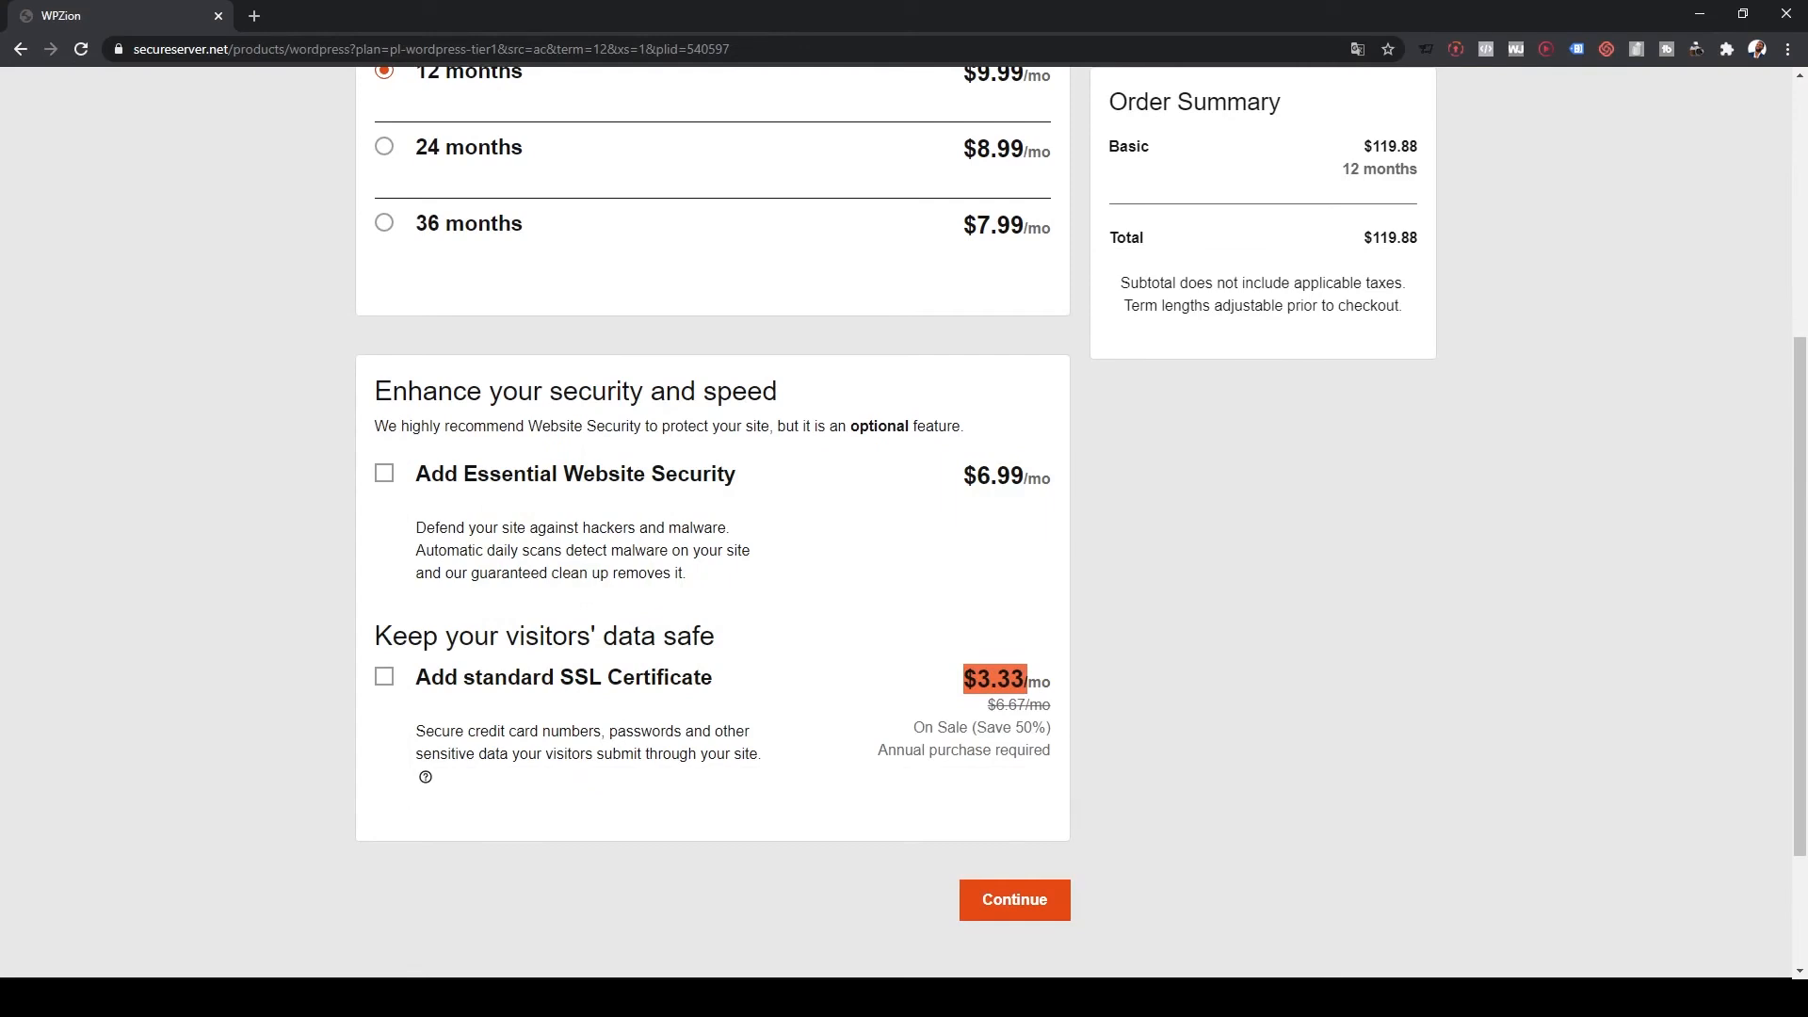
{"action": "left_click", "coordinate": [384, 677]}
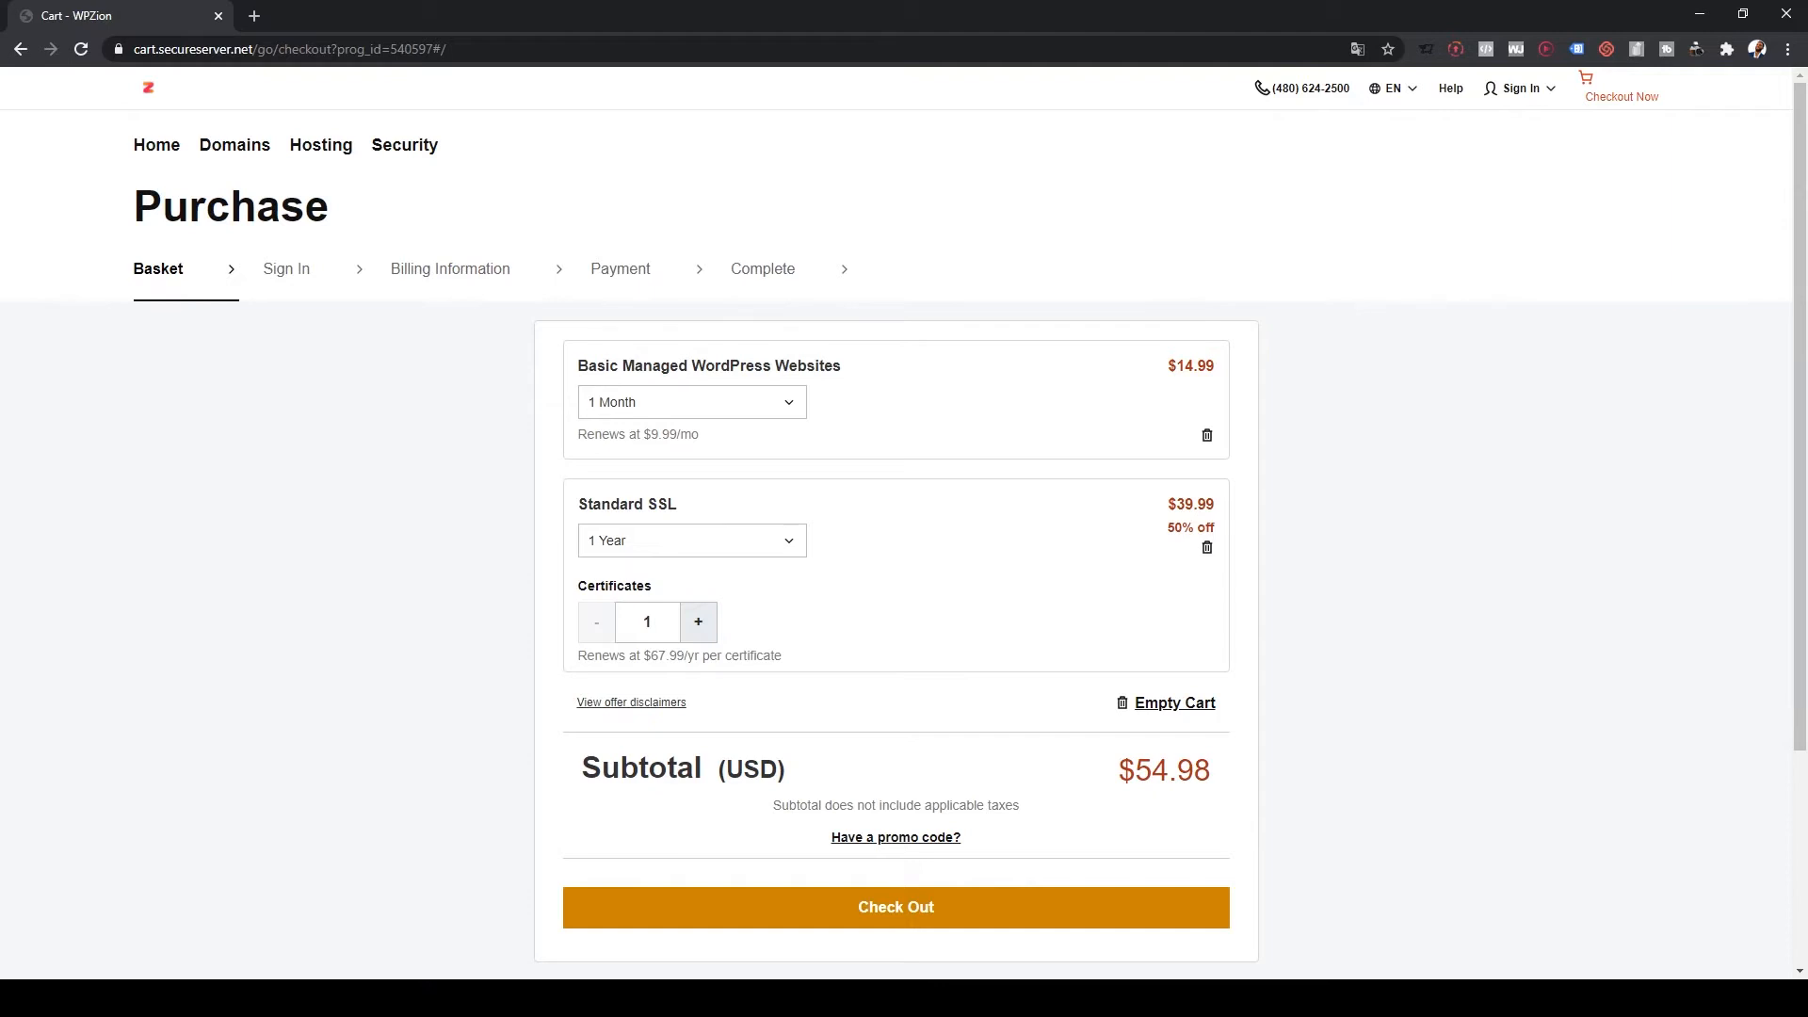
{"action": "mouse_move", "coordinate": [234, 145]}
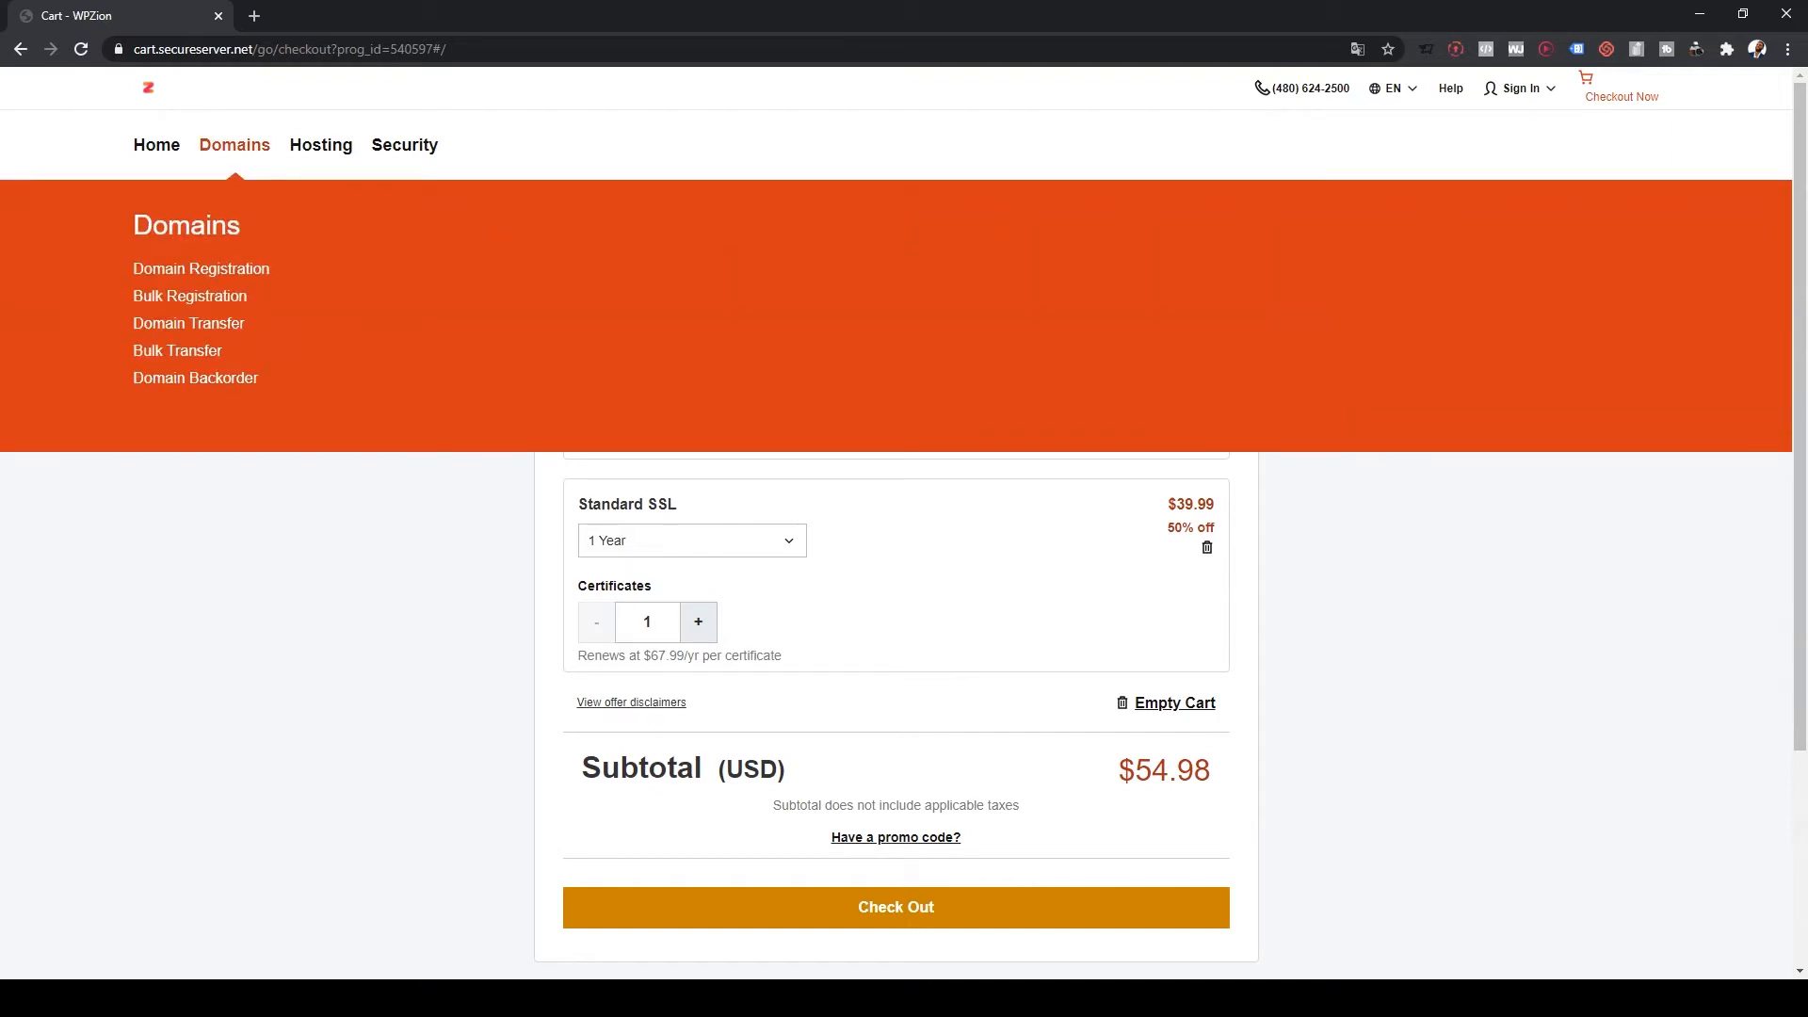
Step: Search Domain Registration for 'Best website of theis year' and check the $9.00 price
{"action": "left_click", "coordinate": [201, 270]}
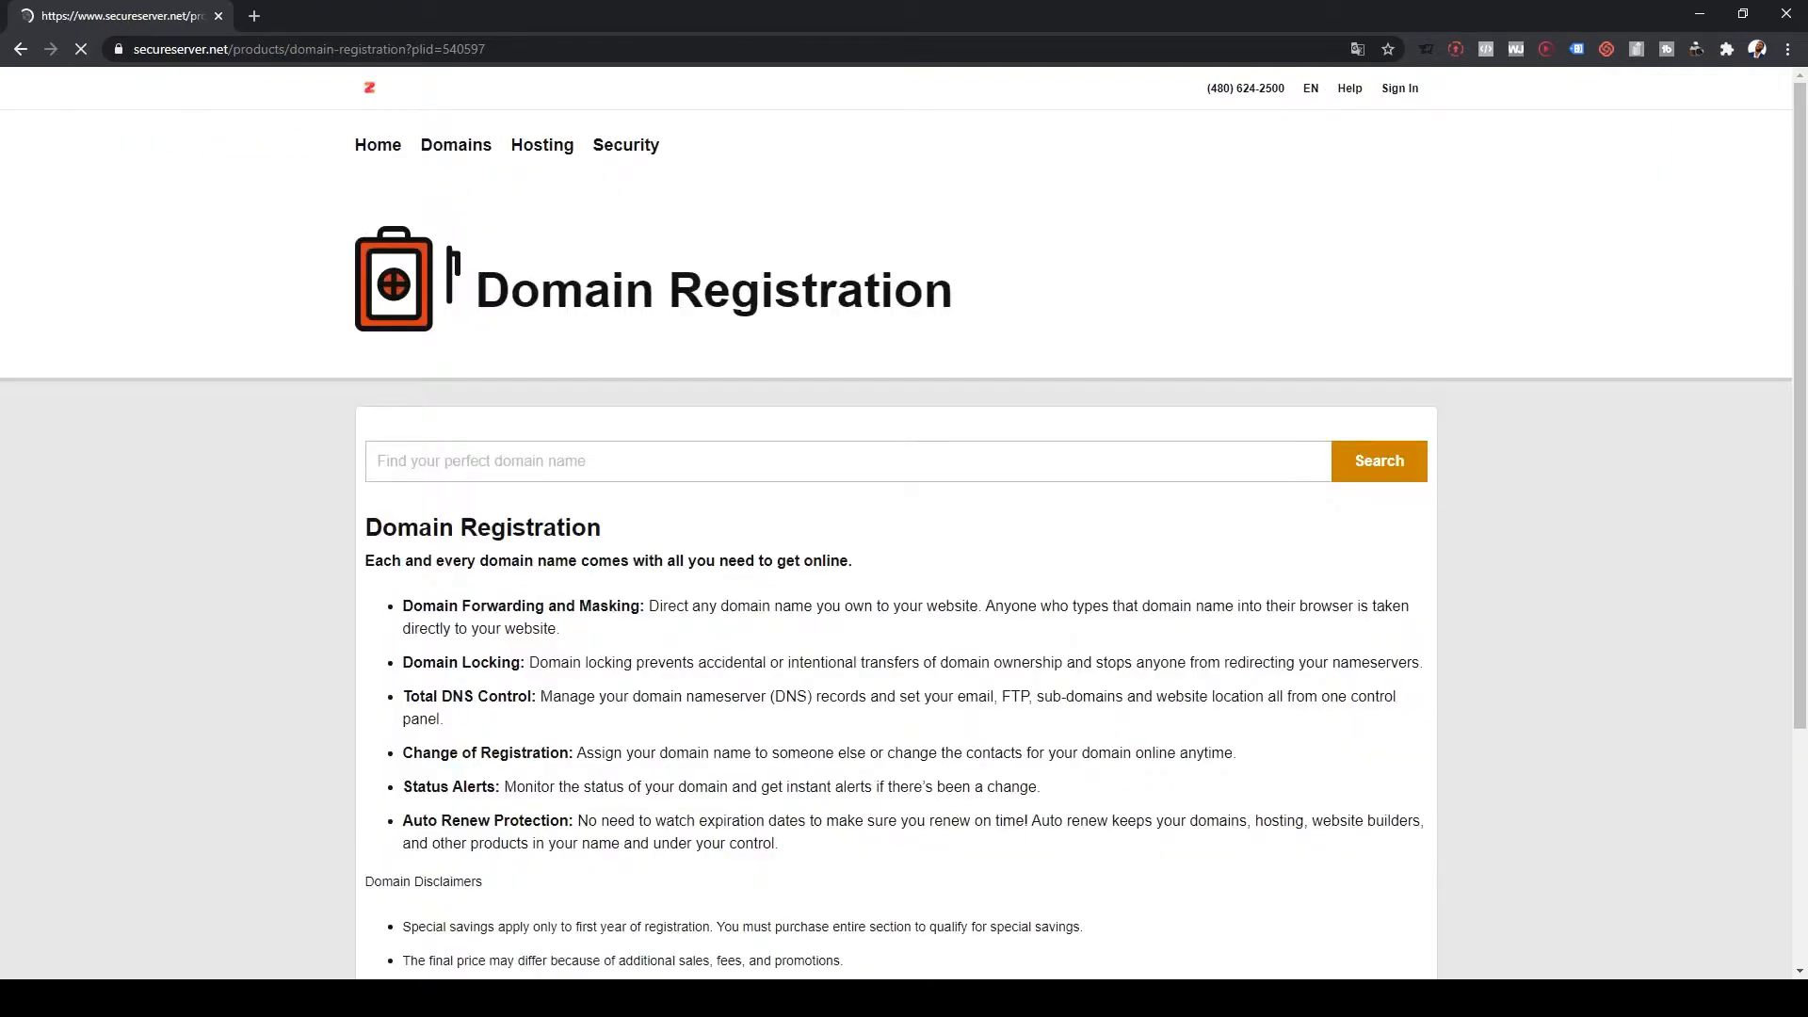
{"action": "scroll", "coordinate": [897, 524], "scroll_direction": "down", "scroll_amount": 4}
{"action": "scroll", "coordinate": [896, 524], "scroll_direction": "up", "scroll_amount": 4}
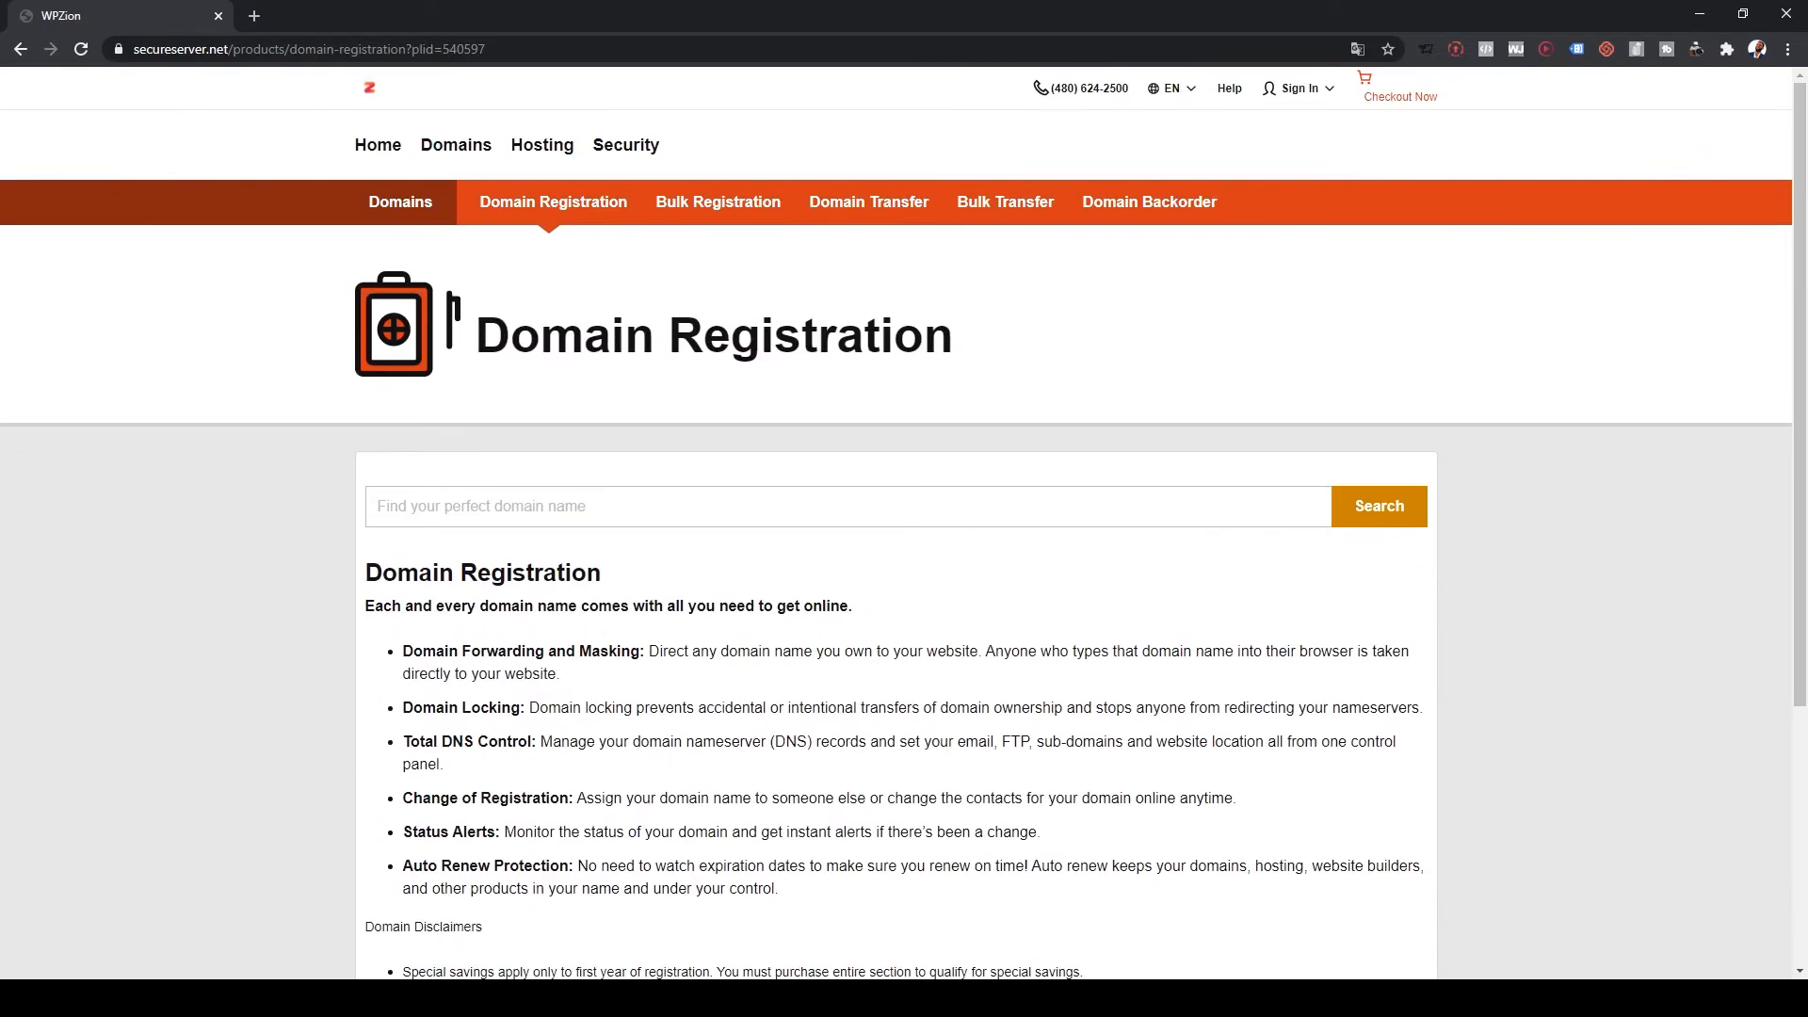
{"action": "left_click", "coordinate": [847, 507]}
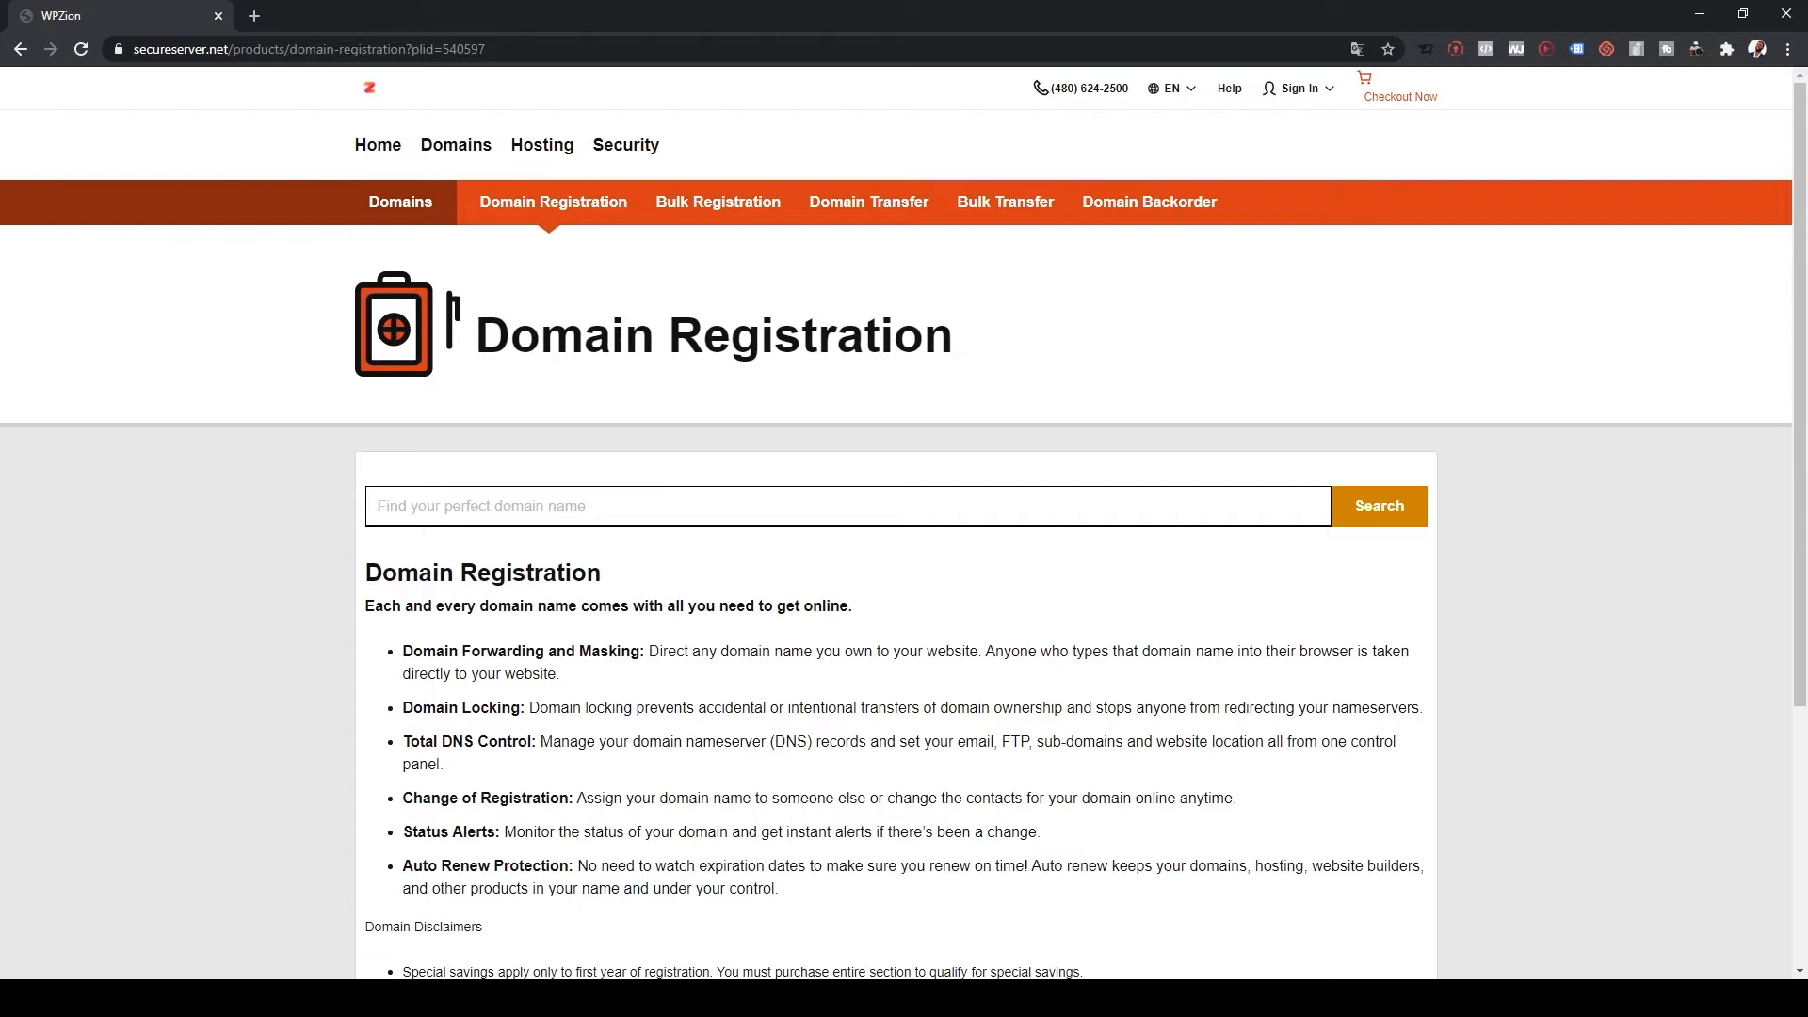
{"action": "type", "text": "Best website of theis year"}
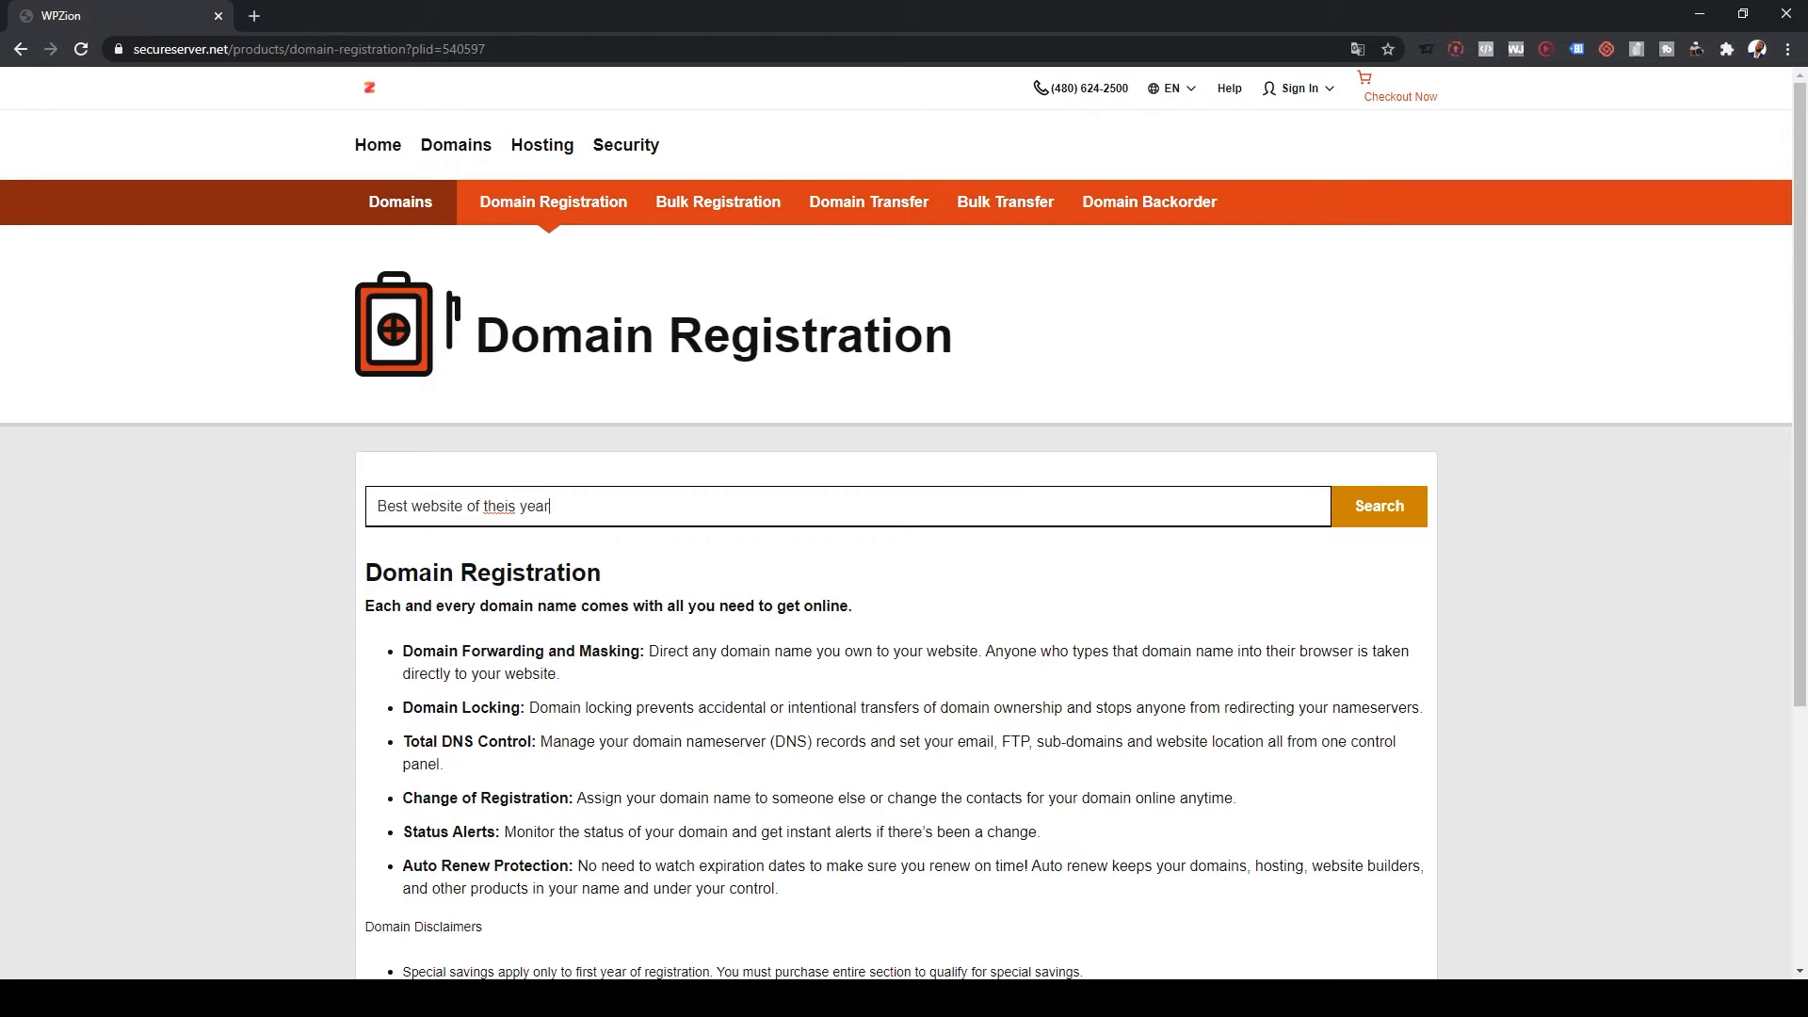
{"action": "key", "text": "Return"}
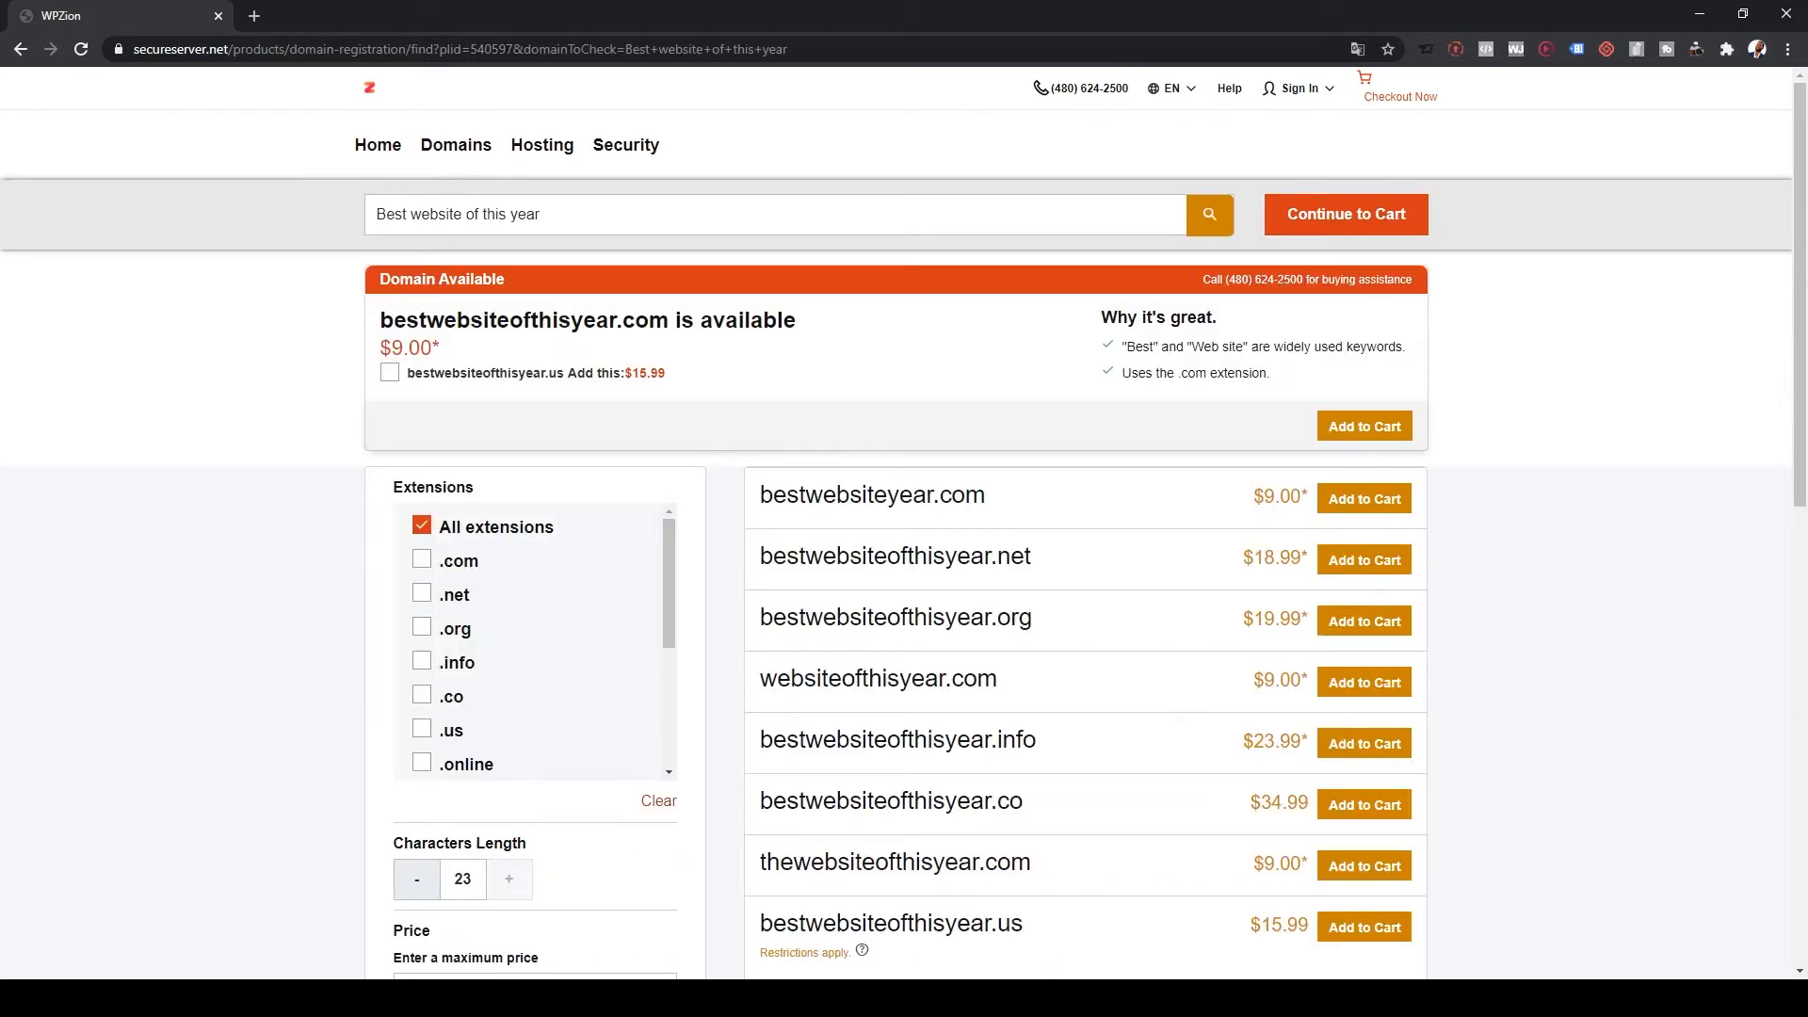
{"action": "left_click_drag", "start_coordinate": [440, 348], "coordinate": [391, 349]}
{"action": "left_click", "coordinate": [394, 349]}
Step: Filter the results by .com and .net extensions, then add a found domain to the cart
{"action": "left_click", "coordinate": [422, 560]}
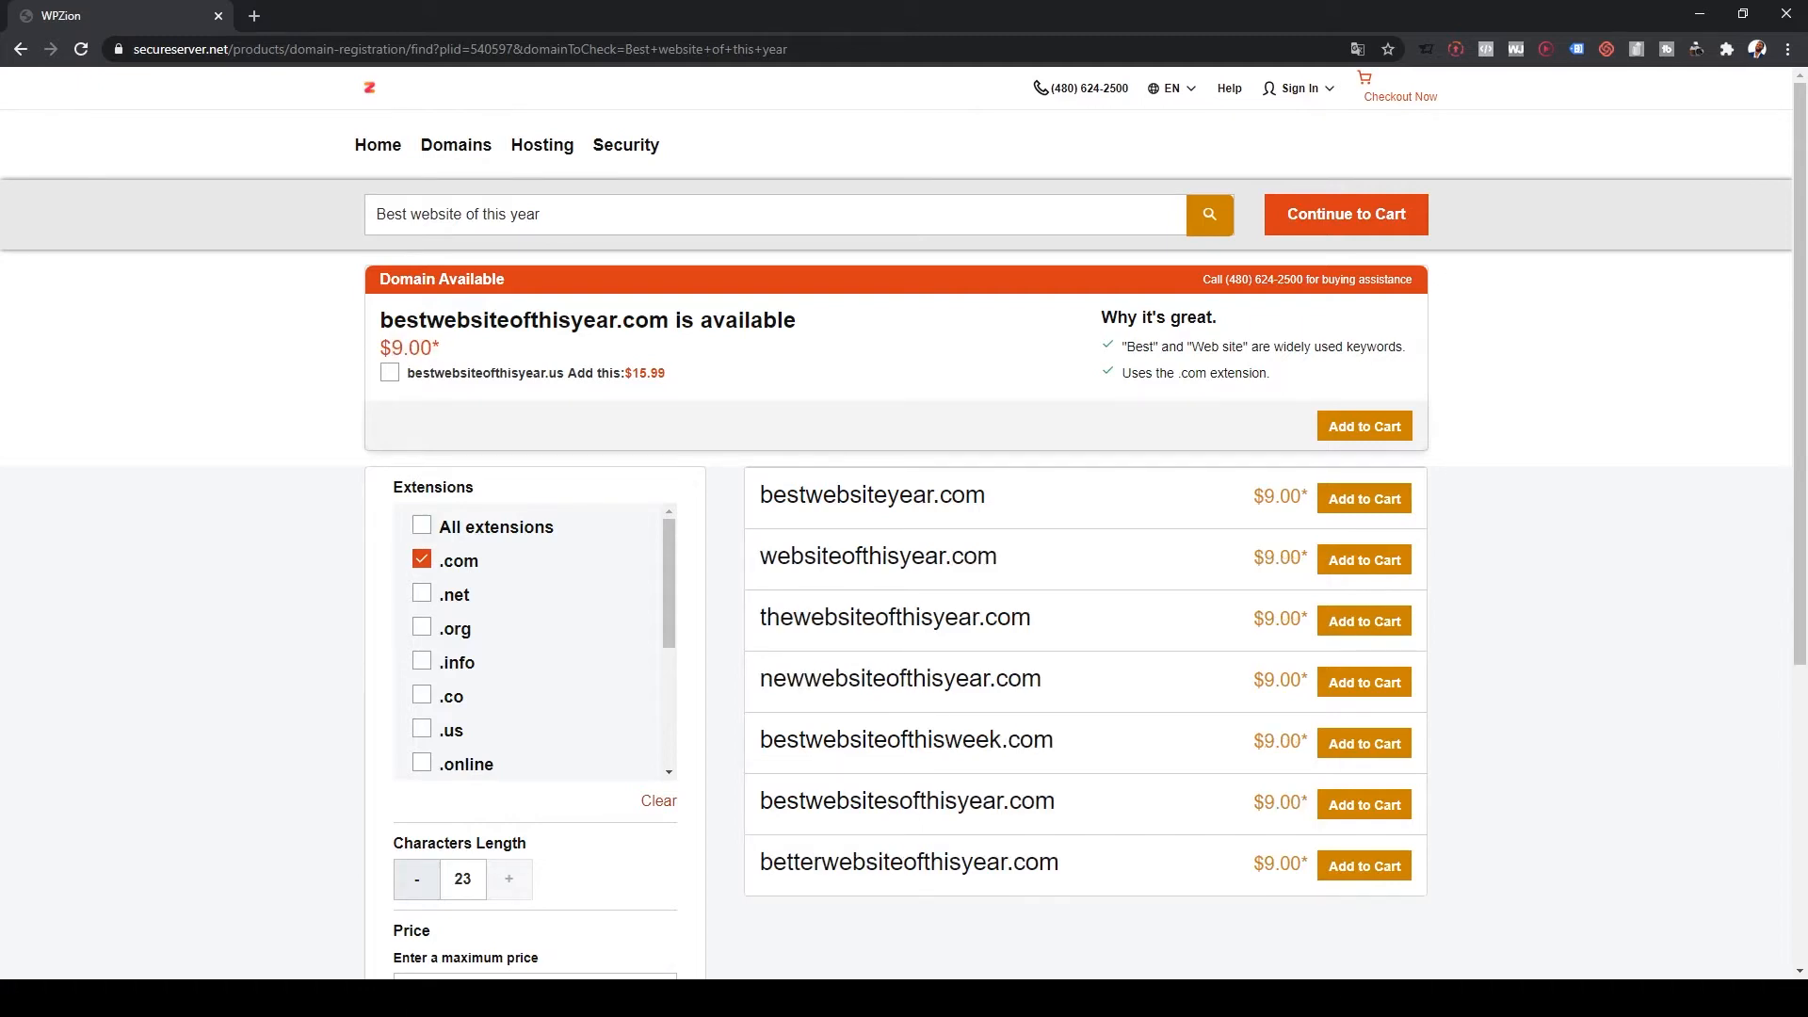
{"action": "left_click", "coordinate": [422, 593]}
{"action": "left_click", "coordinate": [422, 594]}
{"action": "left_click", "coordinate": [422, 559]}
{"action": "scroll", "coordinate": [422, 665], "scroll_direction": "down", "scroll_amount": 3}
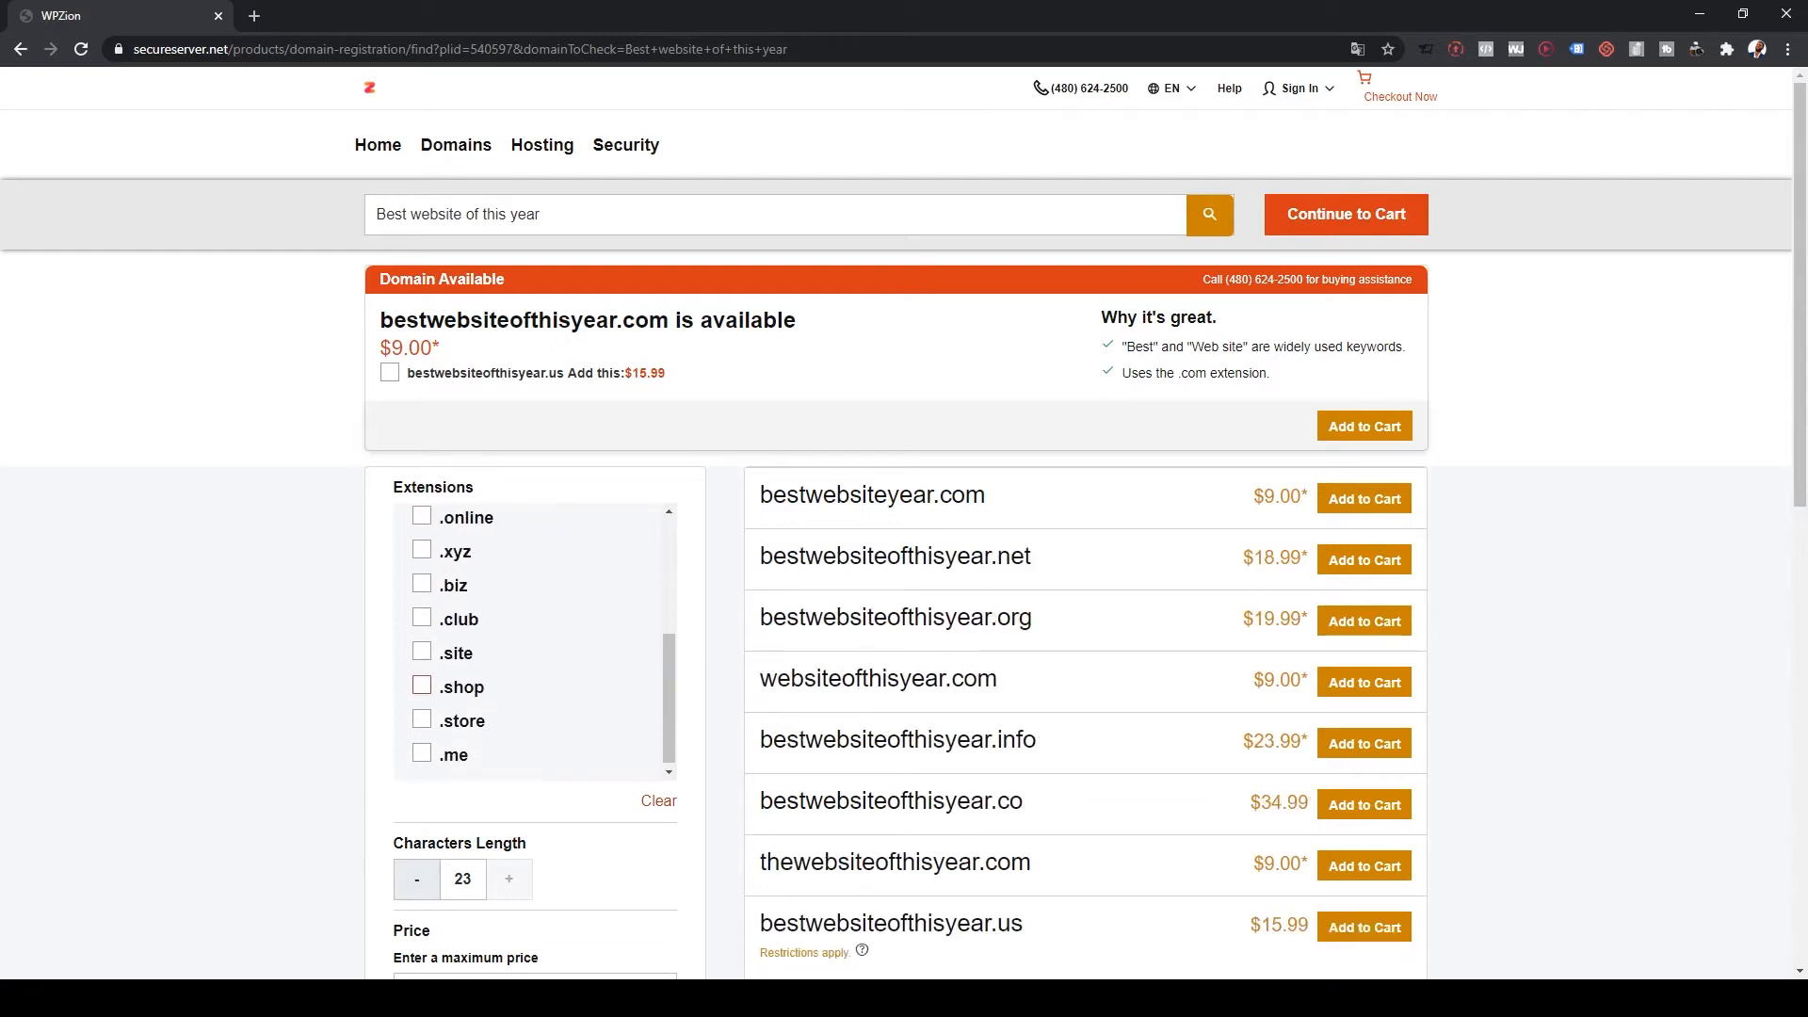
{"action": "scroll", "coordinate": [422, 686], "scroll_direction": "up", "scroll_amount": 3}
{"action": "left_click", "coordinate": [541, 214]}
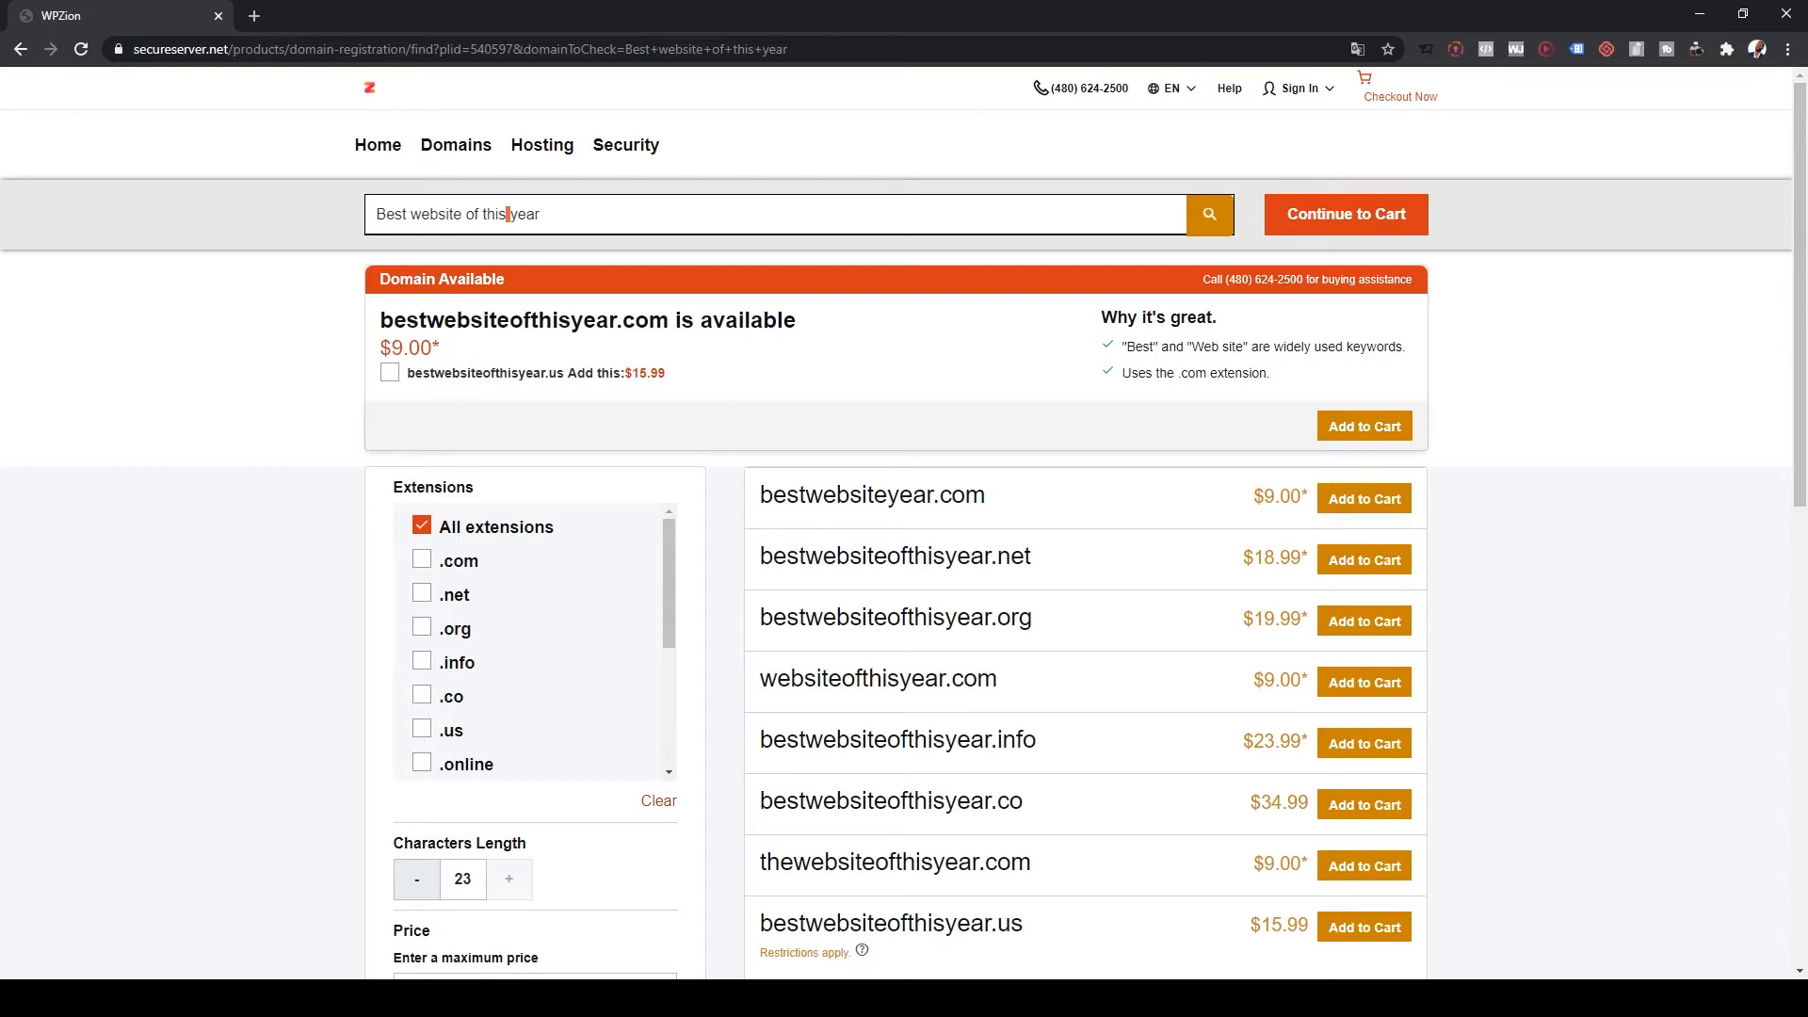
{"action": "left_click", "coordinate": [1365, 426]}
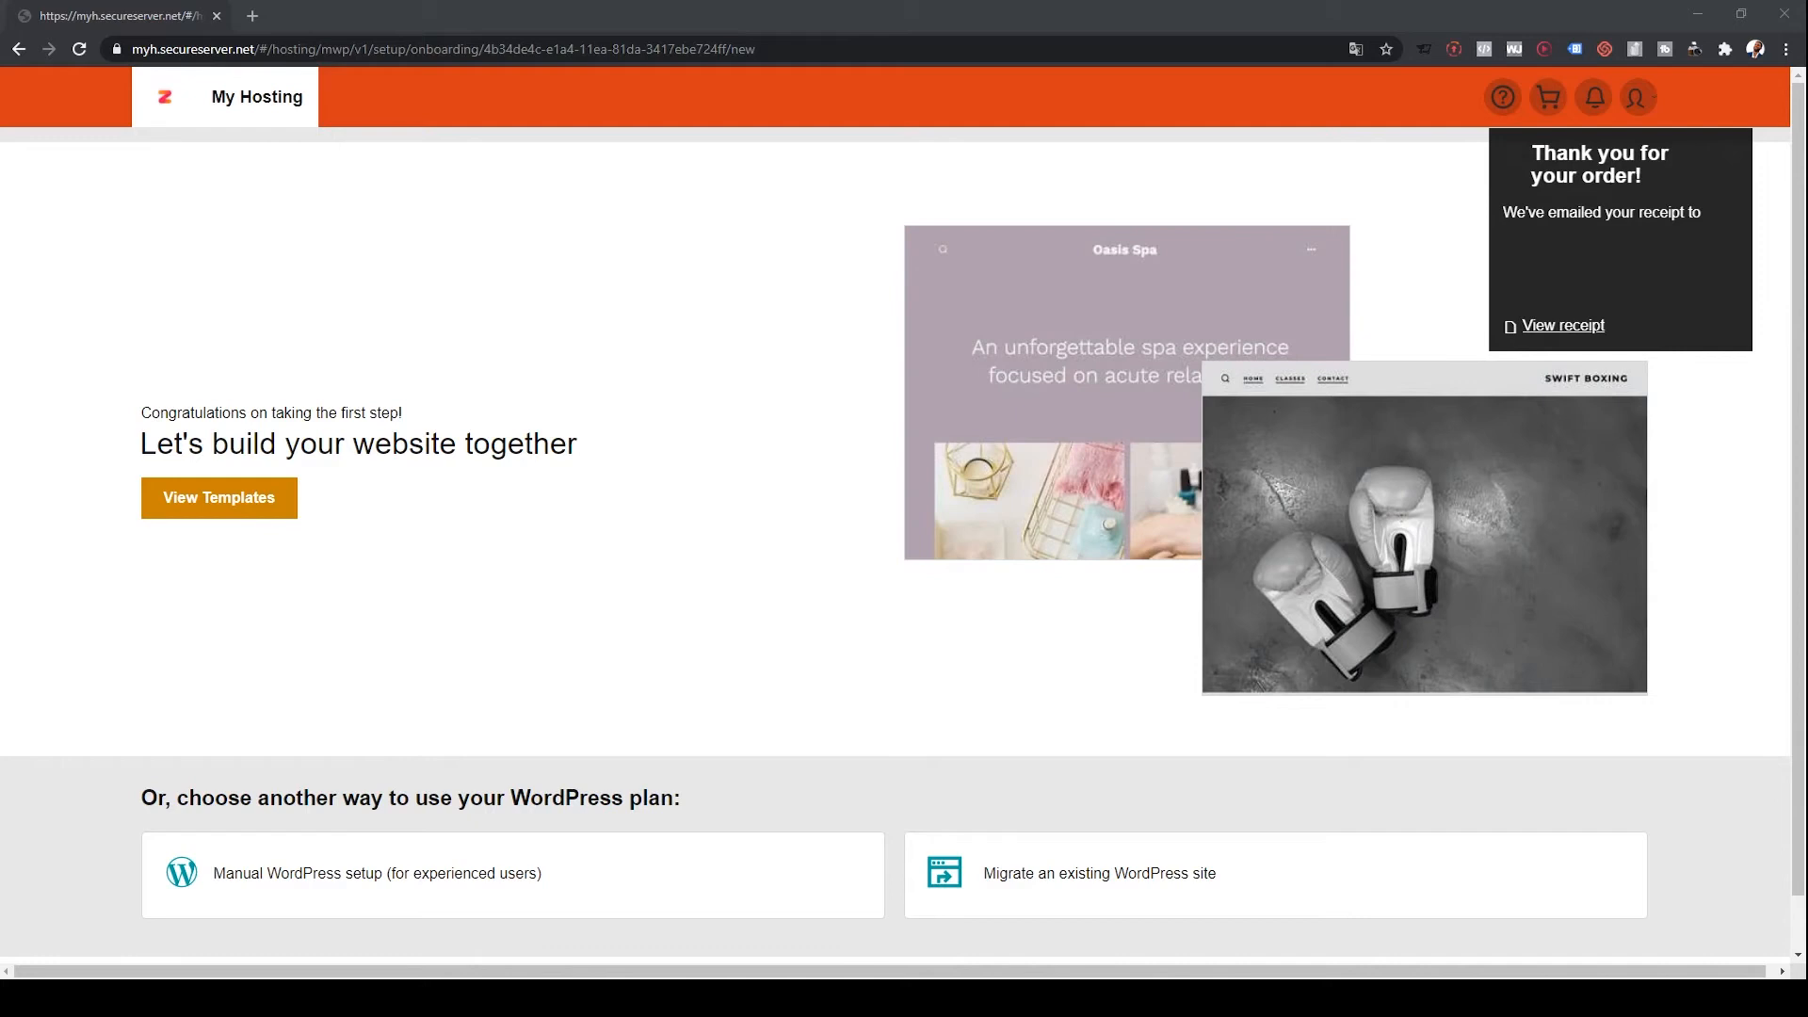
Step: Open the website template gallery in a new tab and browse the available templates
{"action": "scroll", "coordinate": [904, 514], "scroll_direction": "down", "scroll_amount": 1}
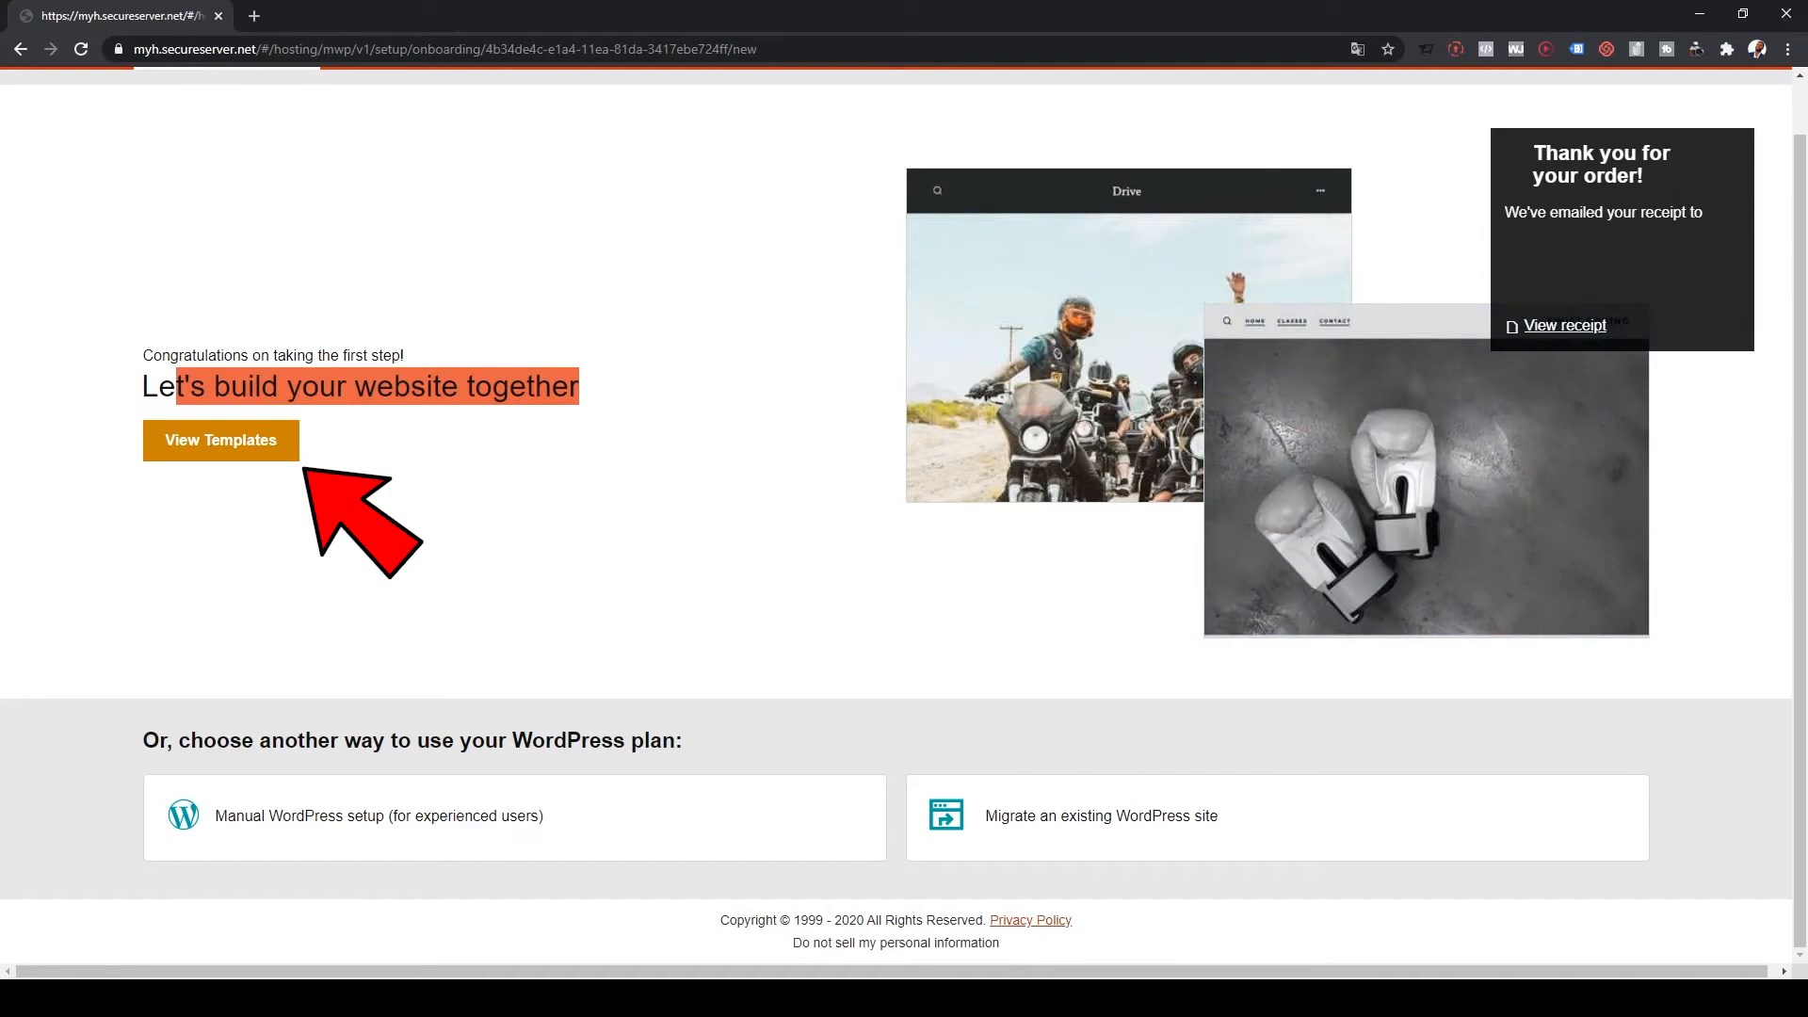
{"action": "middle_click", "coordinate": [222, 441]}
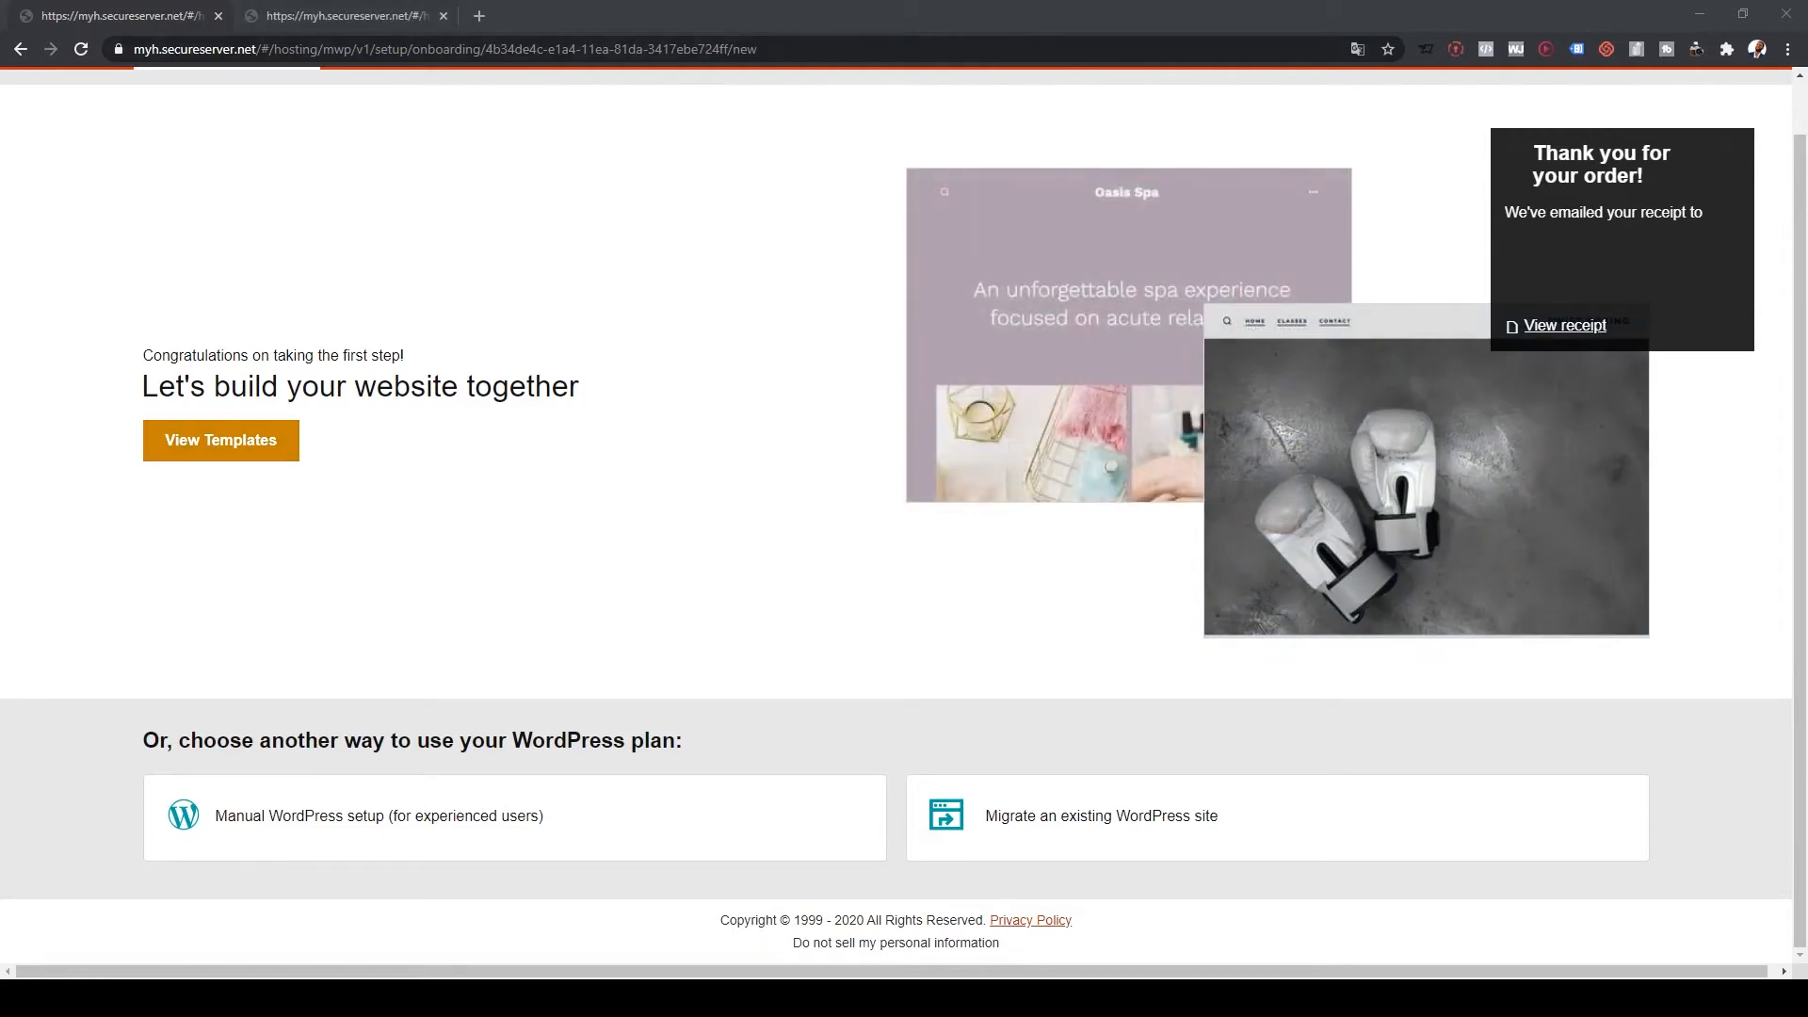
{"action": "left_click", "coordinate": [344, 16]}
{"action": "left_click", "coordinate": [251, 205]}
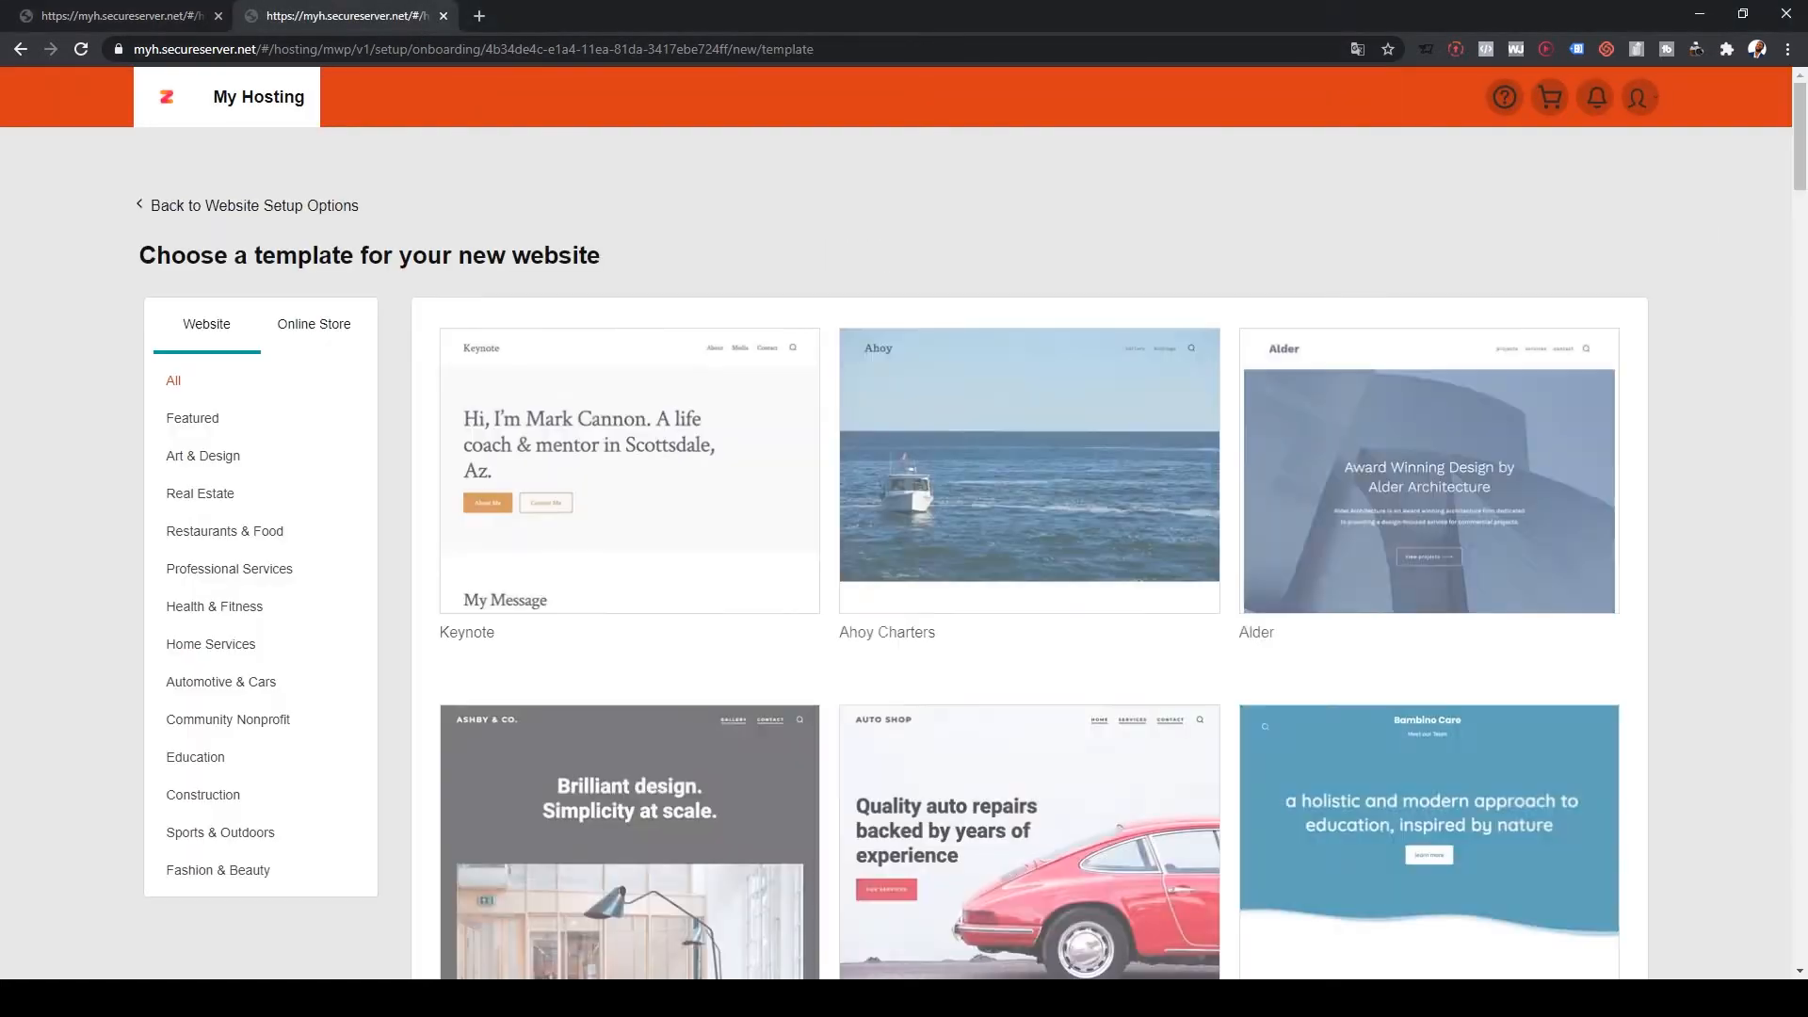
{"action": "scroll", "coordinate": [659, 650], "scroll_direction": "down", "scroll_amount": 6}
{"action": "scroll", "coordinate": [629, 293], "scroll_direction": "down", "scroll_amount": 6}
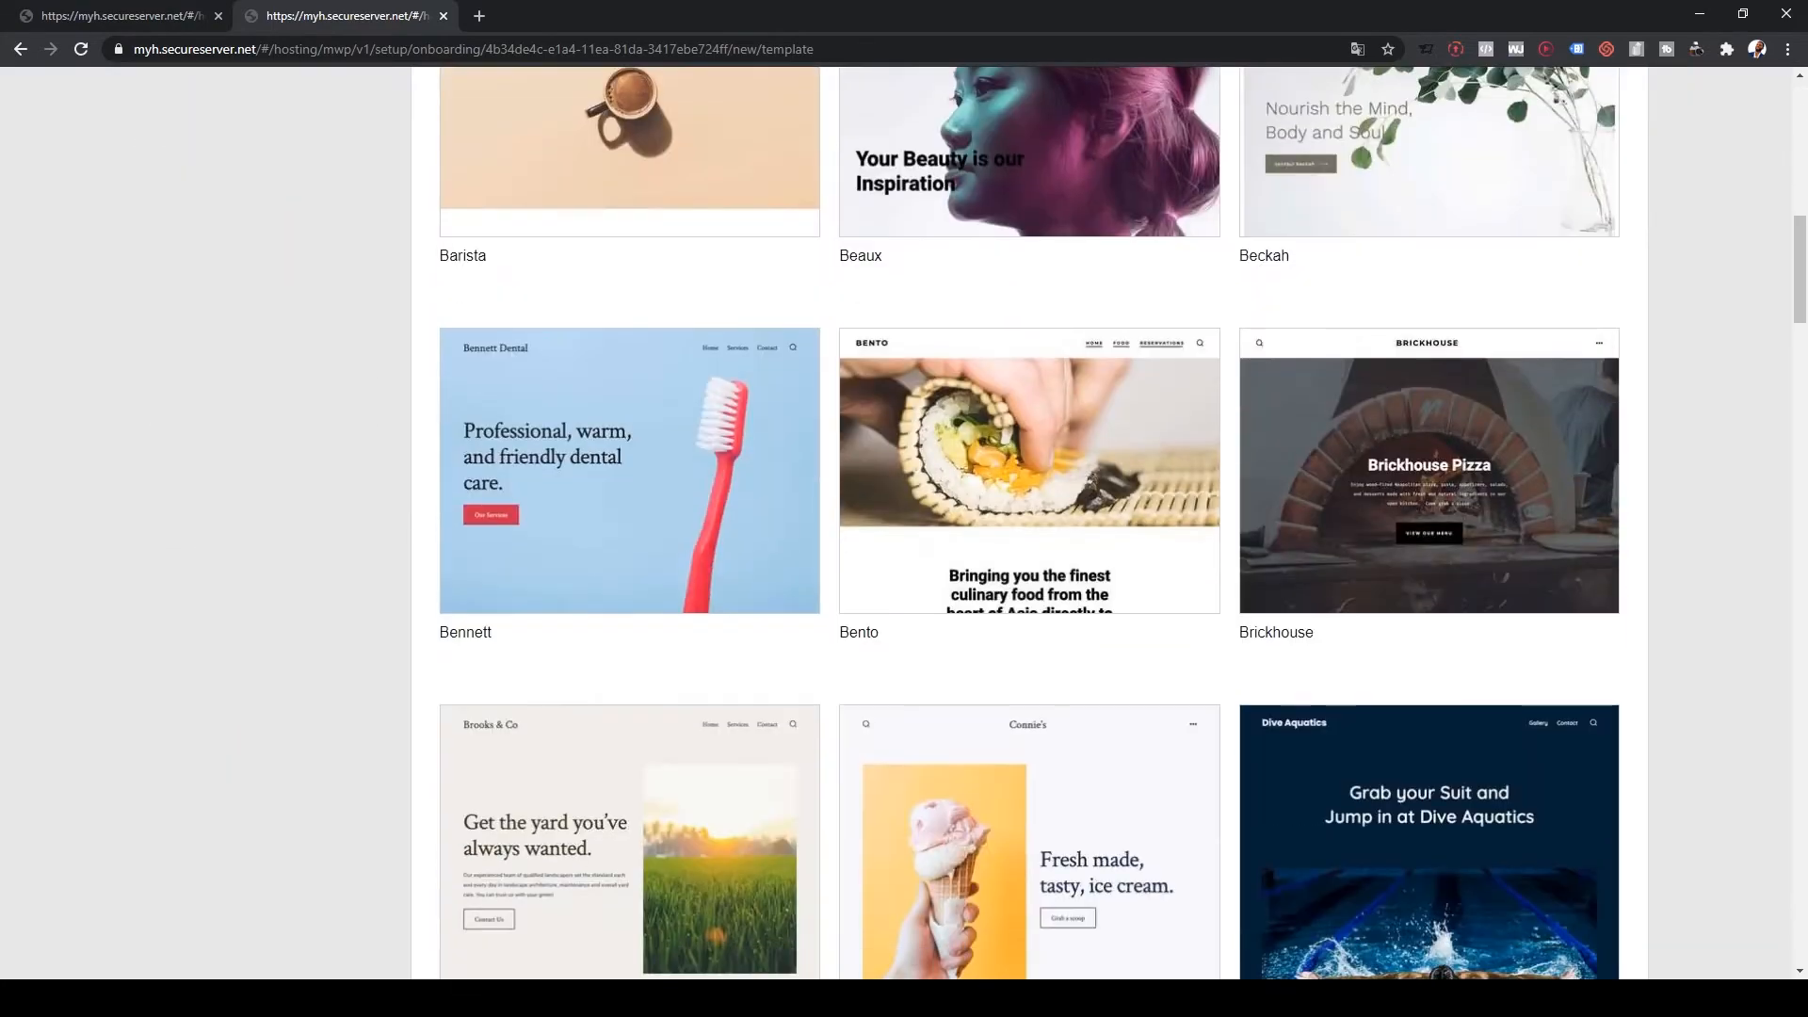
{"action": "scroll", "coordinate": [629, 490], "scroll_direction": "down", "scroll_amount": 15}
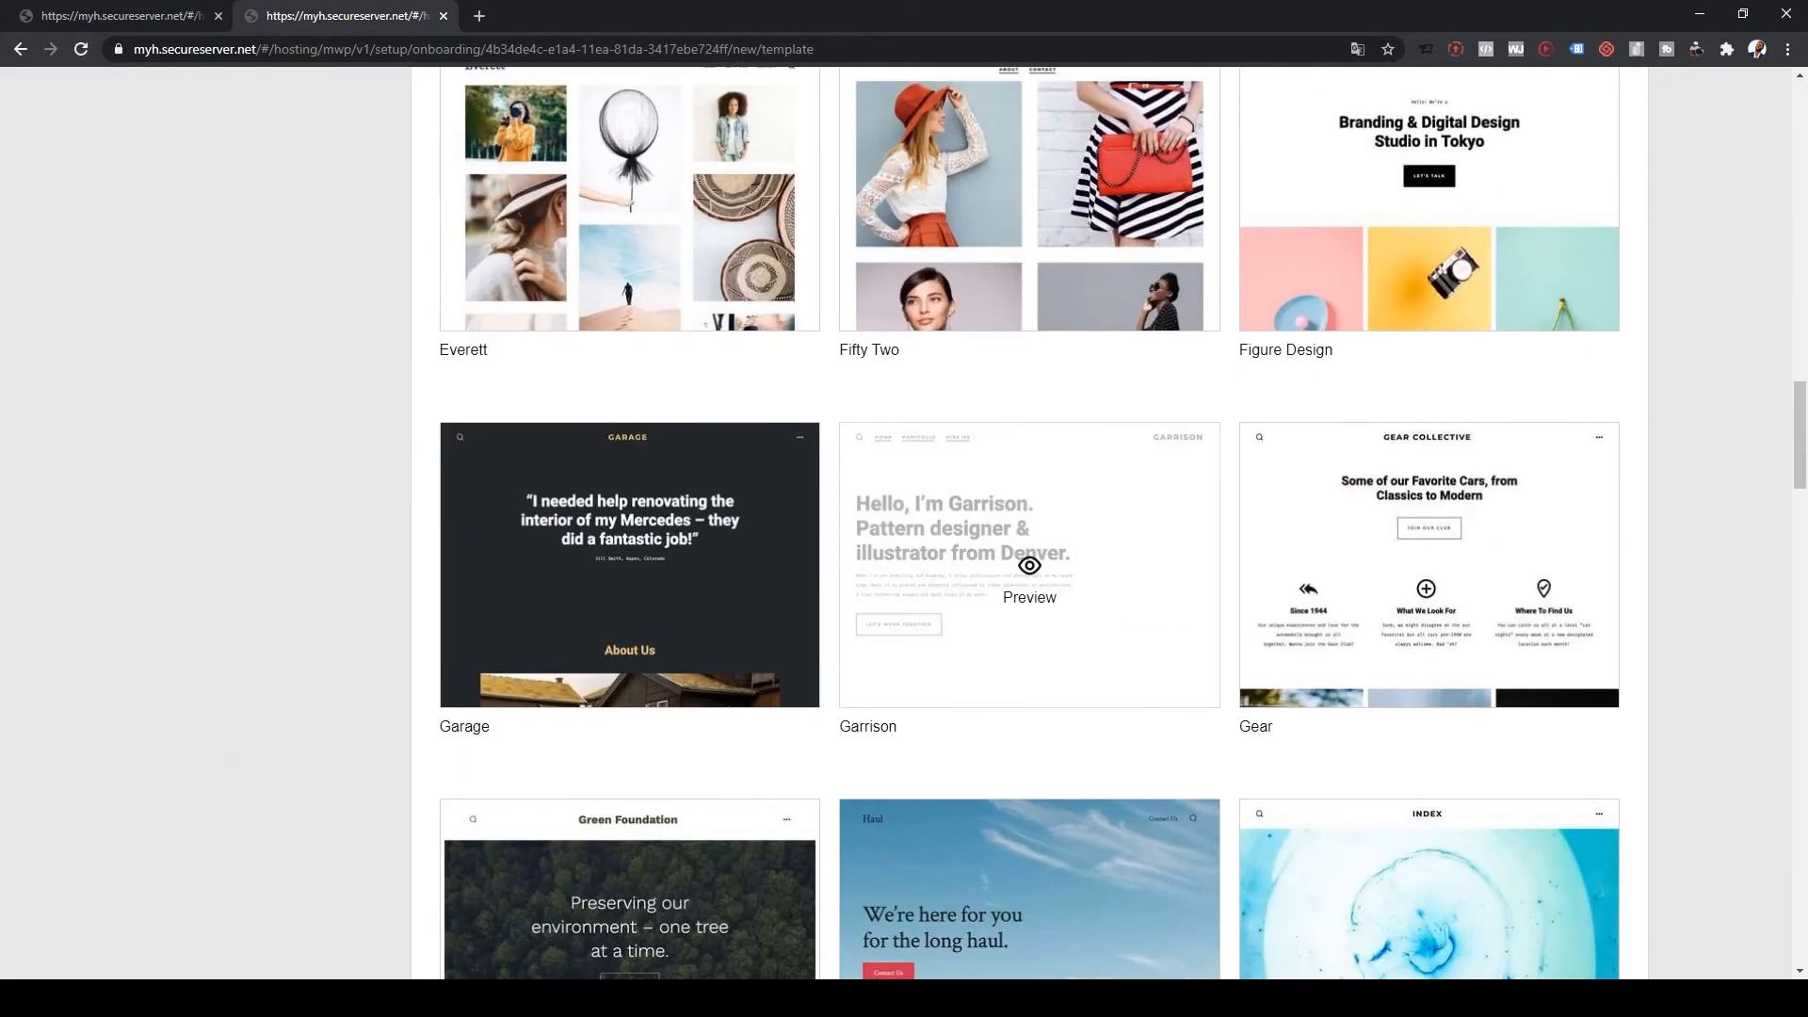
{"action": "scroll", "coordinate": [1029, 565], "scroll_direction": "down", "scroll_amount": 7}
{"action": "scroll", "coordinate": [1029, 395], "scroll_direction": "down", "scroll_amount": 7}
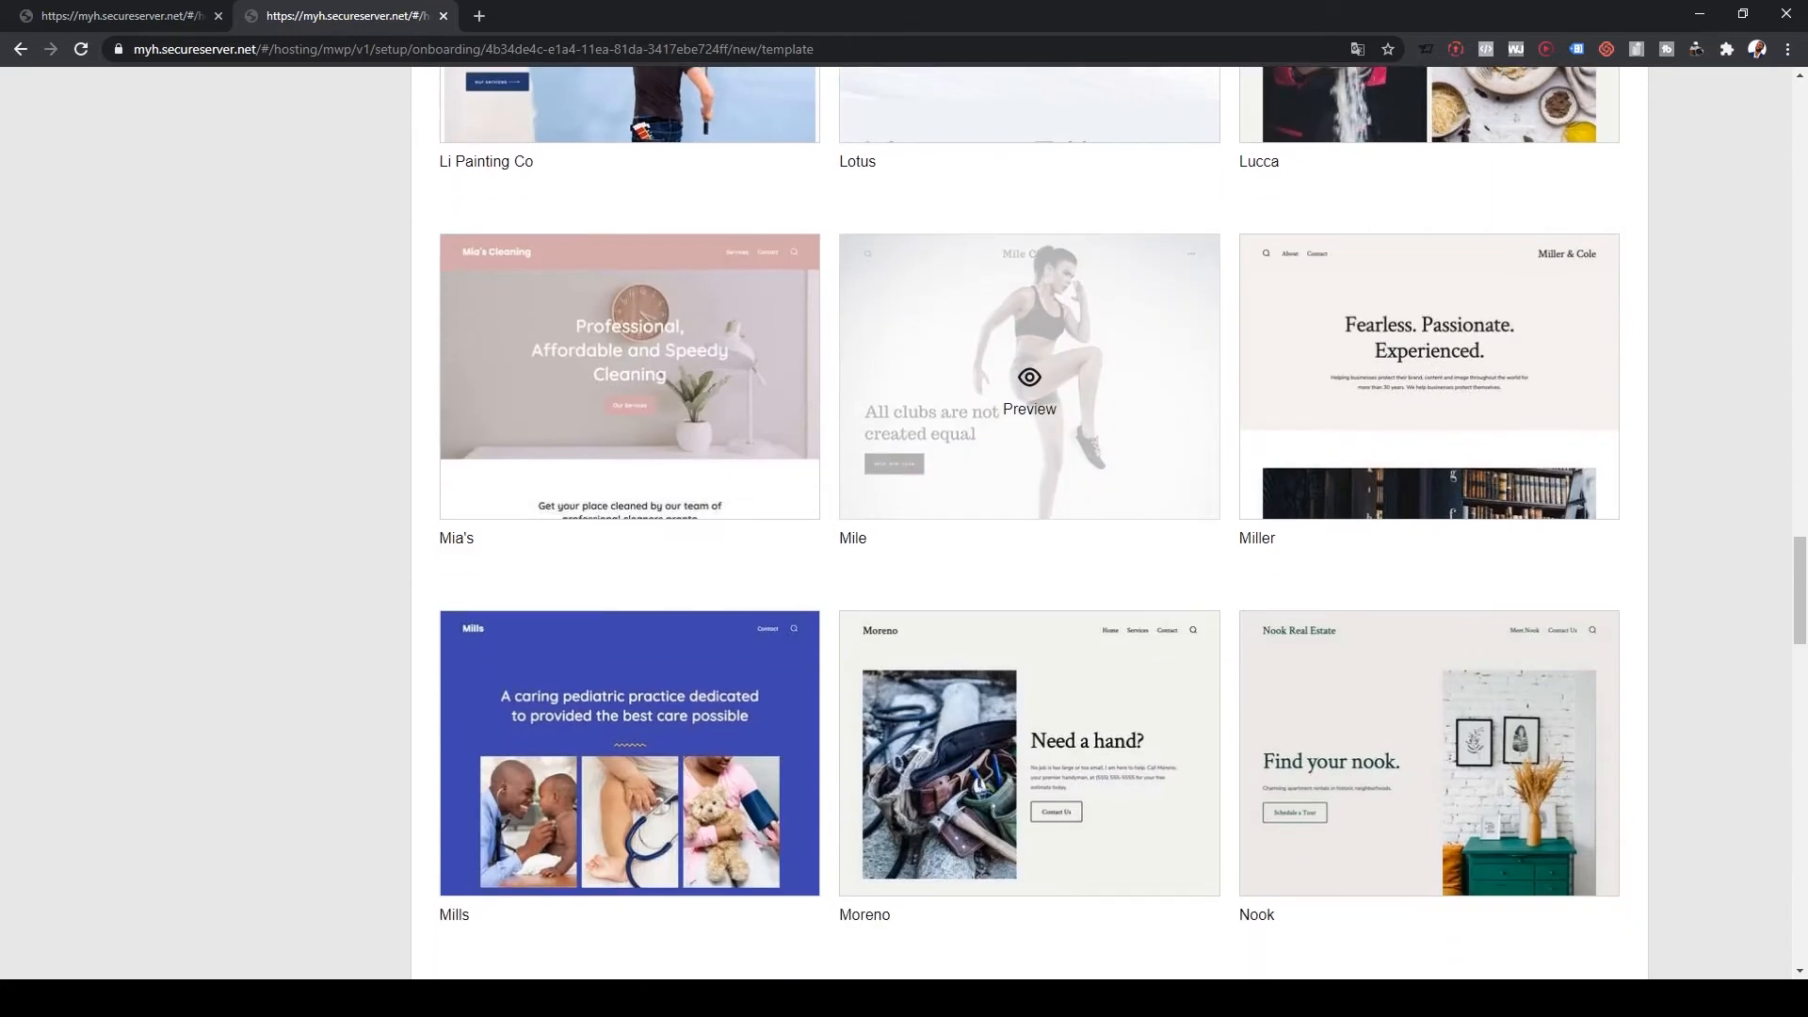
Step: Preview the Mile template, then go back to the website setup tab
{"action": "left_click", "coordinate": [1030, 387]}
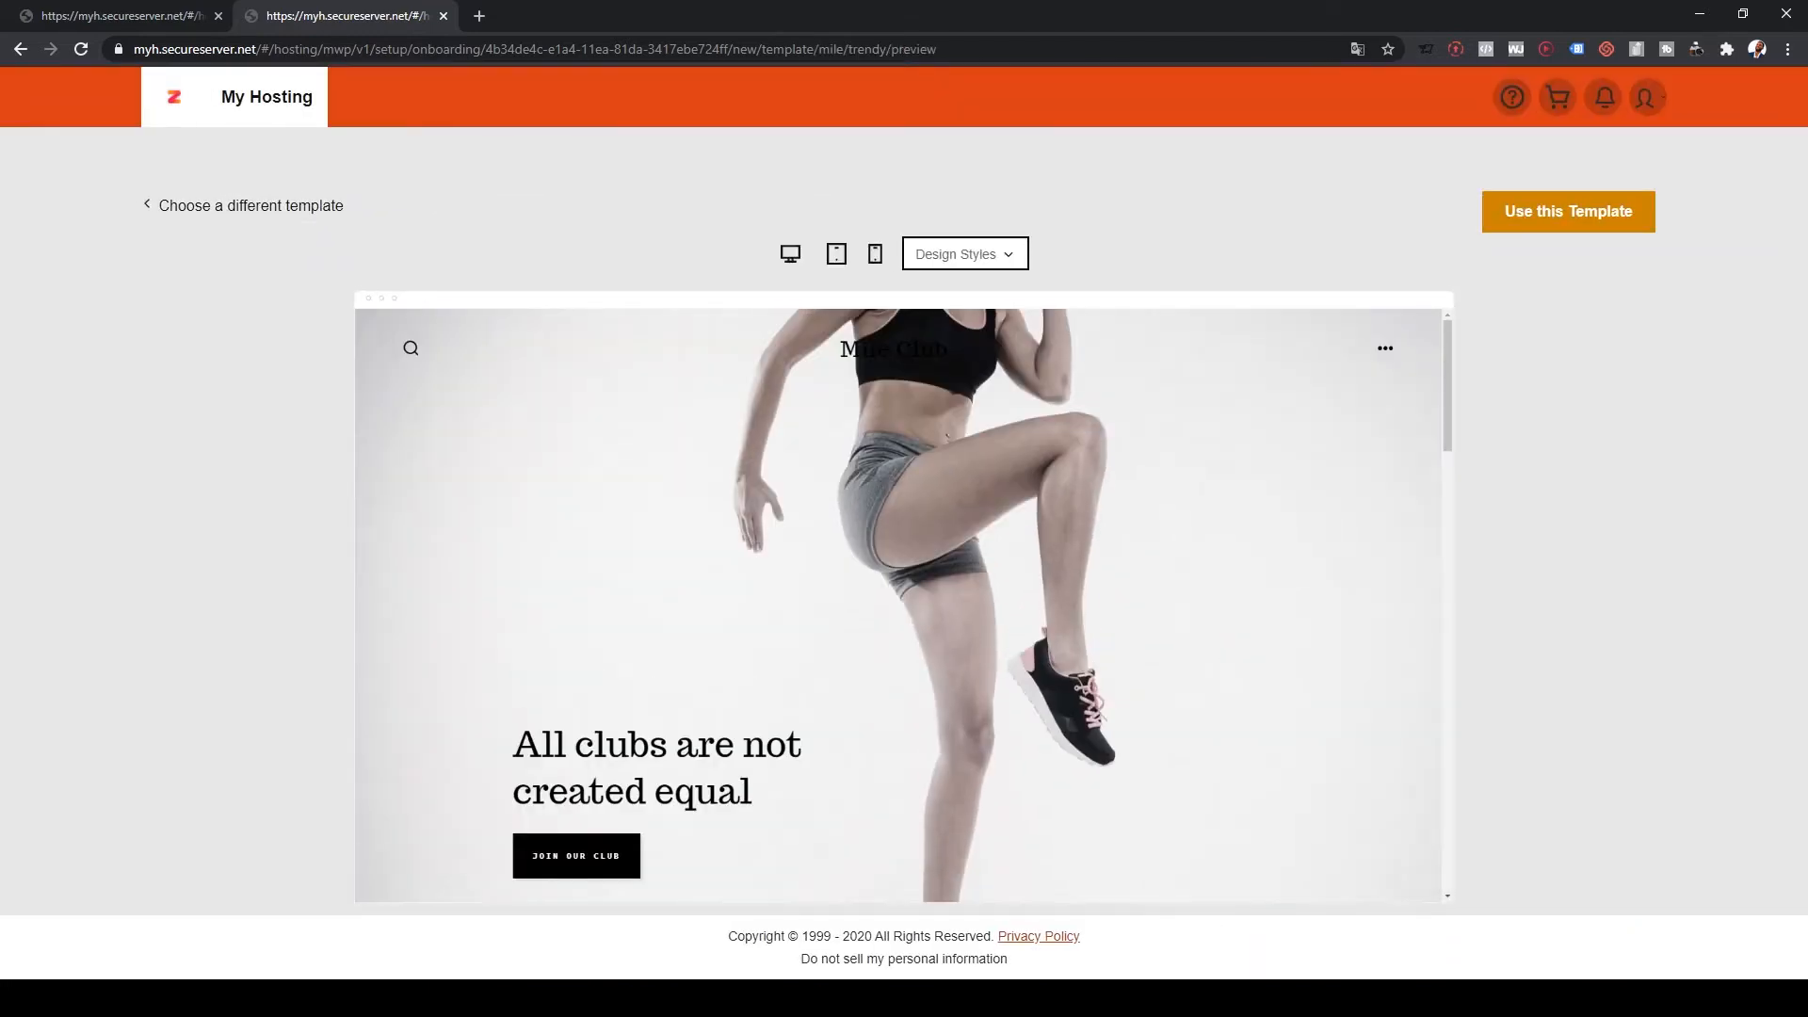
{"action": "scroll", "coordinate": [897, 606], "scroll_direction": "down", "scroll_amount": 10}
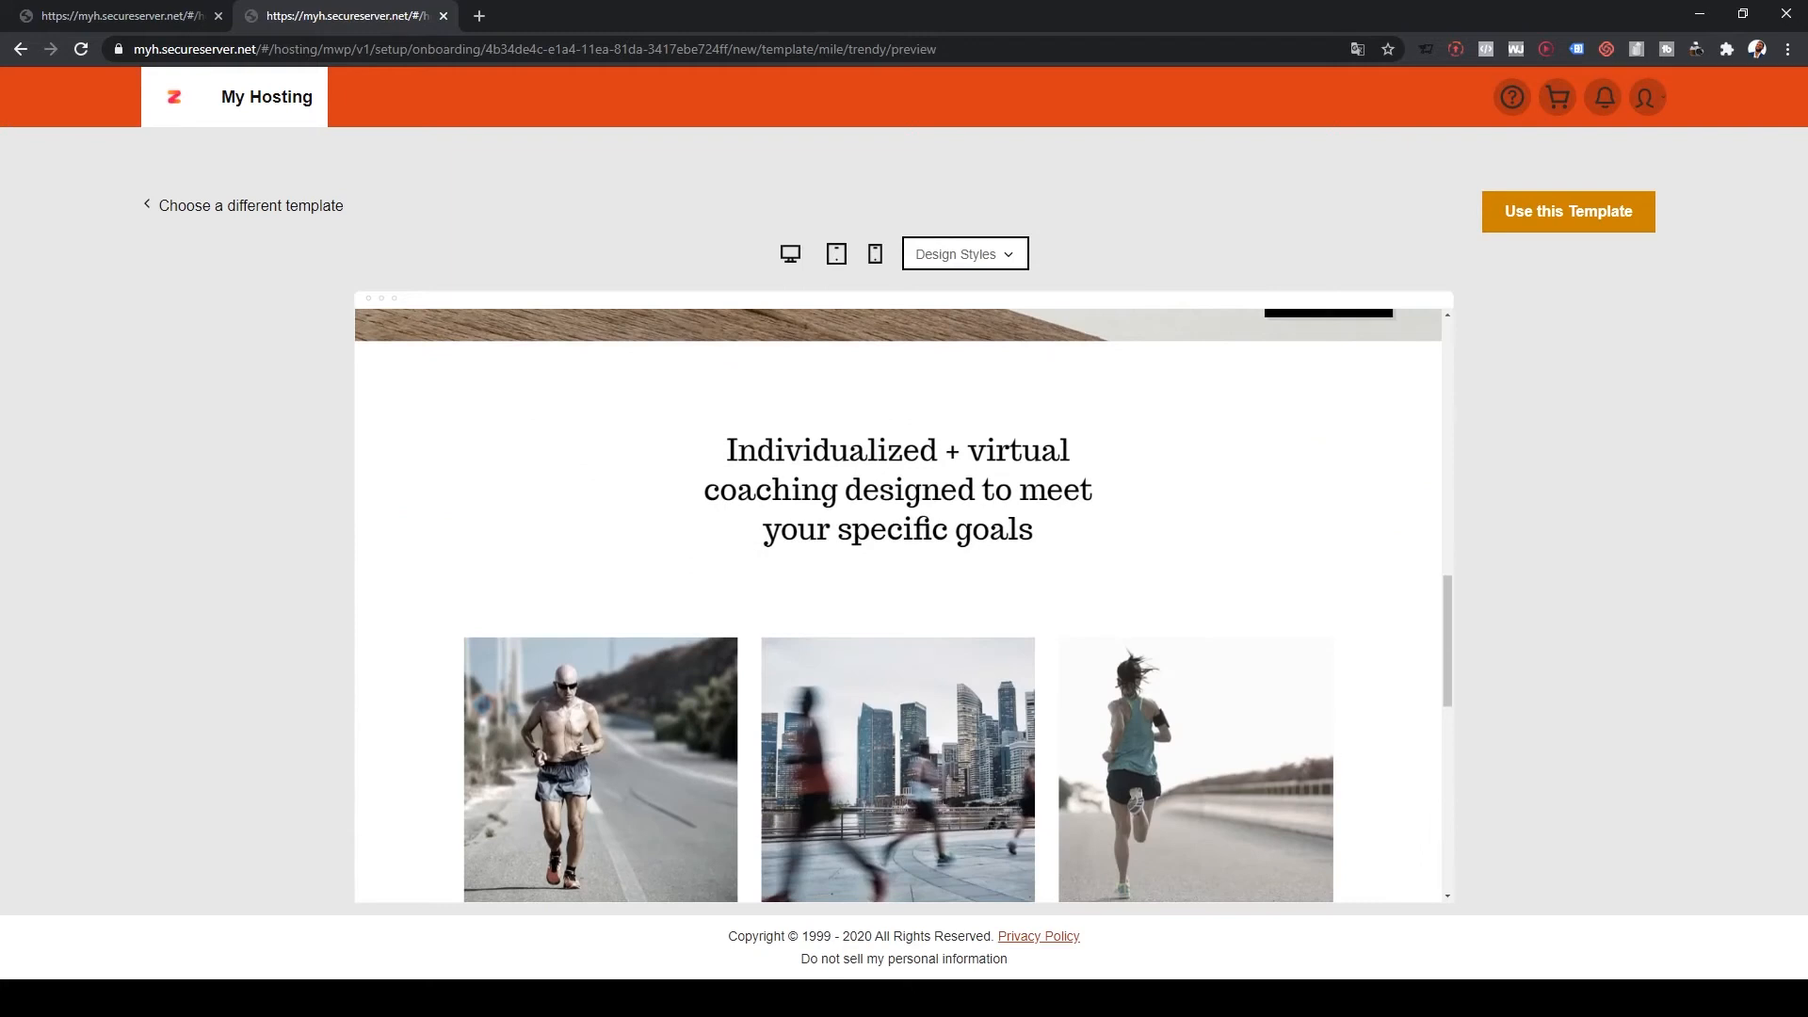
{"action": "left_click", "coordinate": [168, 15]}
{"action": "scroll", "coordinate": [897, 511], "scroll_direction": "up", "scroll_amount": 1}
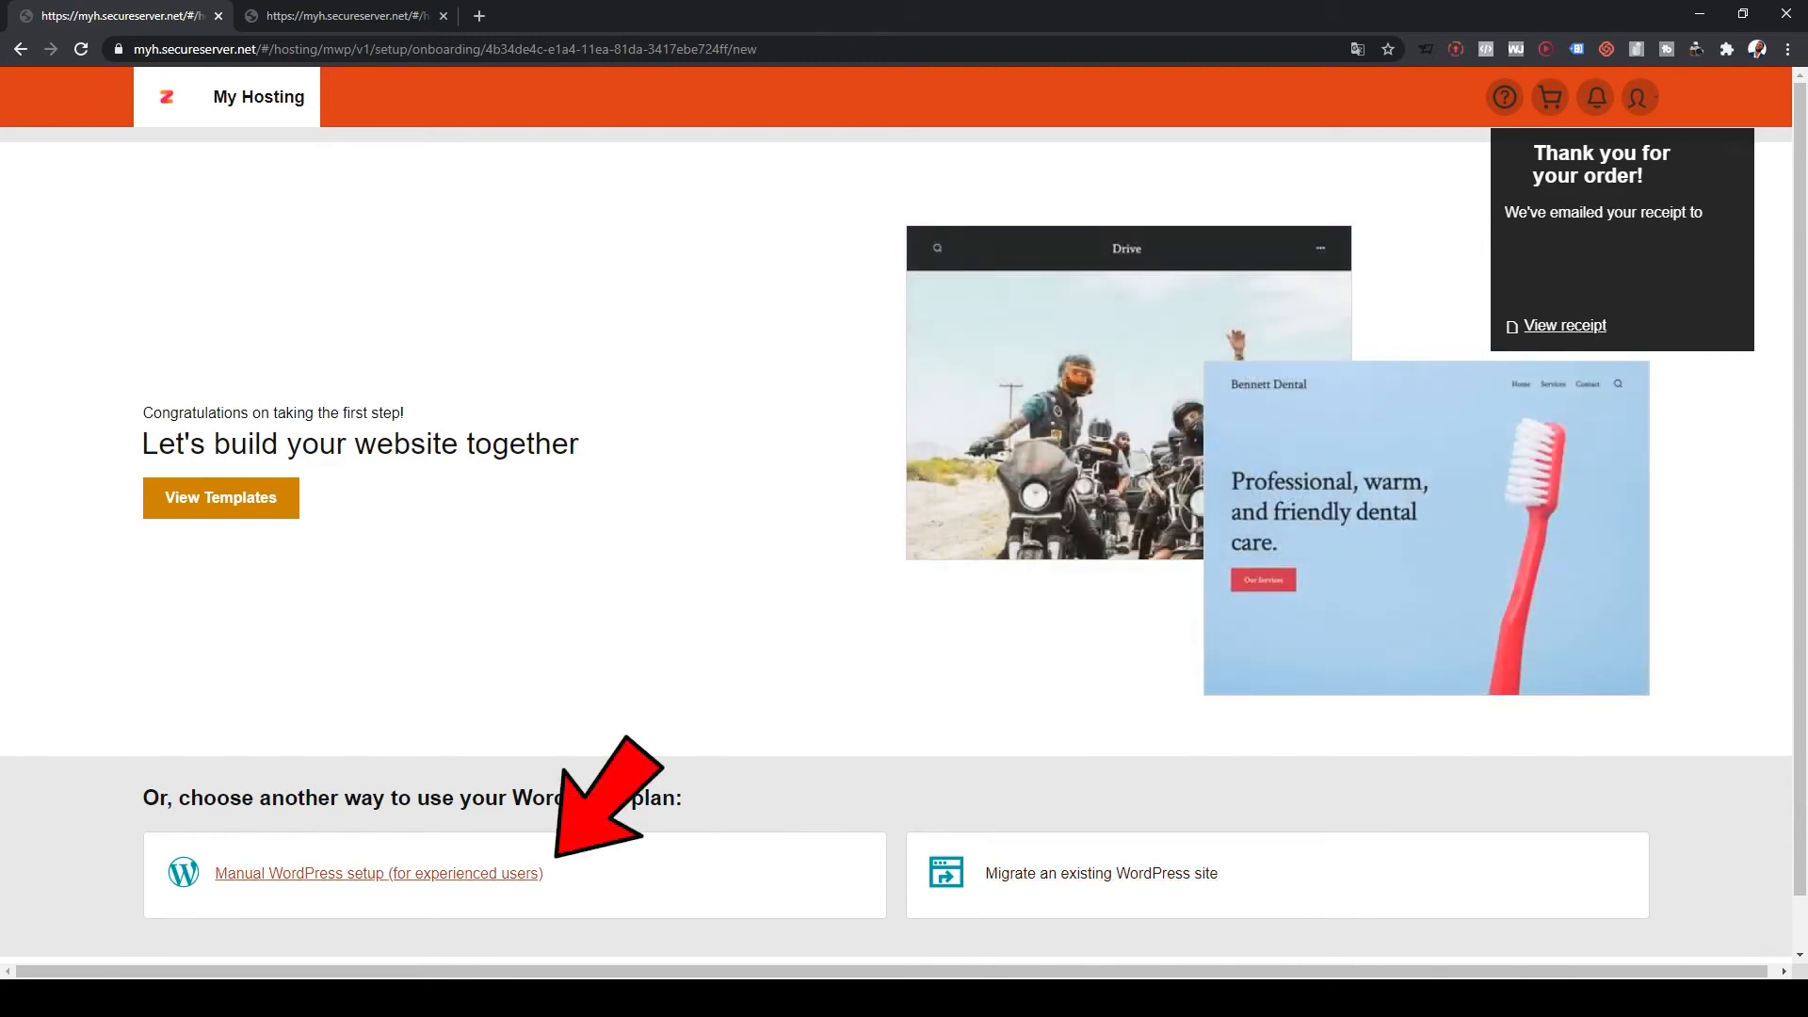
Step: Choose manual WordPress setup and create a WordPress username and password
{"action": "left_click", "coordinate": [377, 873]}
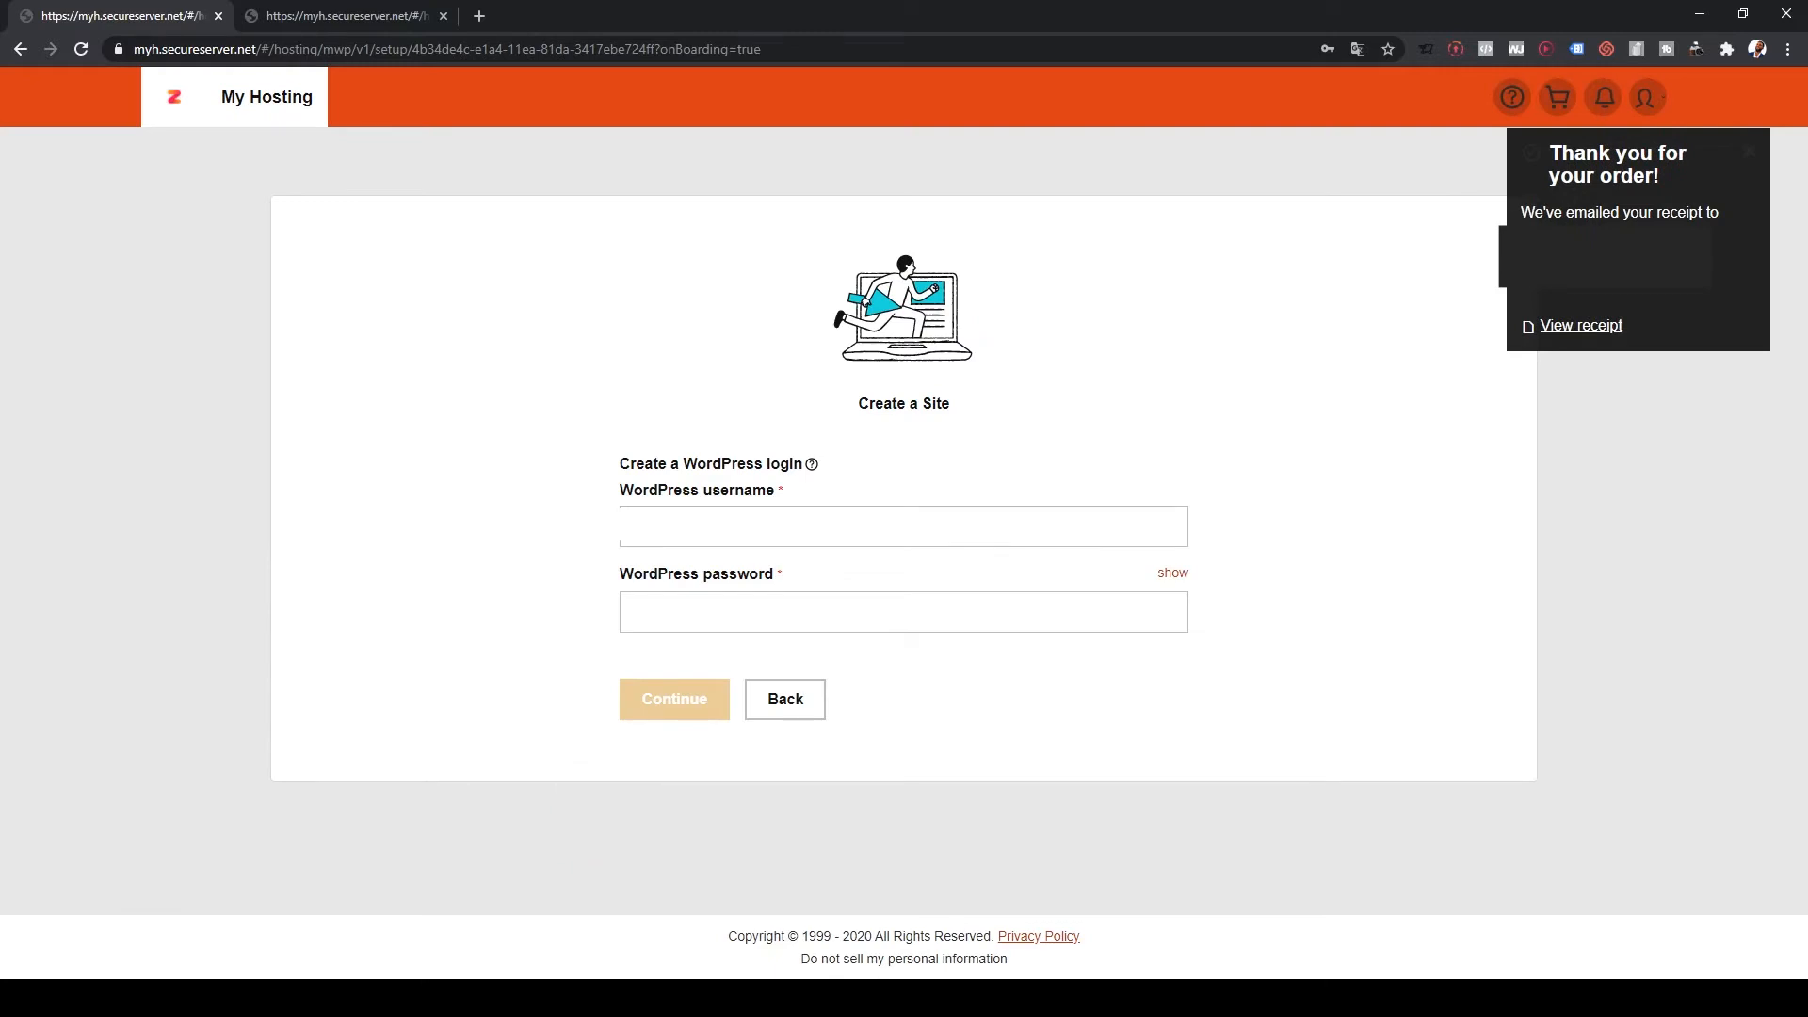
{"action": "left_click", "coordinate": [904, 527]}
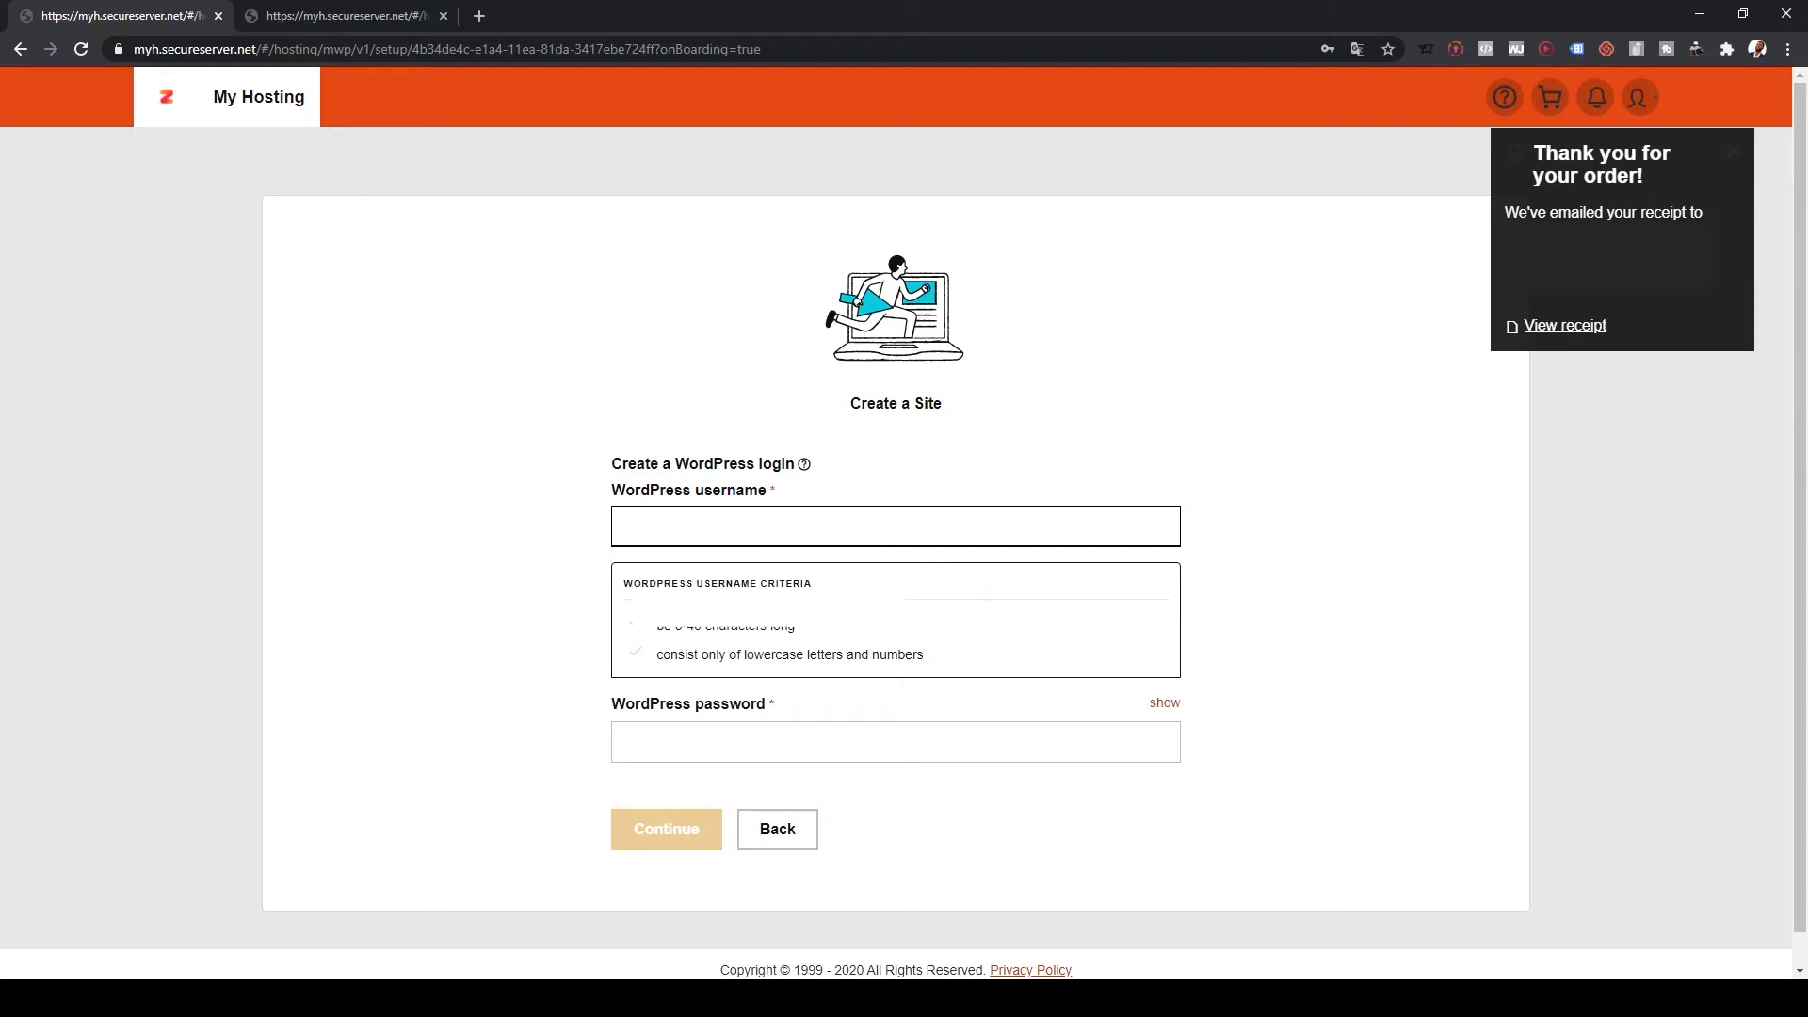
{"action": "left_click", "coordinate": [896, 742]}
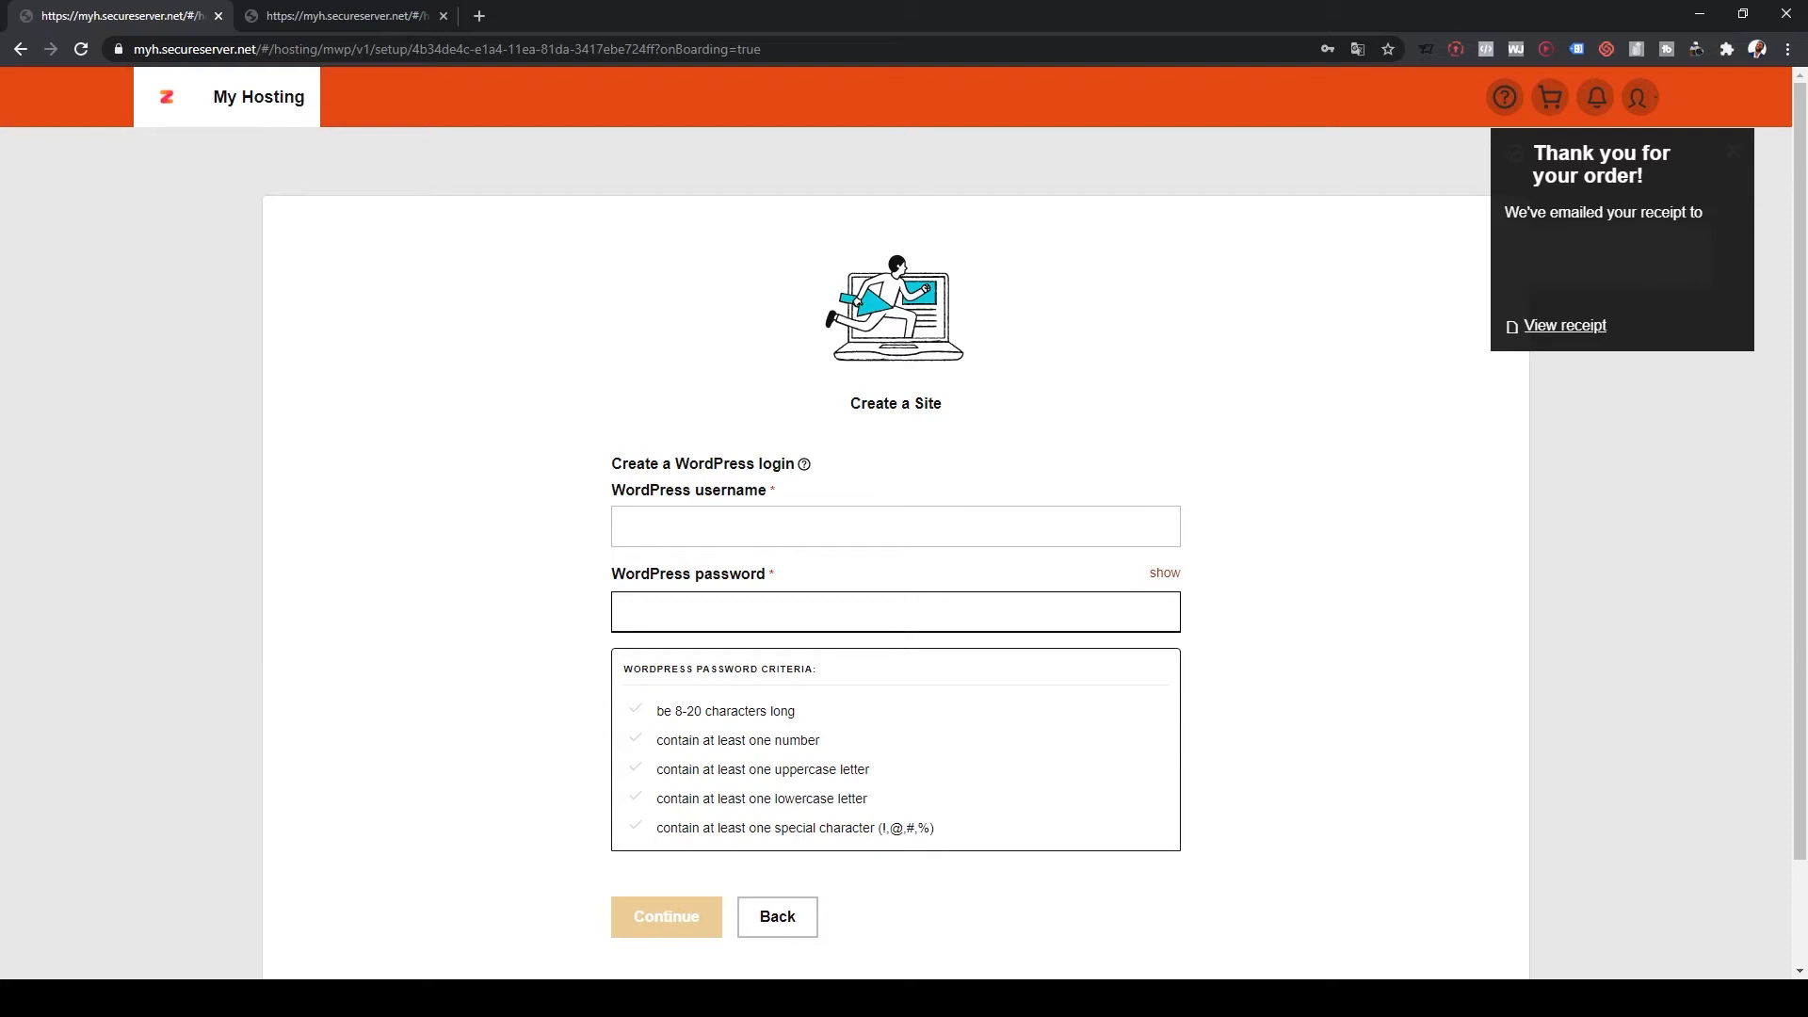
{"action": "type", "text": "••••••••••"}
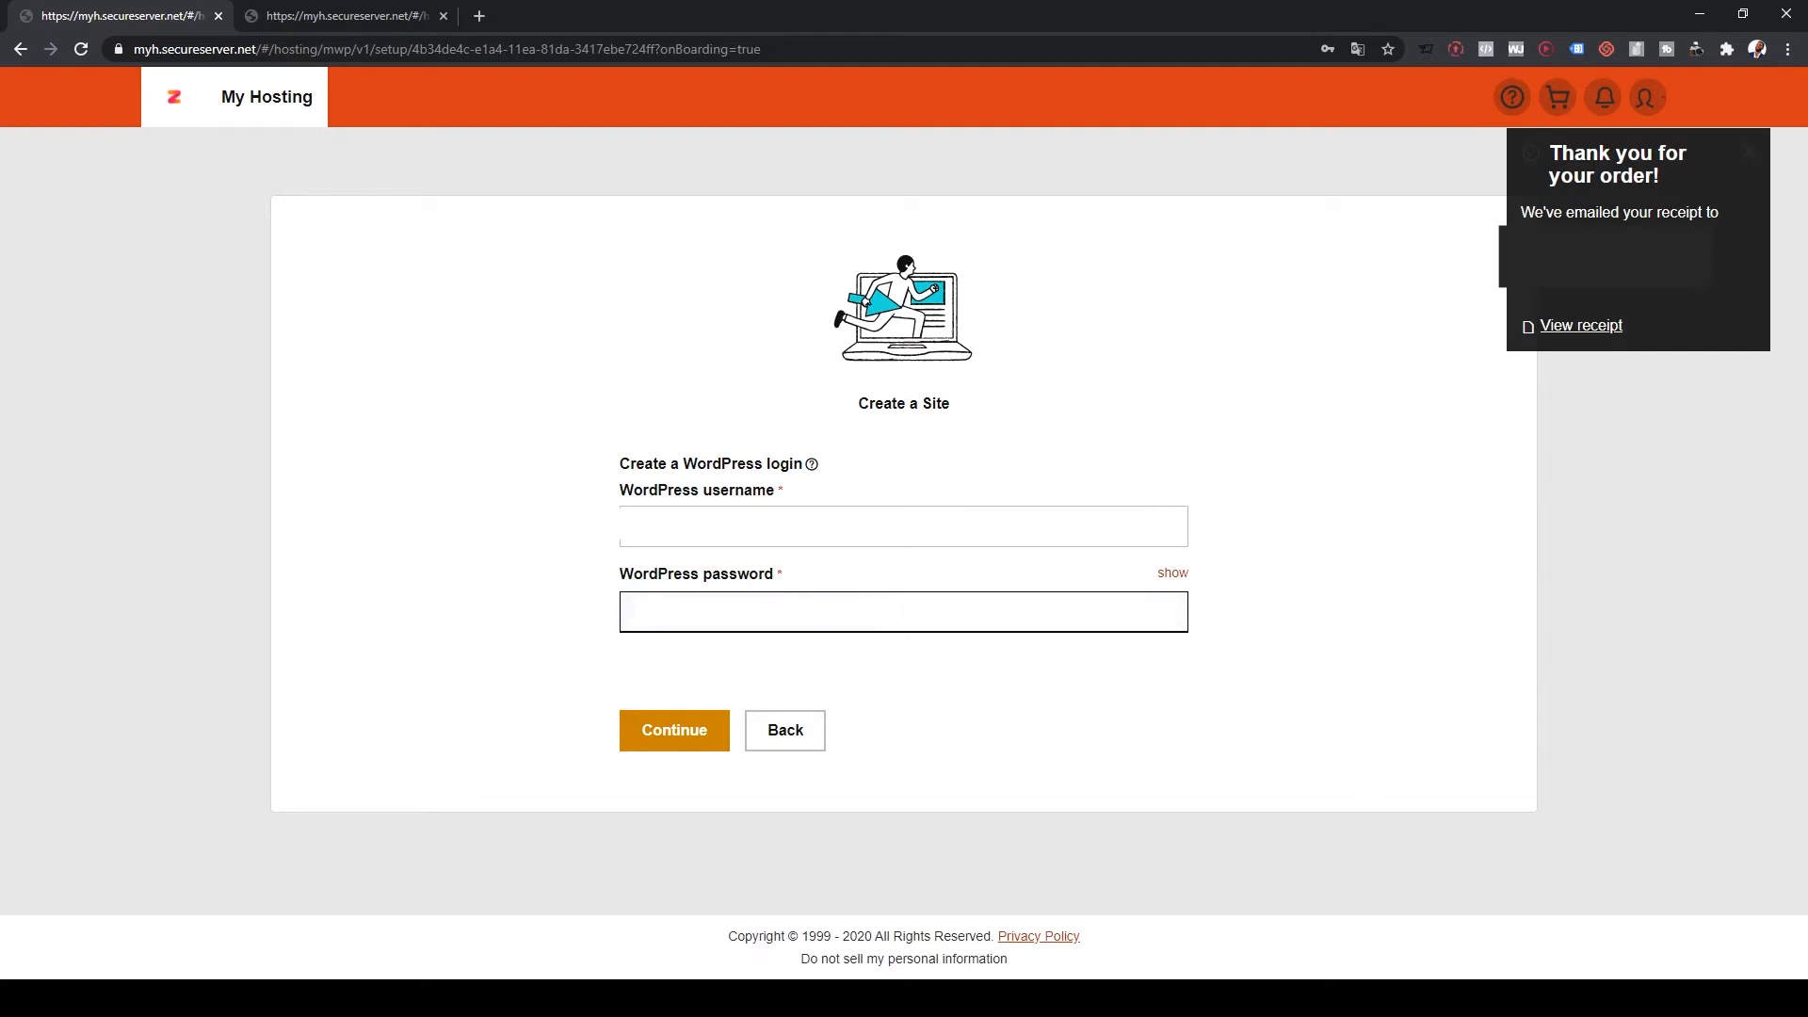
{"action": "left_click", "coordinate": [680, 667]}
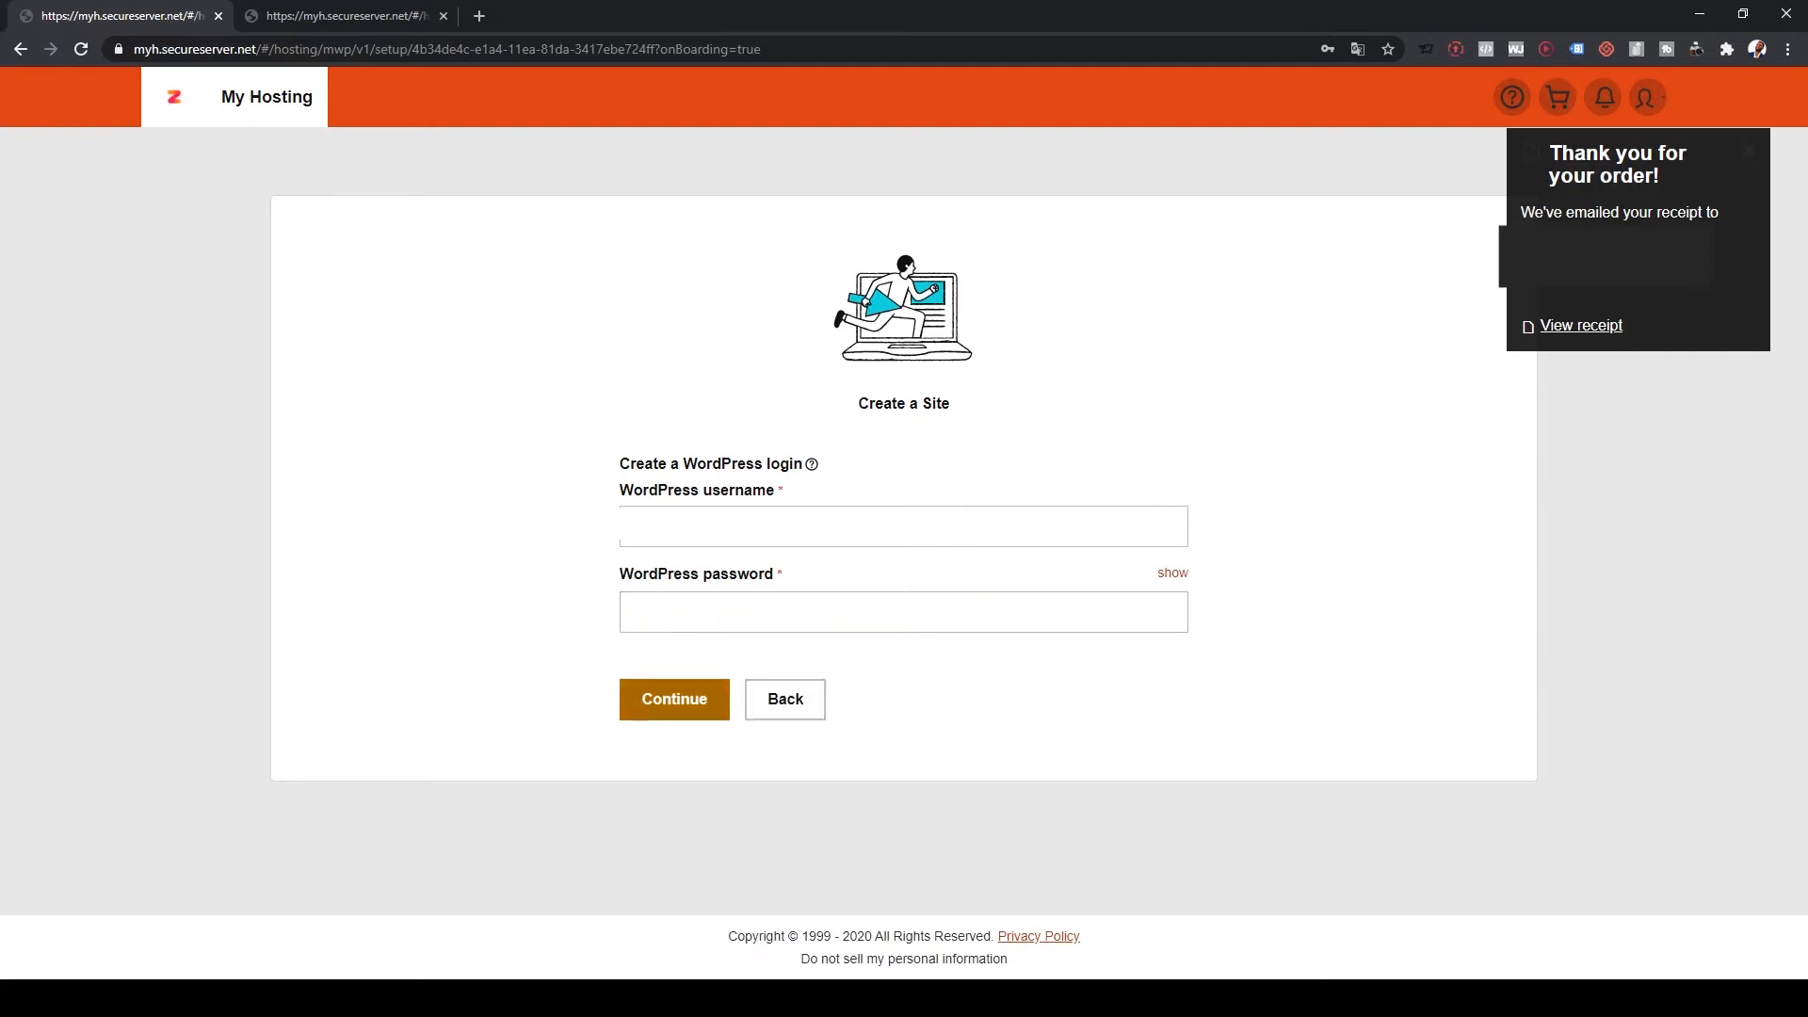
{"action": "left_click", "coordinate": [674, 699]}
Step: Compare data-centre locations, trying South America before switching back to North America
{"action": "scroll", "coordinate": [674, 699], "scroll_direction": "down", "scroll_amount": 3}
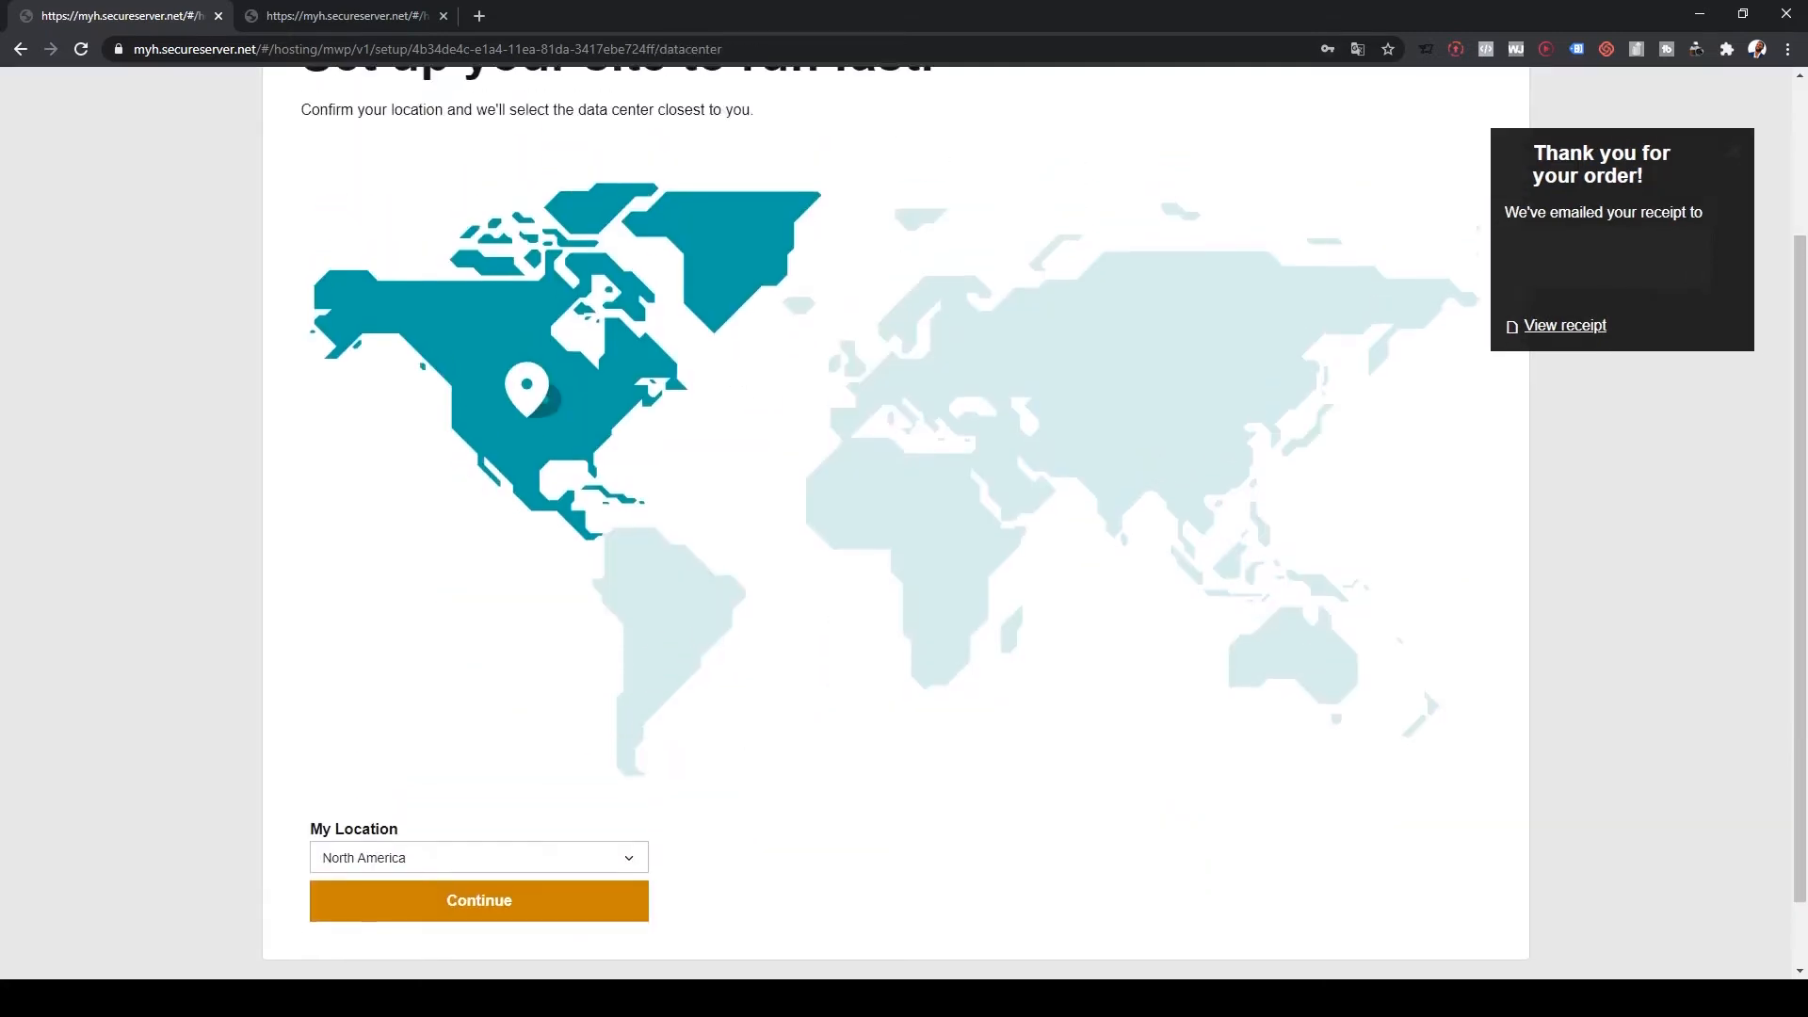
{"action": "scroll", "coordinate": [674, 699], "scroll_direction": "up", "scroll_amount": 3}
{"action": "scroll", "coordinate": [674, 698], "scroll_direction": "down", "scroll_amount": 1}
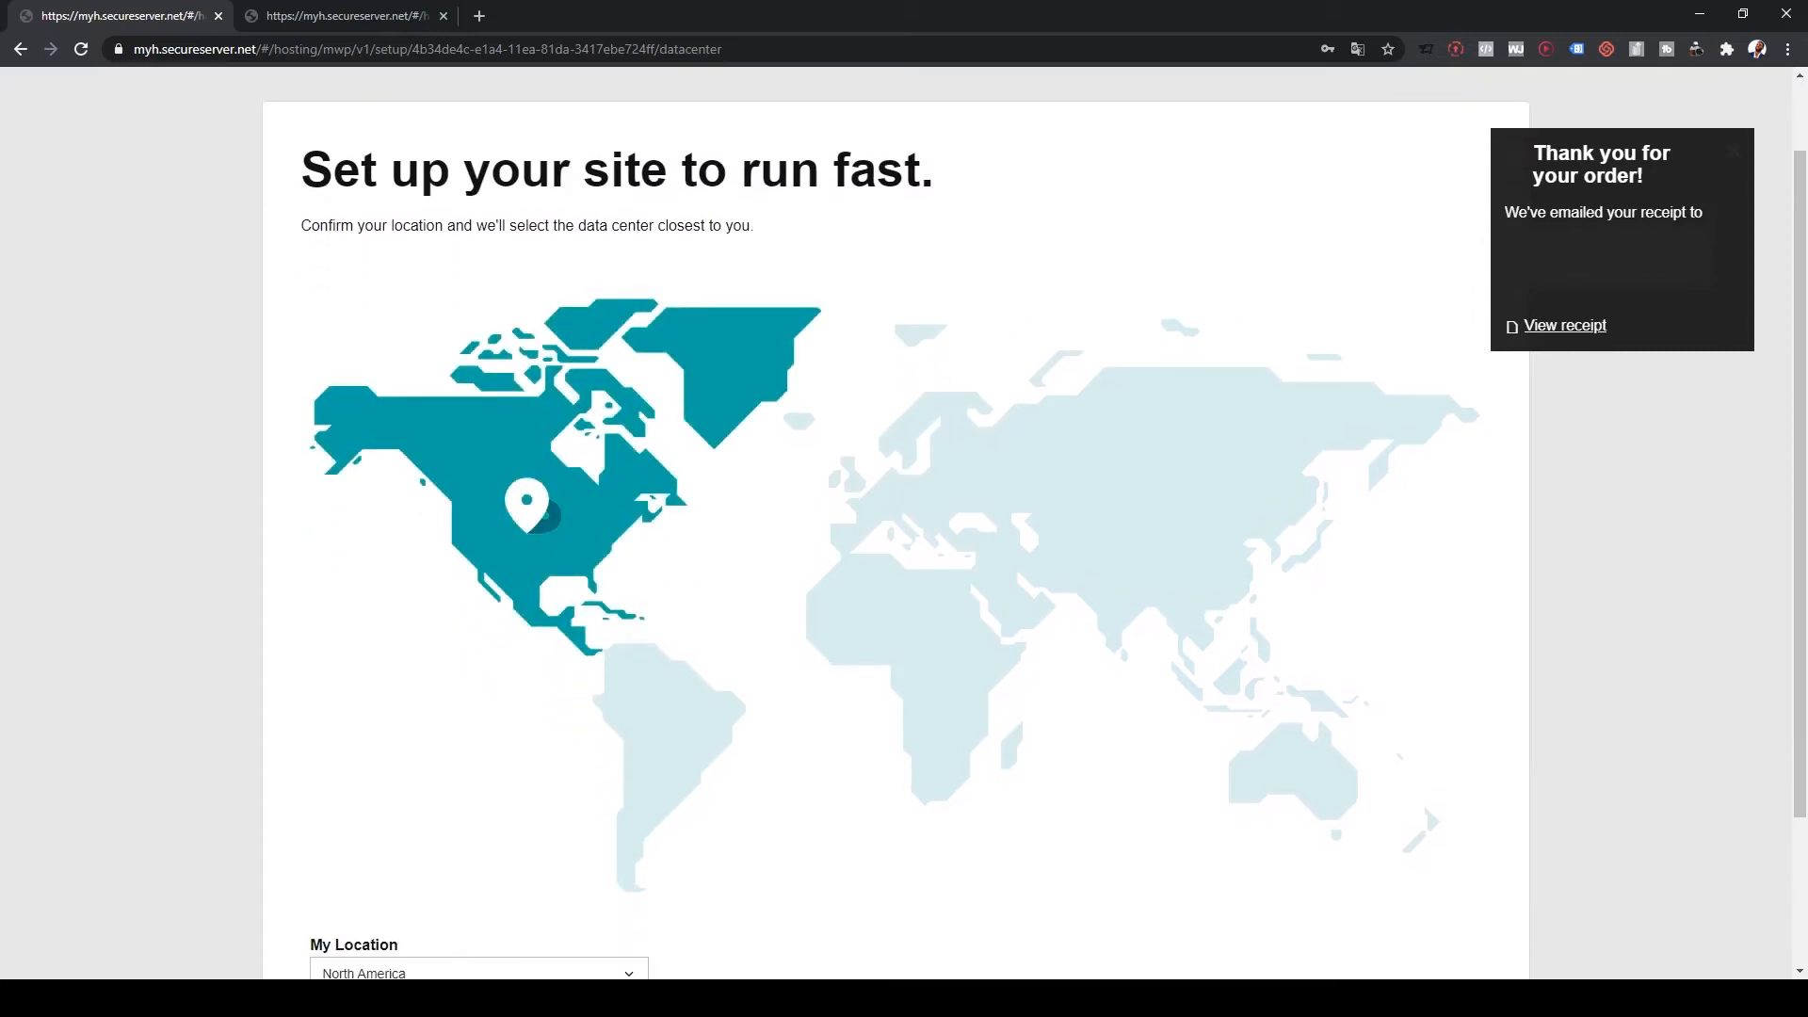
{"action": "scroll", "coordinate": [904, 523], "scroll_direction": "down", "scroll_amount": 2}
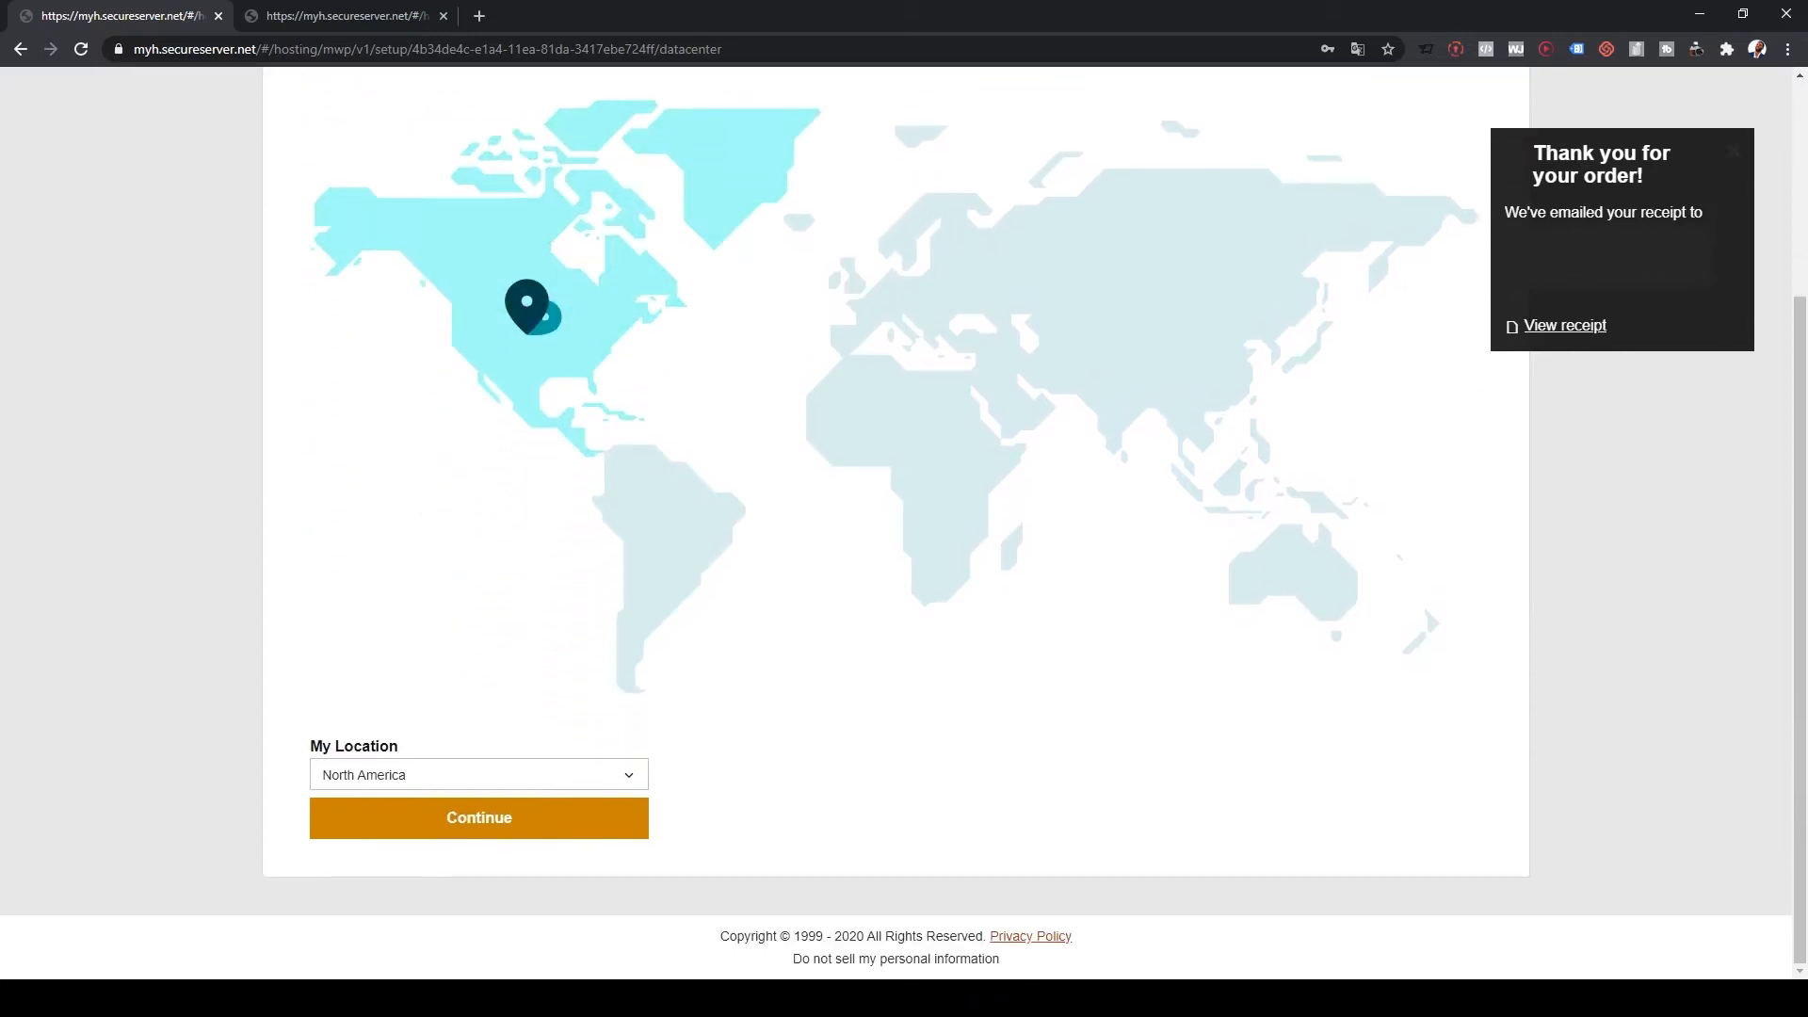
{"action": "scroll", "coordinate": [904, 523], "scroll_direction": "up", "scroll_amount": 2}
{"action": "scroll", "coordinate": [904, 523], "scroll_direction": "down", "scroll_amount": 2}
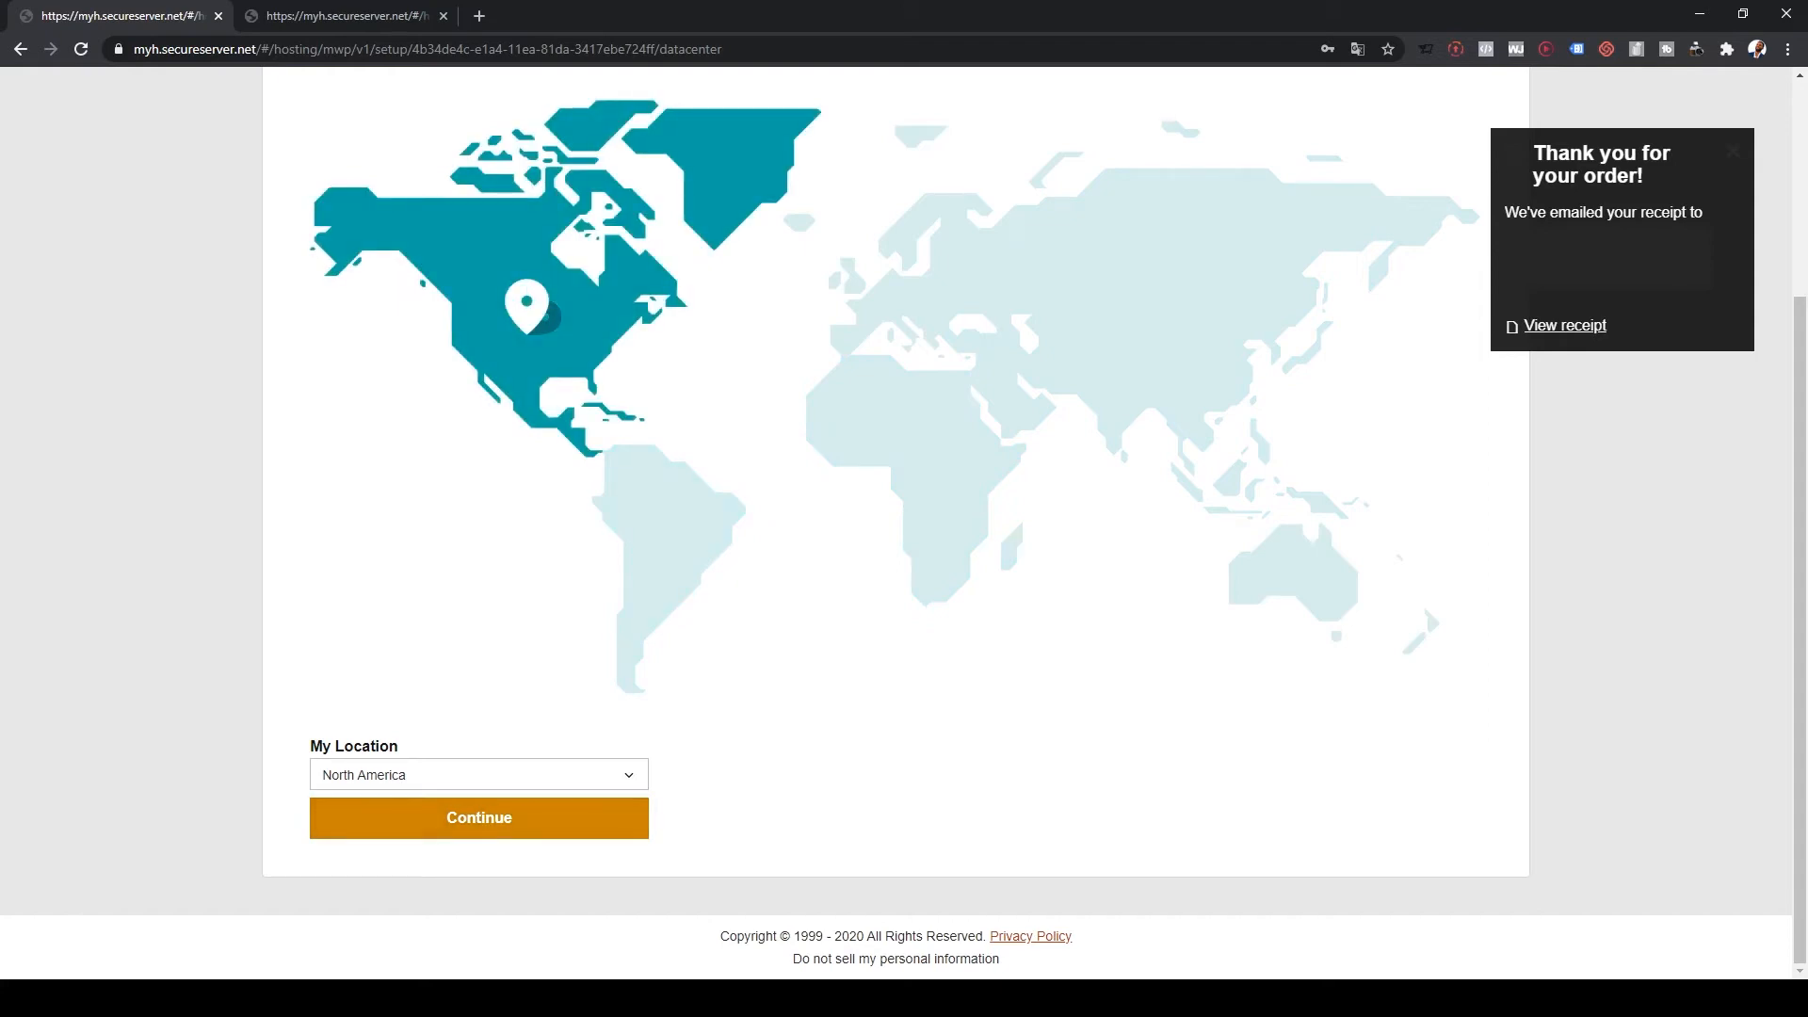
{"action": "left_click", "coordinate": [480, 775]}
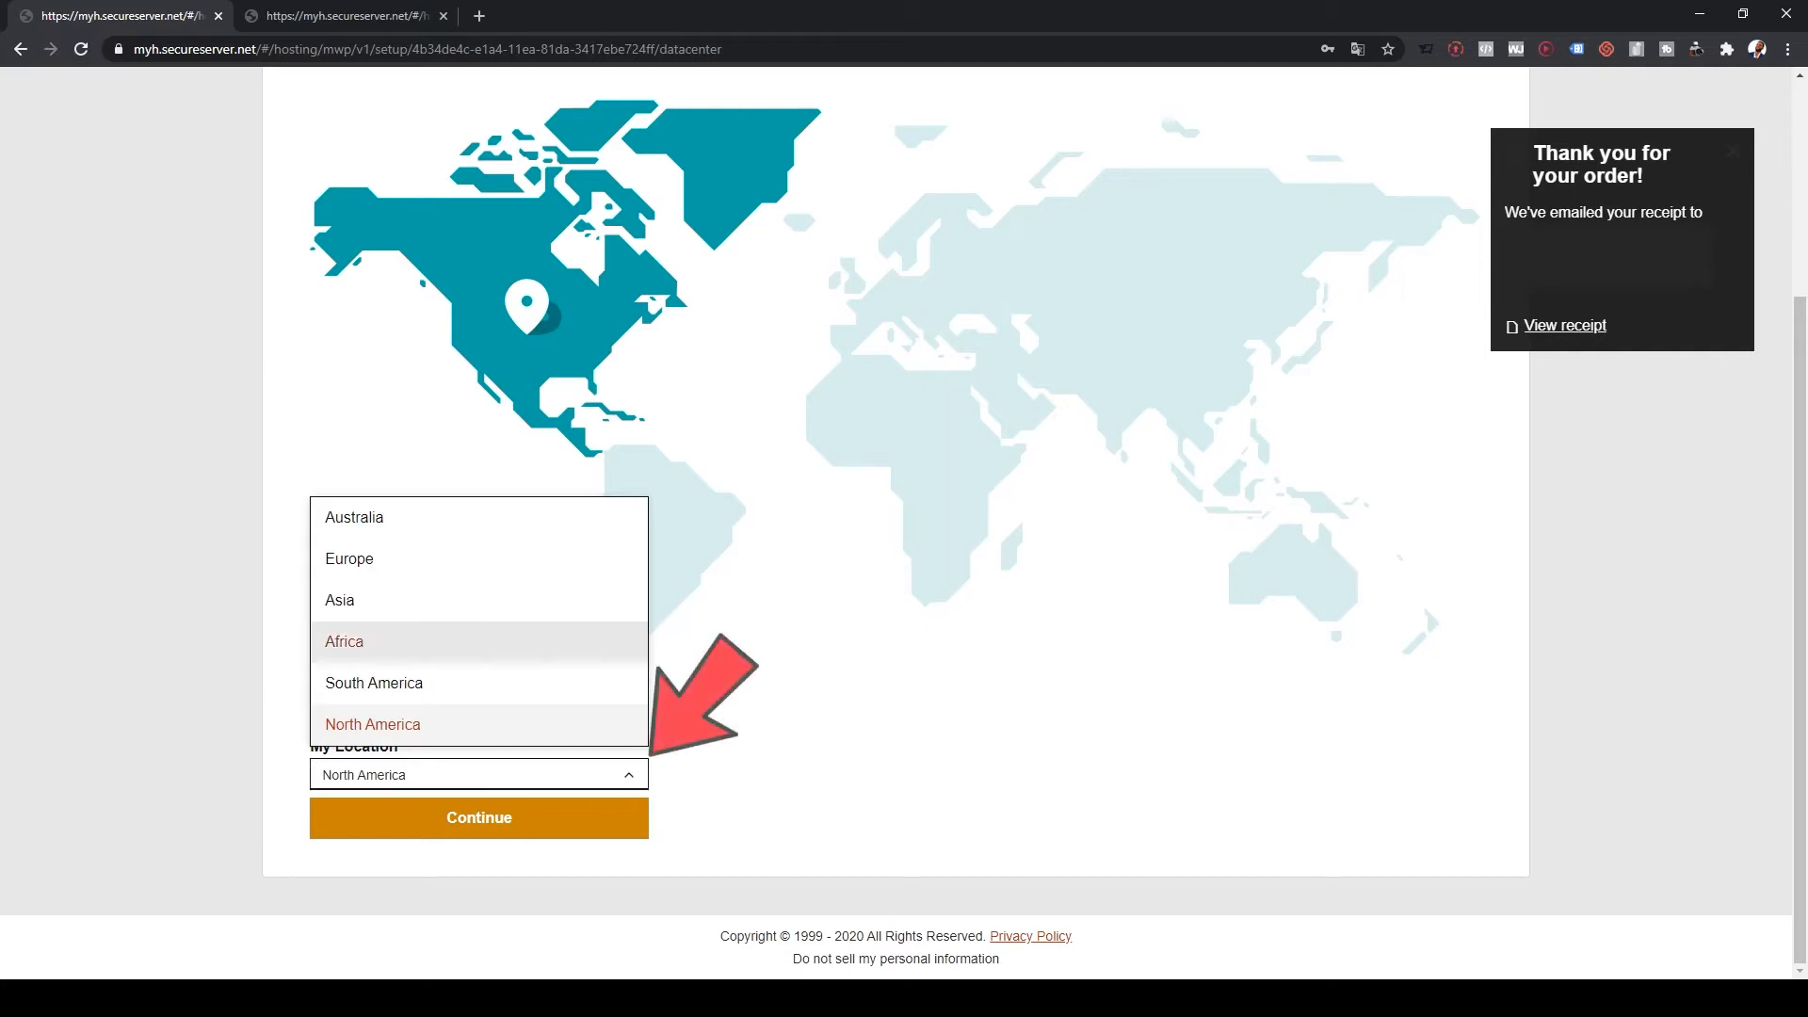
{"action": "left_click", "coordinate": [479, 724]}
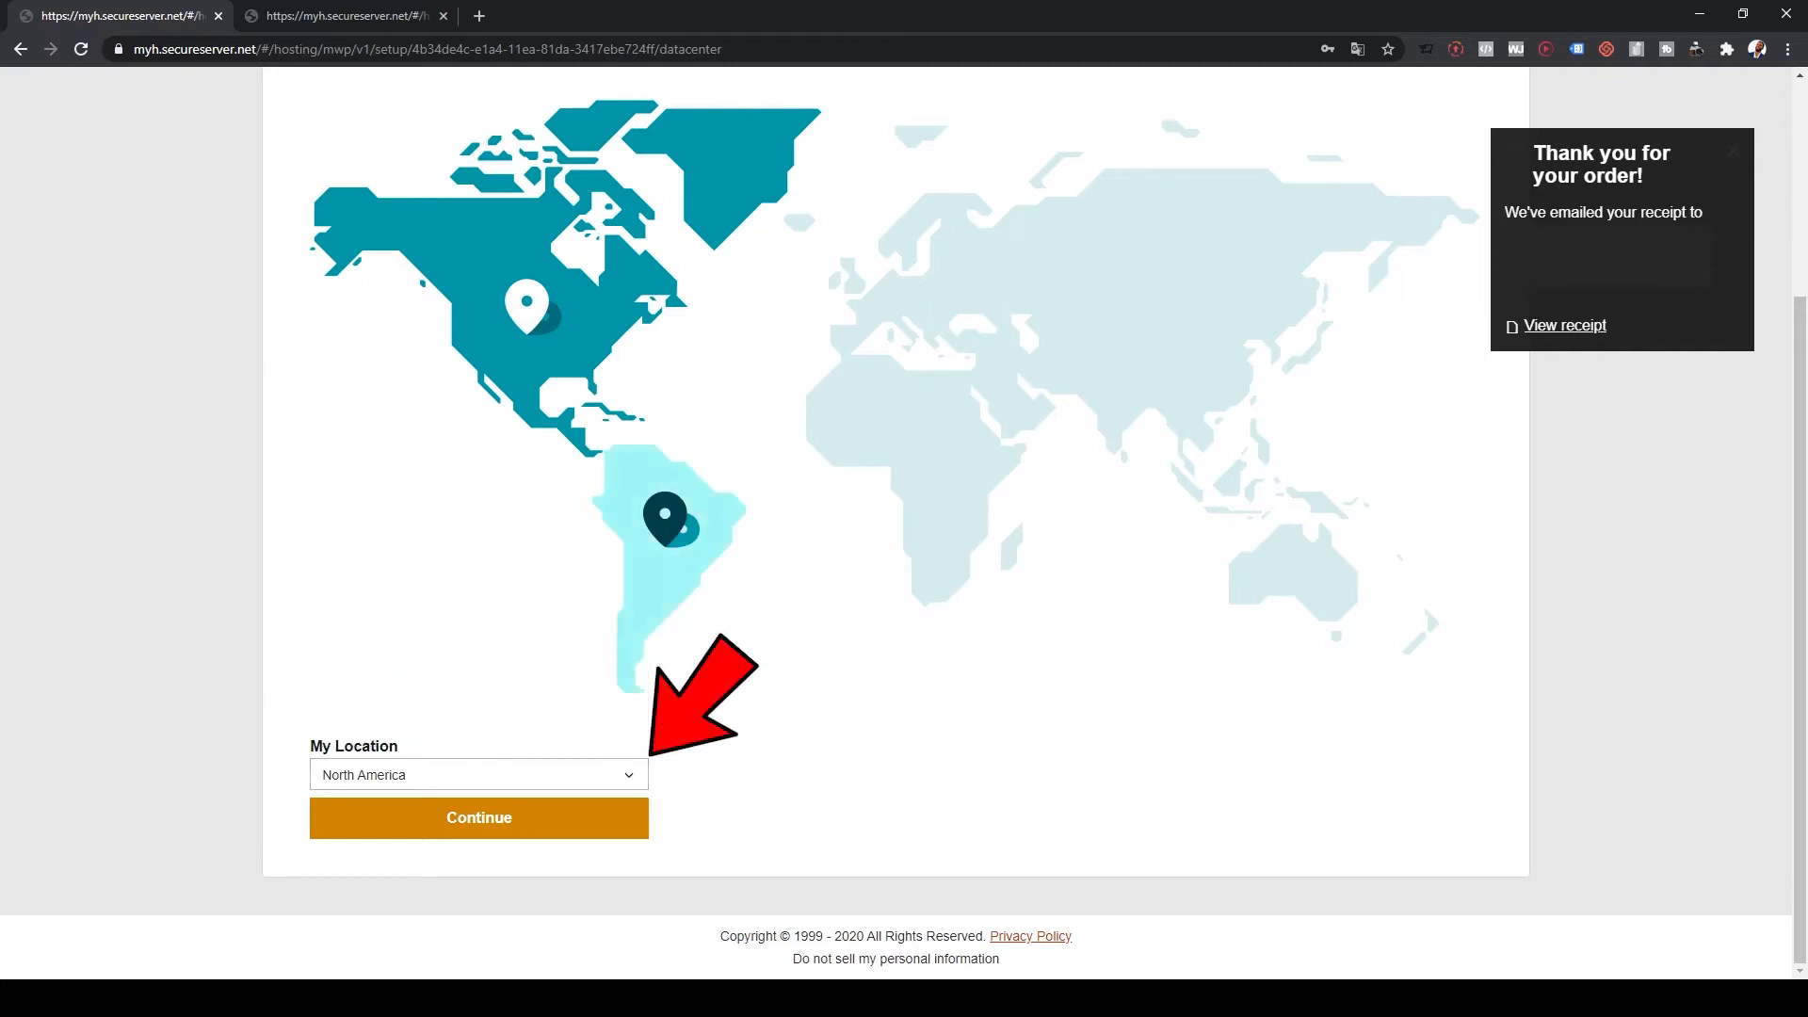
{"action": "left_click", "coordinate": [666, 539]}
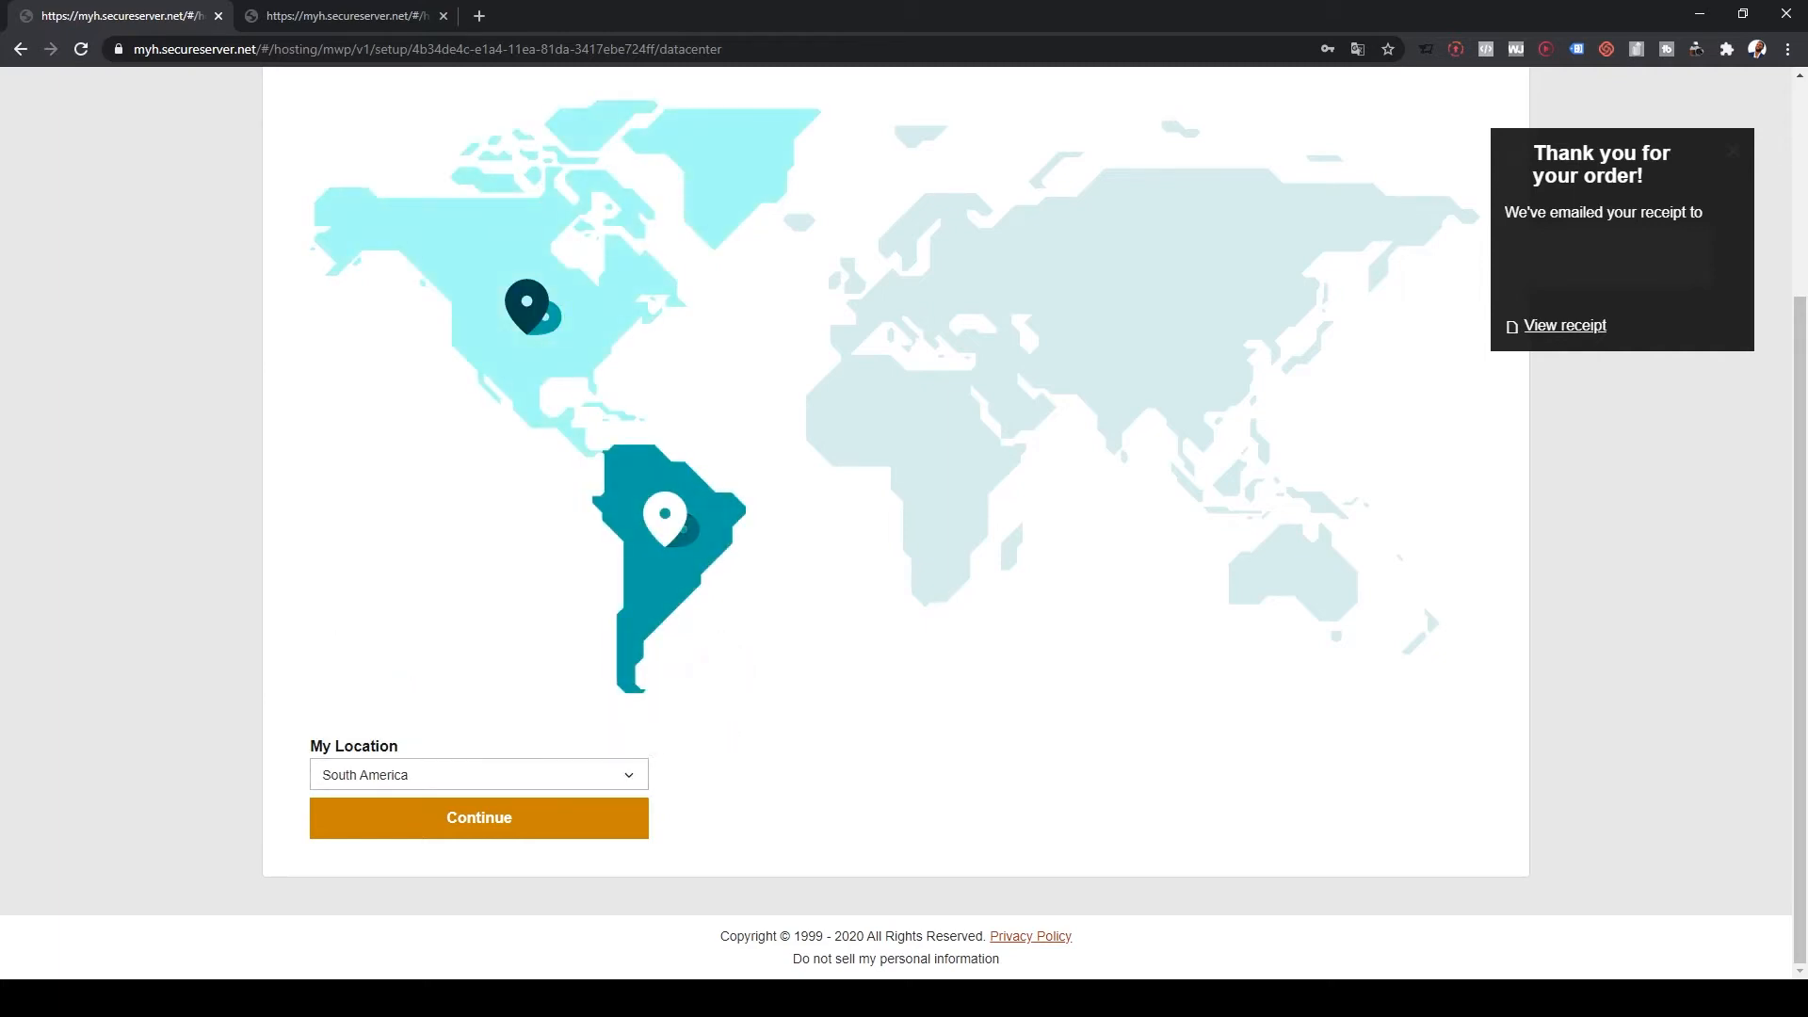
{"action": "left_click", "coordinate": [528, 306]}
Step: After trying Africa and Asia, keep North America, create the site and open its dashboard
{"action": "left_click", "coordinate": [930, 436]}
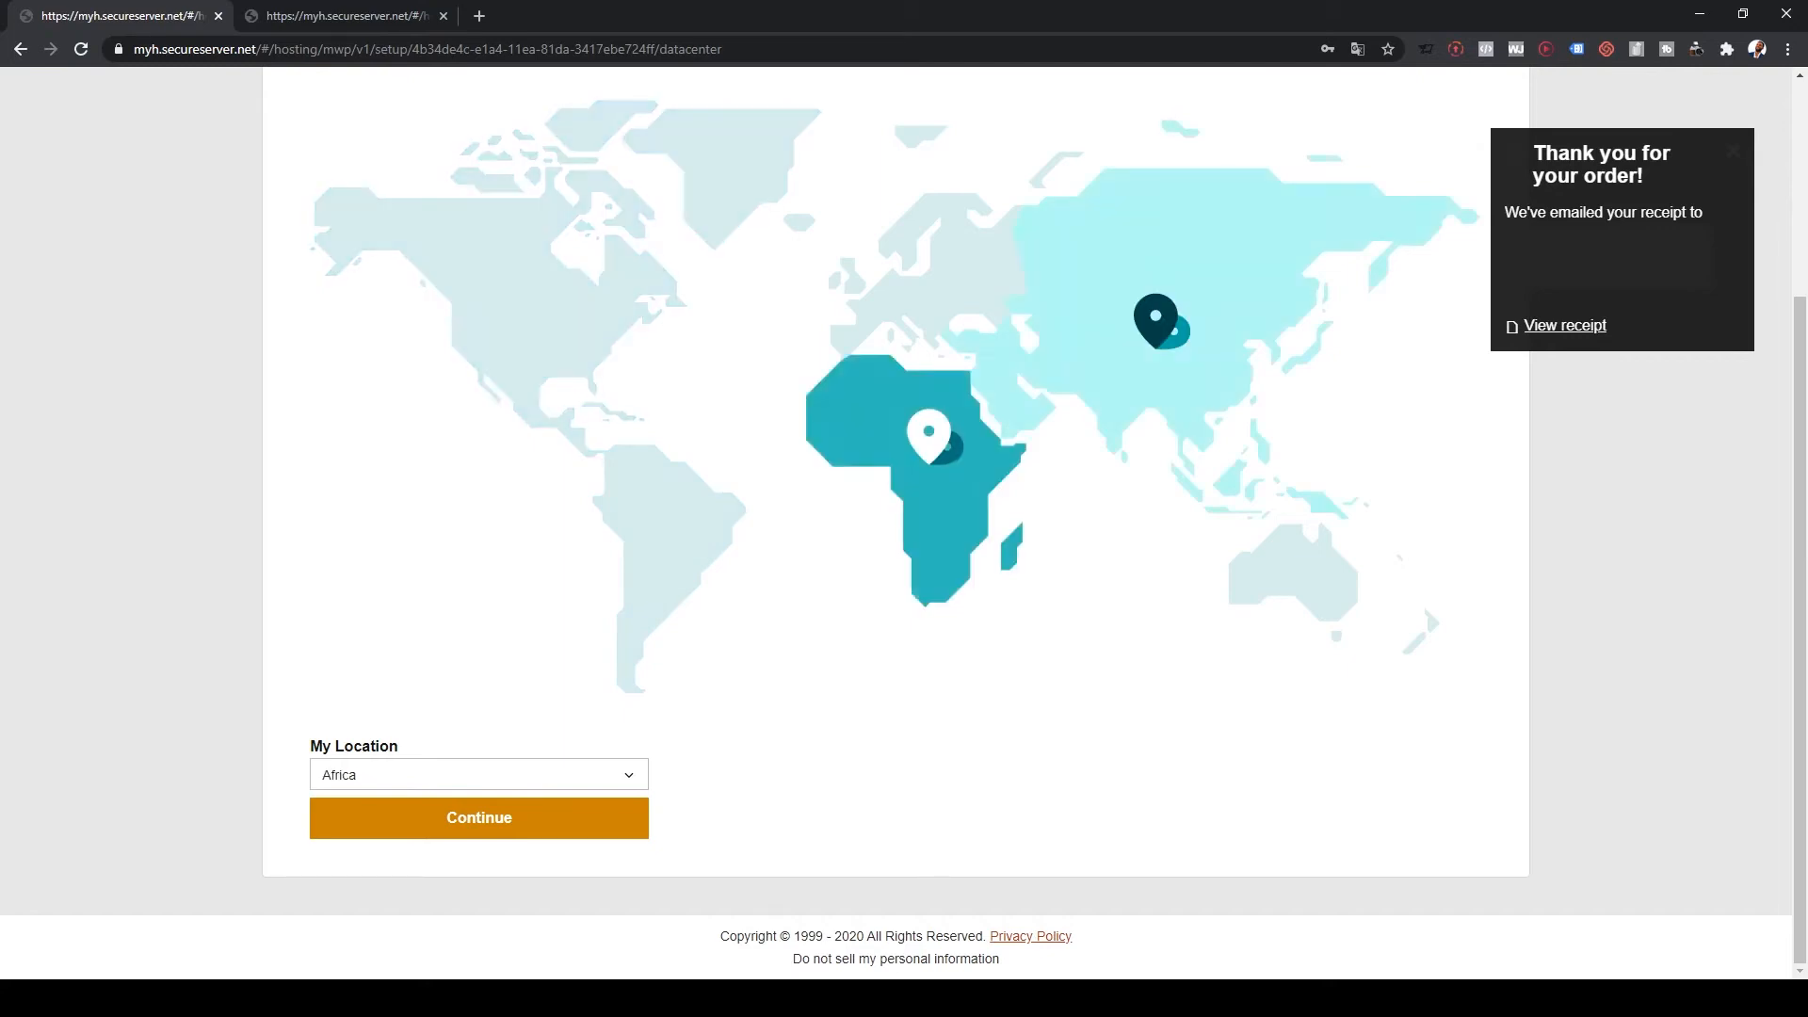
{"action": "left_click", "coordinate": [1155, 322]}
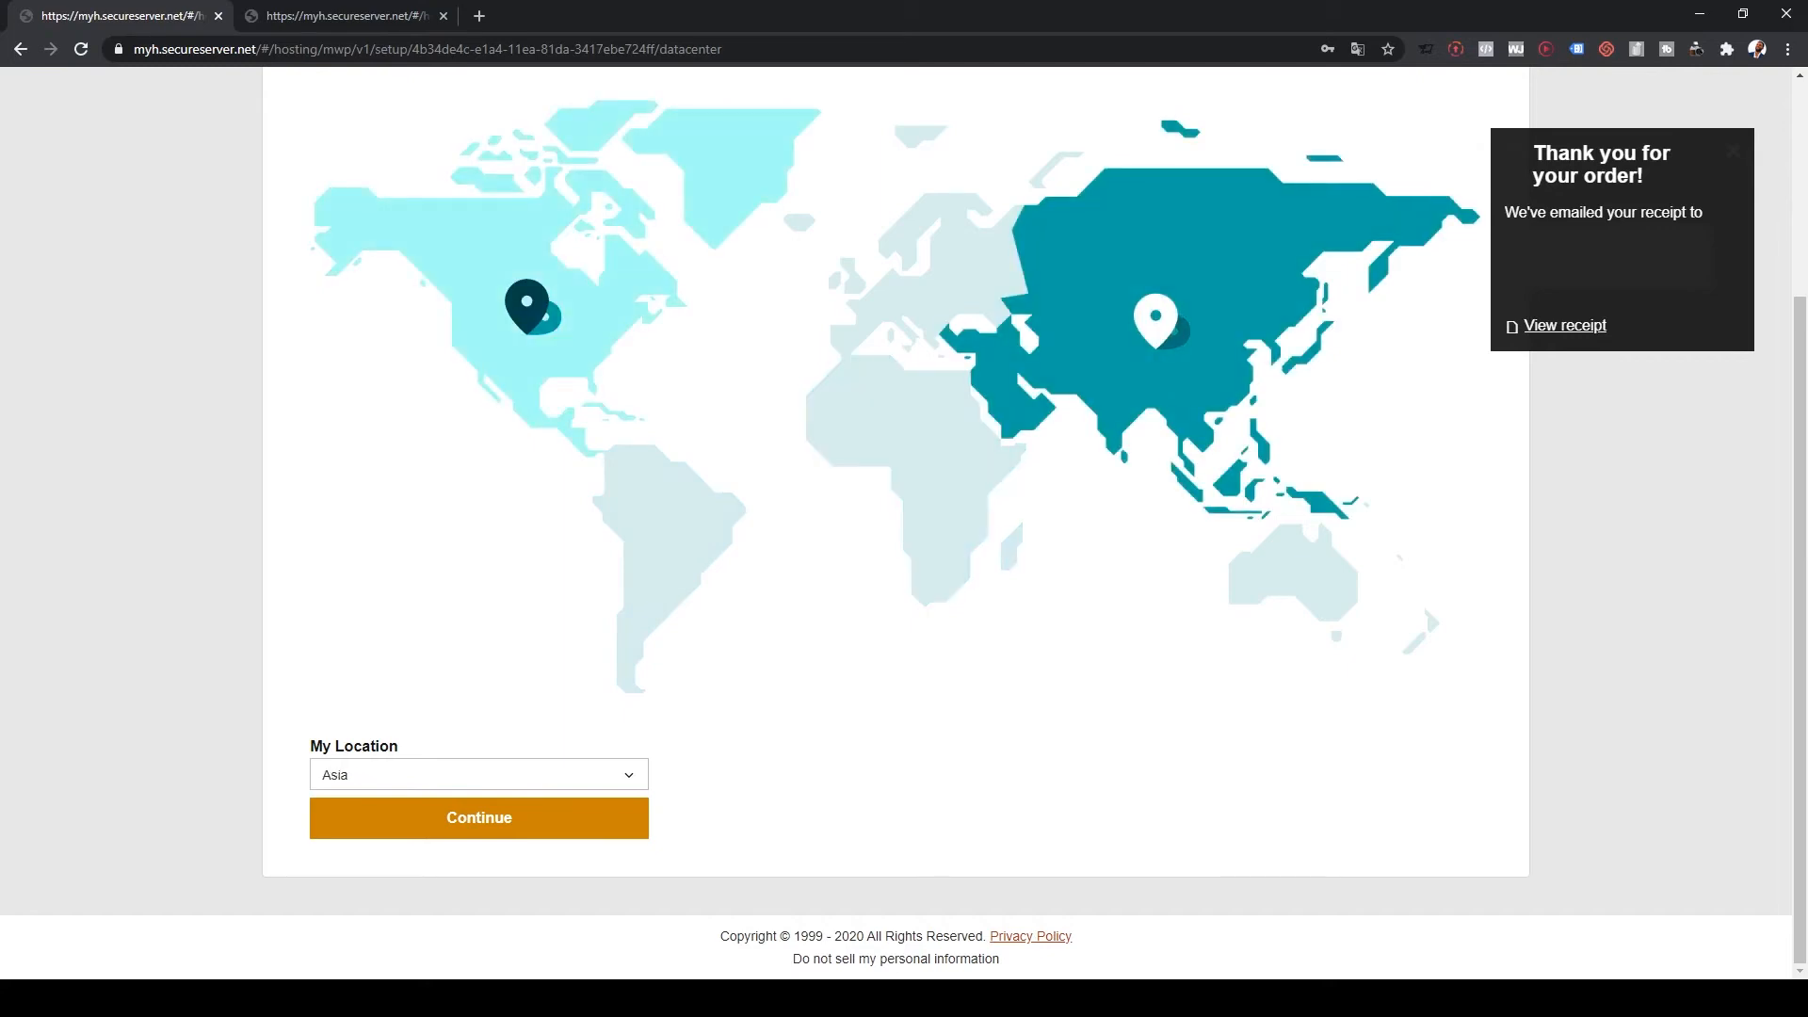
{"action": "left_click", "coordinate": [528, 306]}
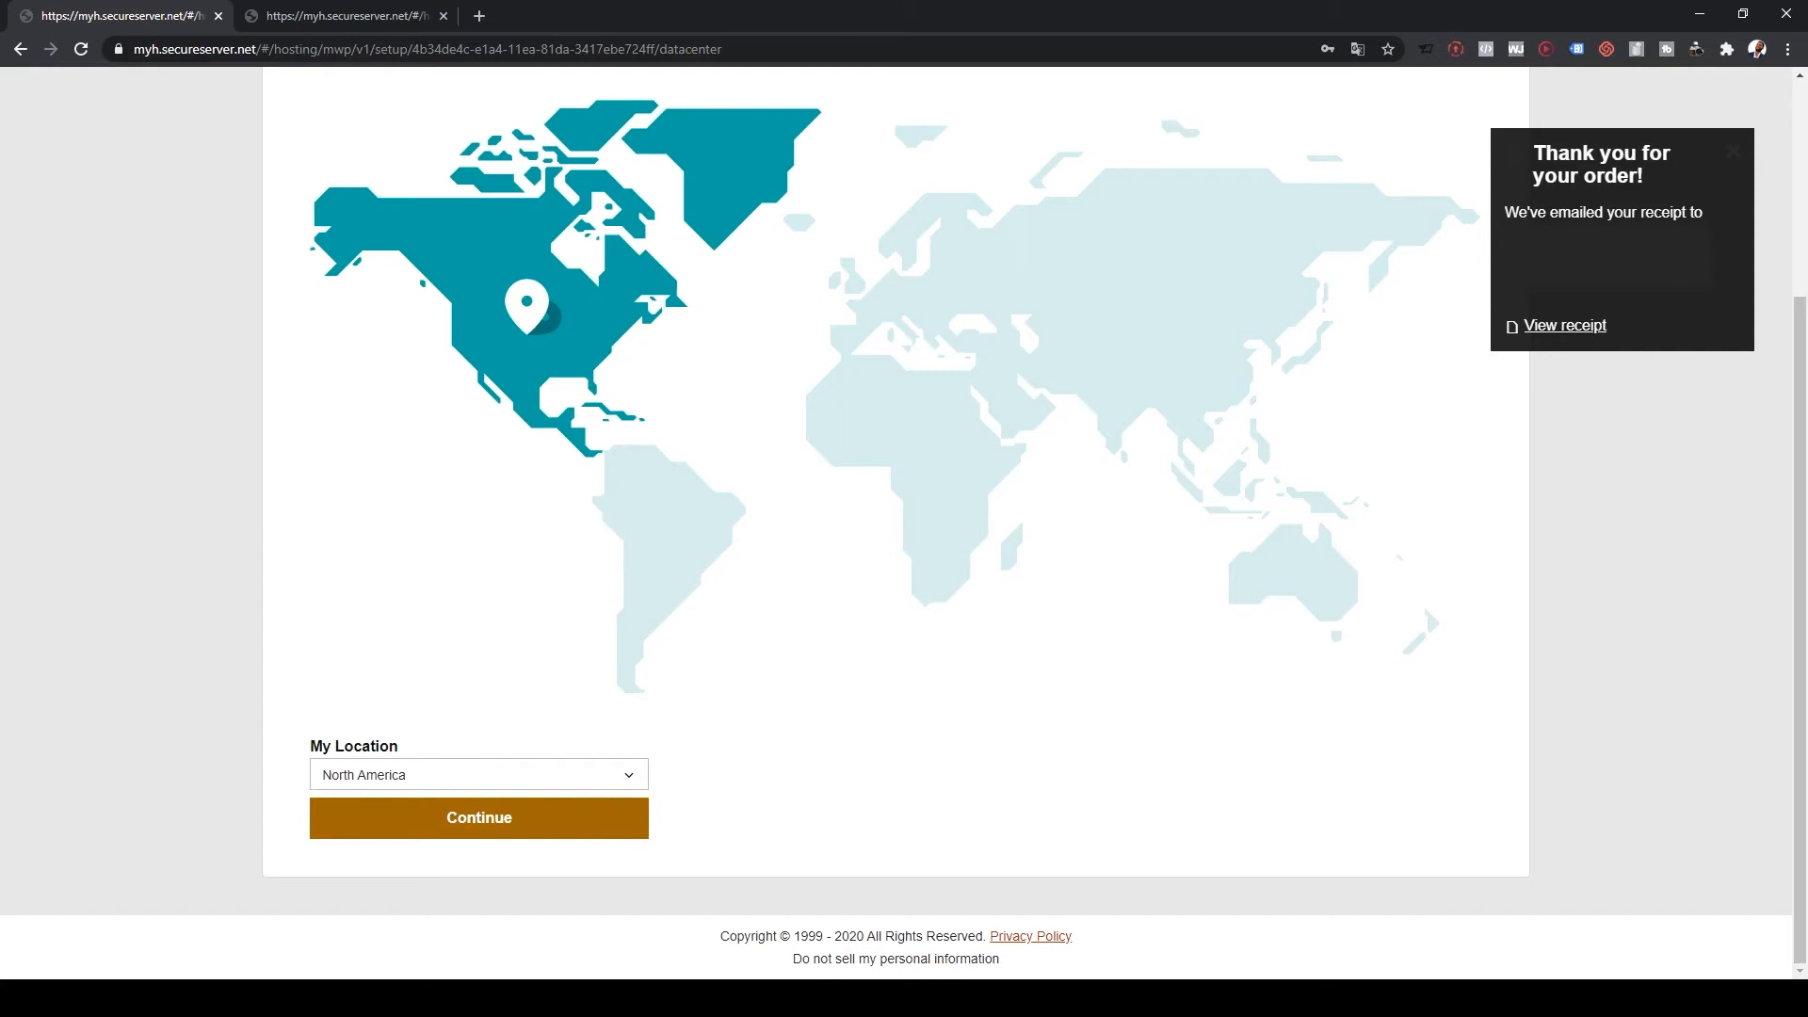
{"action": "left_click", "coordinate": [480, 817]}
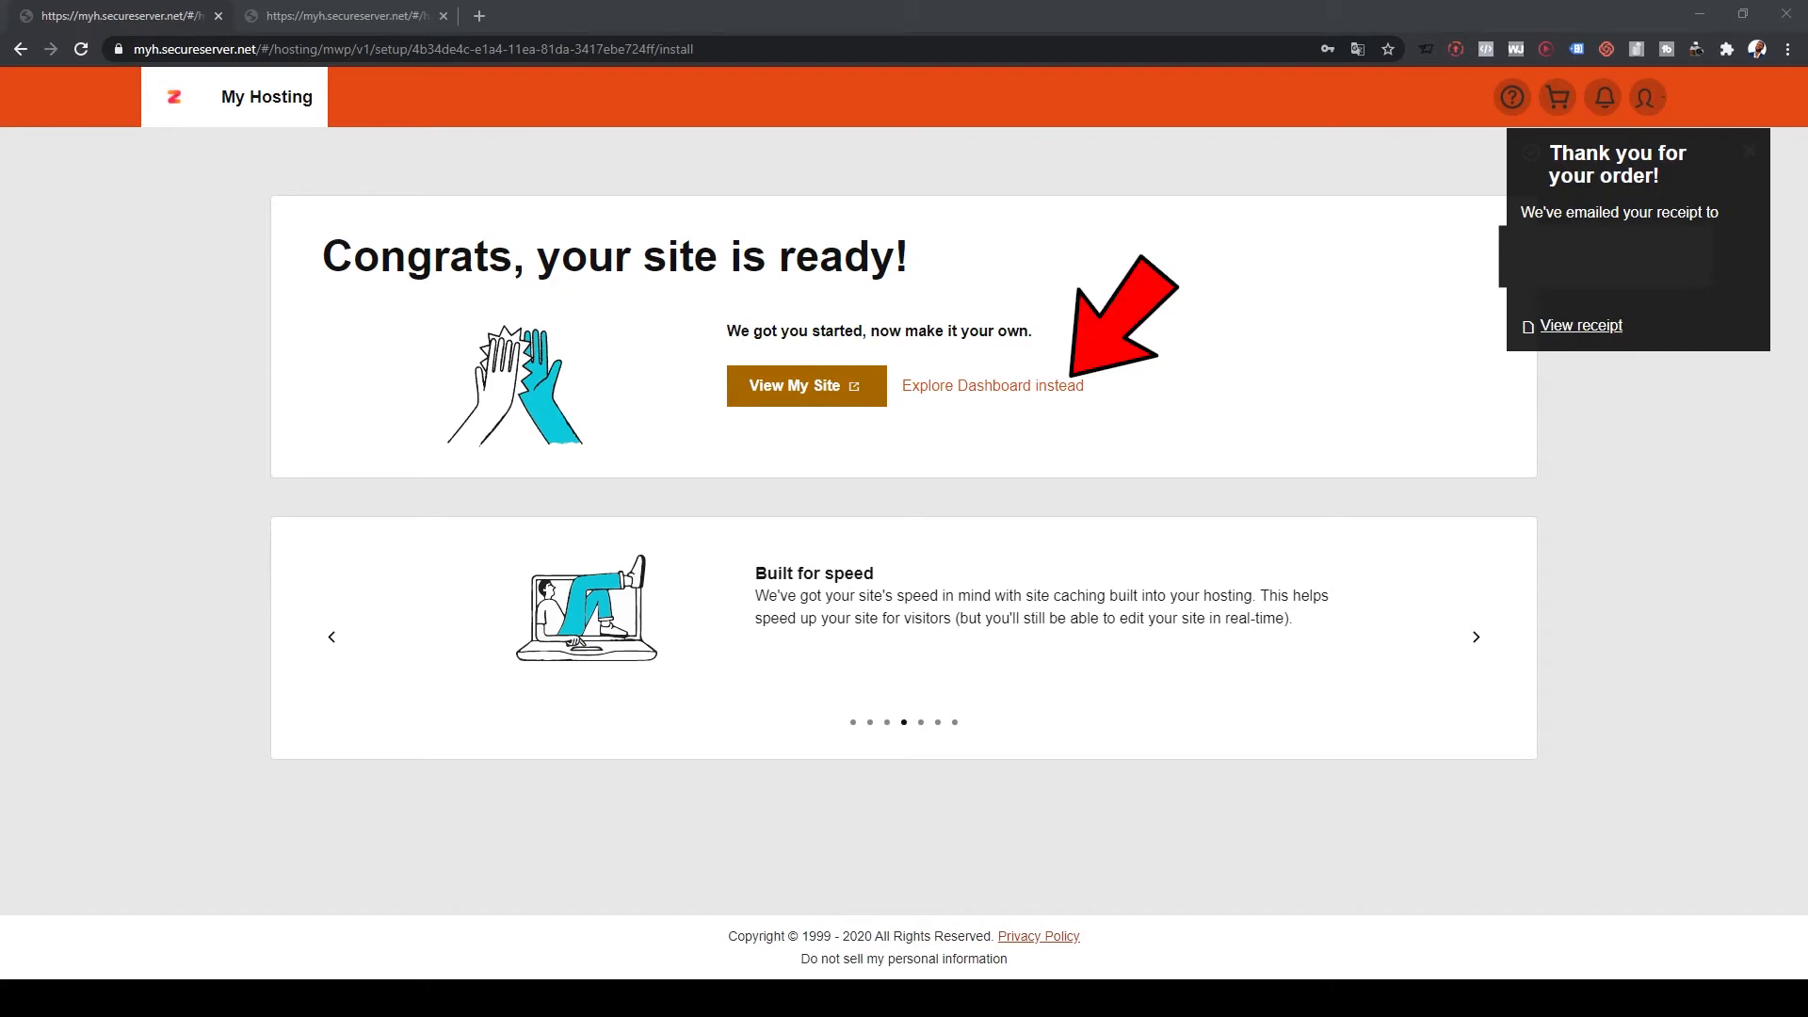
{"action": "left_click", "coordinate": [806, 386]}
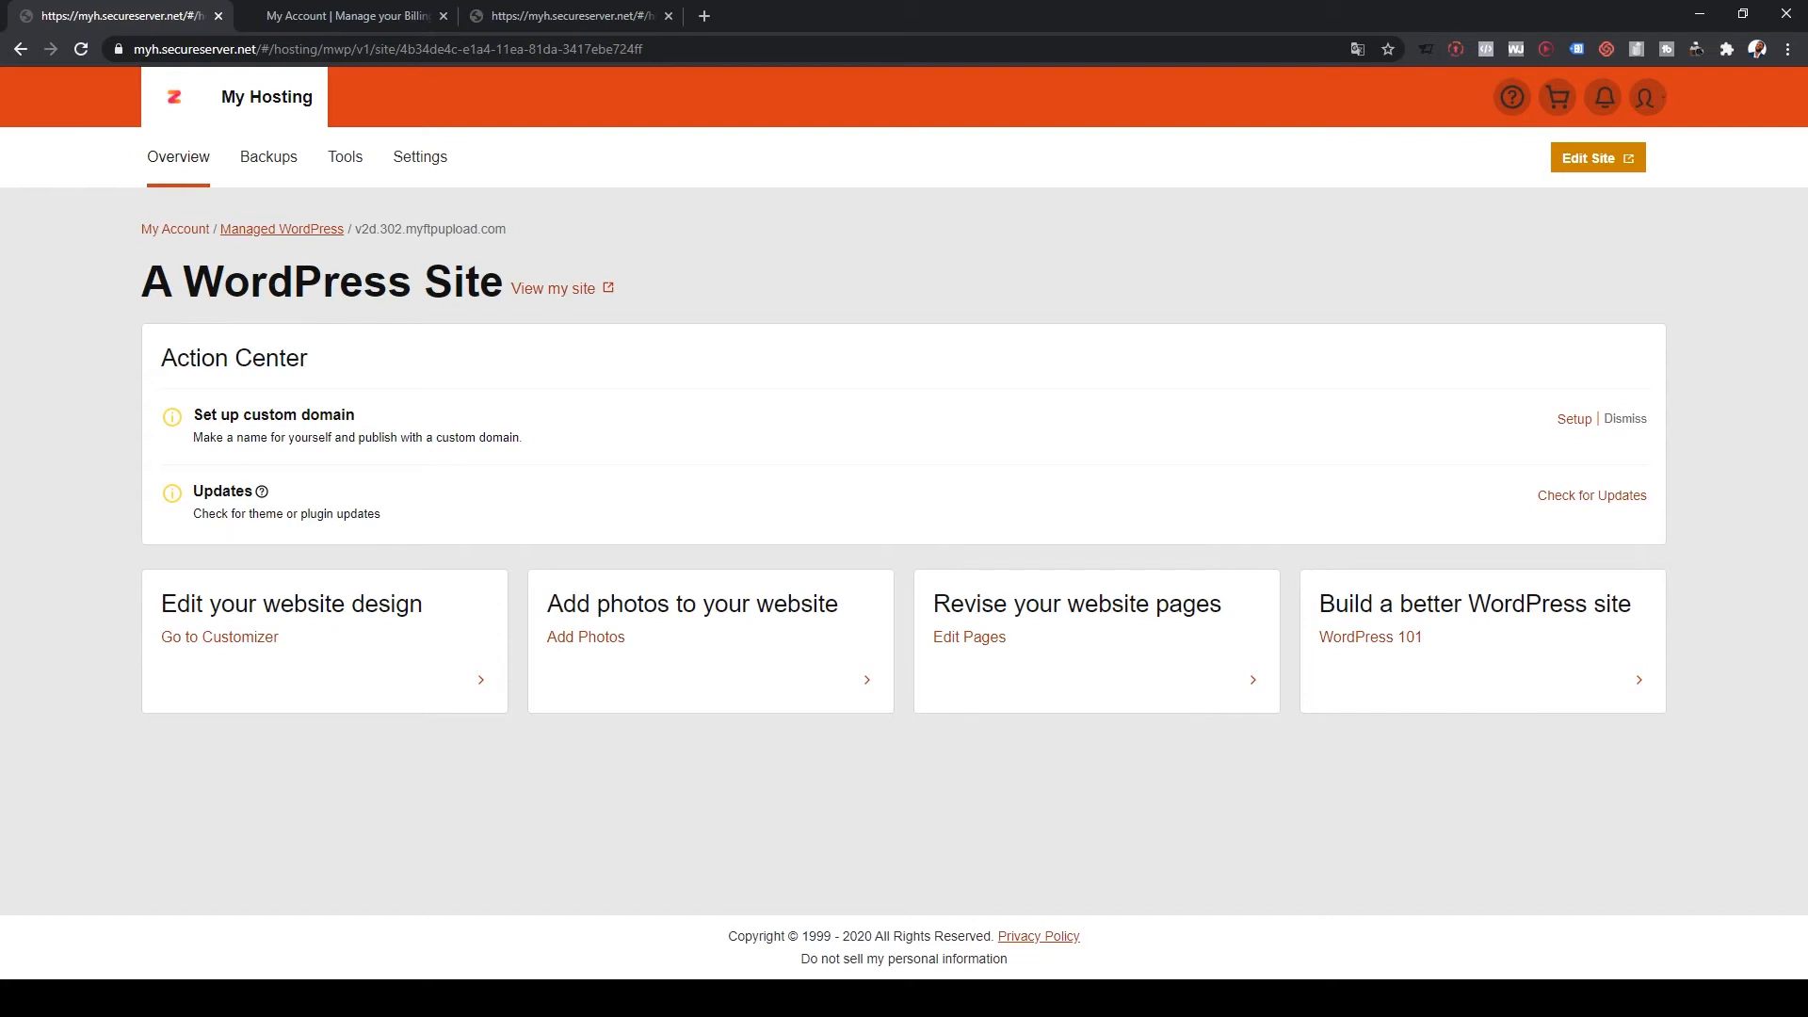
Step: Attach bestwebsite2019.com as the site's primary custom domain and open its site settings
{"action": "left_click", "coordinate": [1575, 420]}
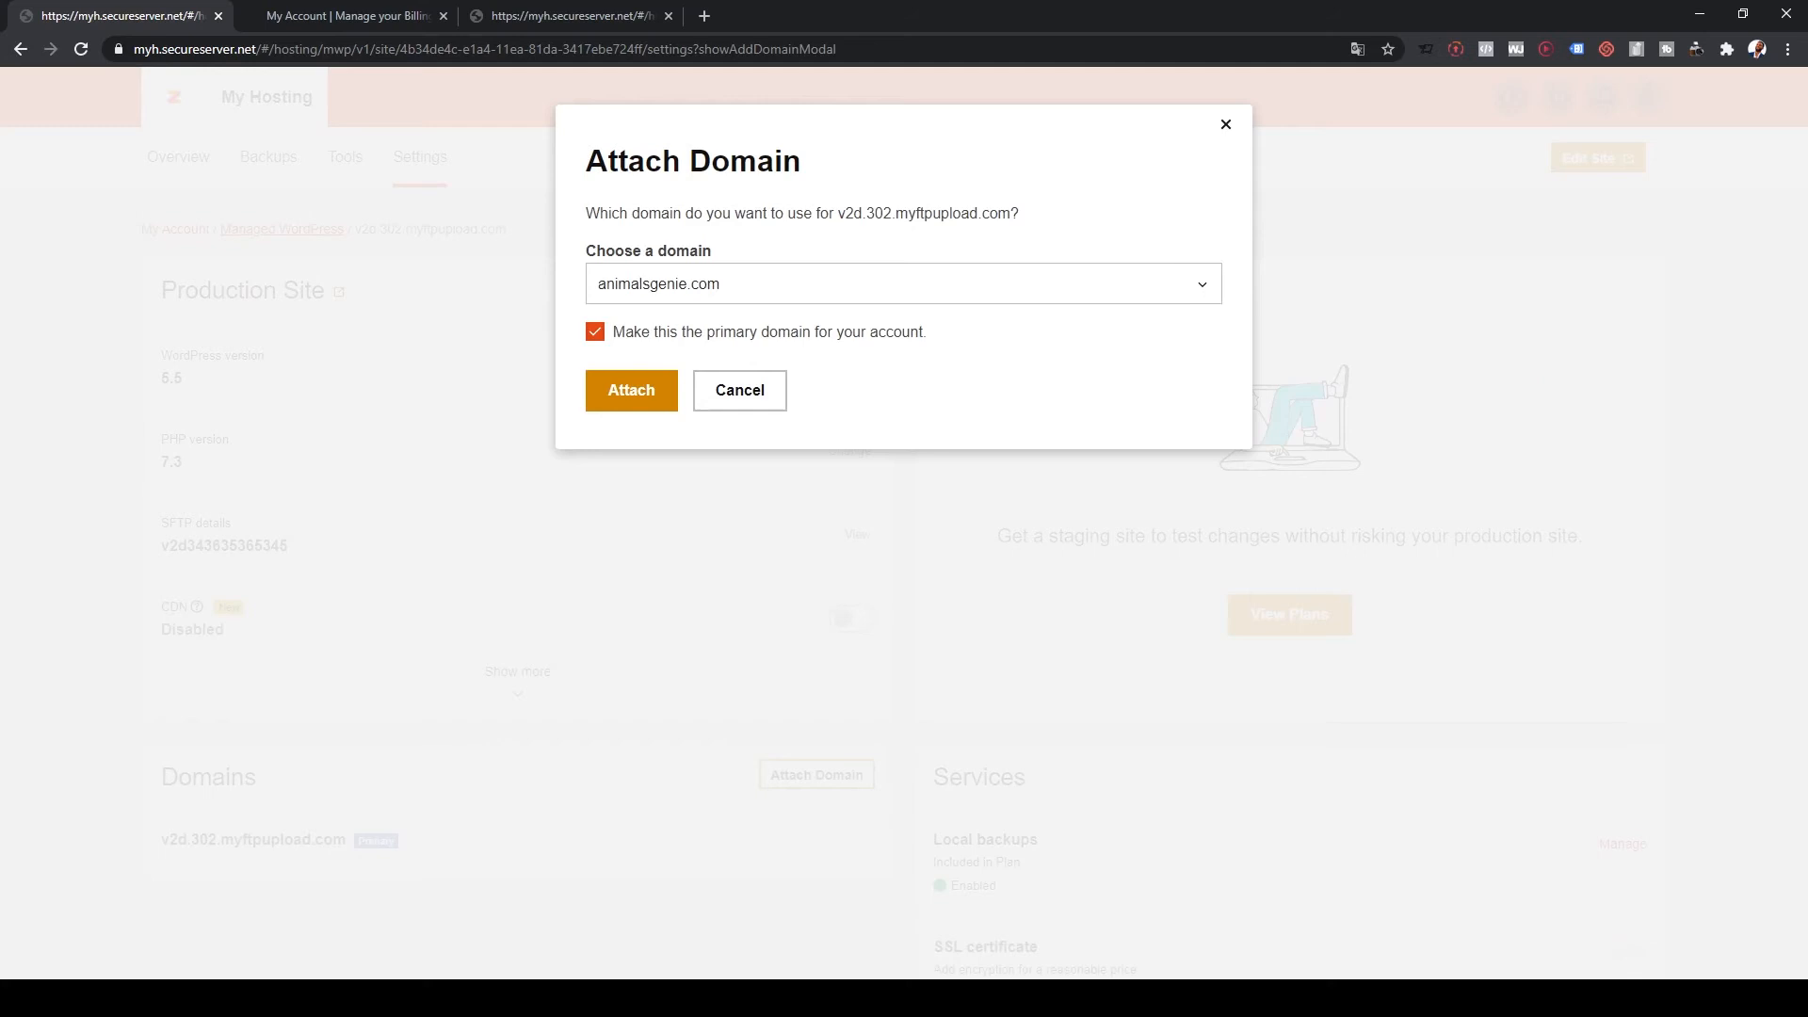
{"action": "left_click", "coordinate": [903, 283]}
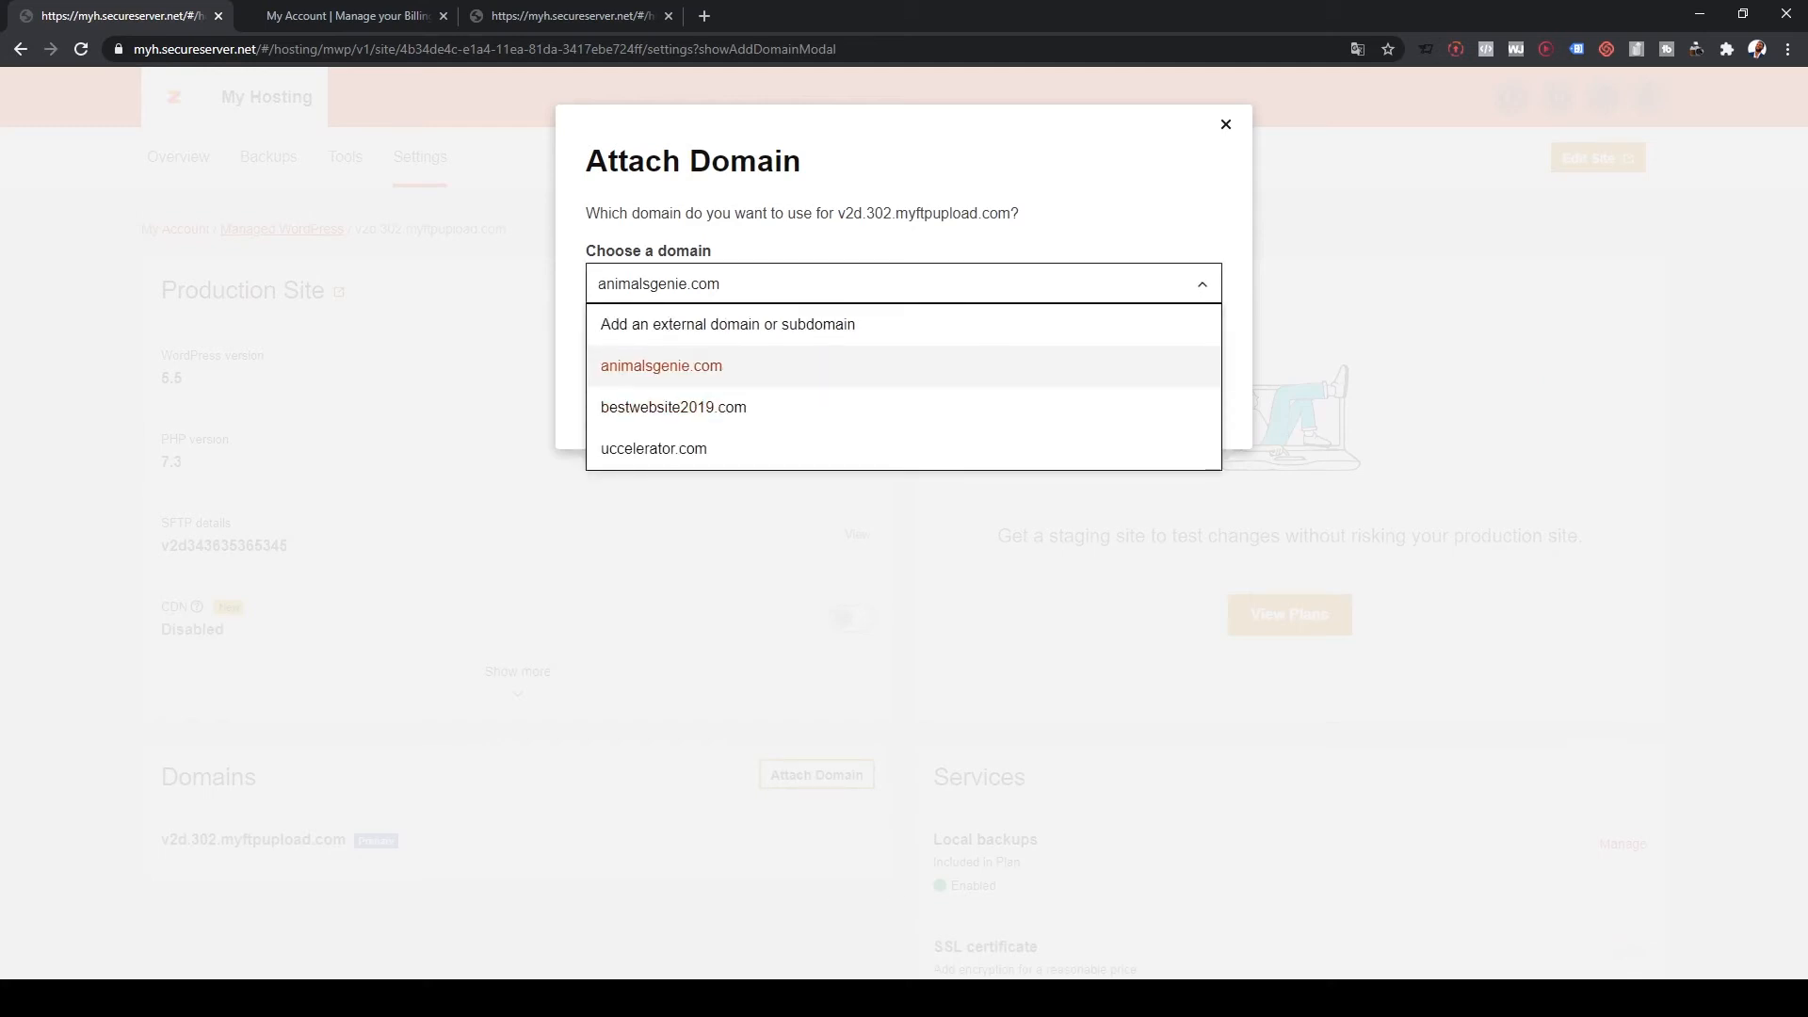
{"action": "left_click", "coordinate": [674, 407]}
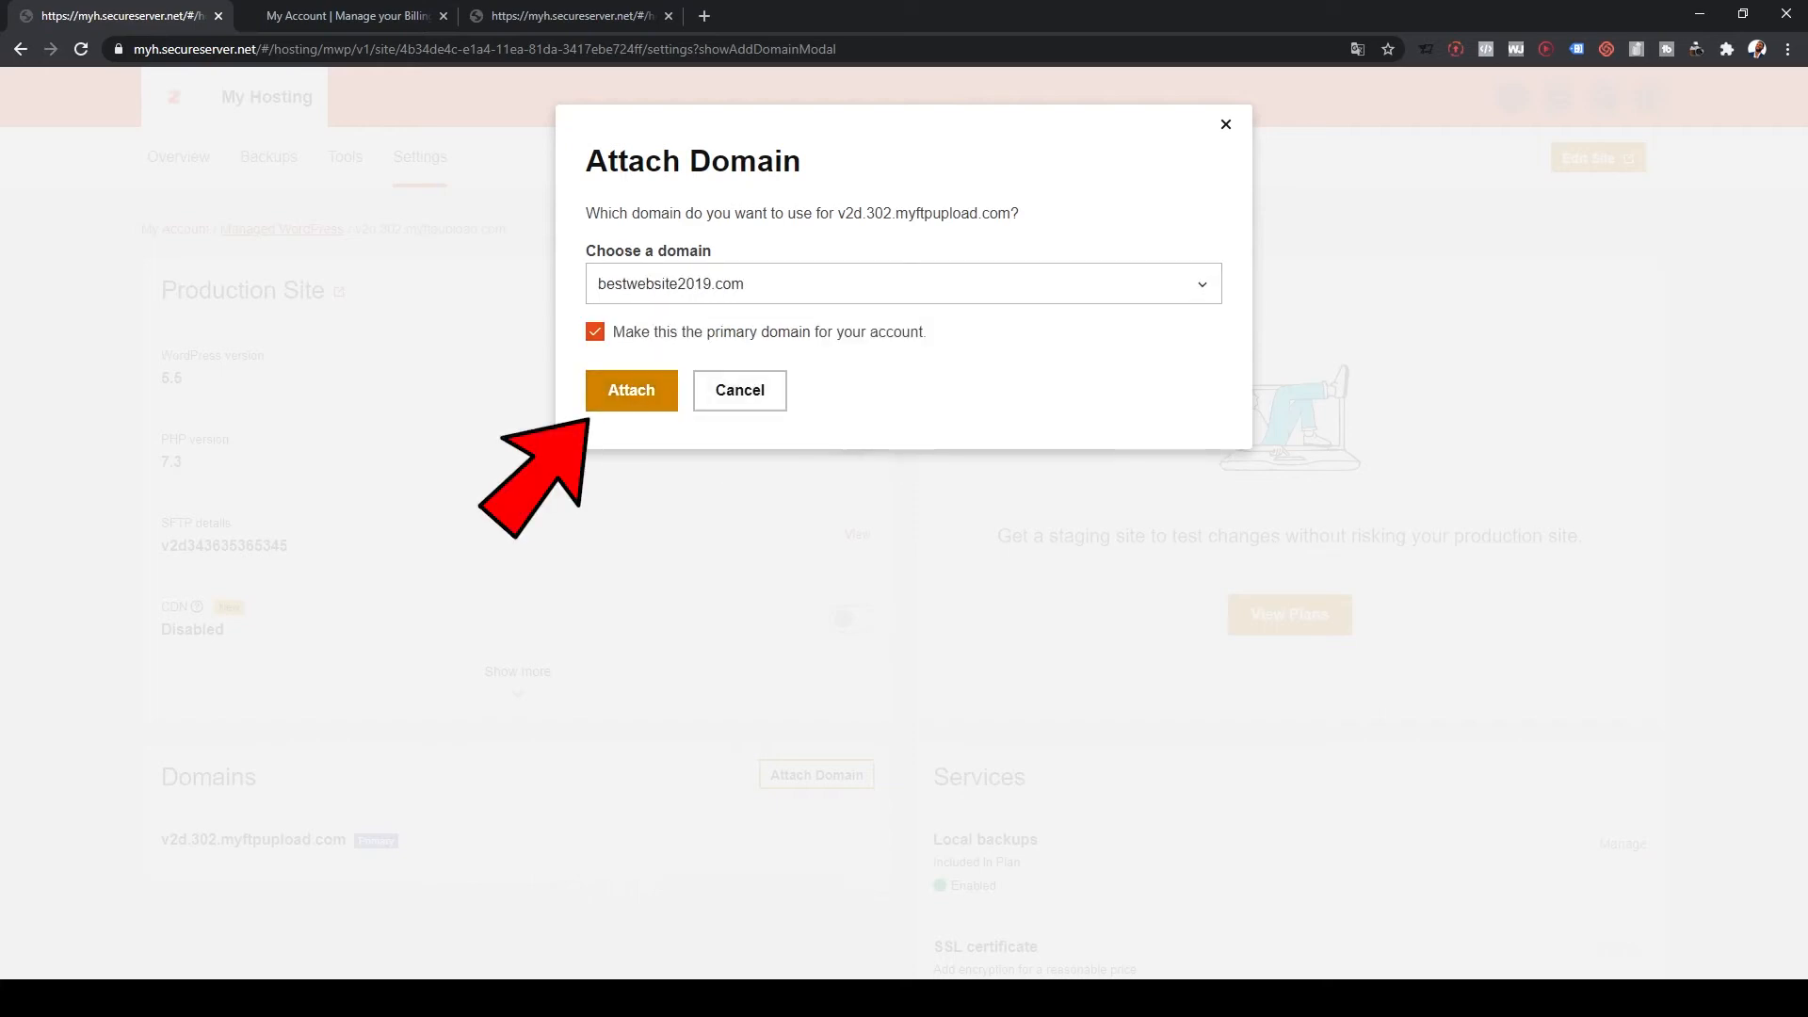
{"action": "left_click", "coordinate": [632, 391]}
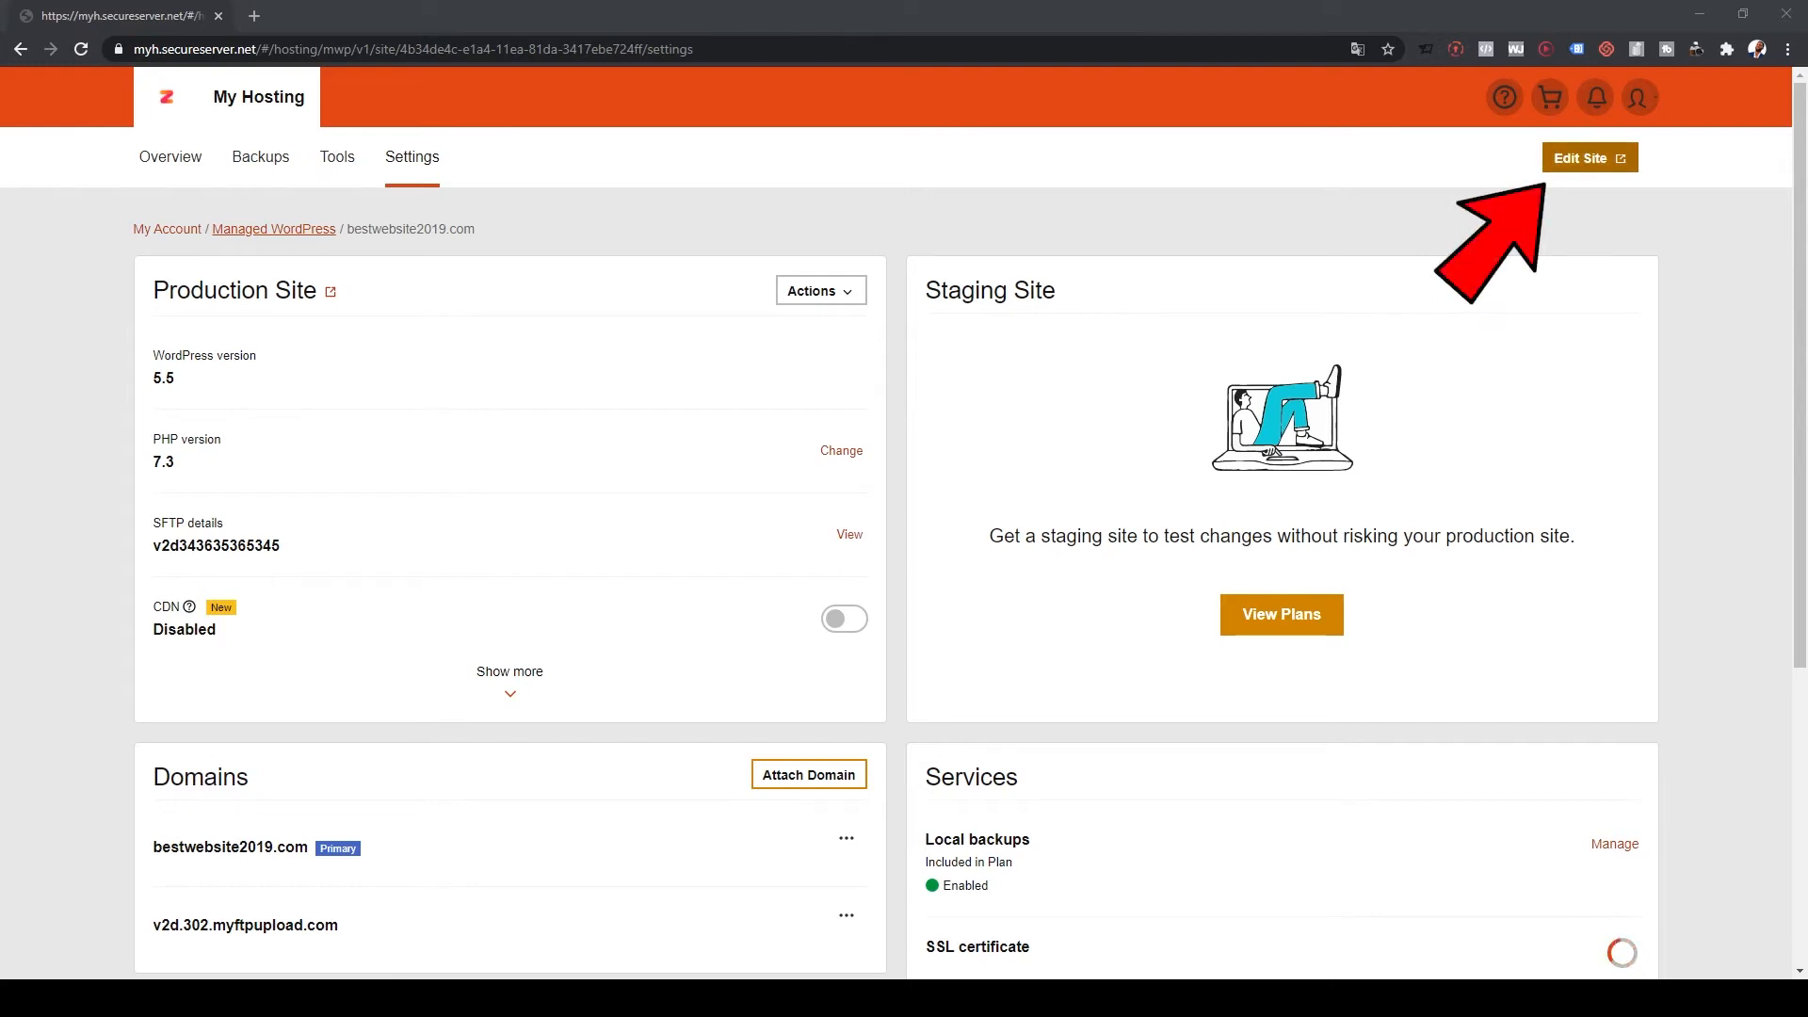
{"action": "left_click", "coordinate": [1590, 158]}
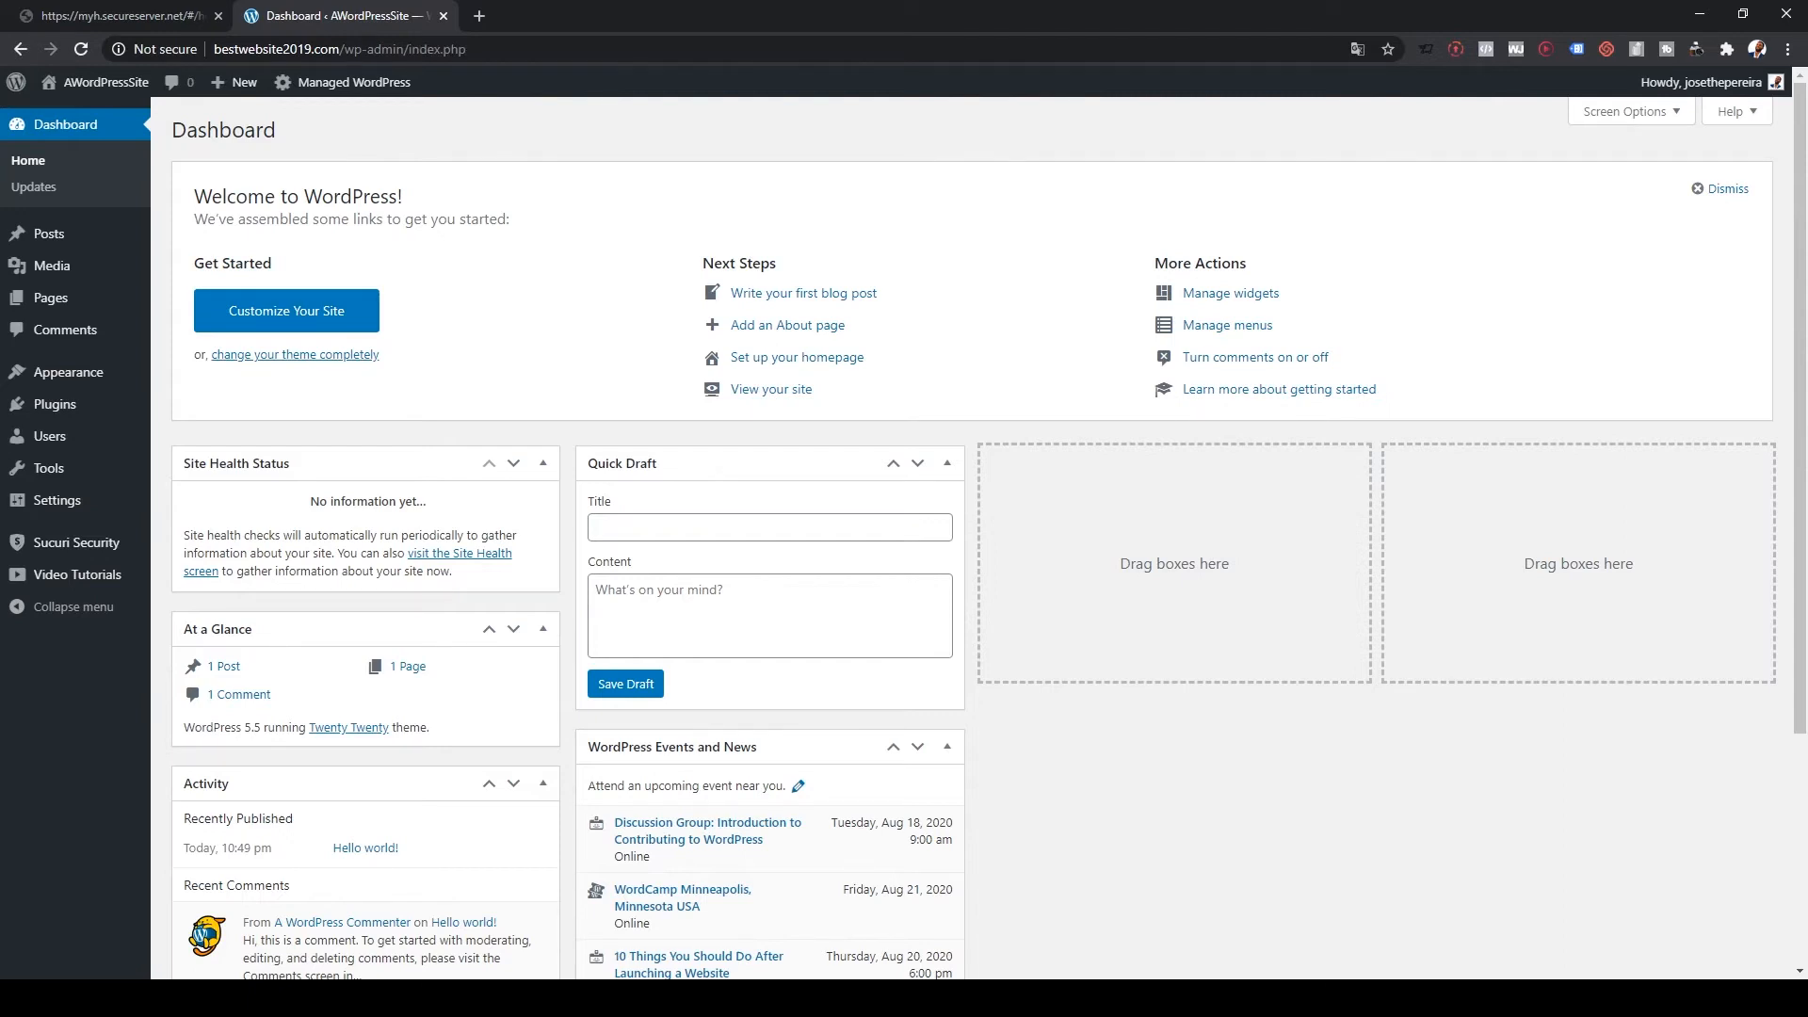
Step: Go to Plugins > Add New to browse featured plugins for installation
{"action": "mouse_move", "coordinate": [54, 405]}
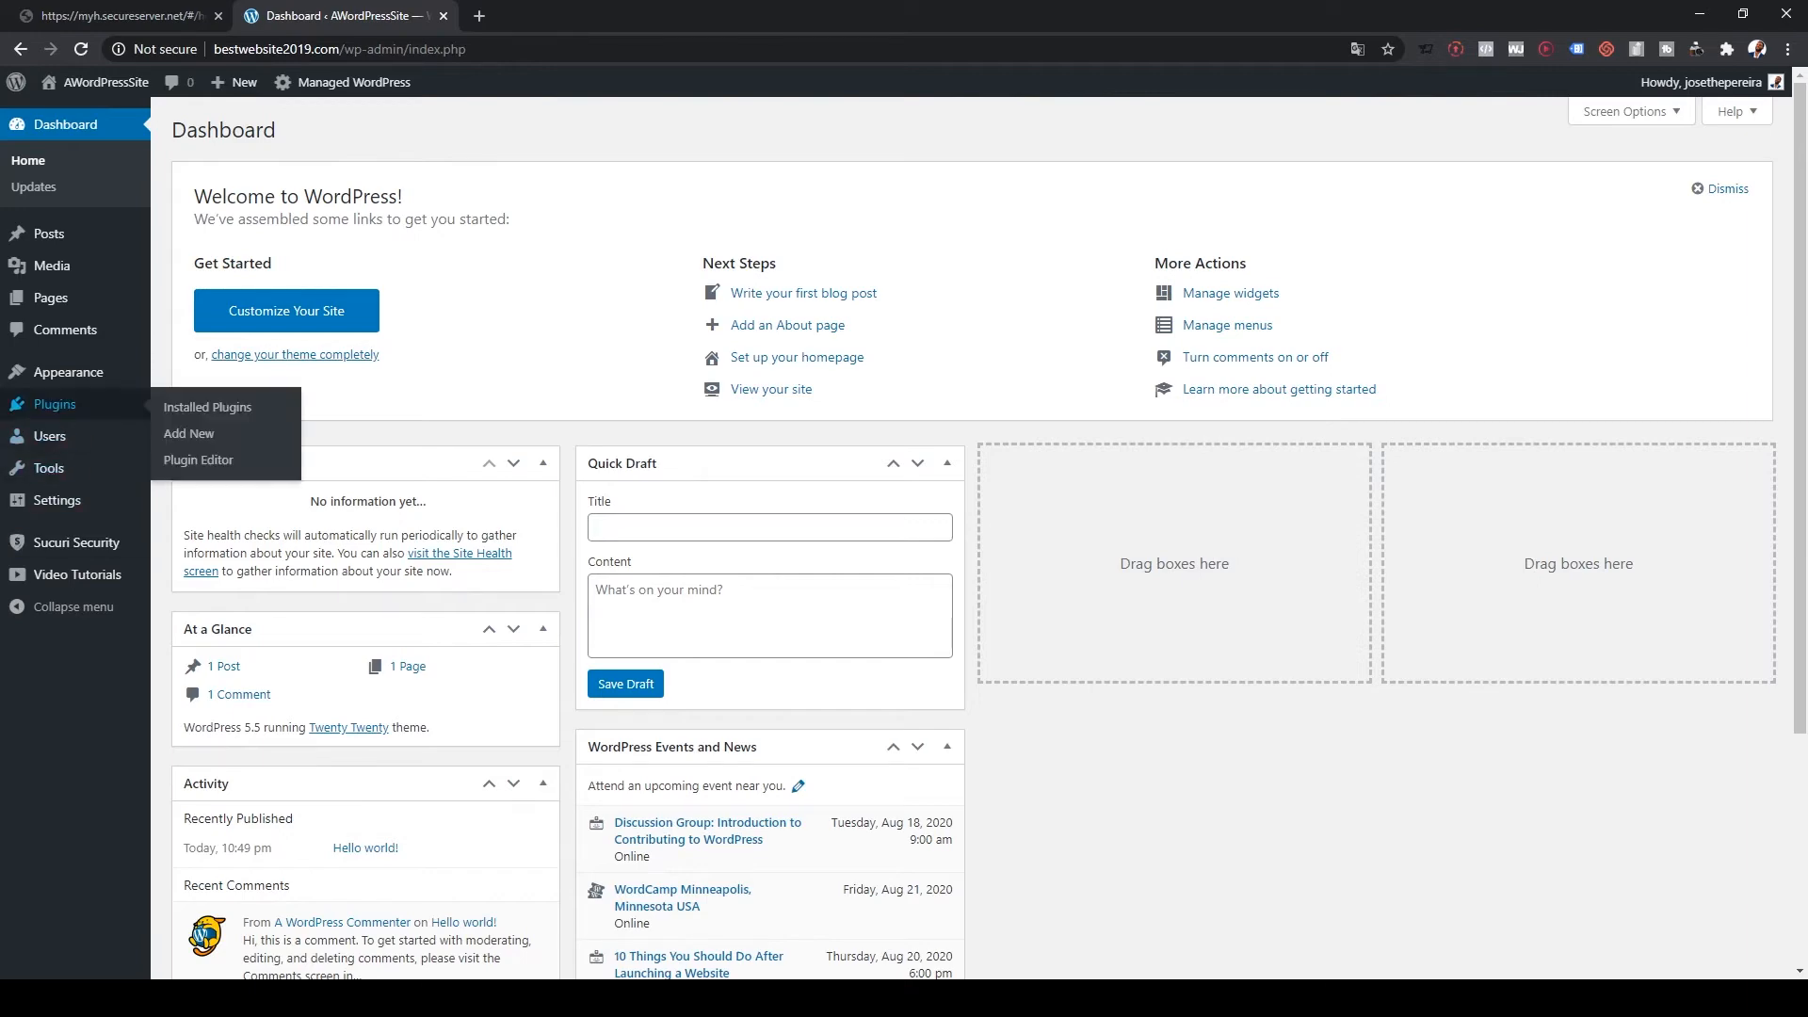
{"action": "left_click", "coordinate": [188, 434]}
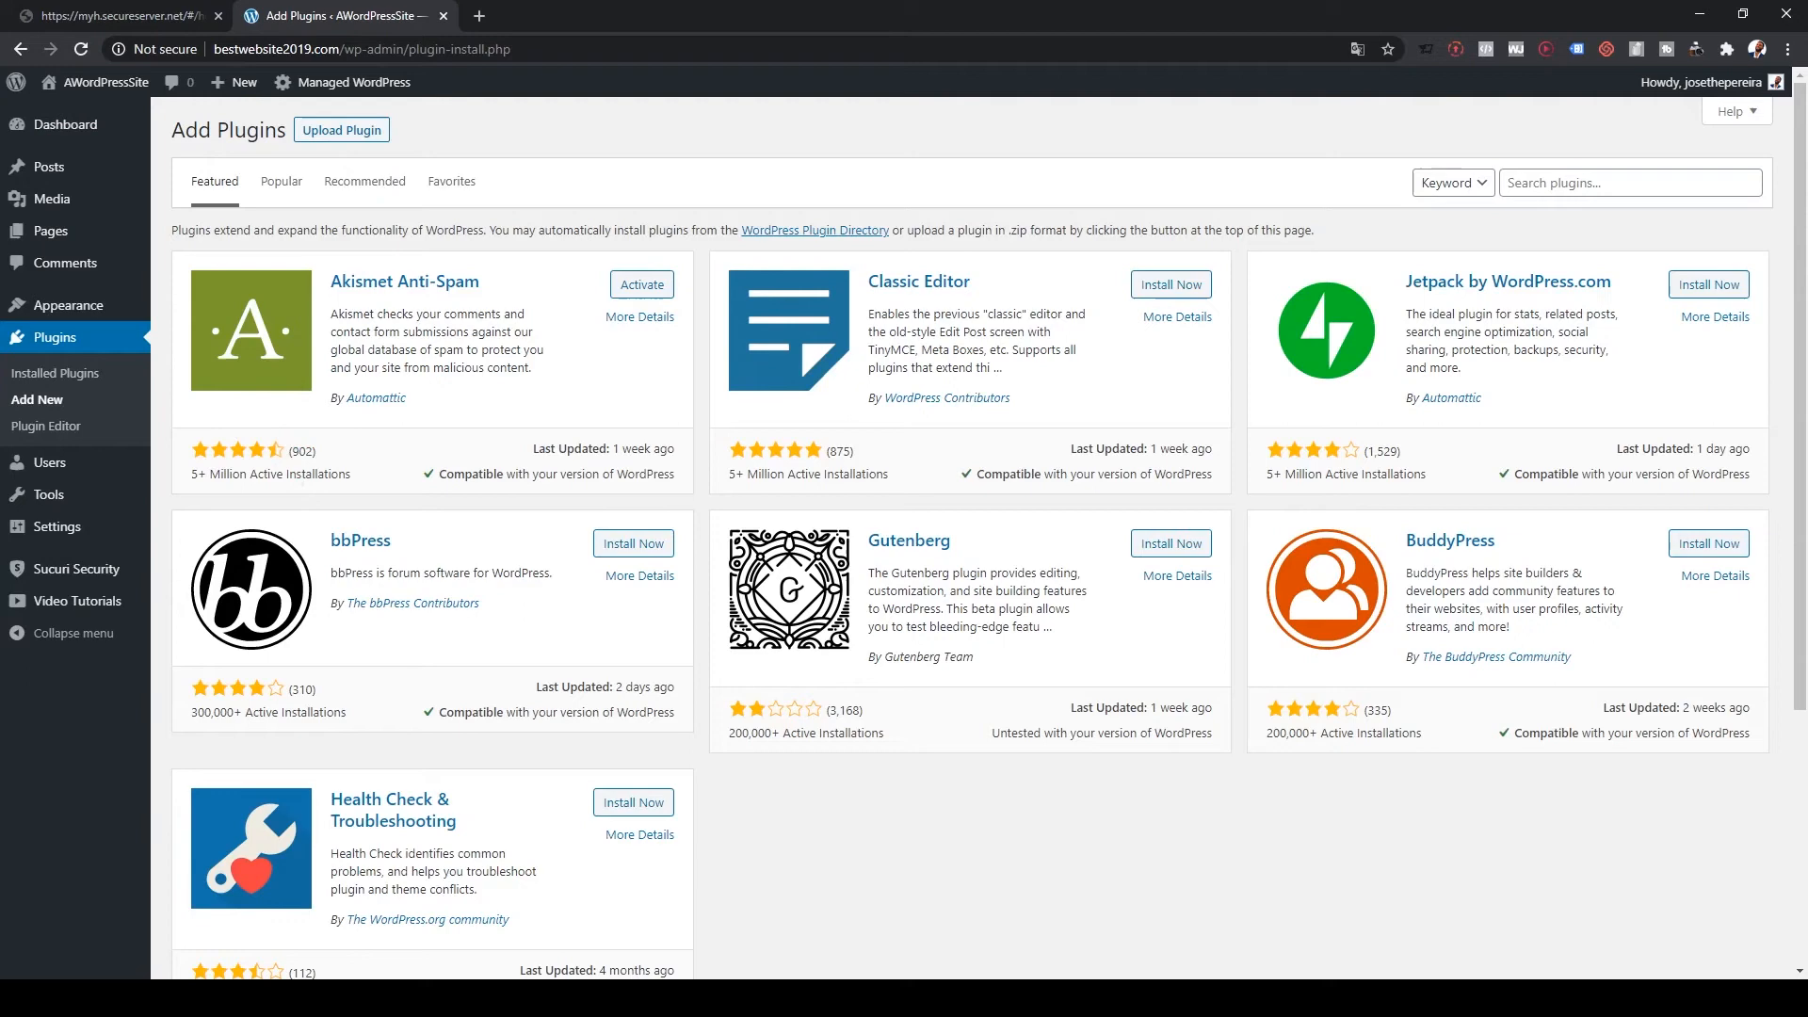
{"action": "left_click", "coordinate": [1631, 183]}
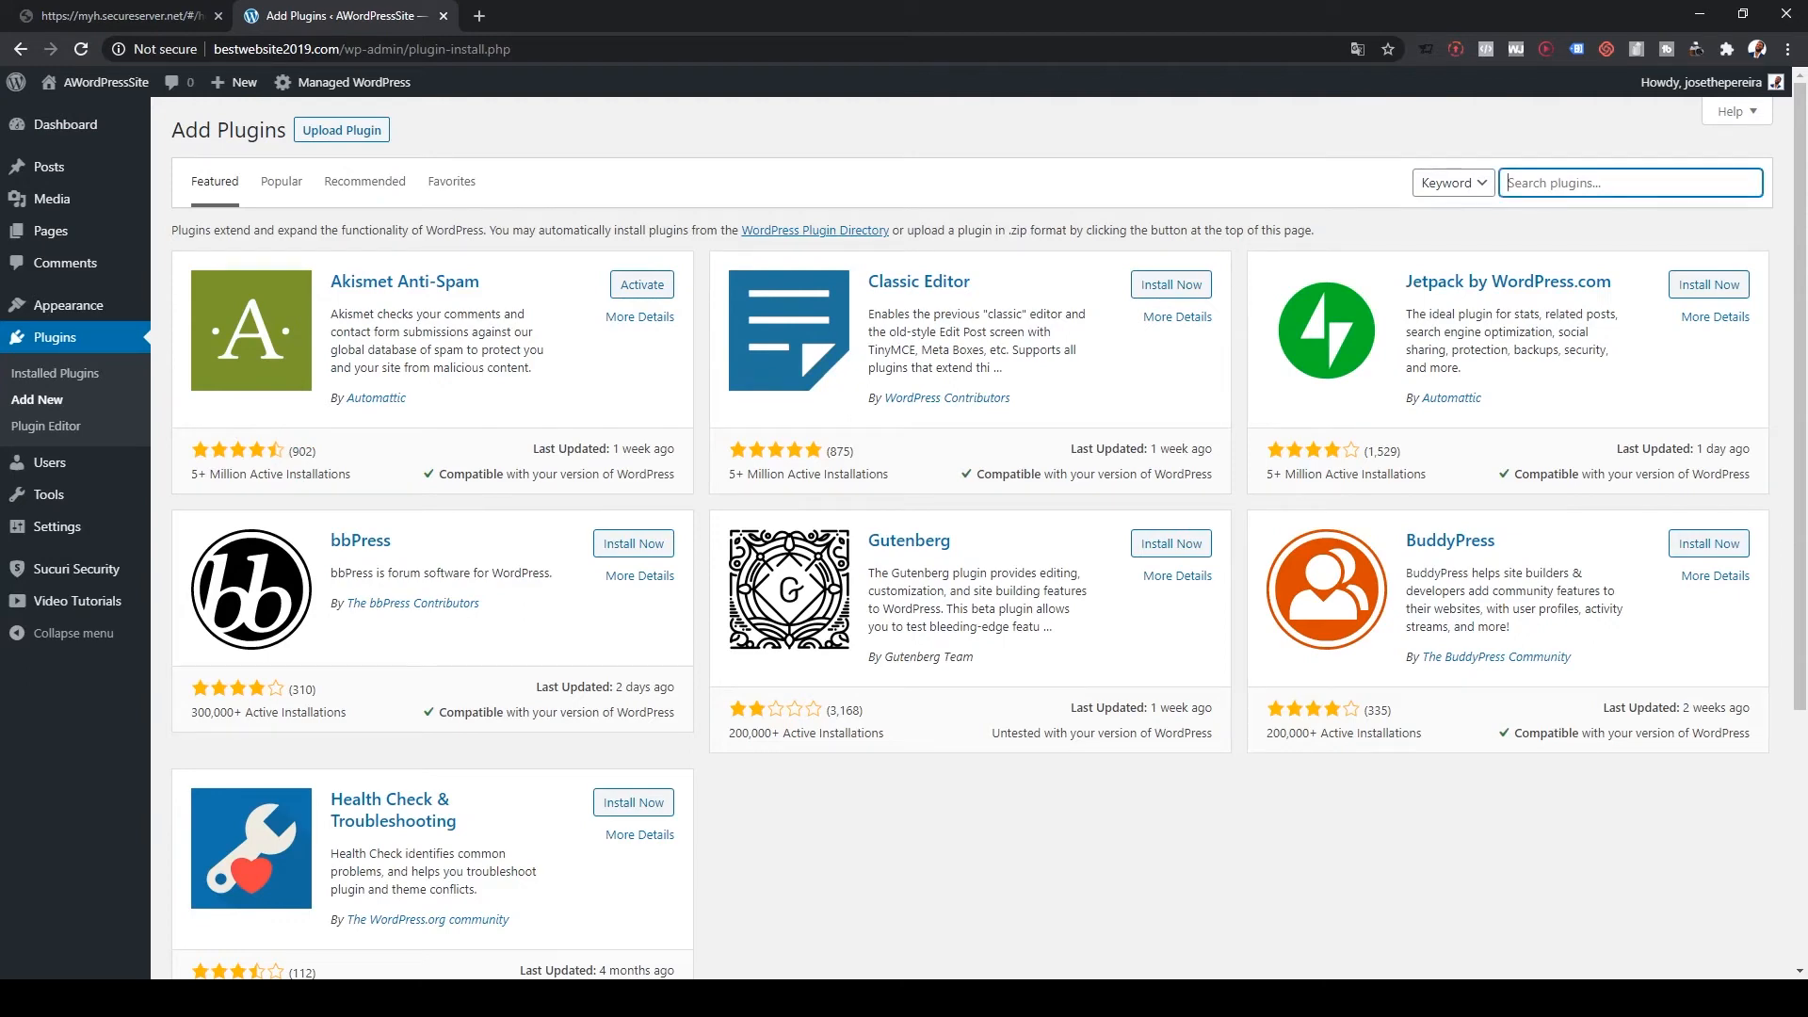
Step: Search the plugin directory and activate Elementor Page Builder
{"action": "type", "text": "al"}
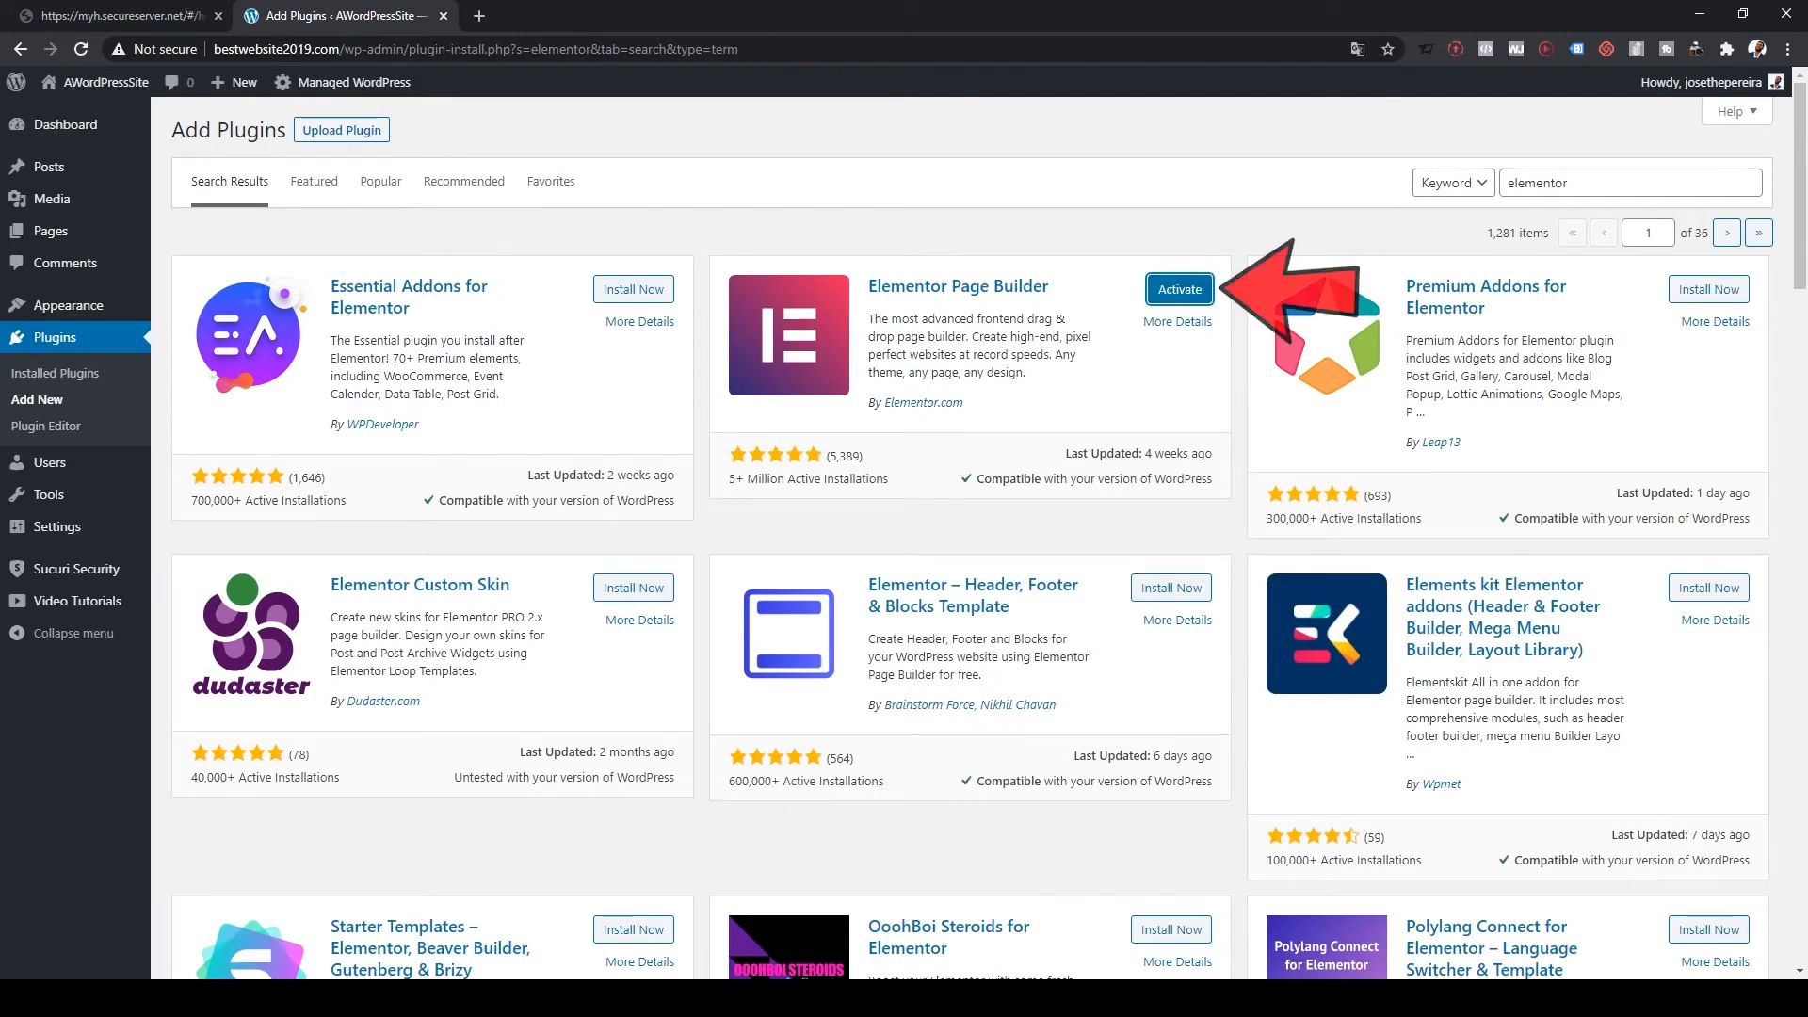
{"action": "left_click", "coordinate": [1179, 289]}
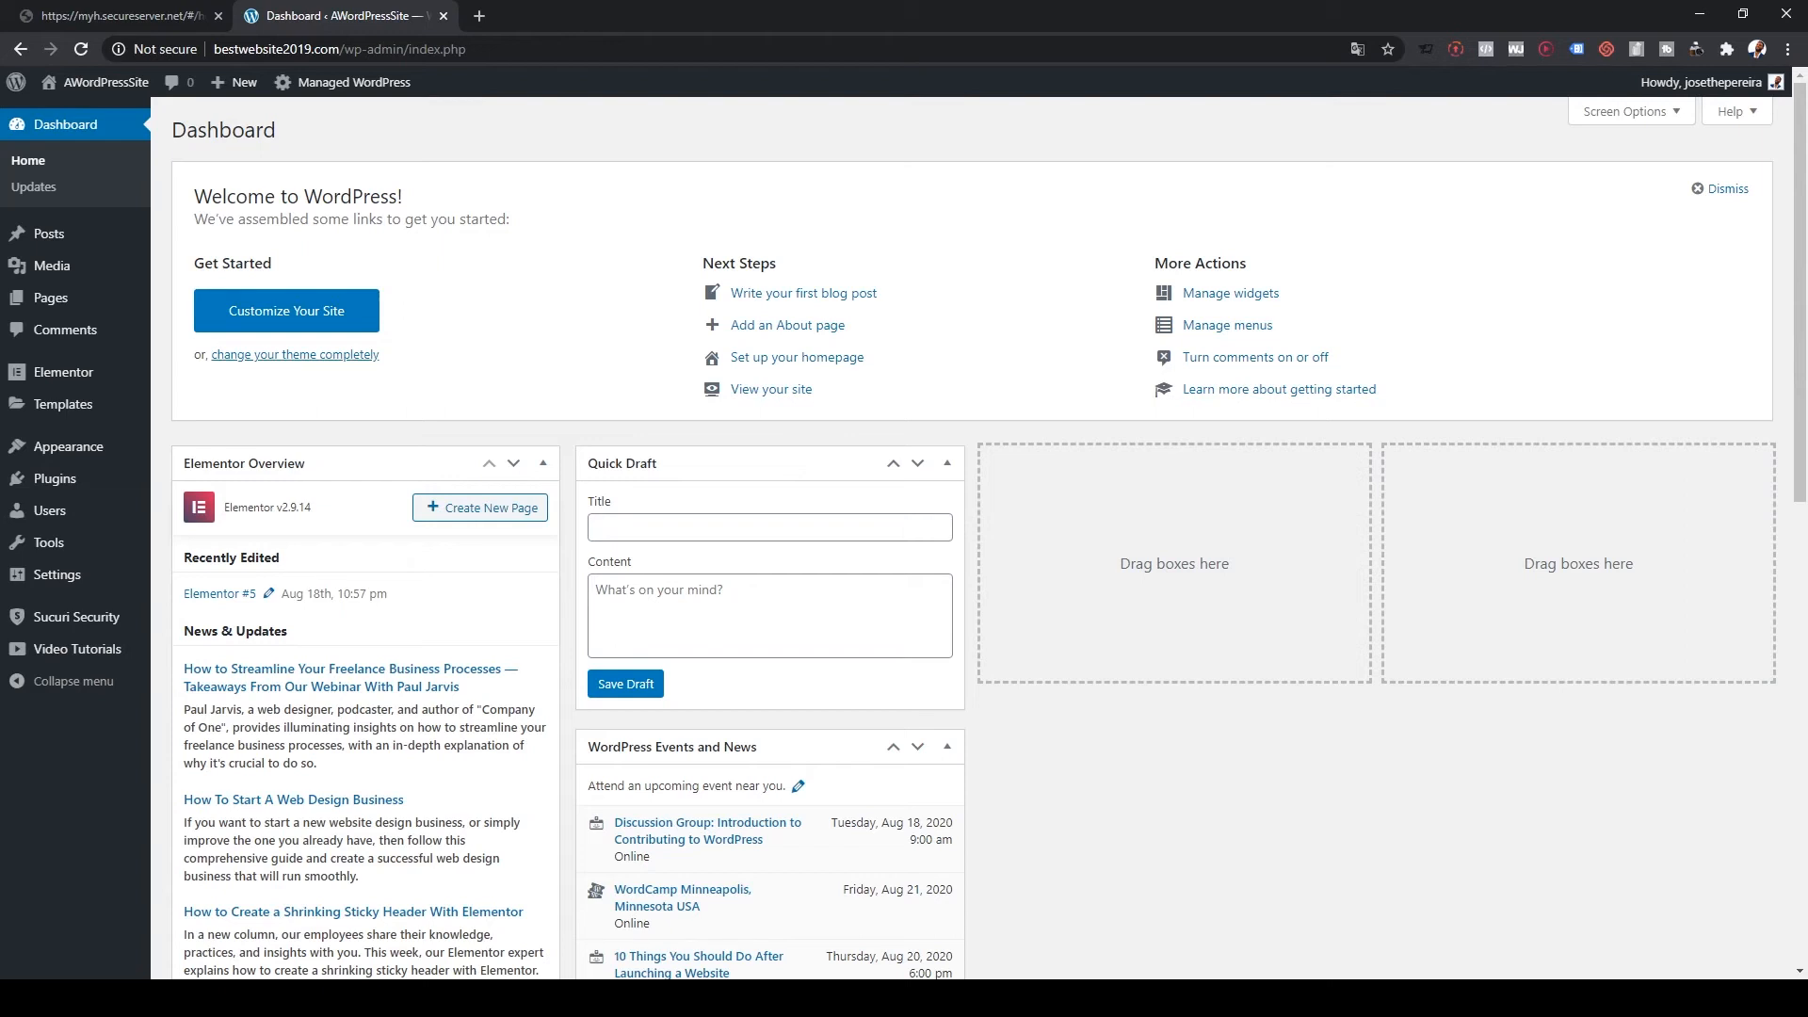
Step: Publish a new page titled 'Home' and switch its template to Elementor Full Width
{"action": "mouse_move", "coordinate": [51, 297]}
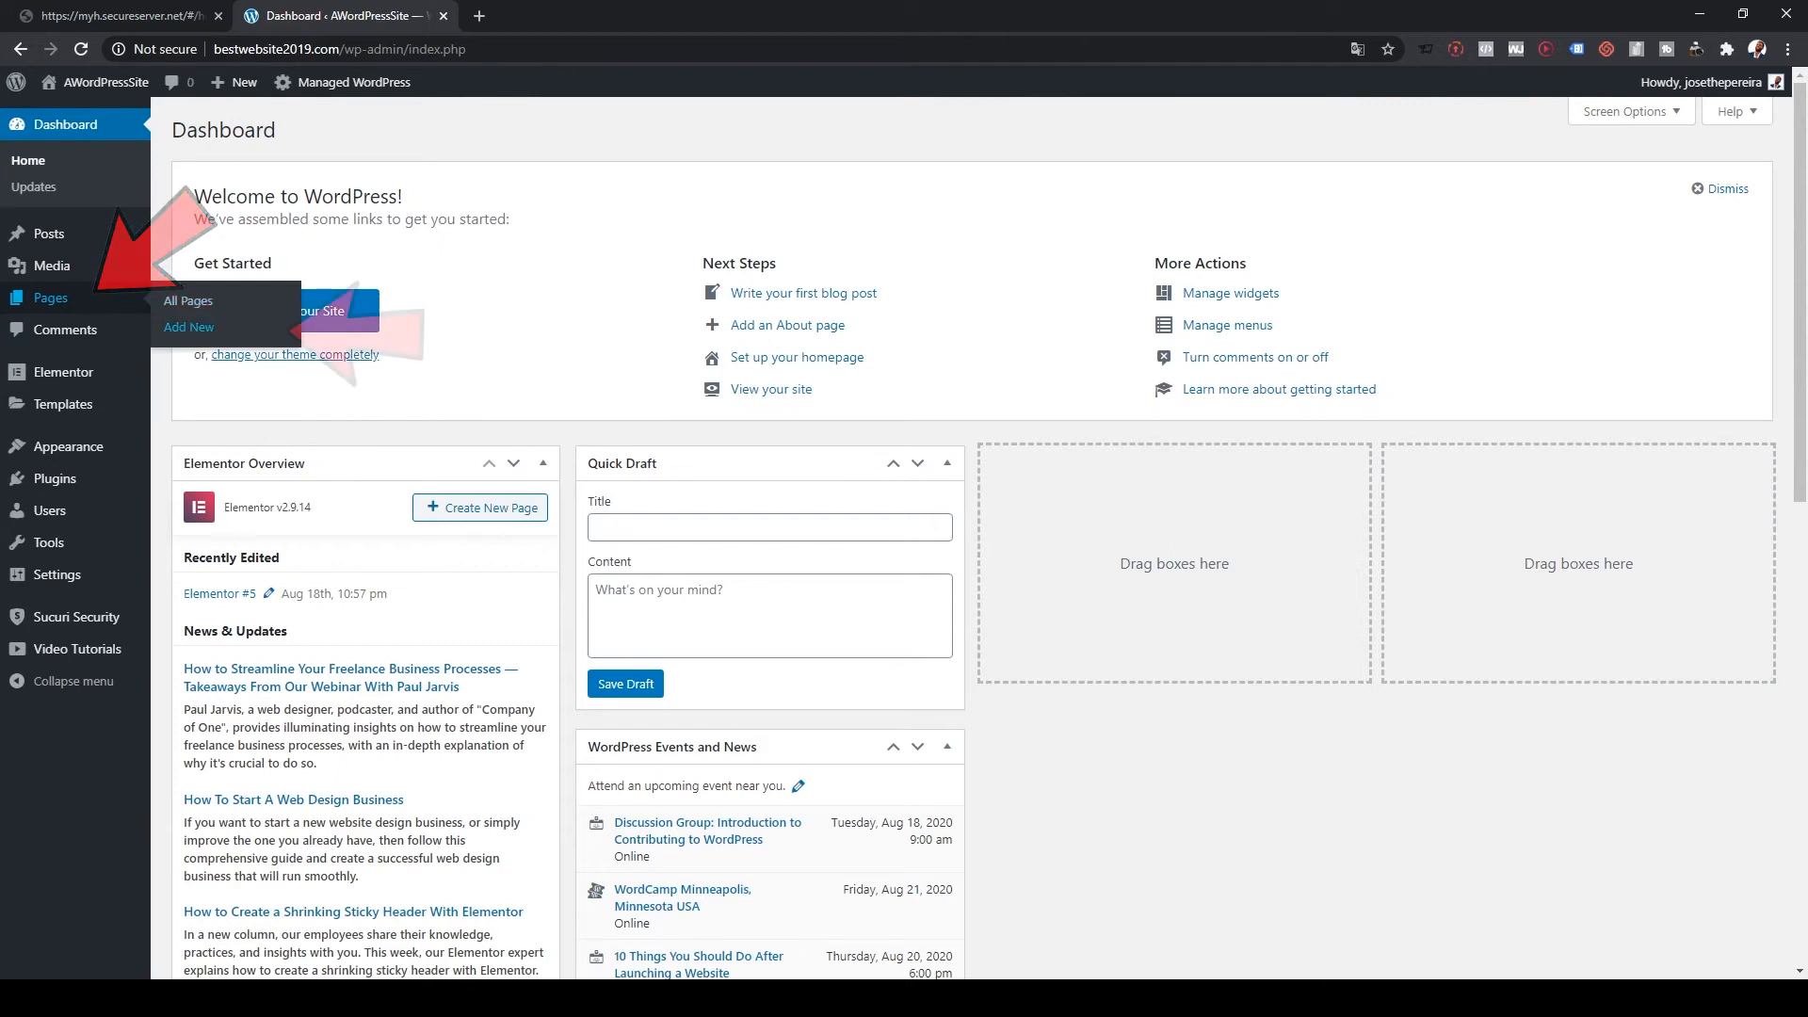
{"action": "left_click", "coordinate": [188, 326]}
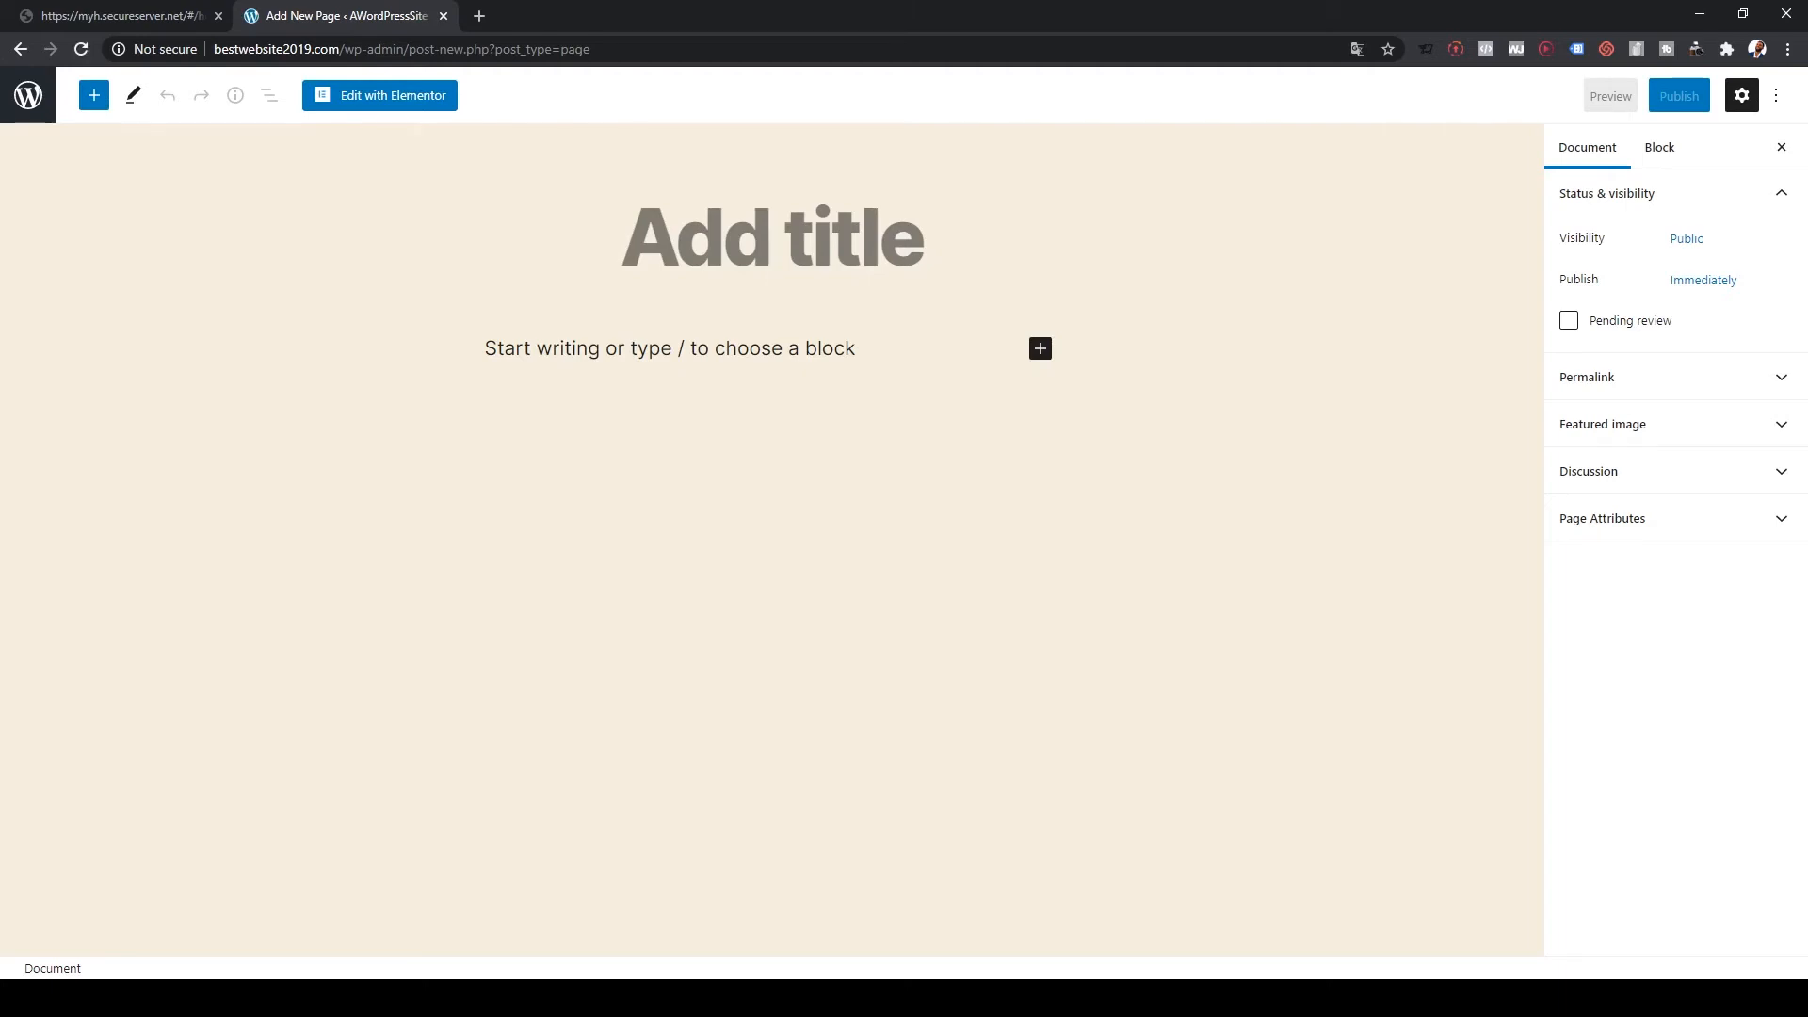
{"action": "type", "text": "Home"}
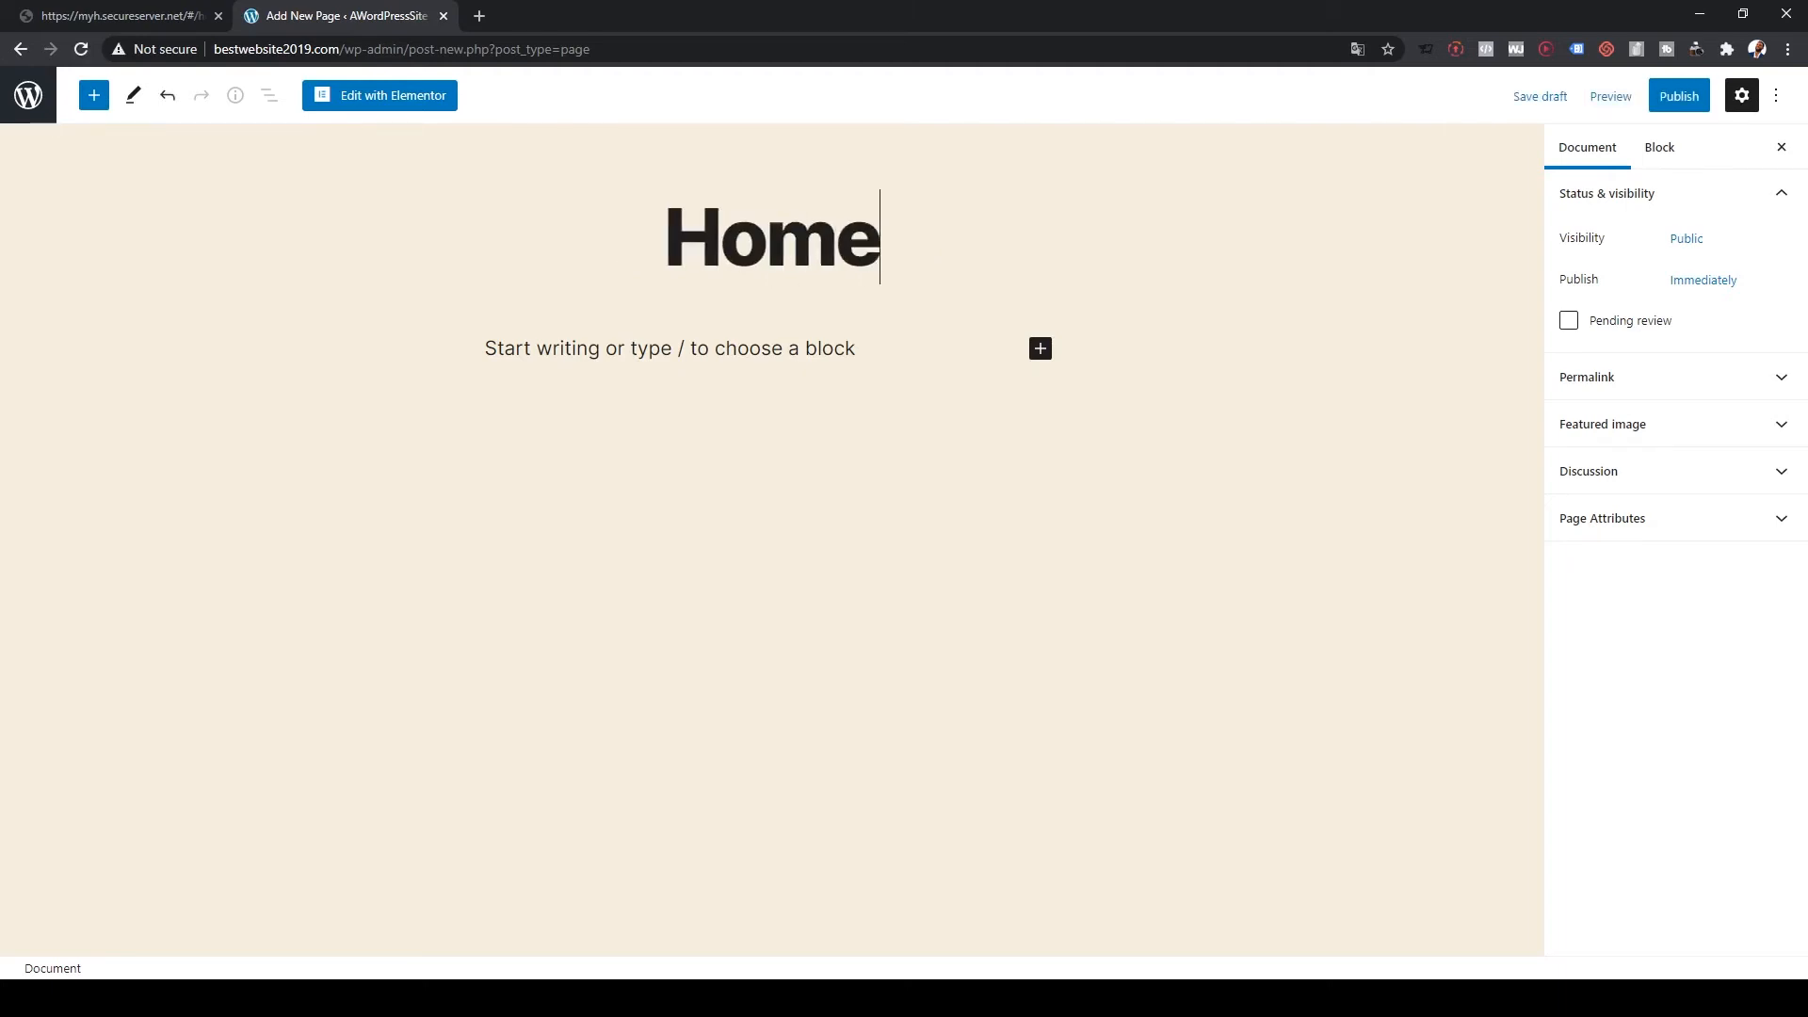
{"action": "left_click", "coordinate": [1679, 97]}
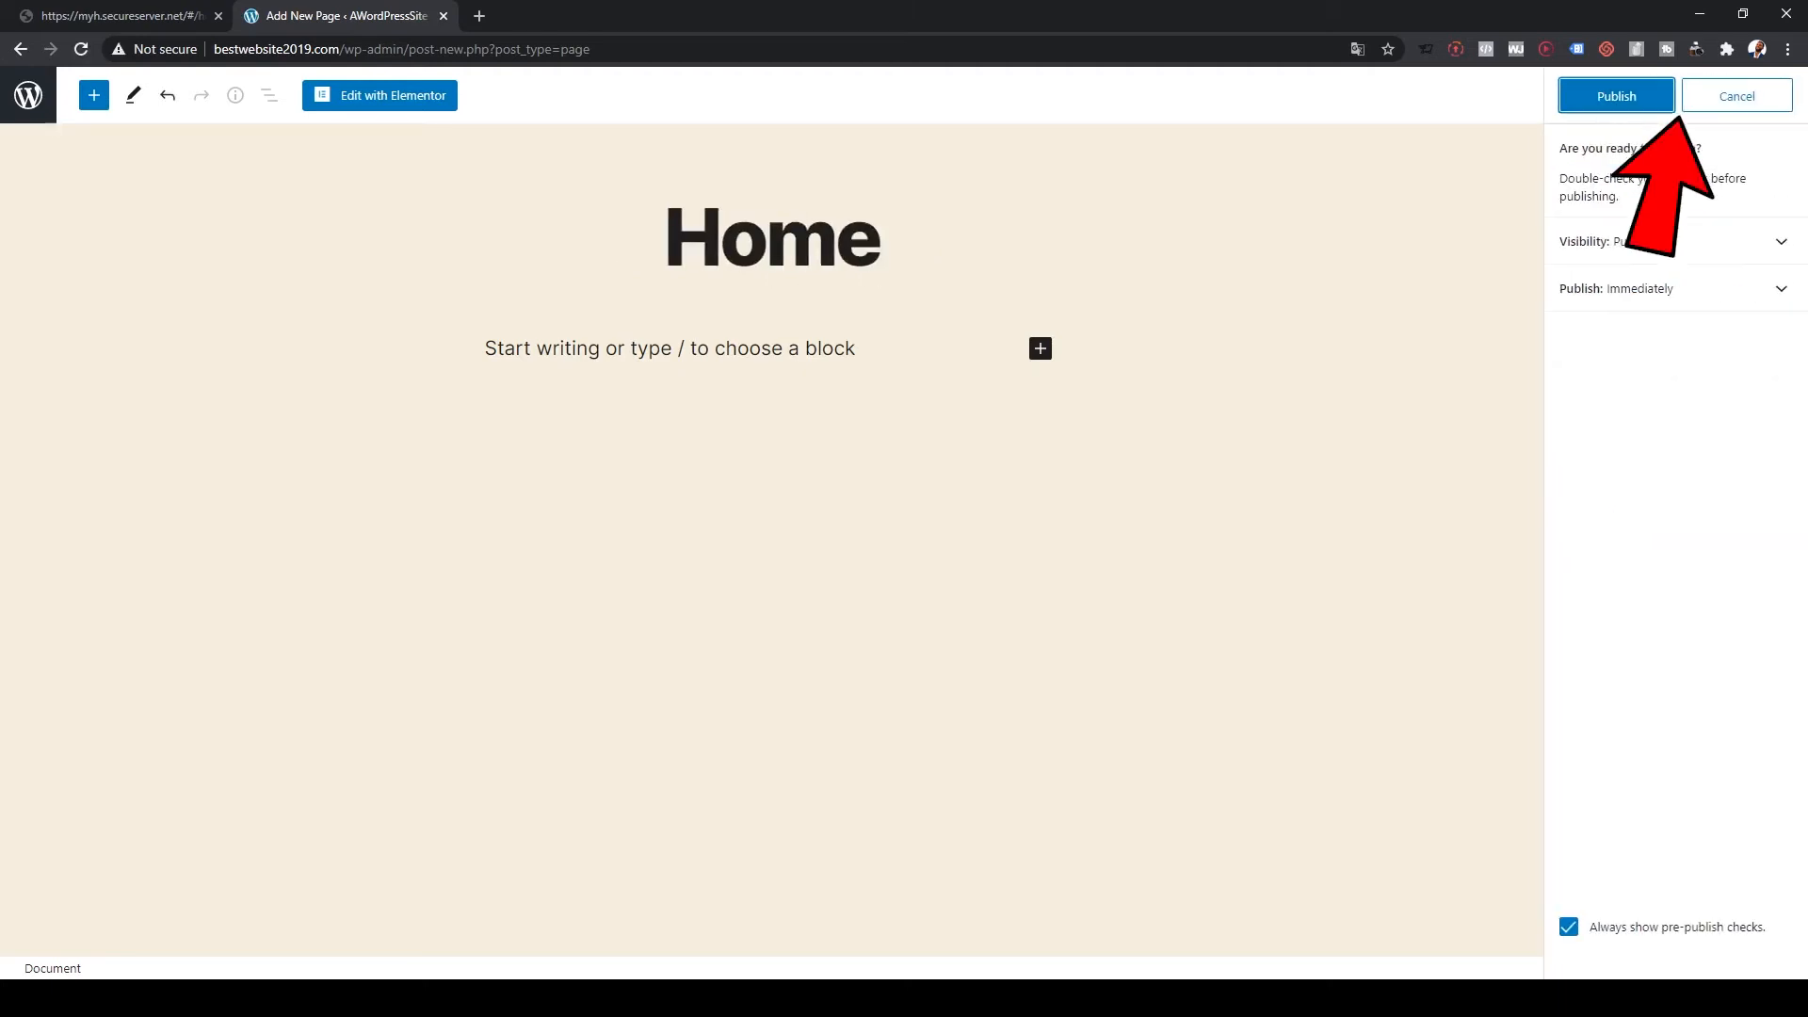
{"action": "left_click", "coordinate": [1616, 96]}
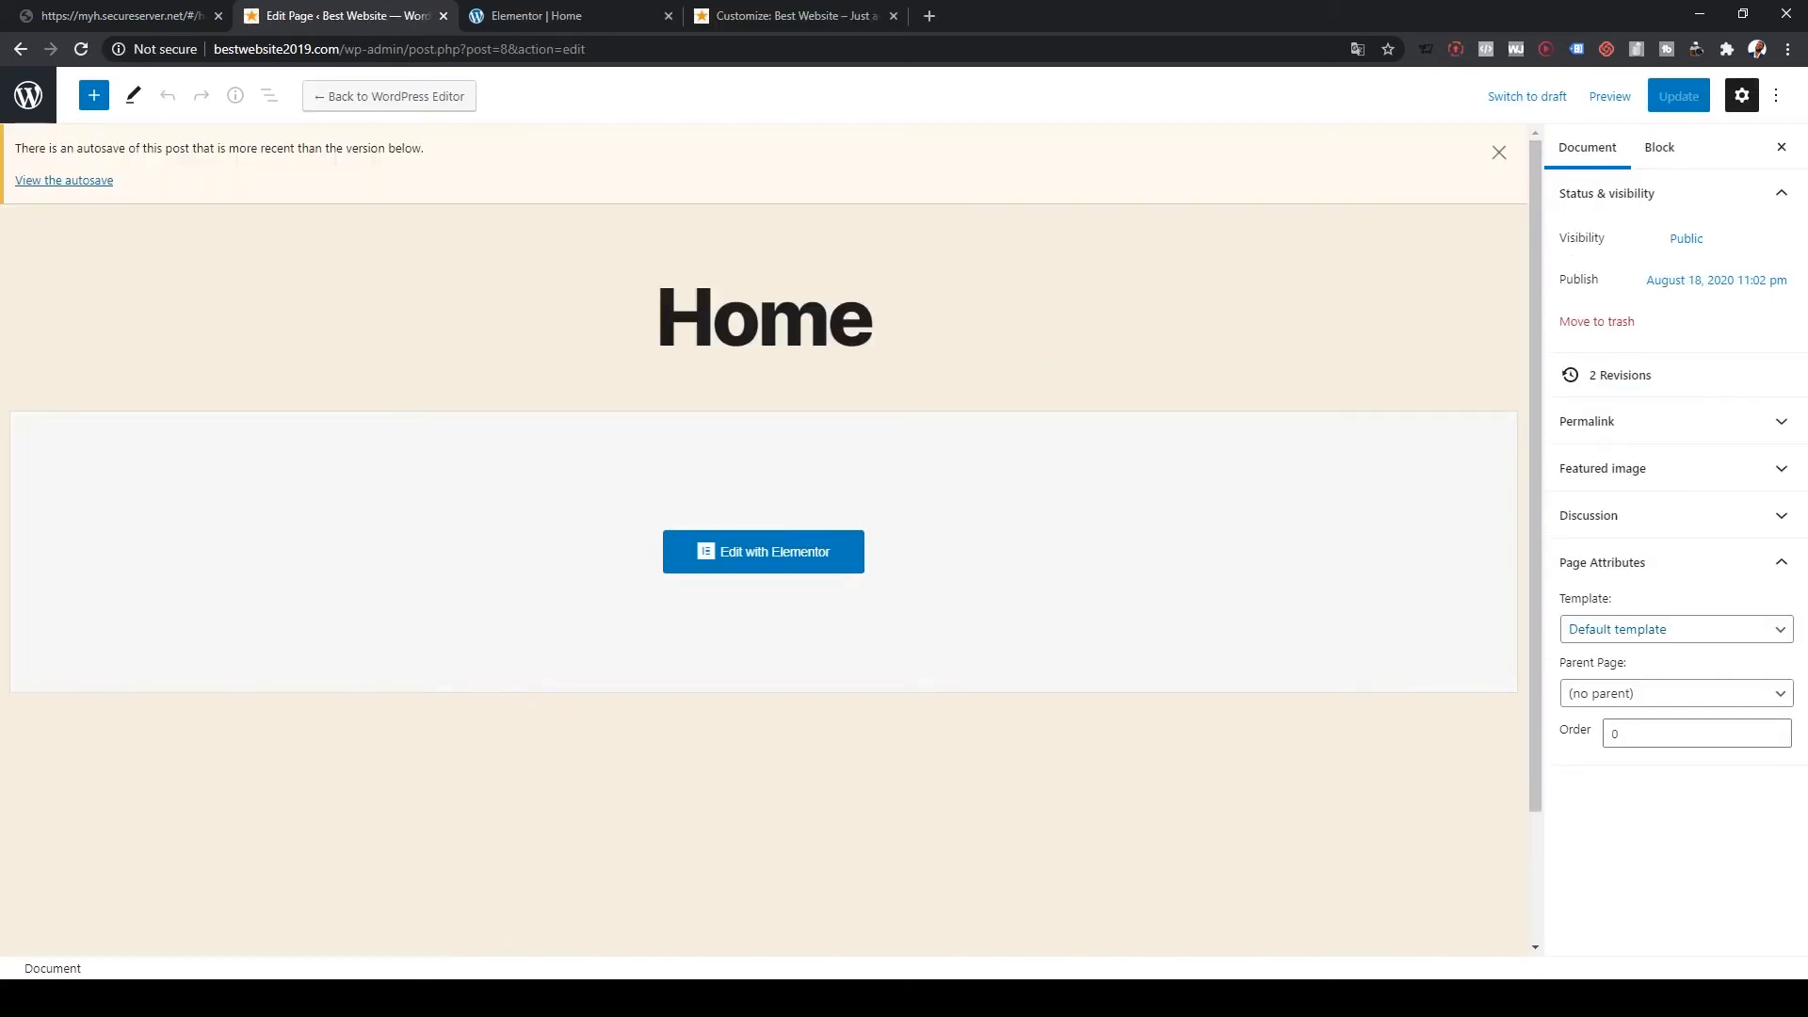
{"action": "left_click", "coordinate": [1677, 629]}
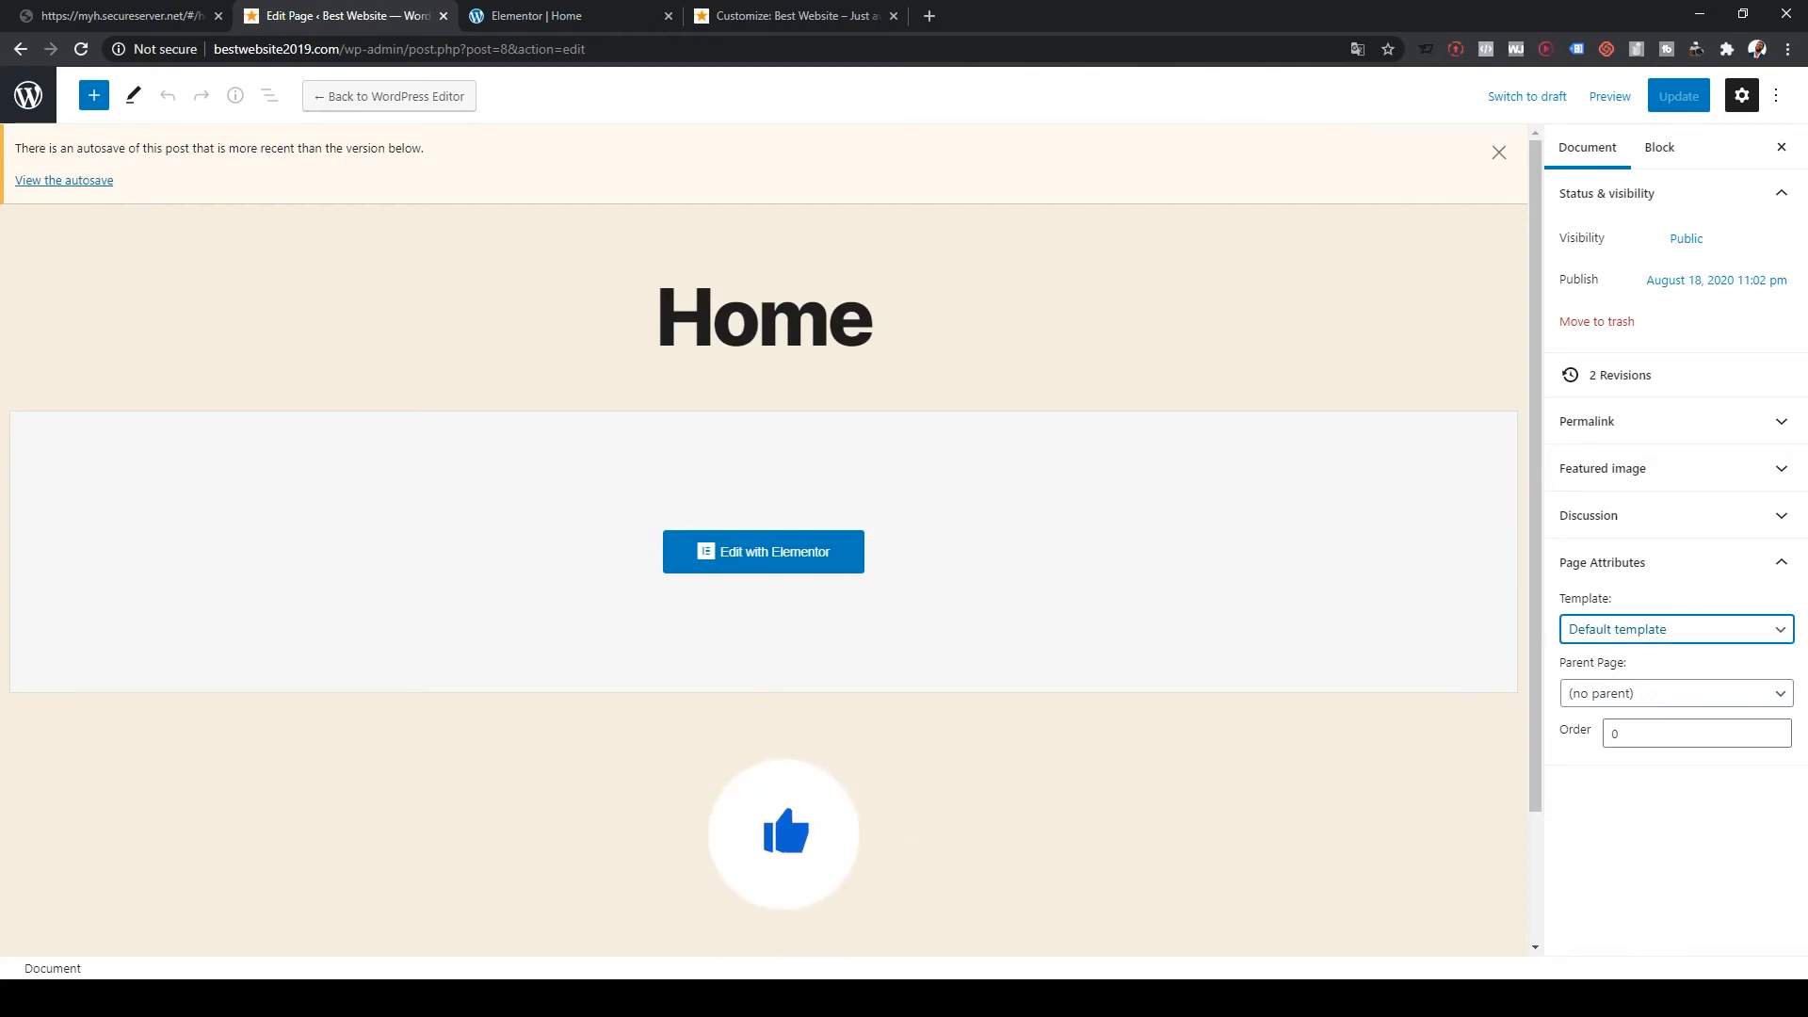
{"action": "left_click", "coordinate": [1633, 699]}
{"action": "left_click", "coordinate": [1679, 96]}
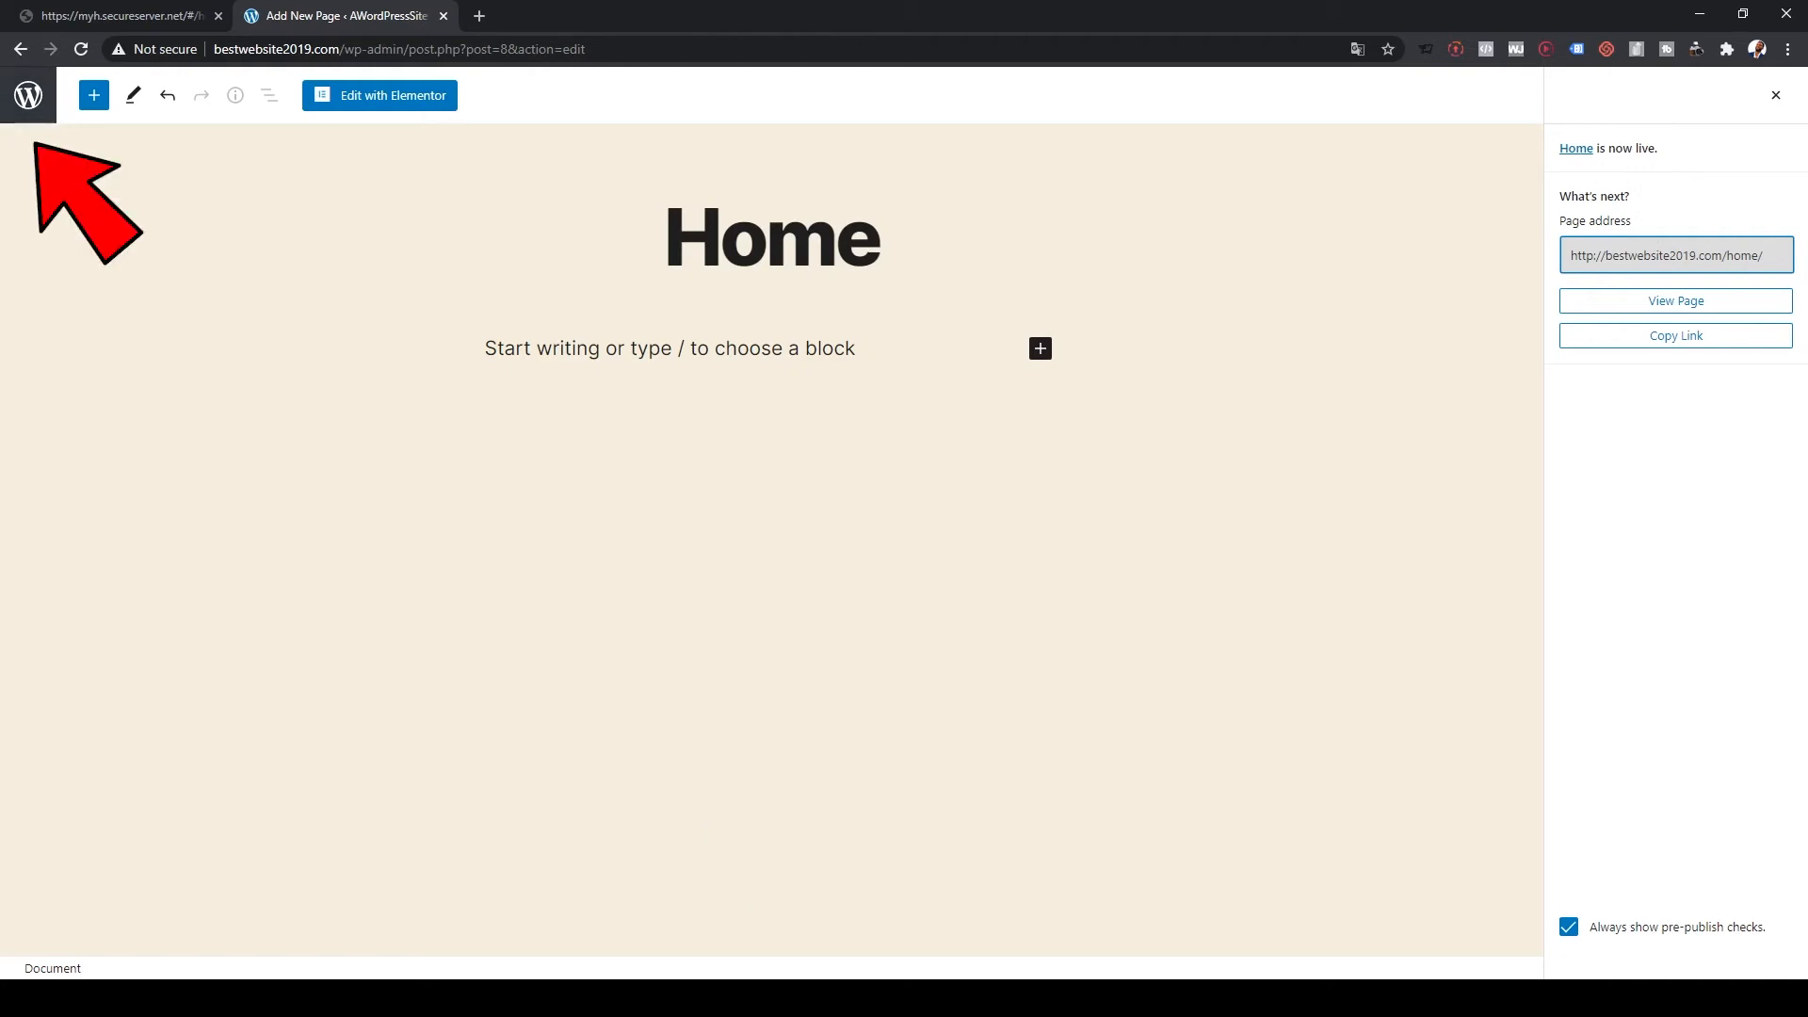
{"action": "left_click", "coordinate": [29, 95]}
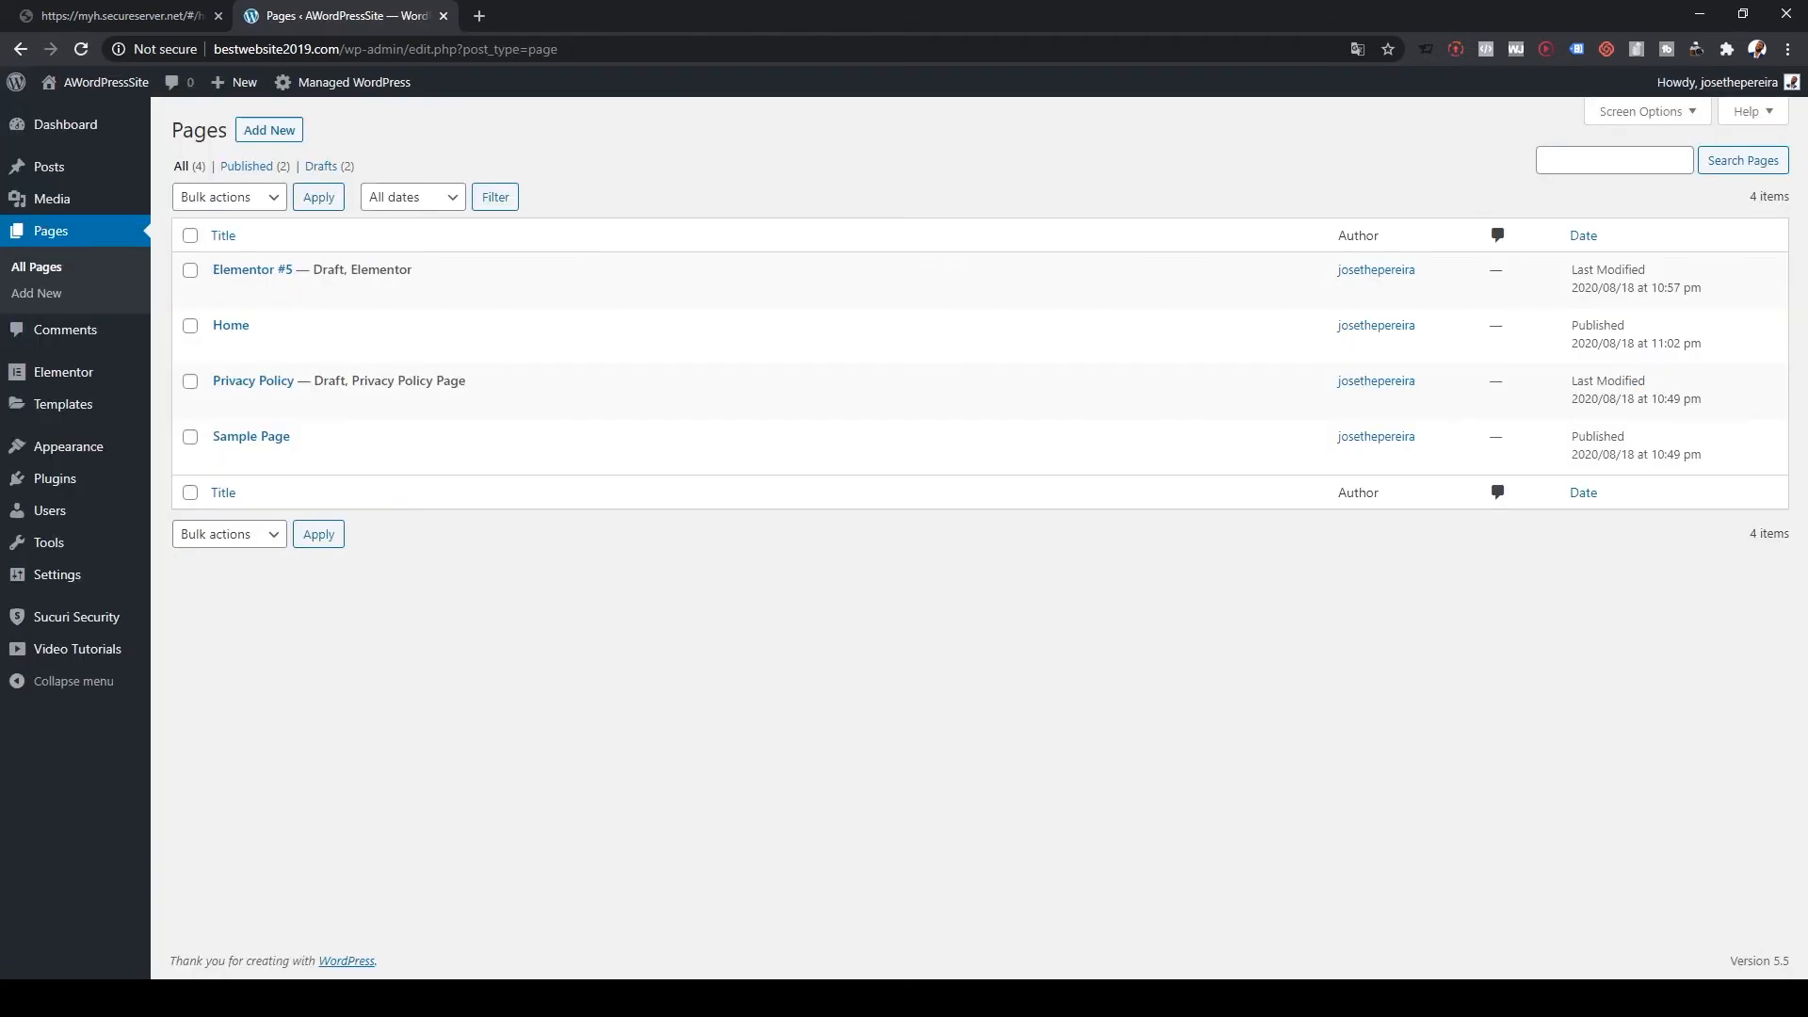
Step: Open the live site in a new tab, scroll through it, then return to the Pages list
{"action": "mouse_move", "coordinate": [97, 83]}
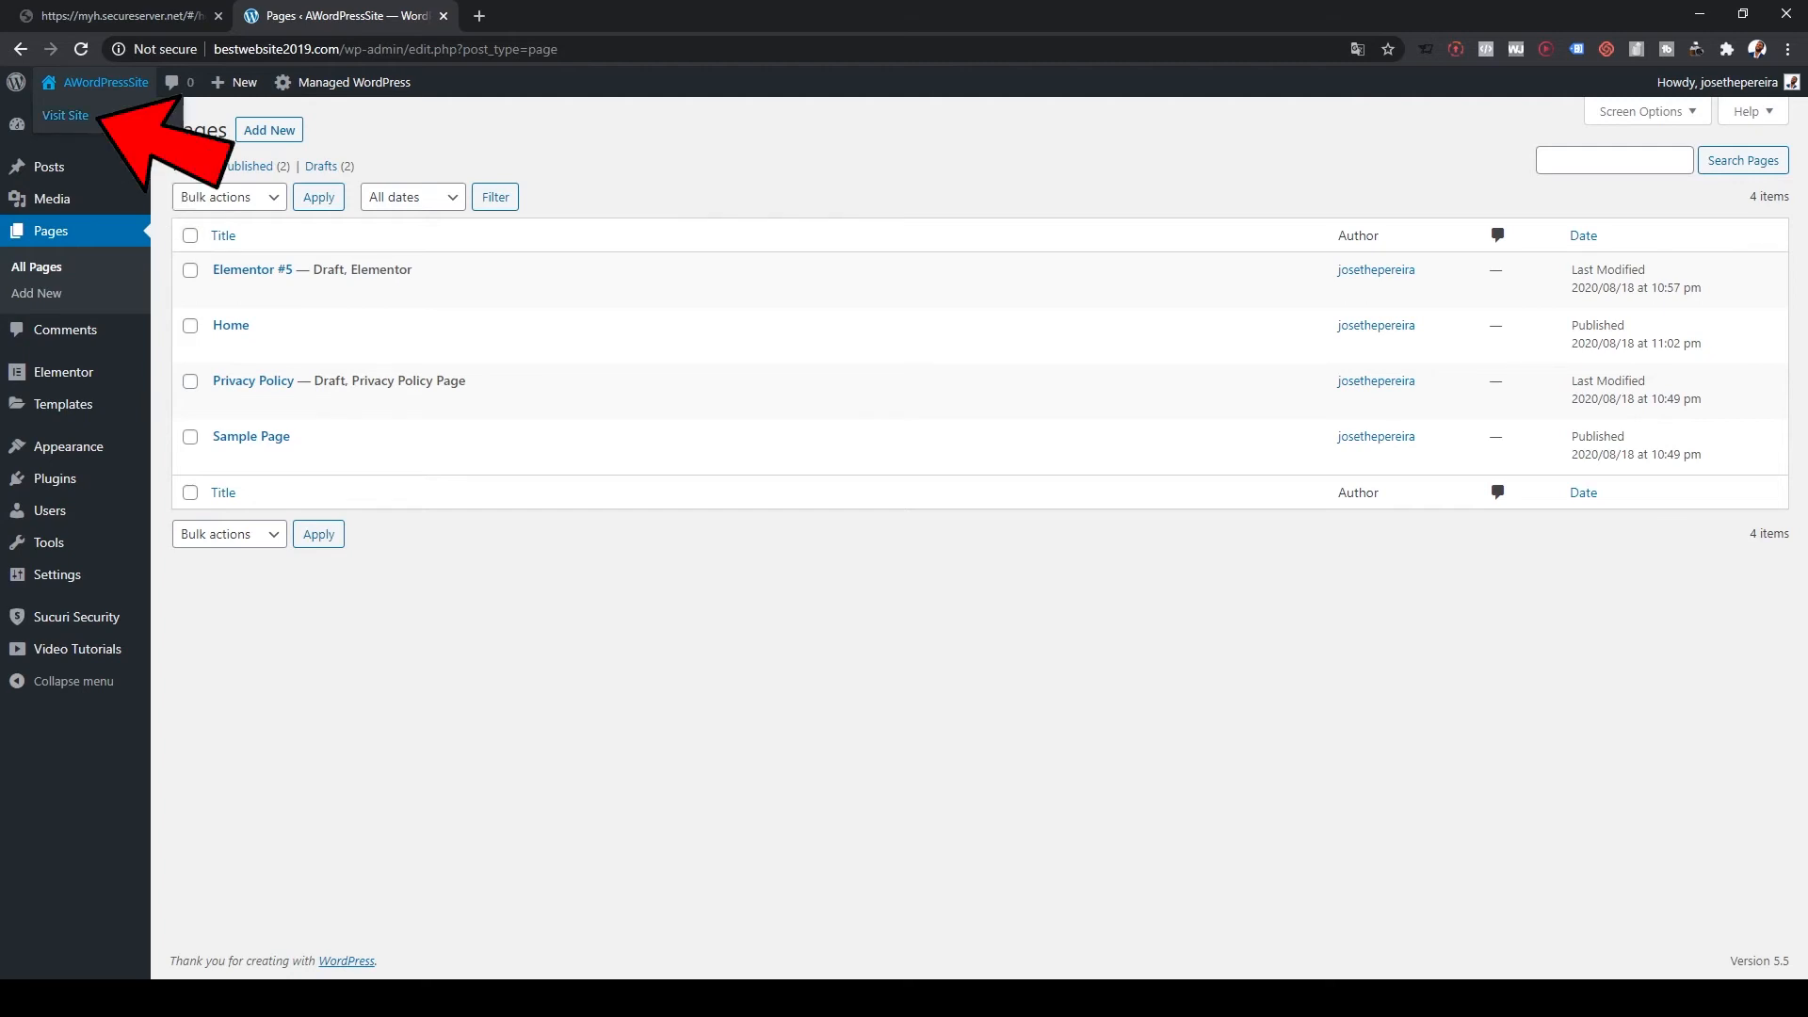
{"action": "middle_click", "coordinate": [66, 116]}
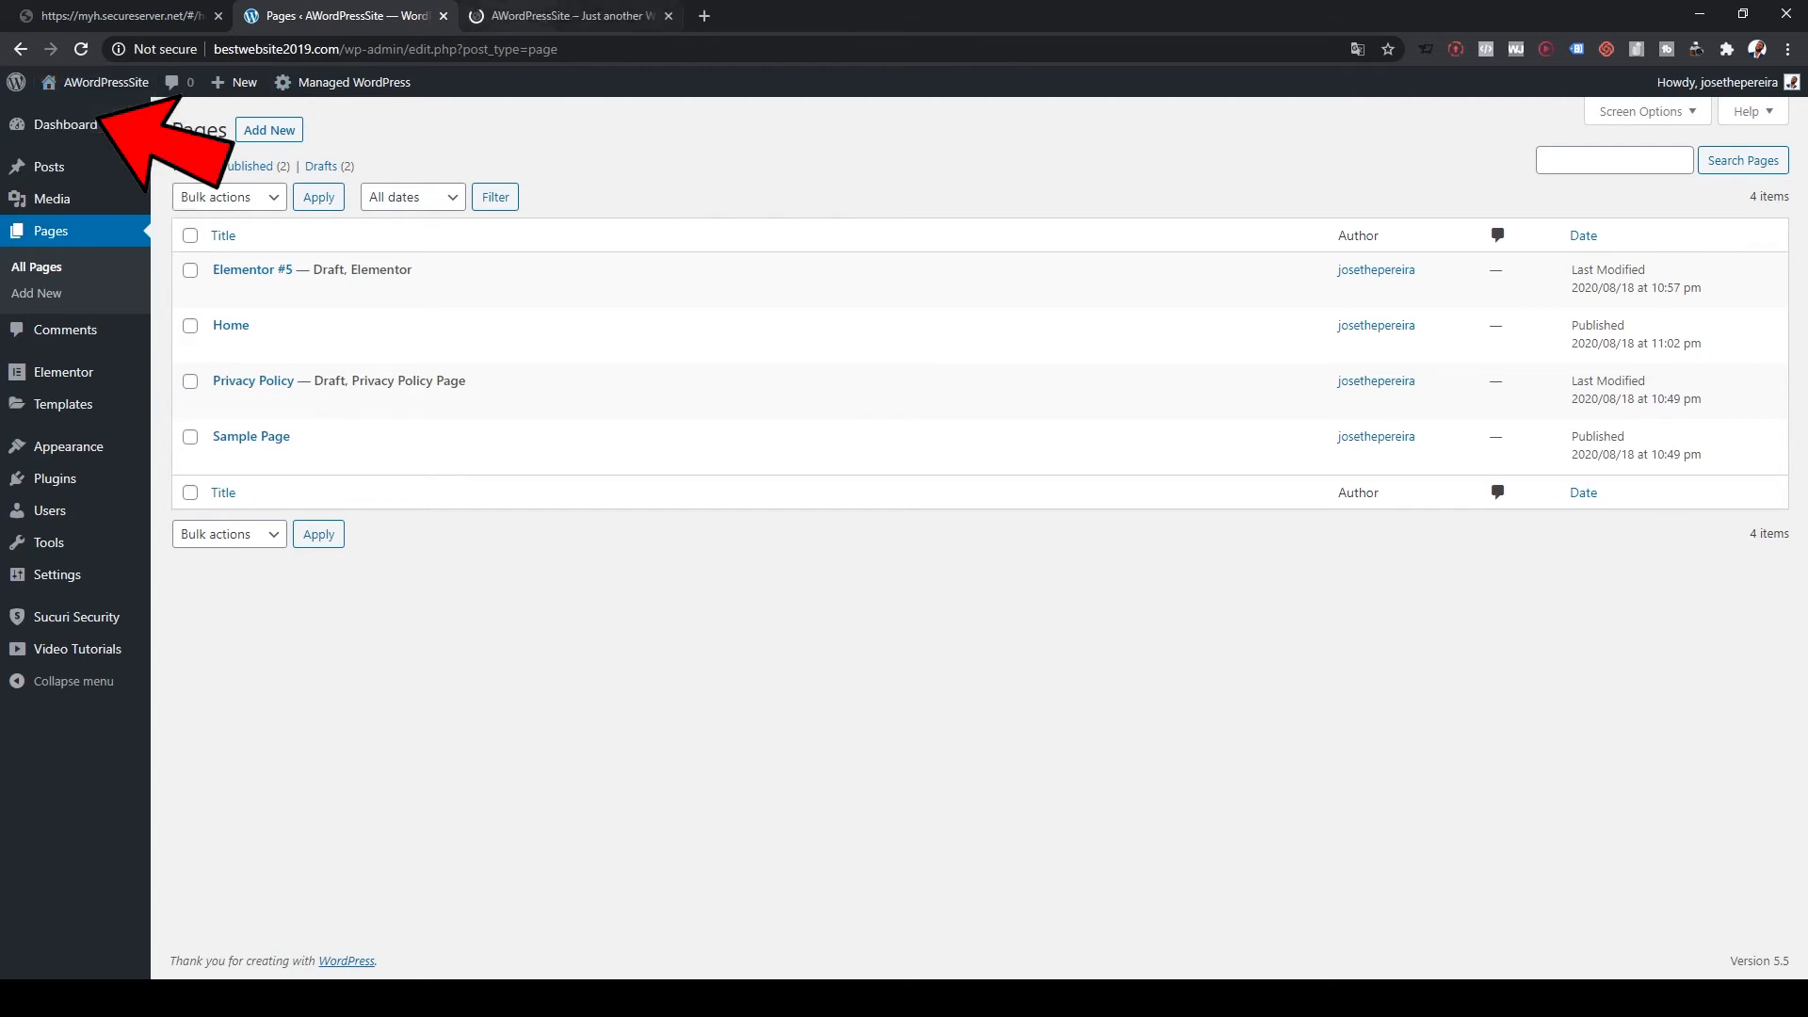
{"action": "left_click", "coordinate": [537, 16]}
{"action": "scroll", "coordinate": [894, 537], "scroll_direction": "down", "scroll_amount": 6}
{"action": "scroll", "coordinate": [895, 537], "scroll_direction": "up", "scroll_amount": 6}
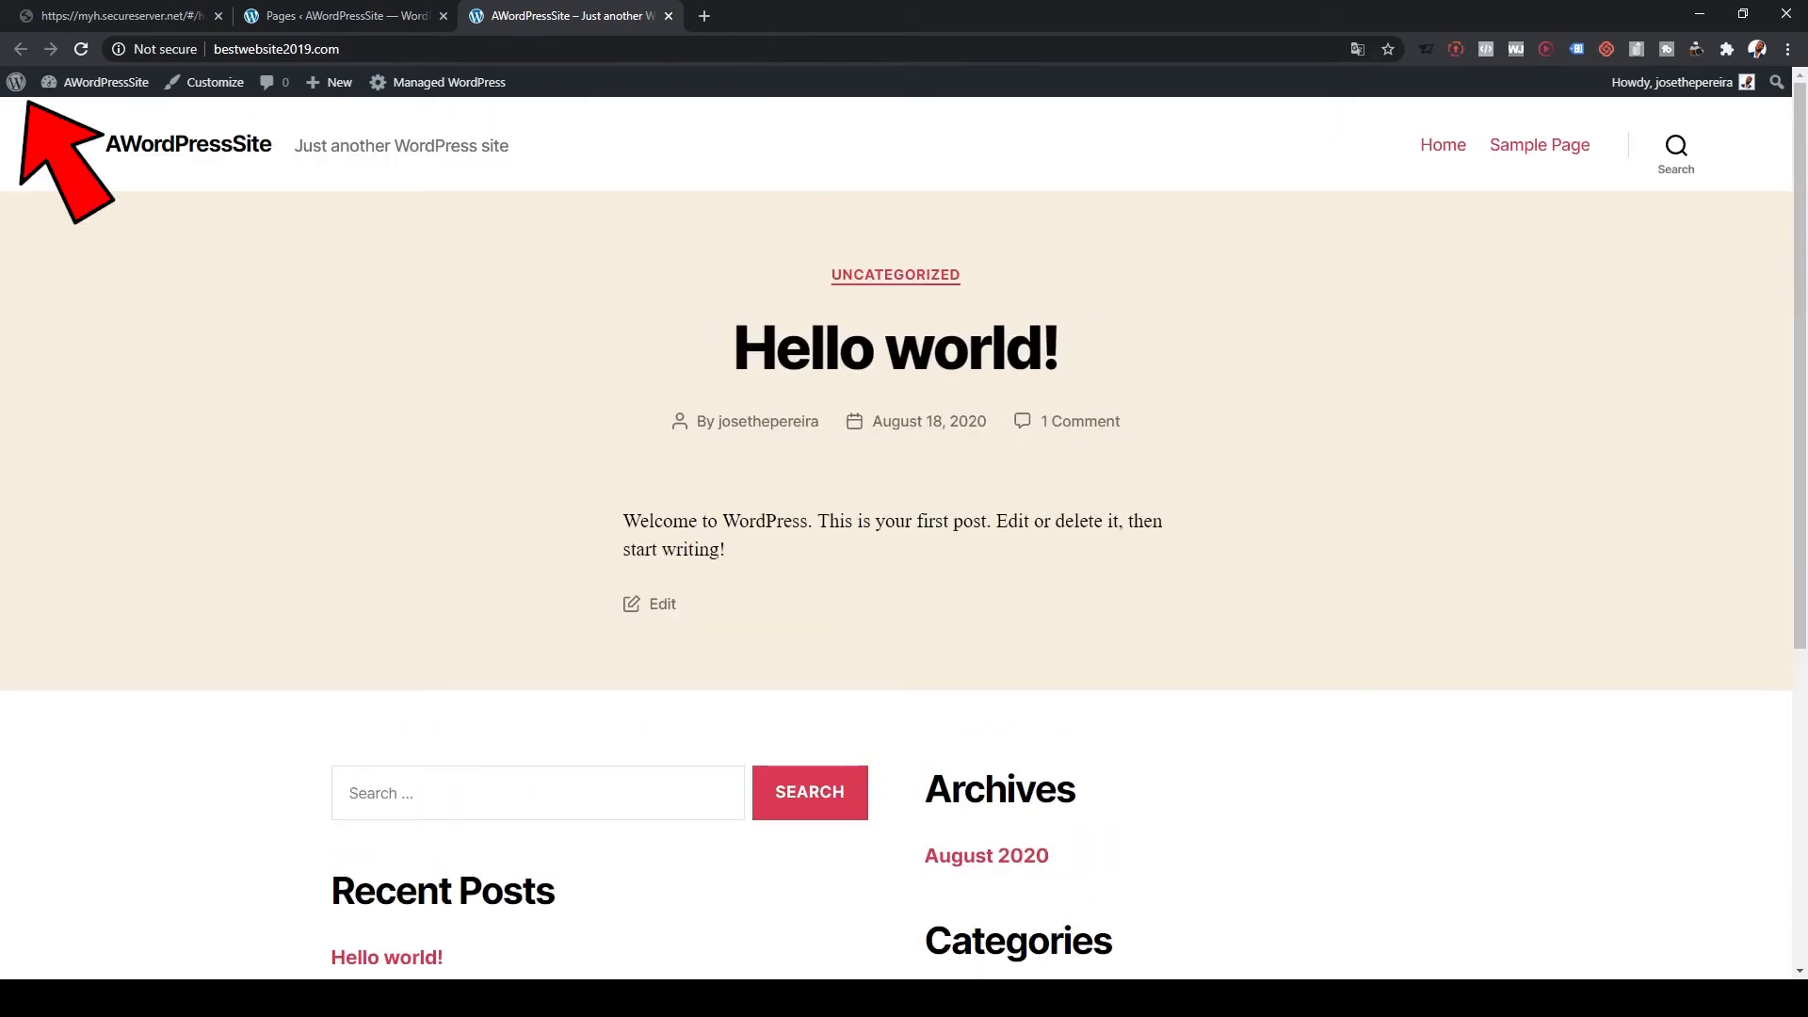
{"action": "left_click", "coordinate": [341, 16]}
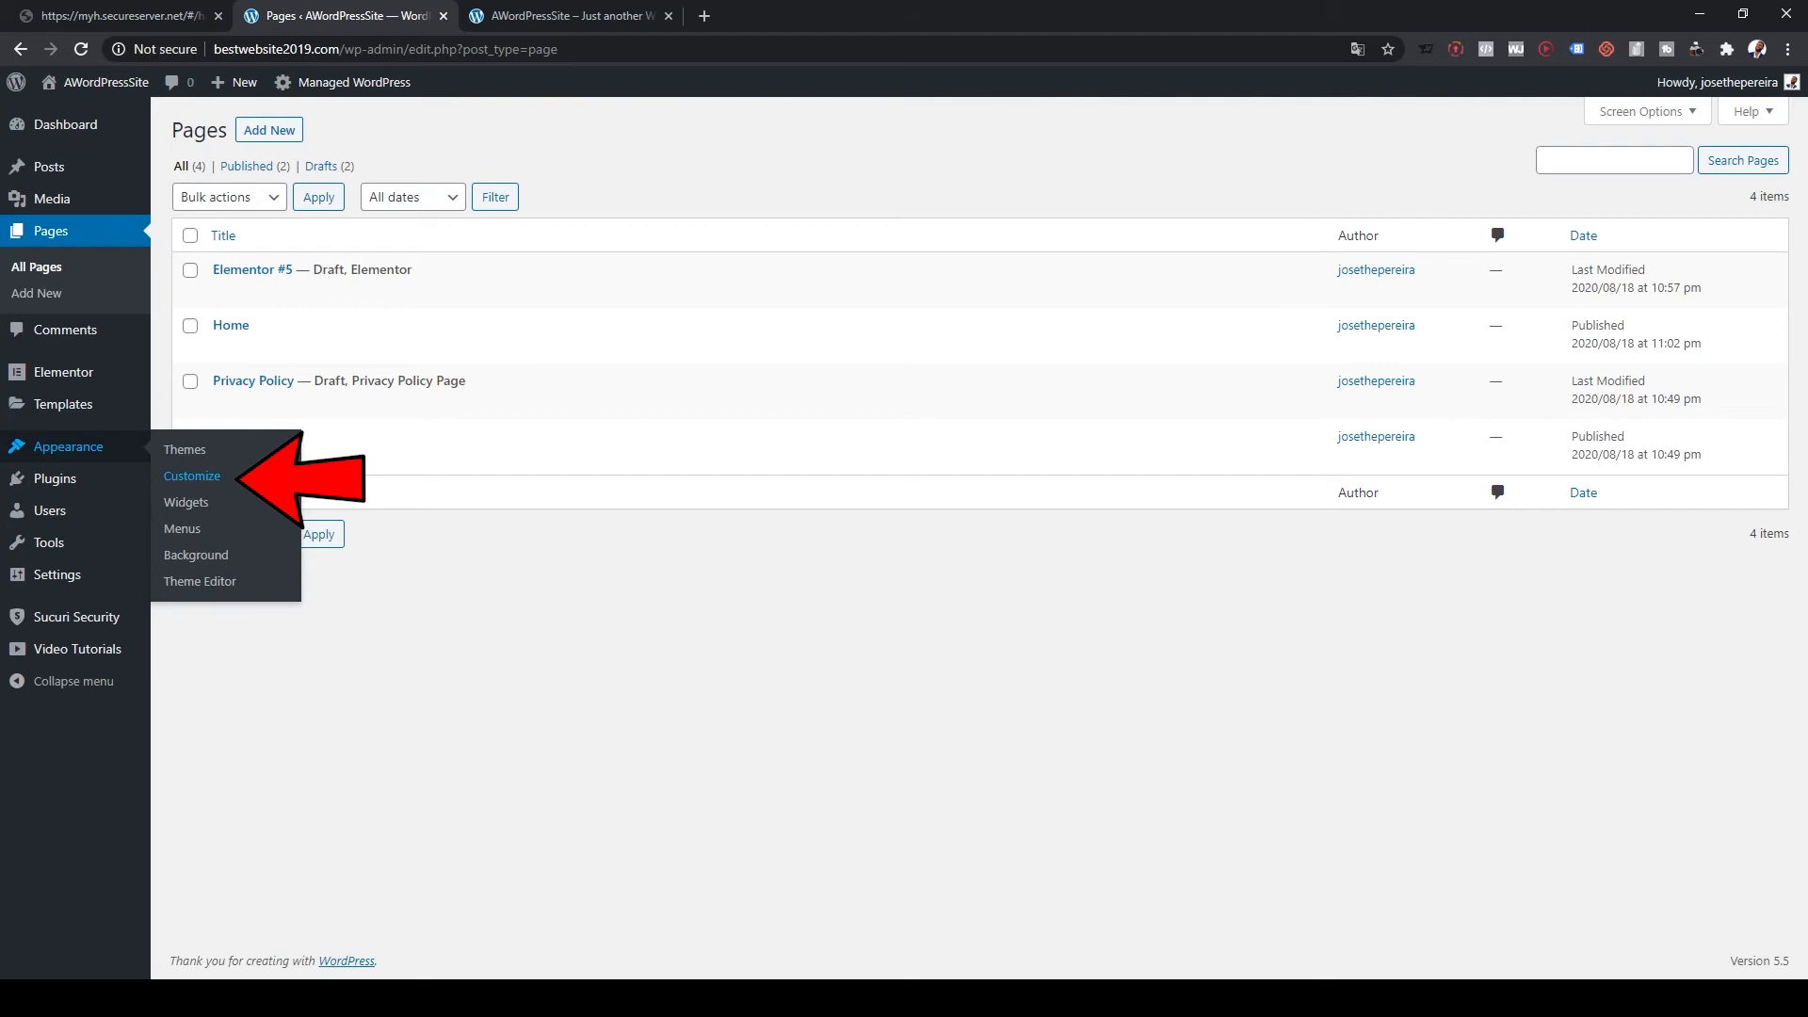
Step: Open the Customizer in a new tab and go to Site Identity
{"action": "middle_click", "coordinate": [192, 477]}
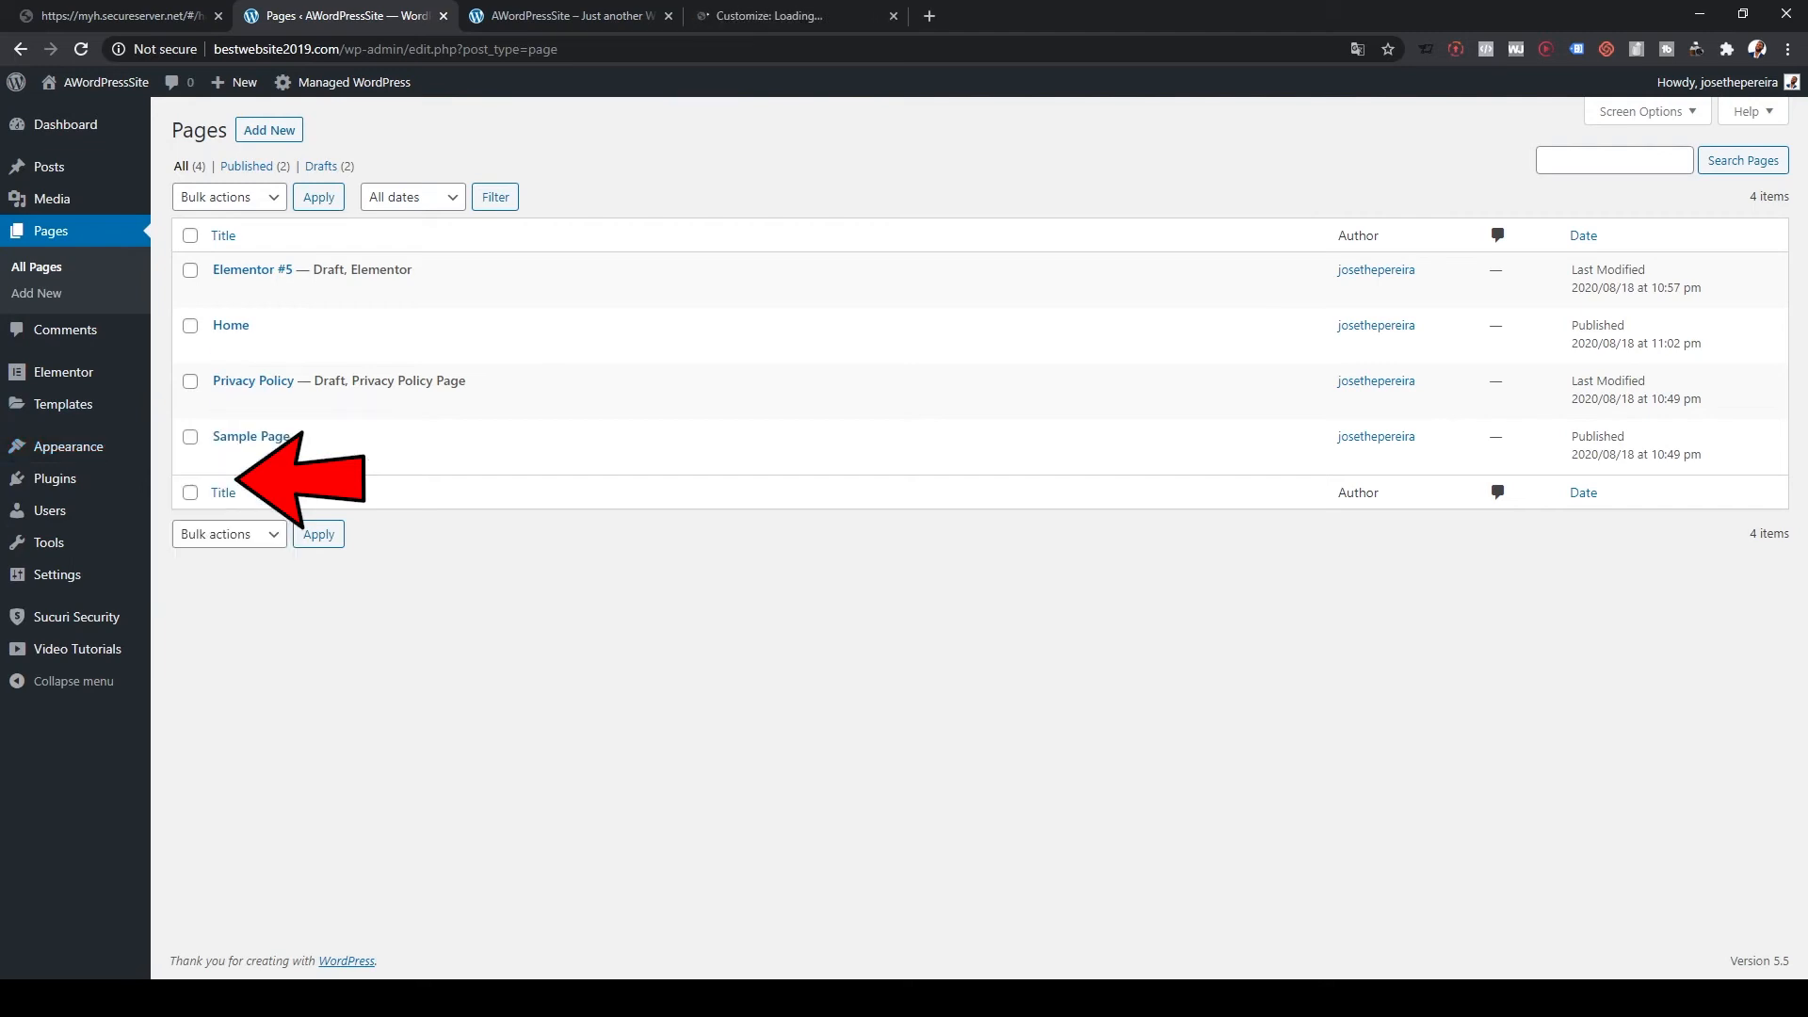
{"action": "left_click", "coordinate": [769, 16]}
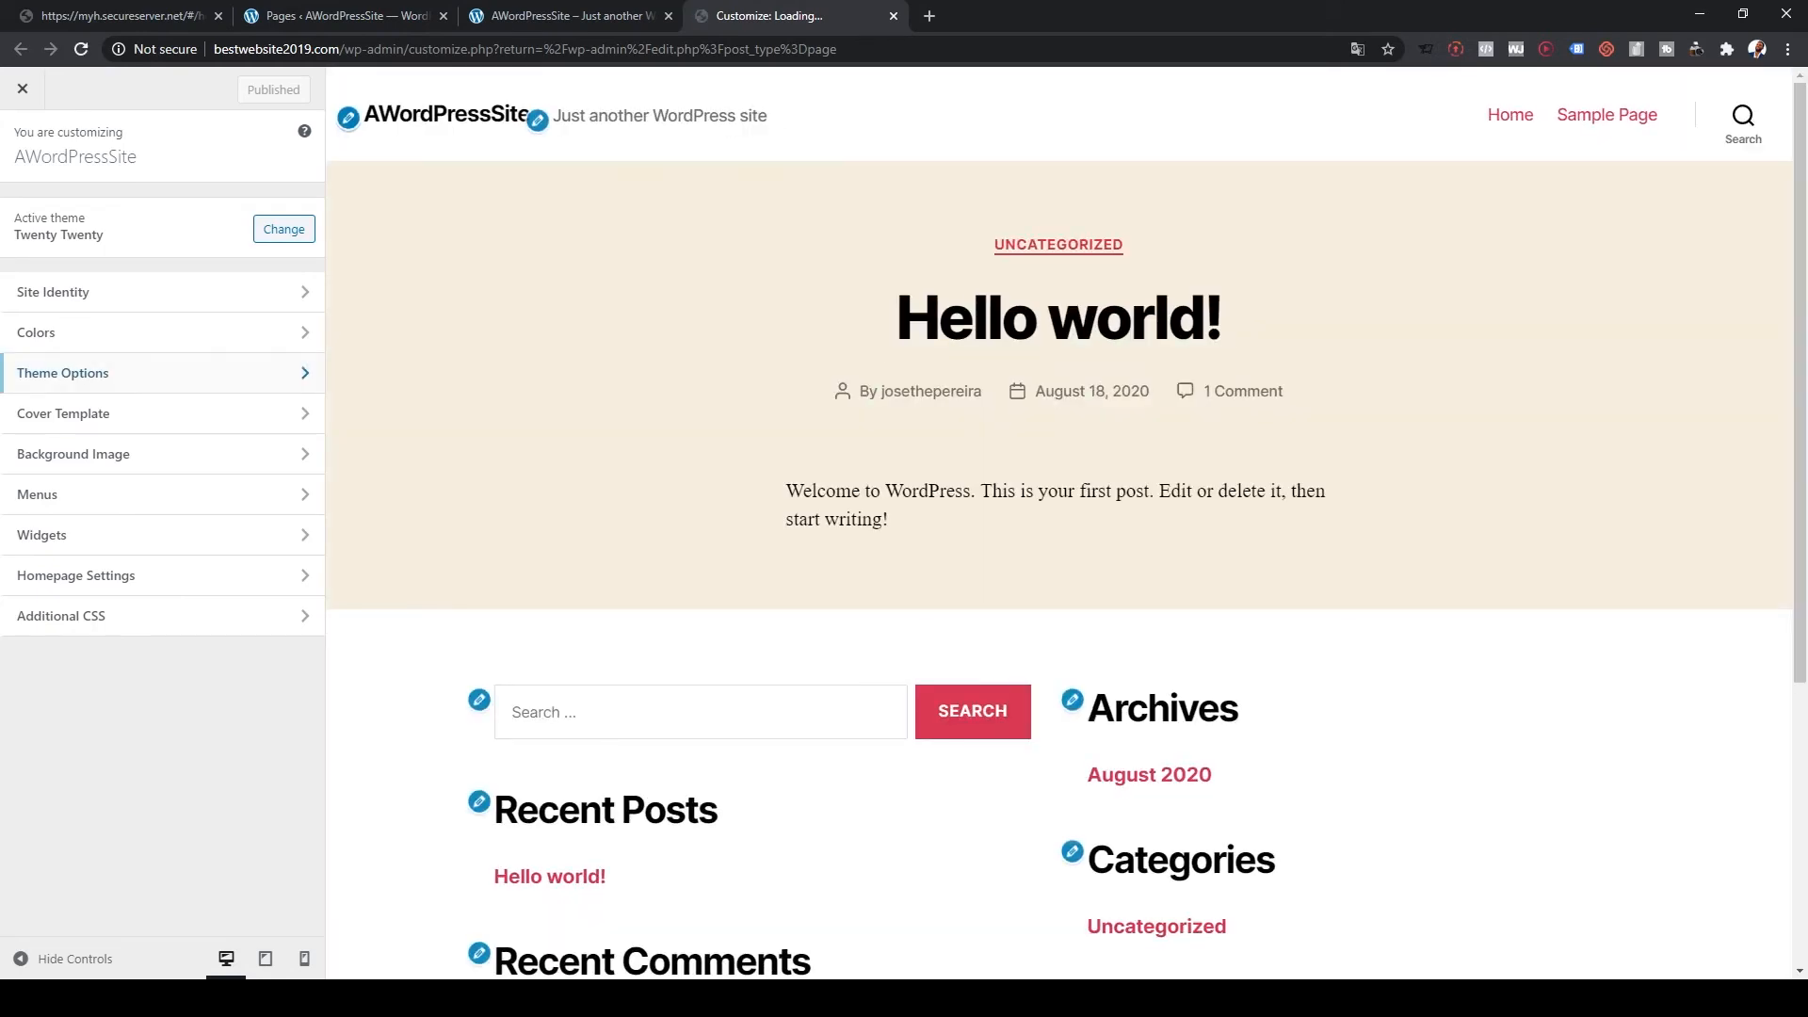
{"action": "left_click", "coordinate": [132, 292]}
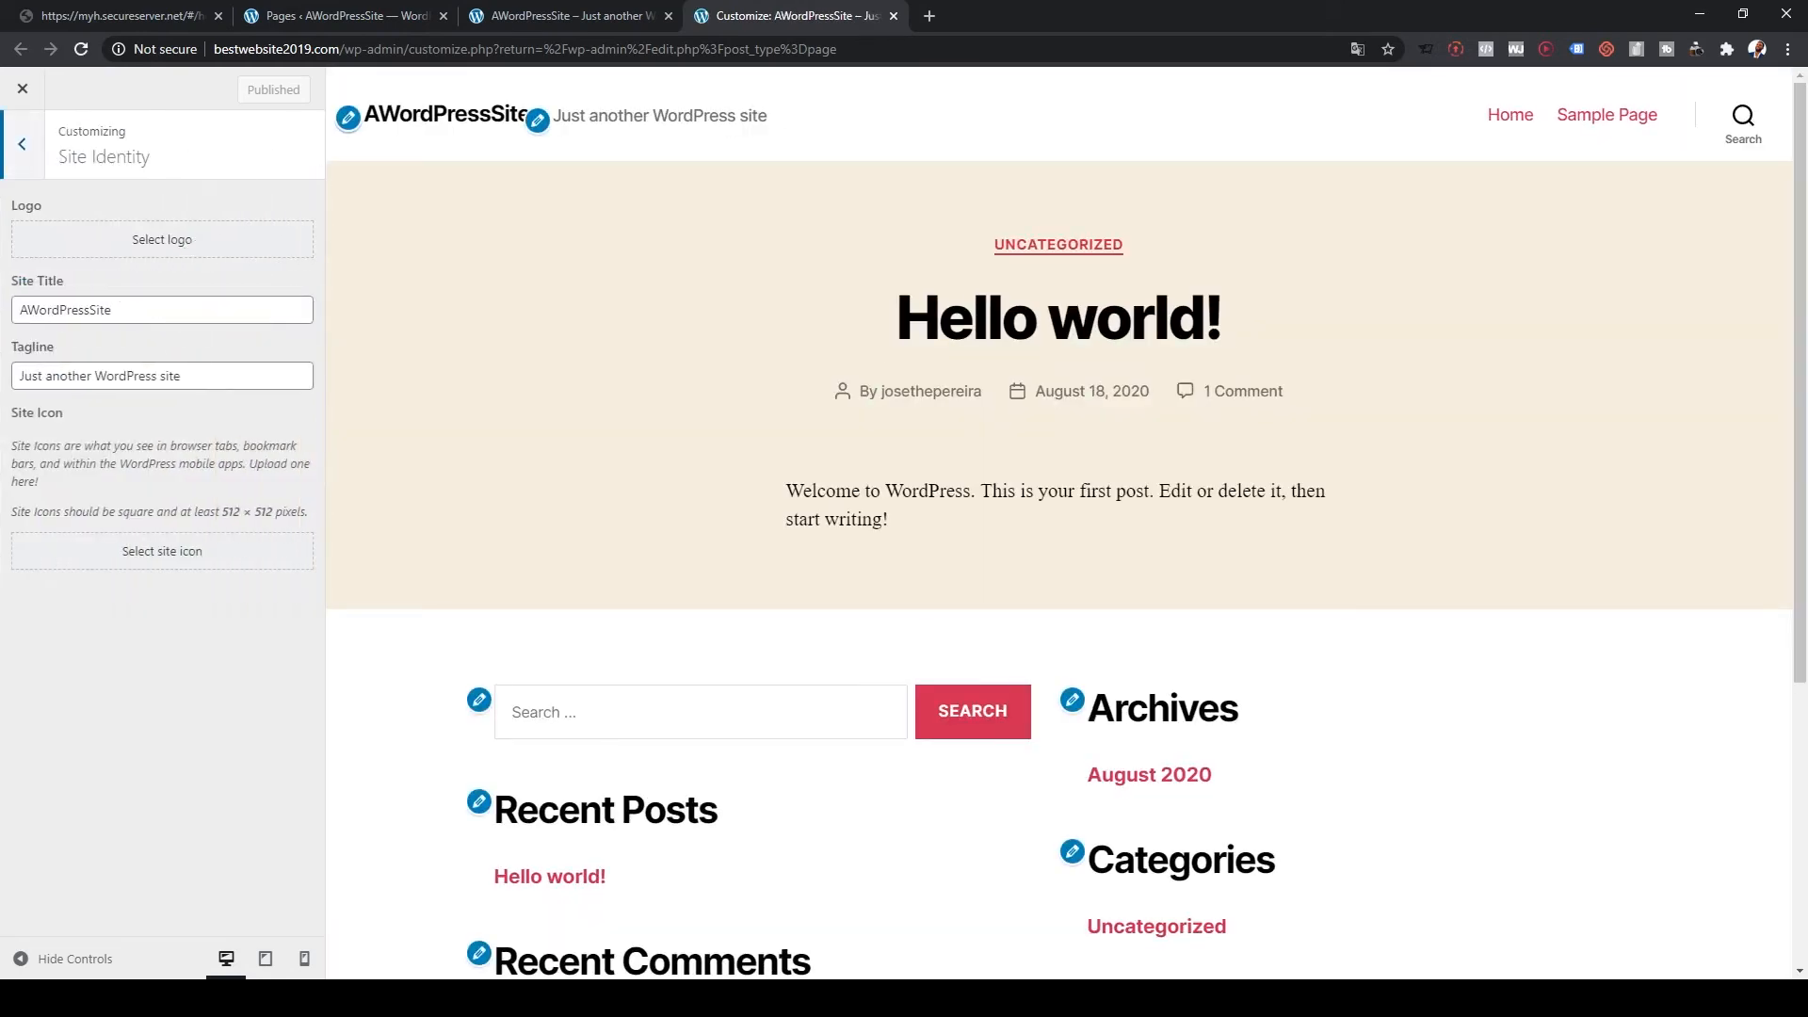
Step: Set the site title to 'Best Website' and the tagline to 'Just awesome'
{"action": "left_click_drag", "start_coordinate": [115, 310], "coordinate": [17, 310]}
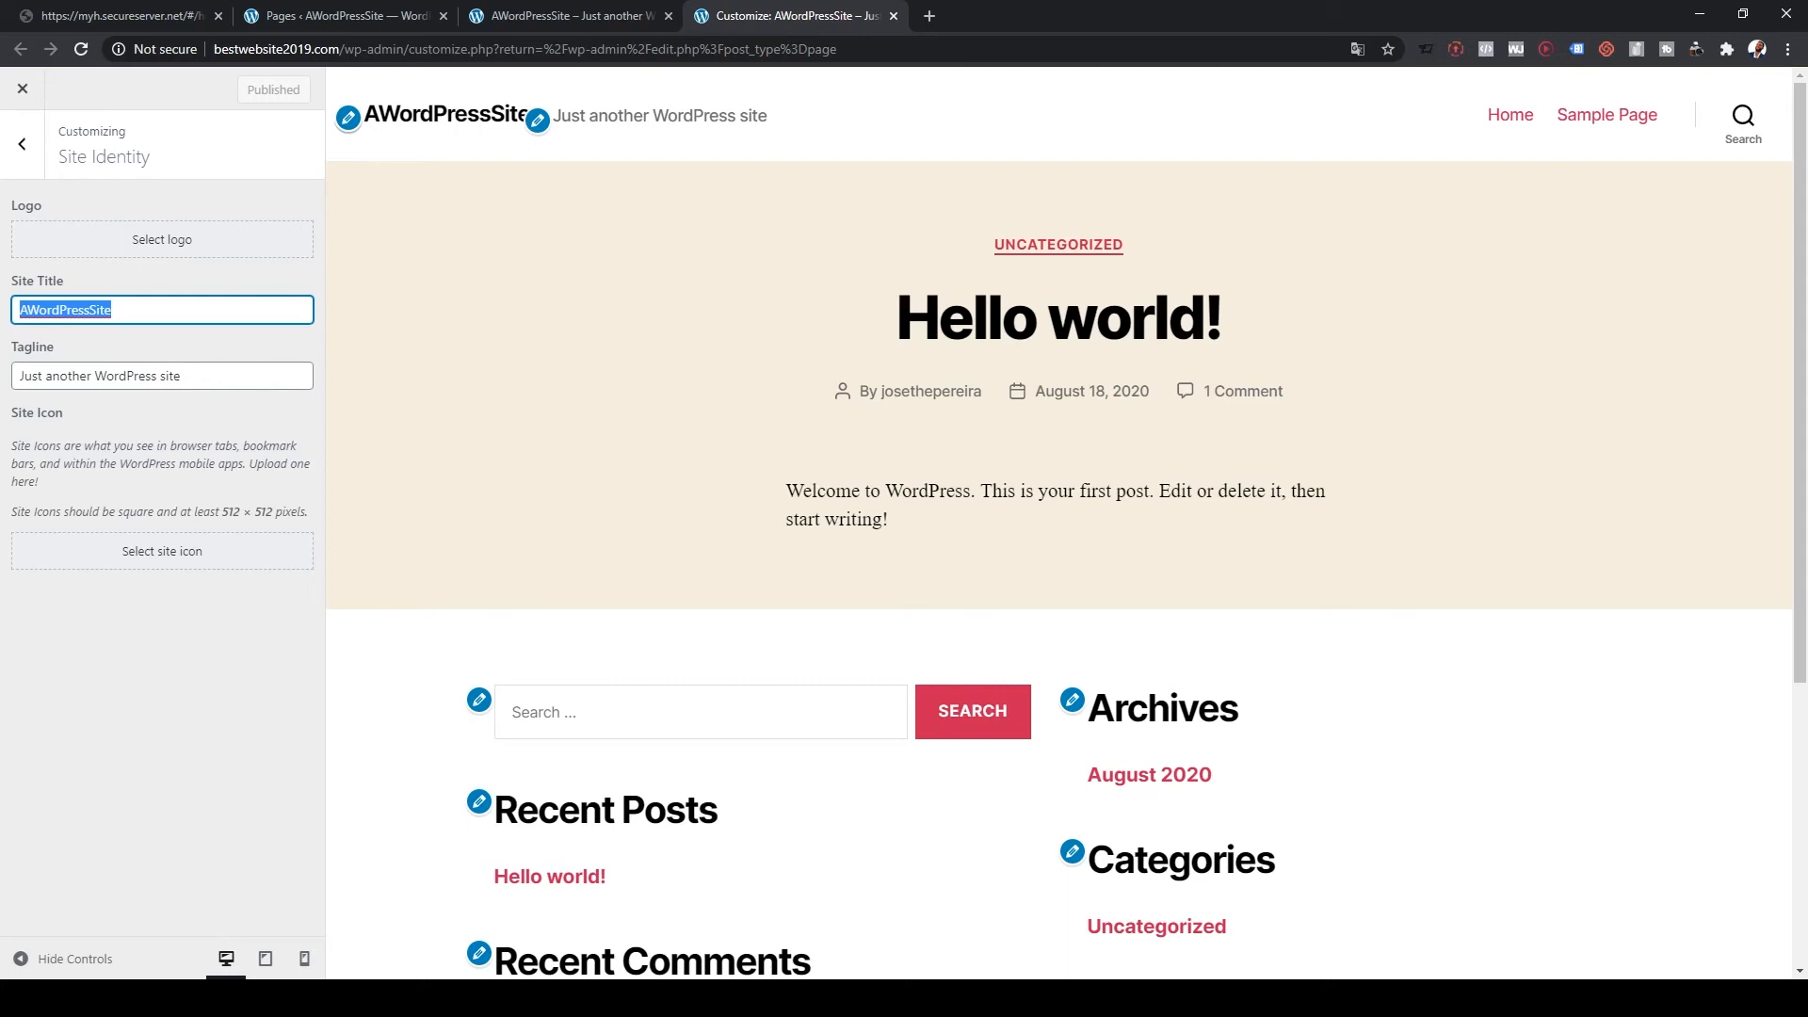
{"action": "type", "text": "Best Website"}
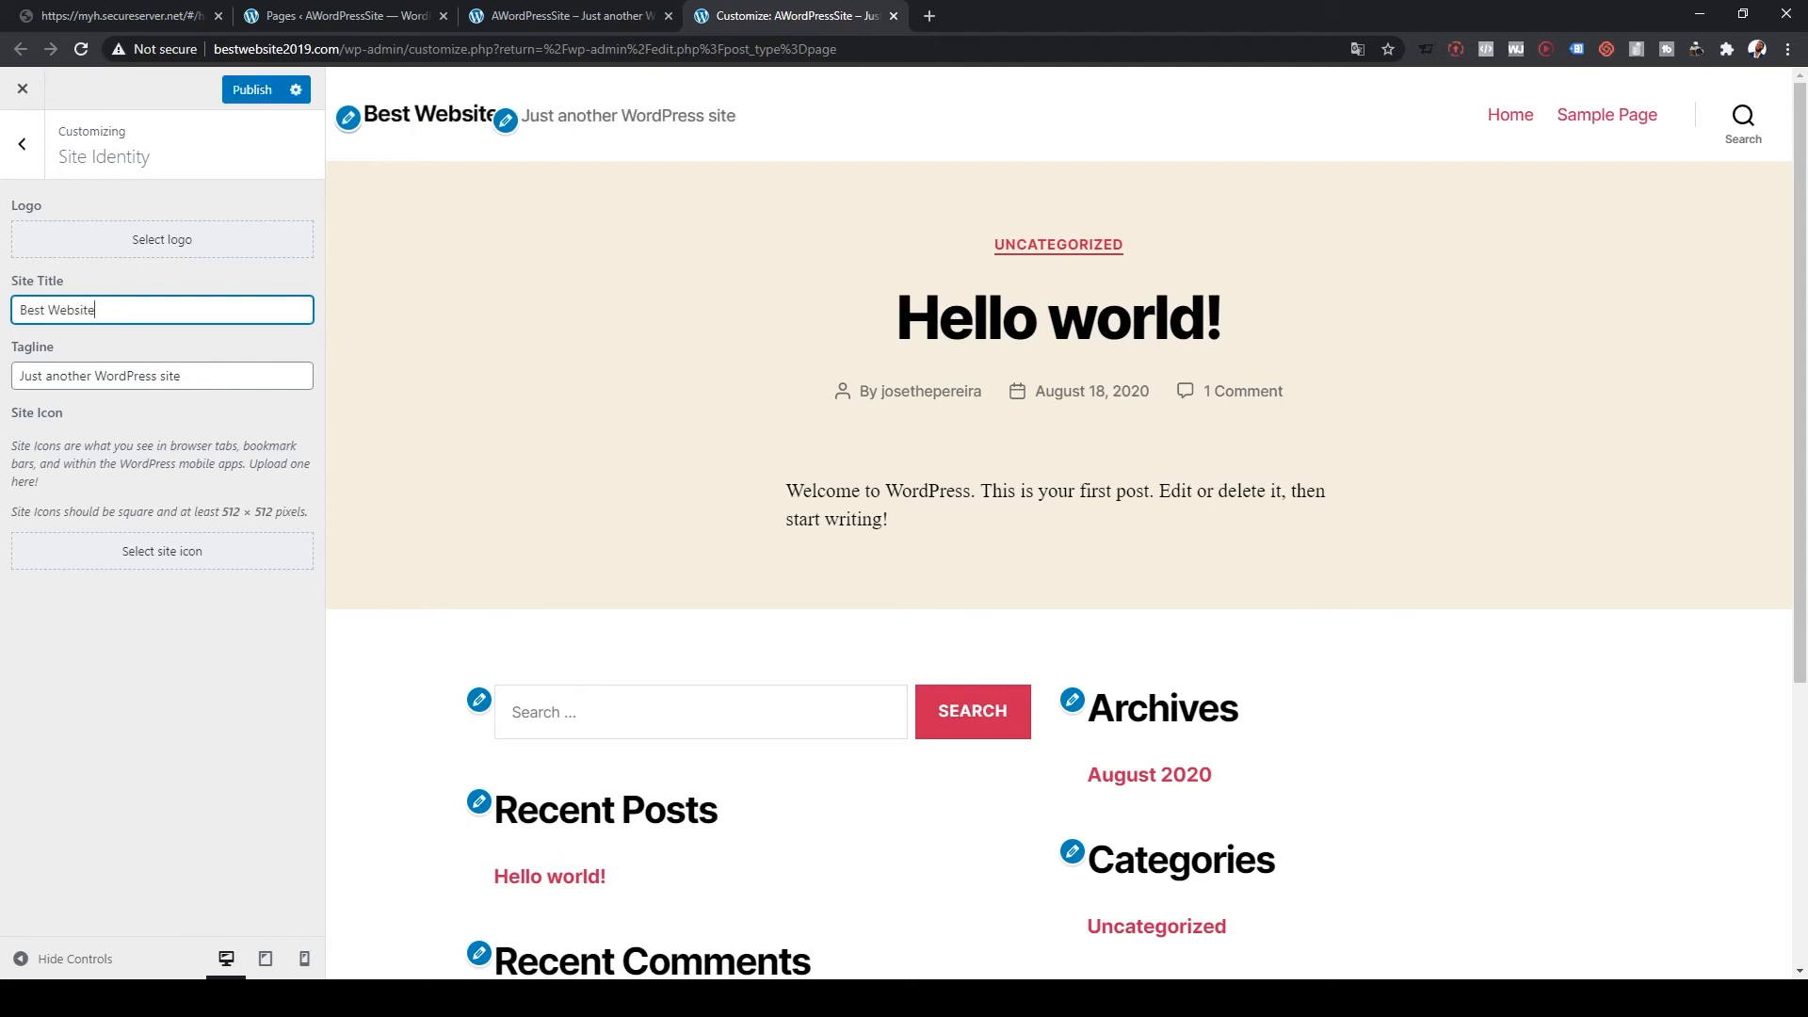
{"action": "key", "text": "Tab"}
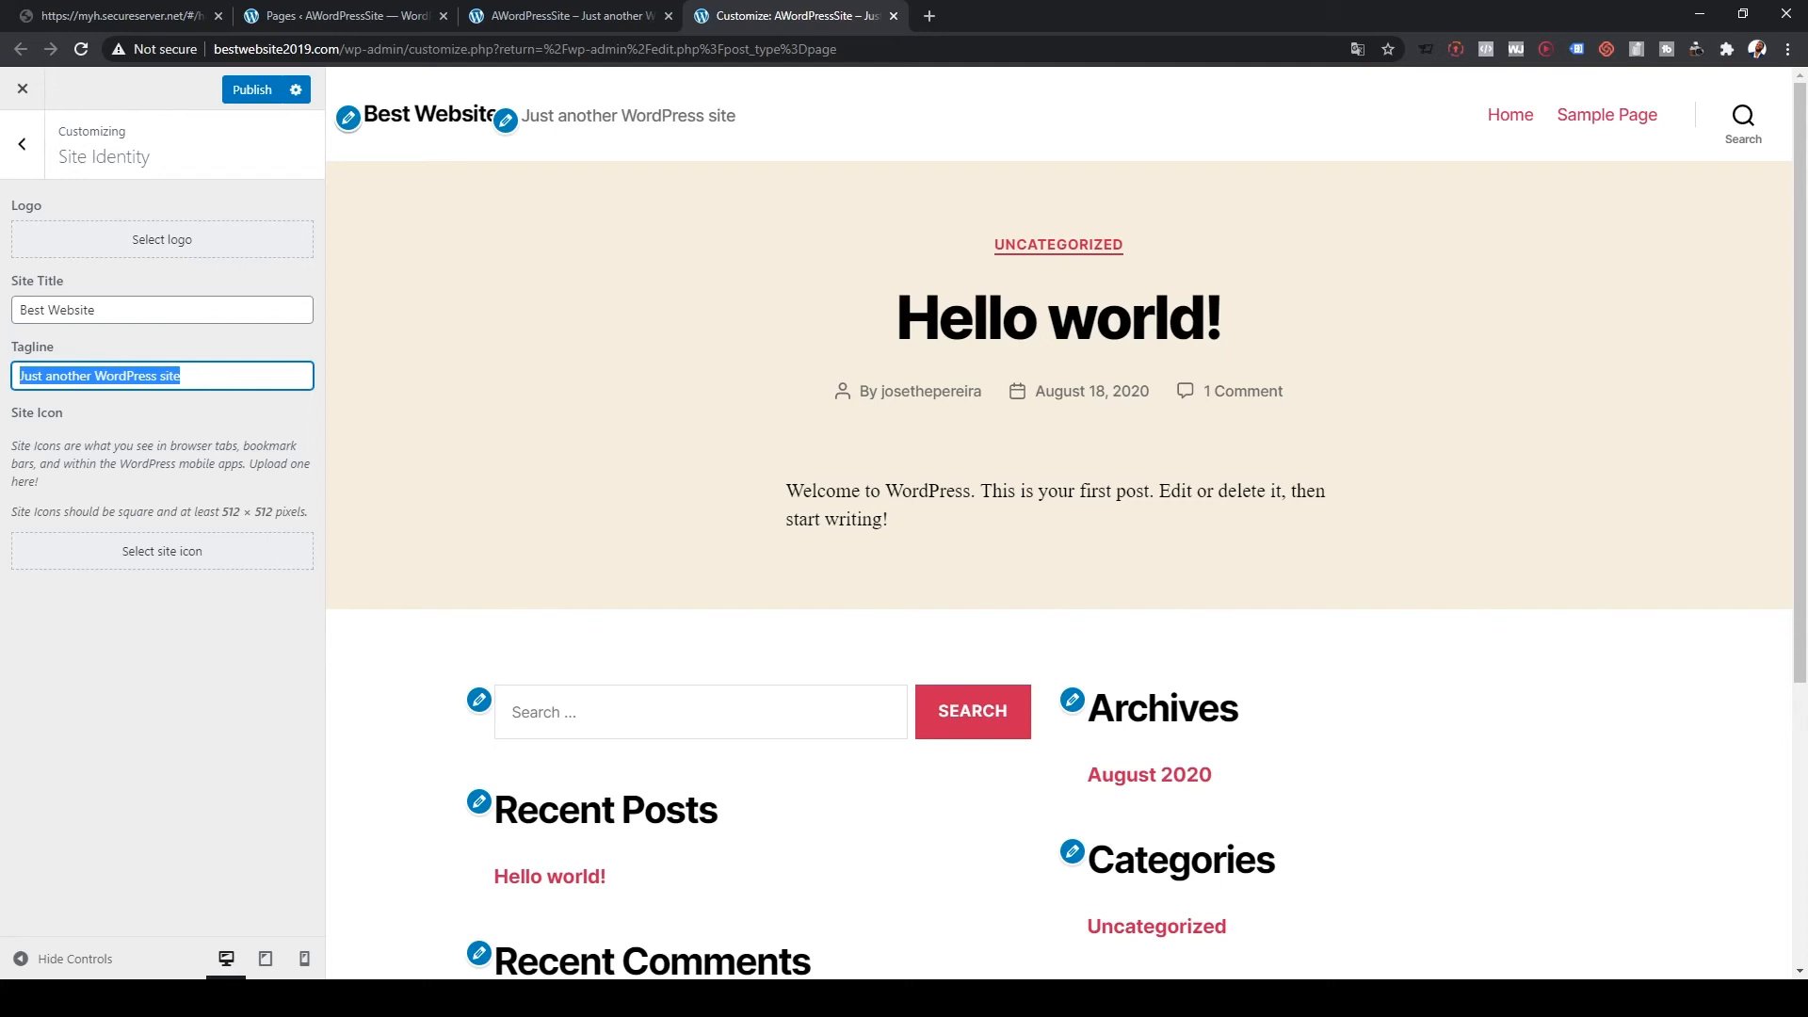
{"action": "type", "text": "Jus"}
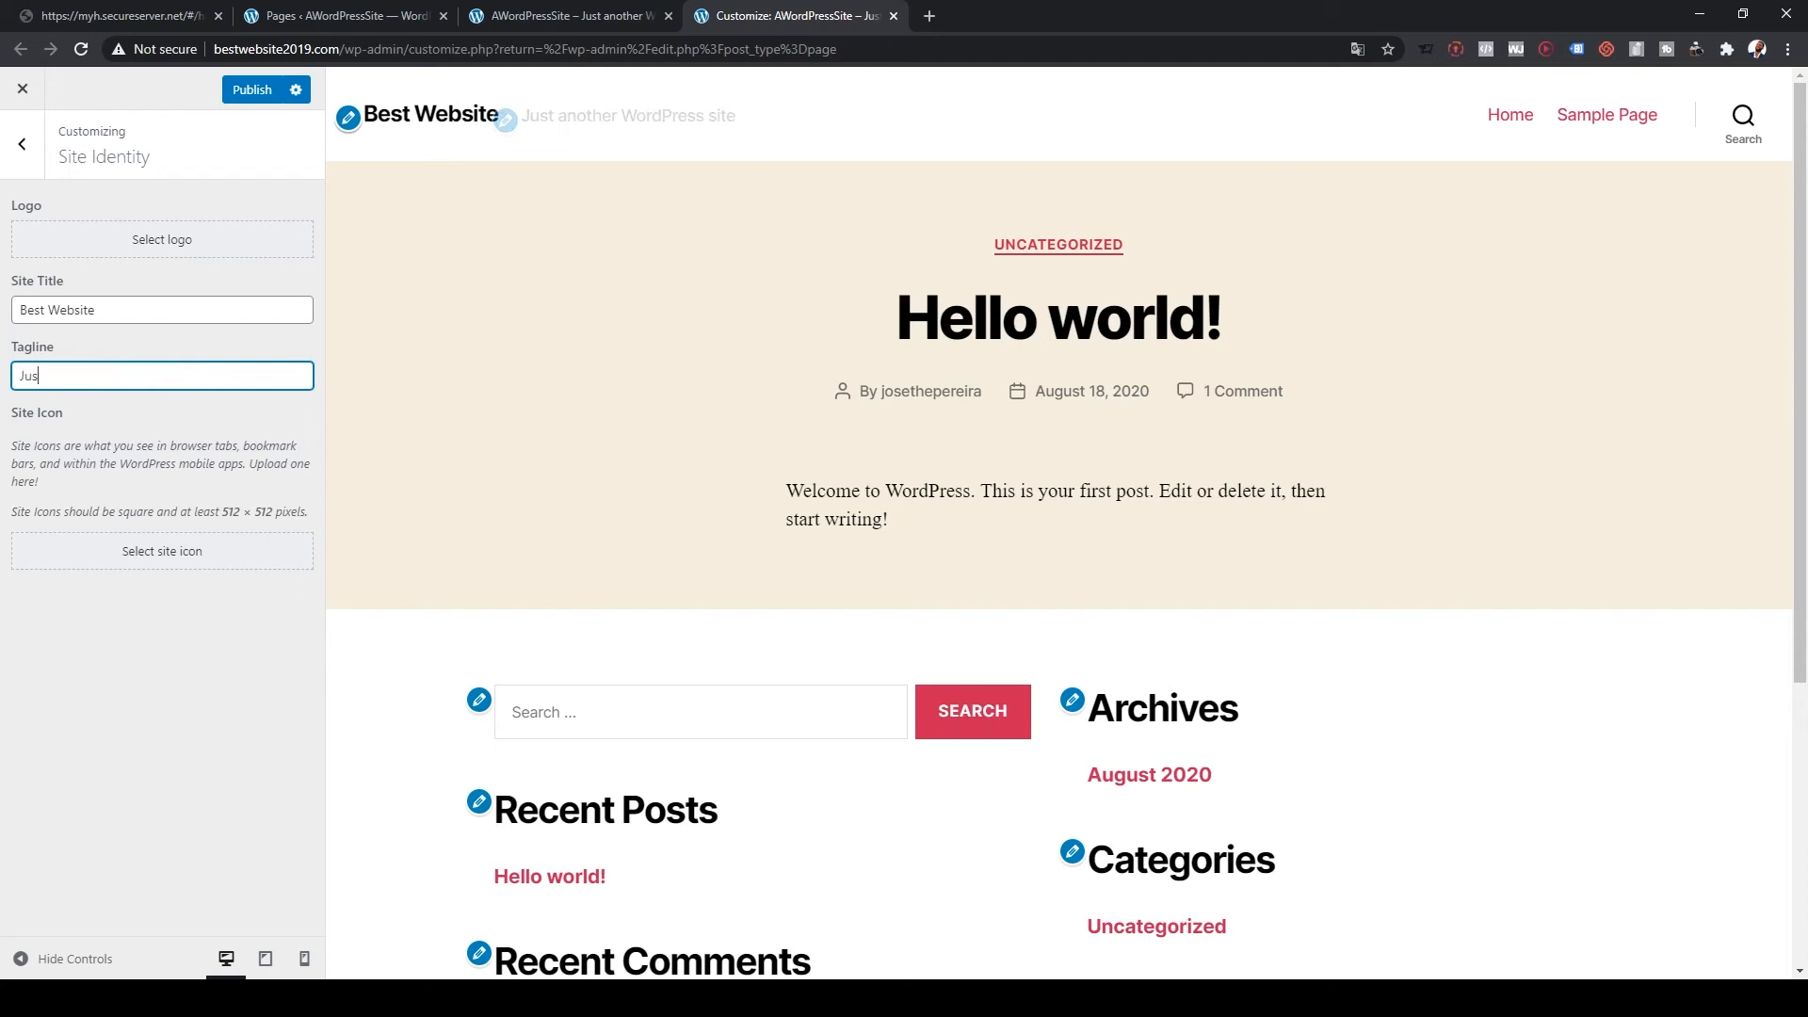
{"action": "type", "text": "t awesome"}
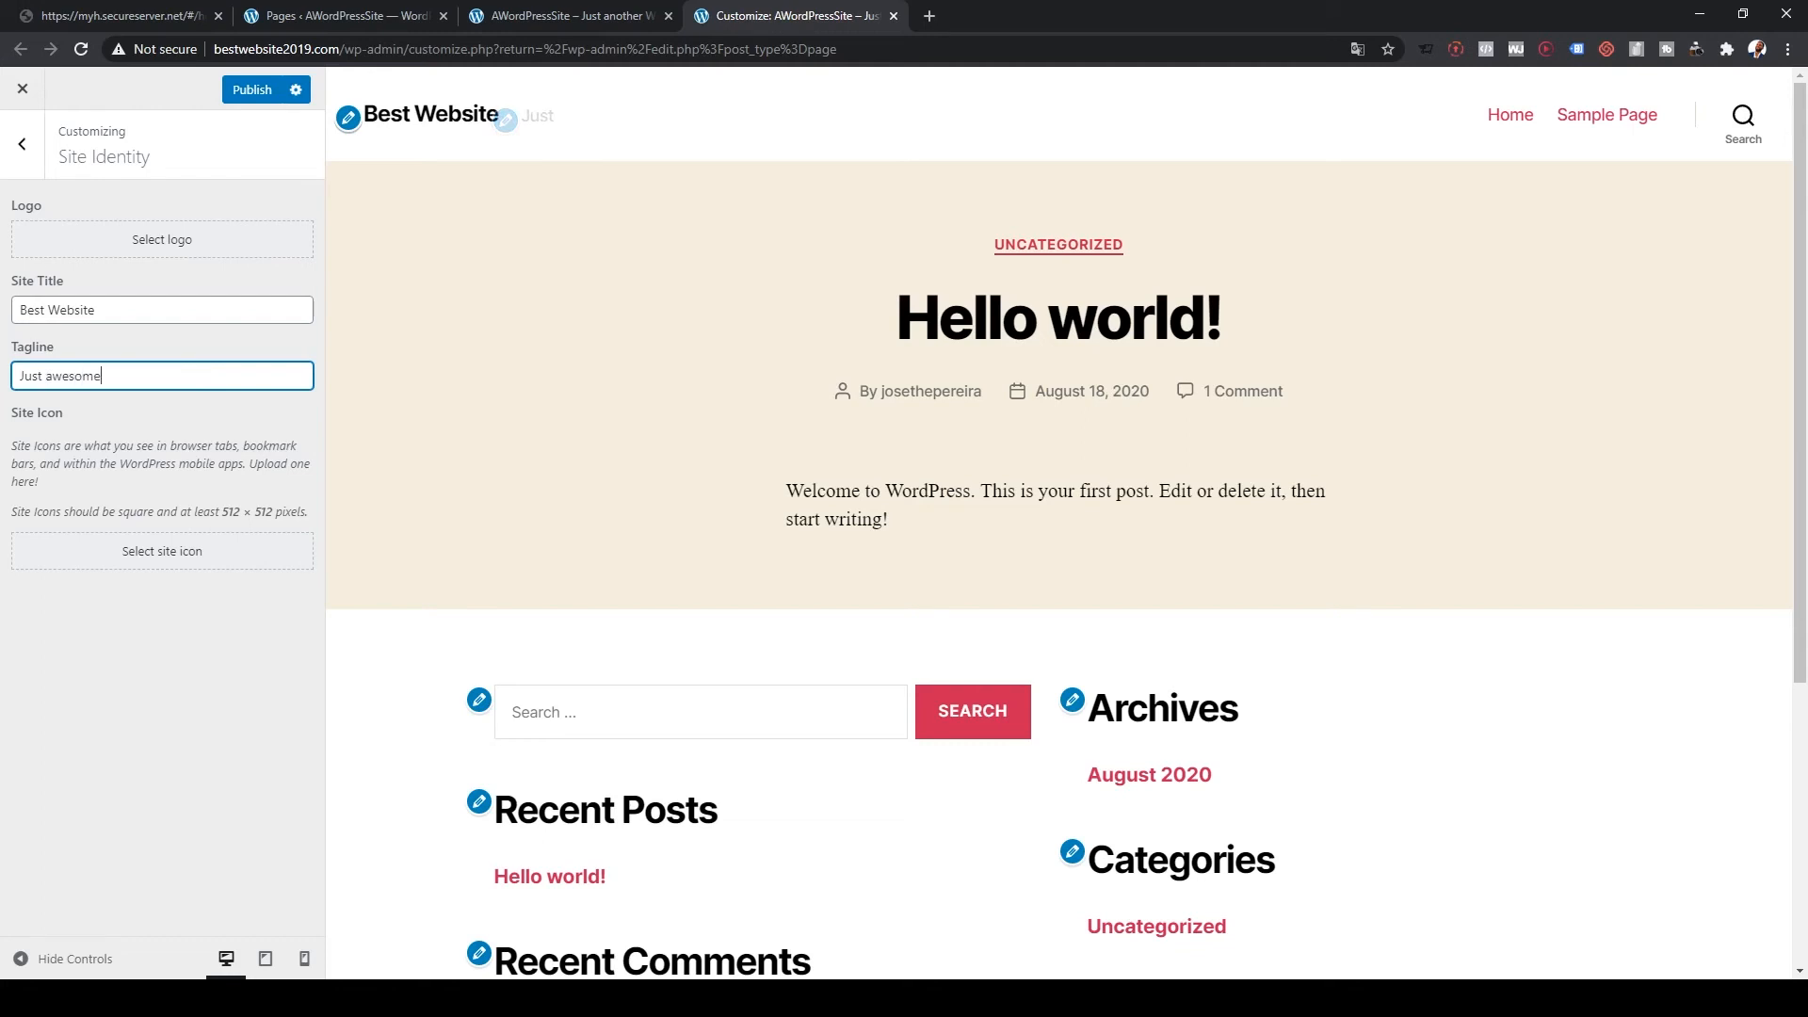
{"action": "key", "text": "Tab"}
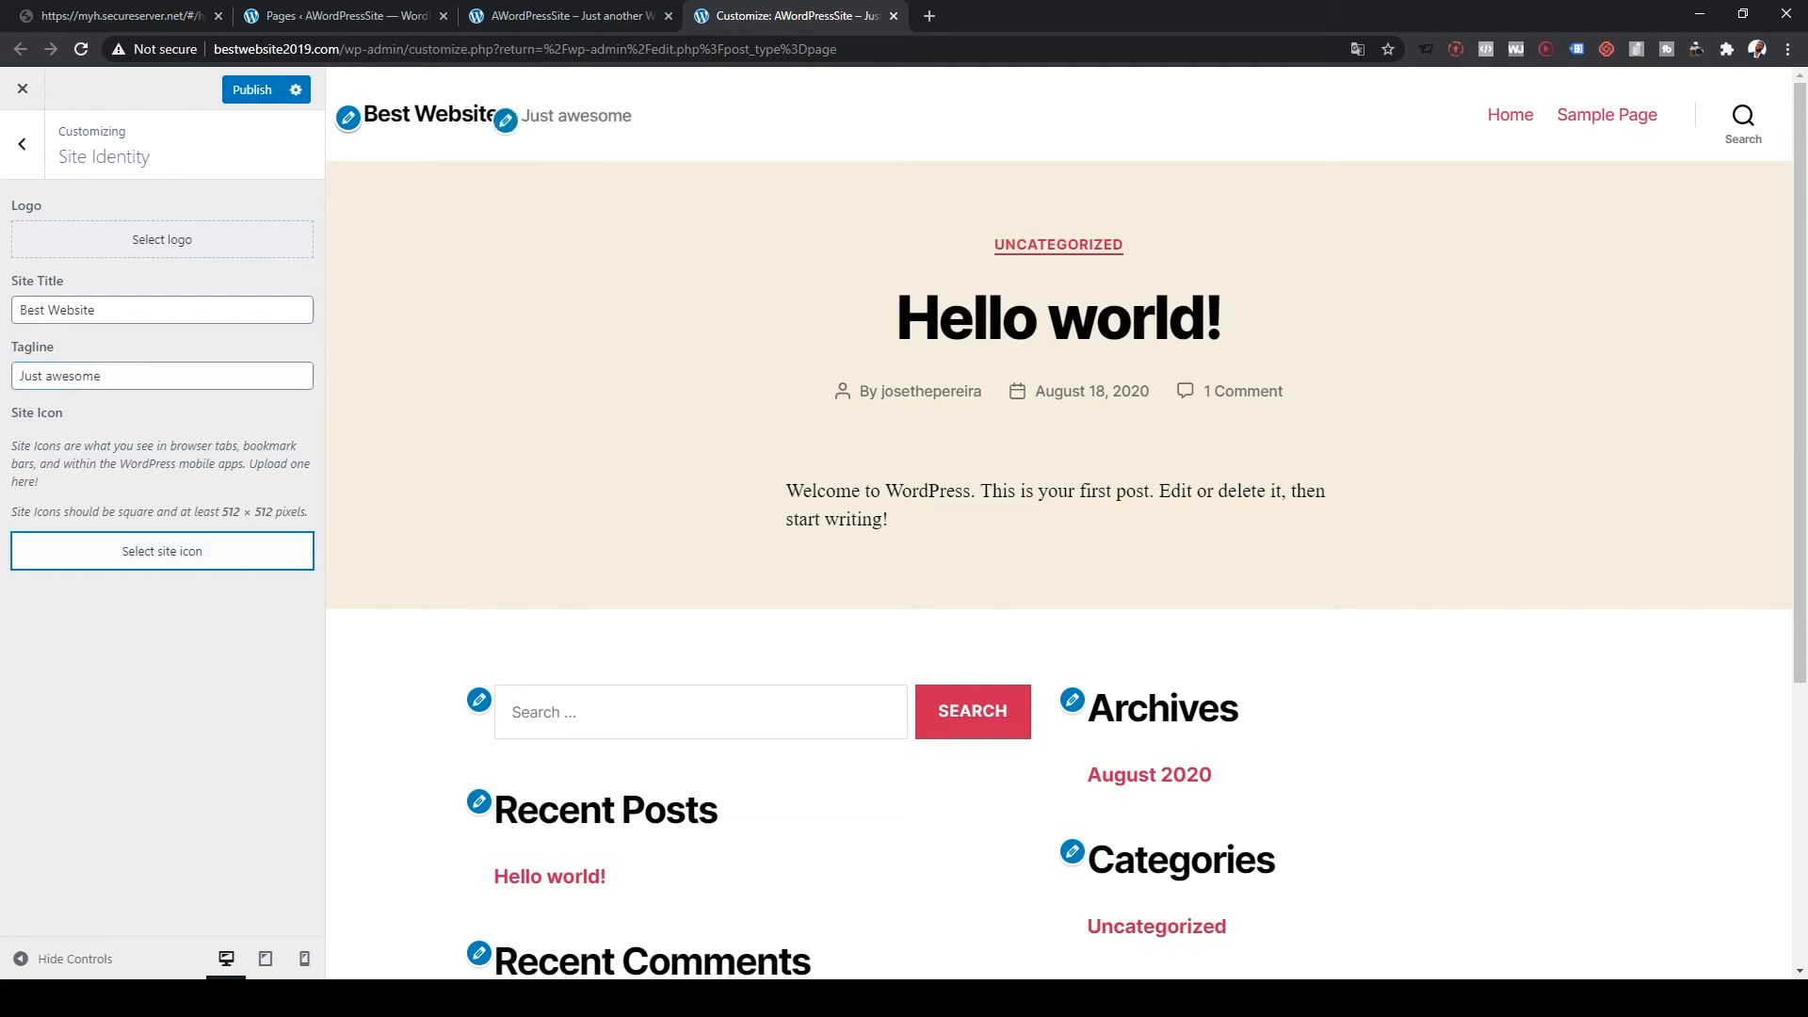
{"action": "key", "text": "Return"}
Step: Upload 5-stars.jpg, crop it as the site icon, and publish the identity changes
{"action": "left_click", "coordinate": [264, 158]}
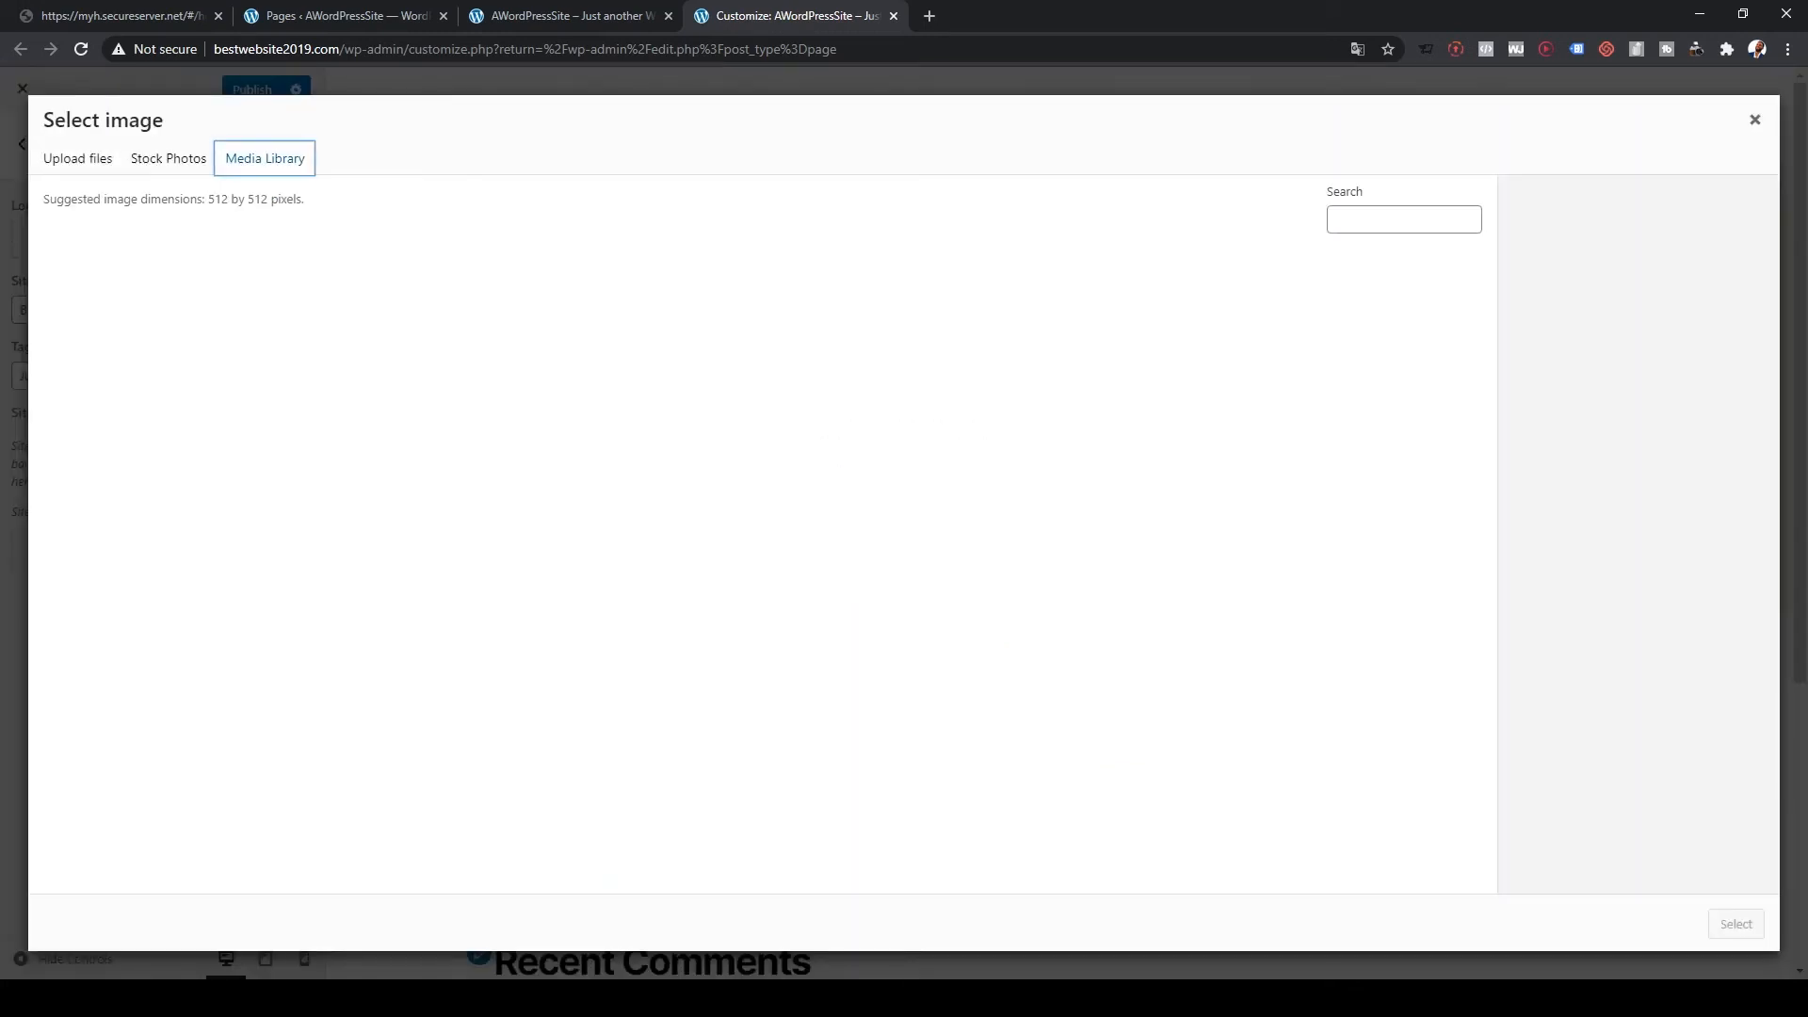
{"action": "left_click", "coordinate": [763, 531]}
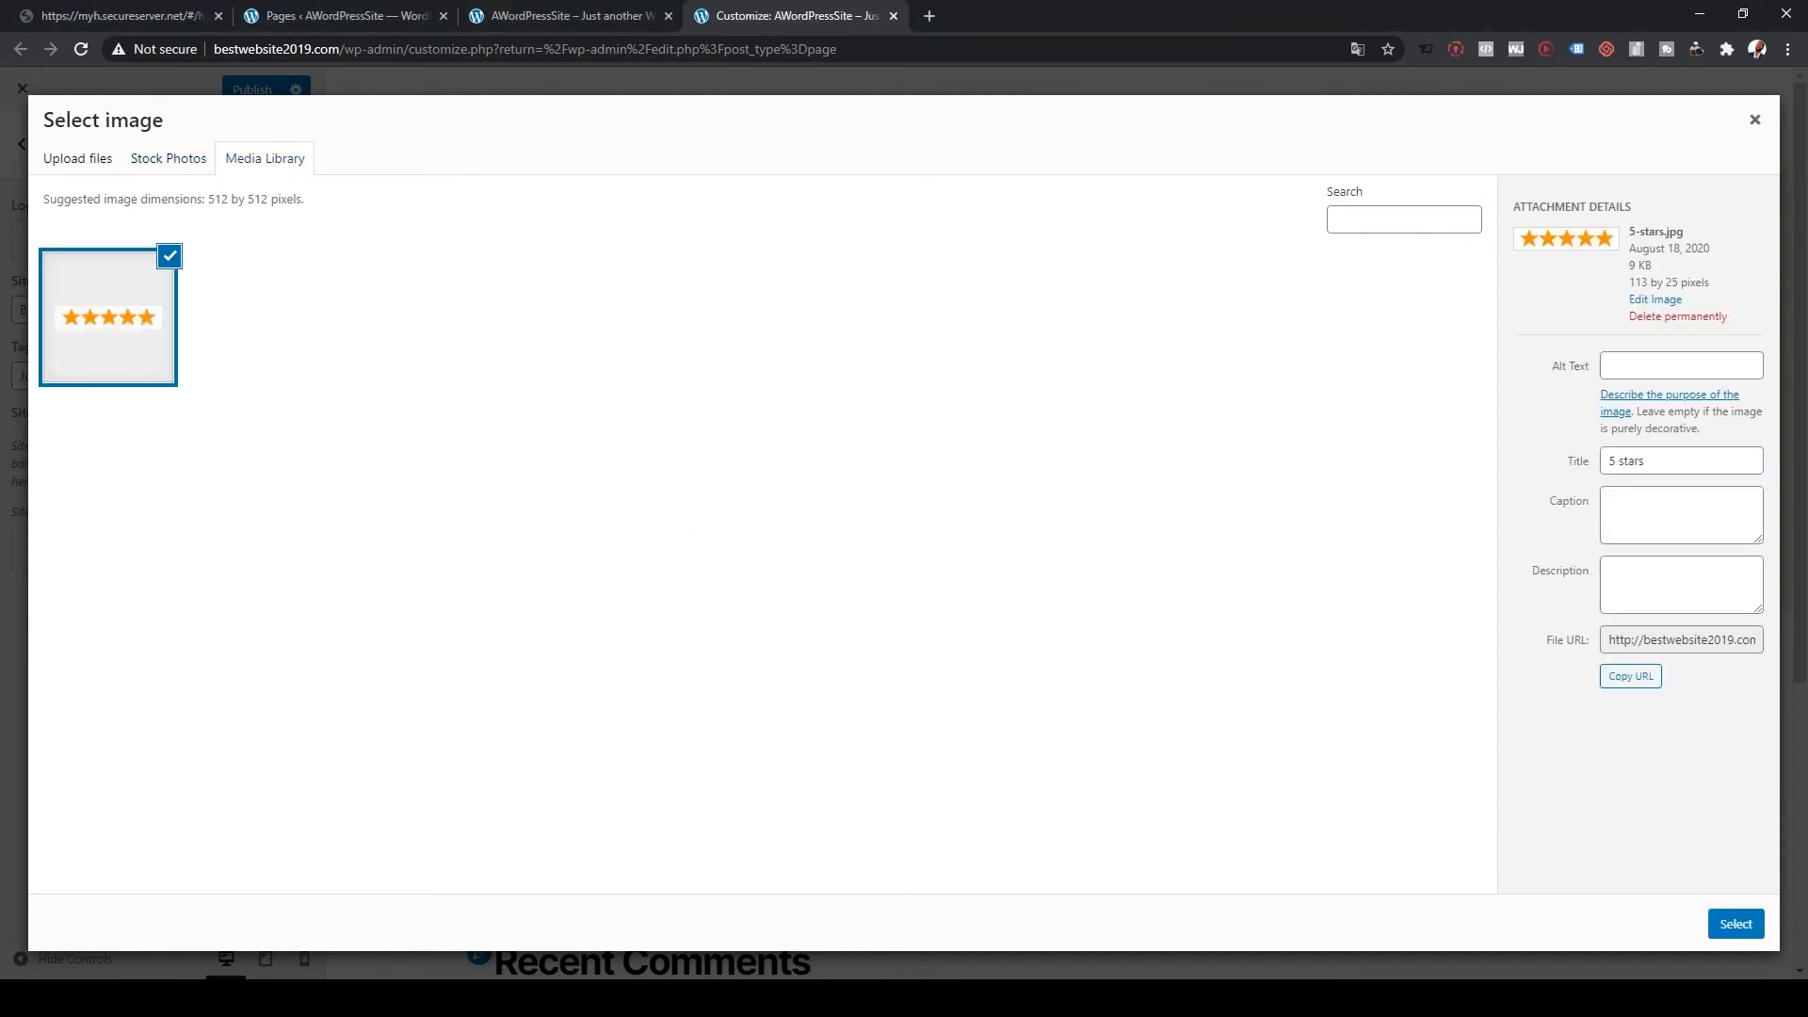
{"action": "left_click", "coordinate": [1736, 924]}
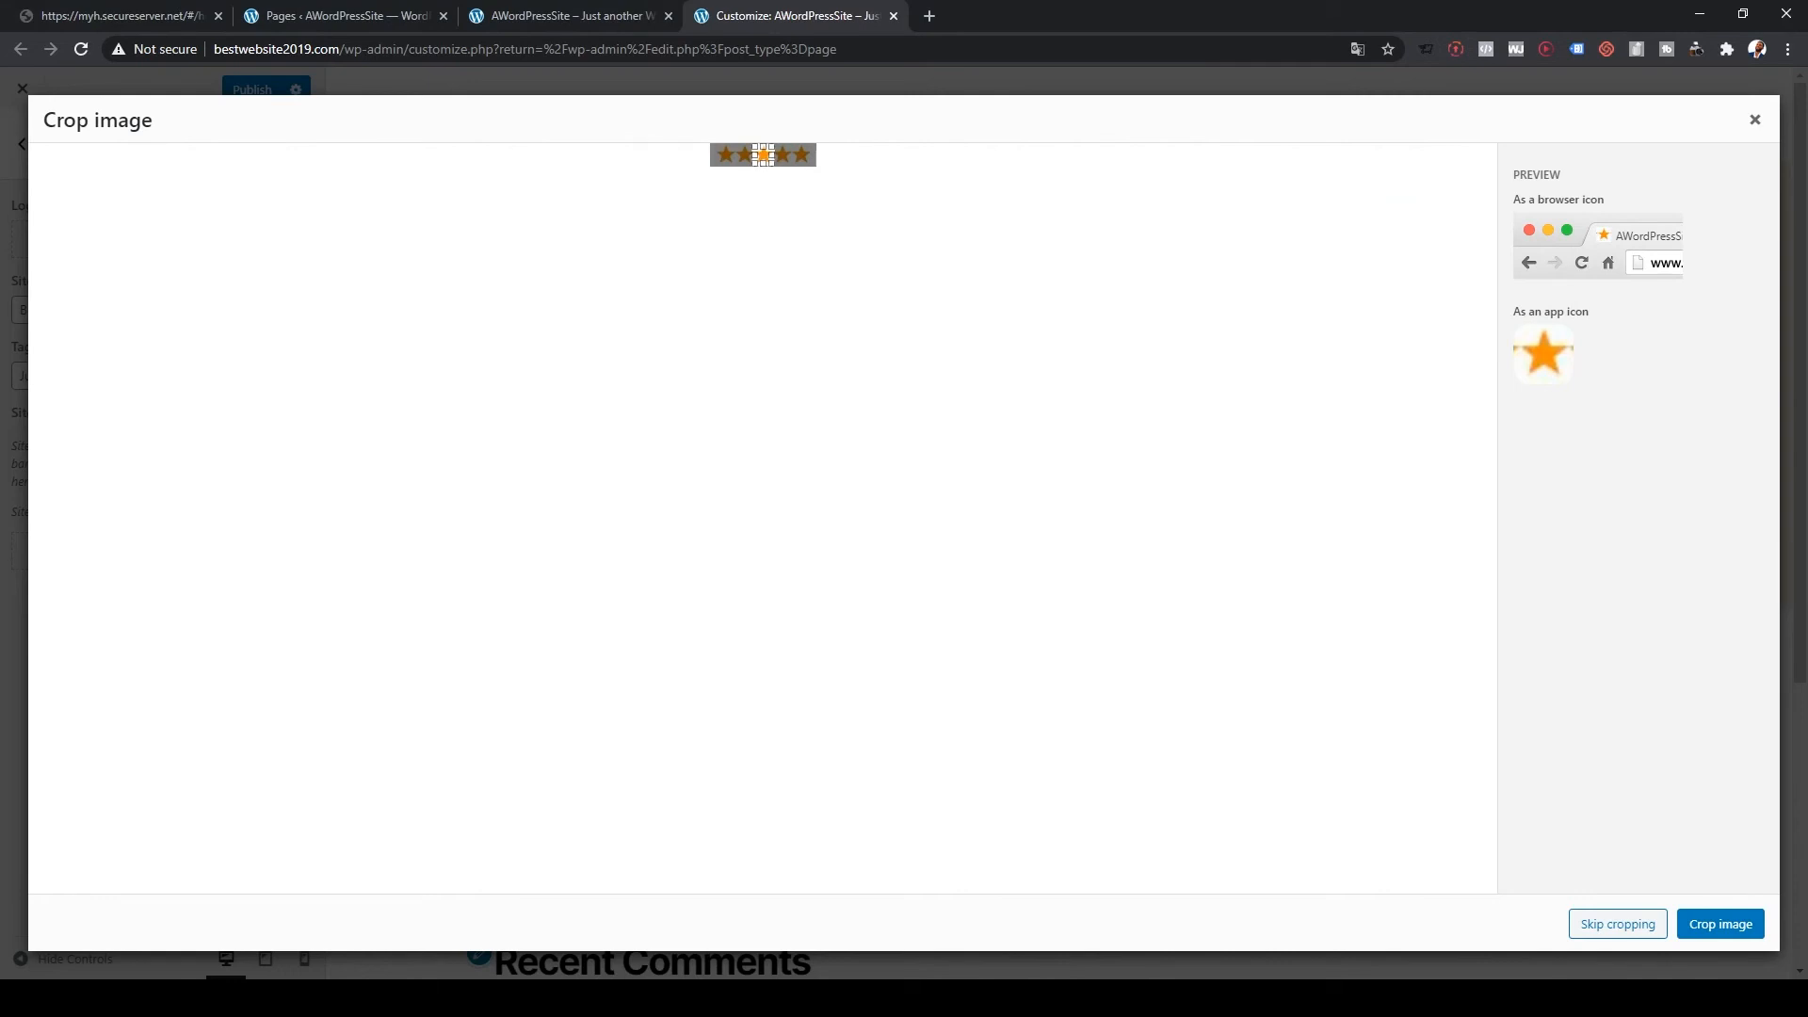
{"action": "left_click", "coordinate": [1721, 924]}
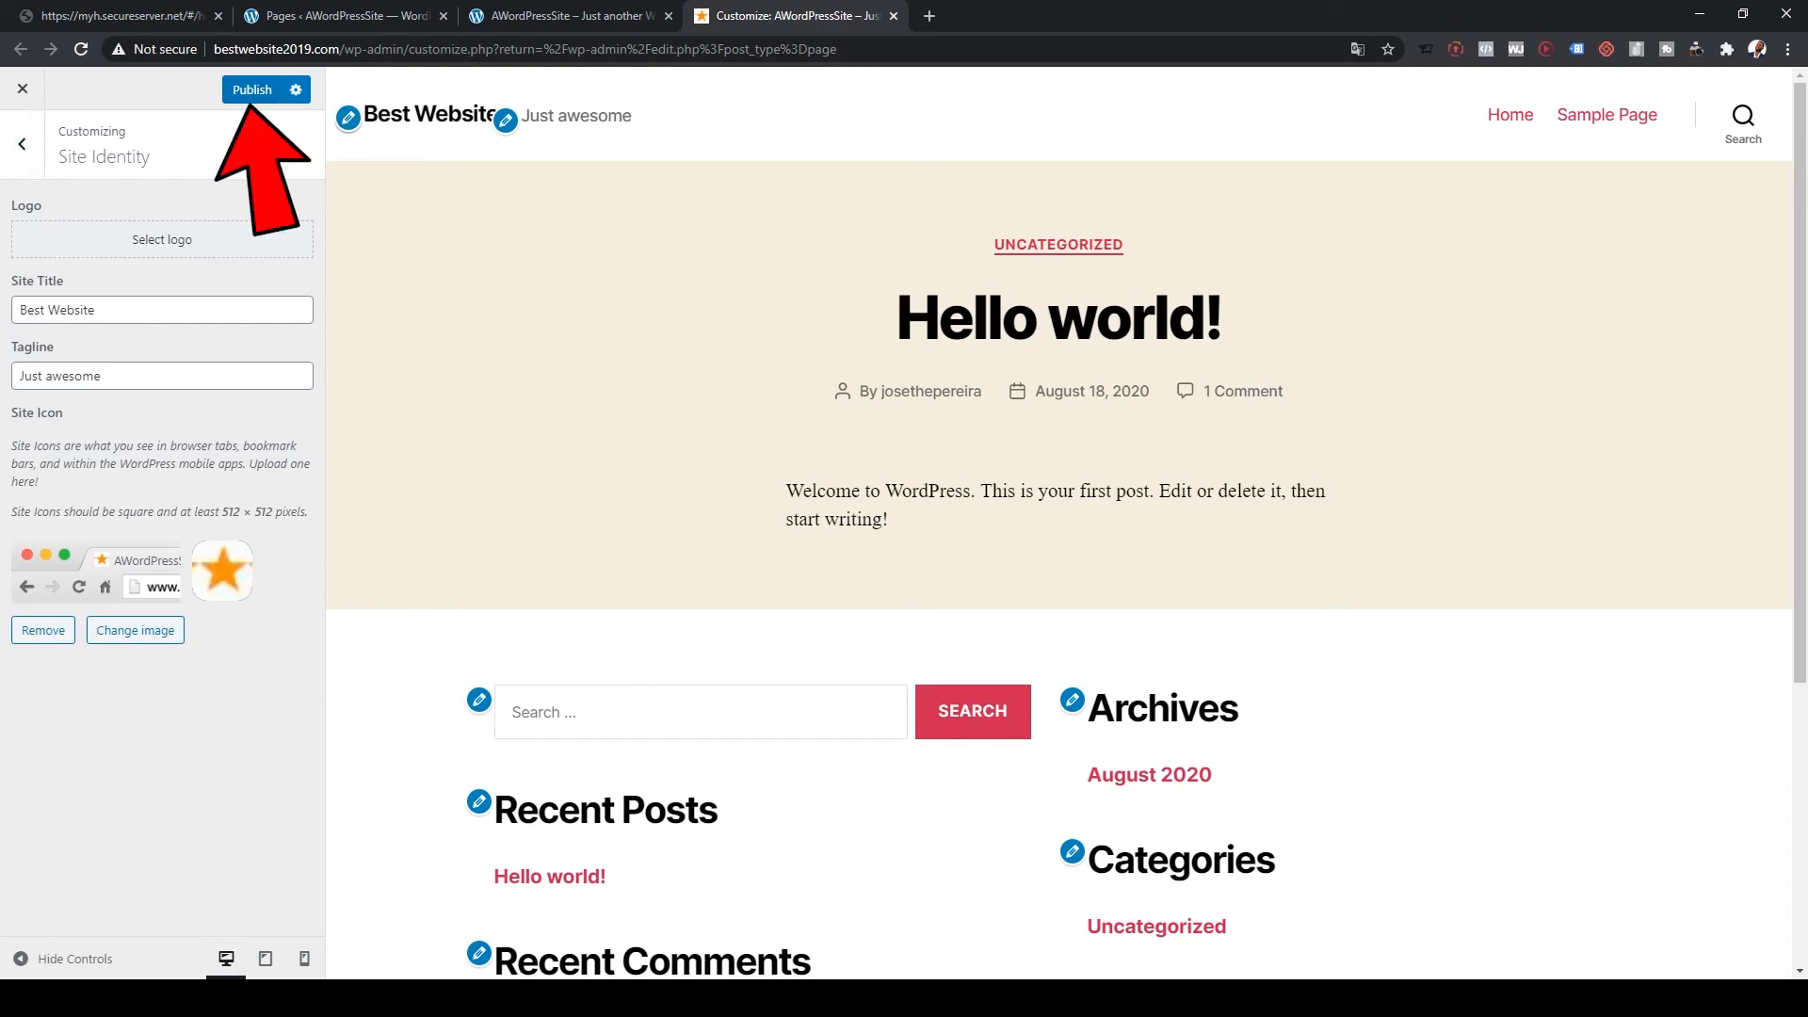
{"action": "left_click", "coordinate": [251, 89]}
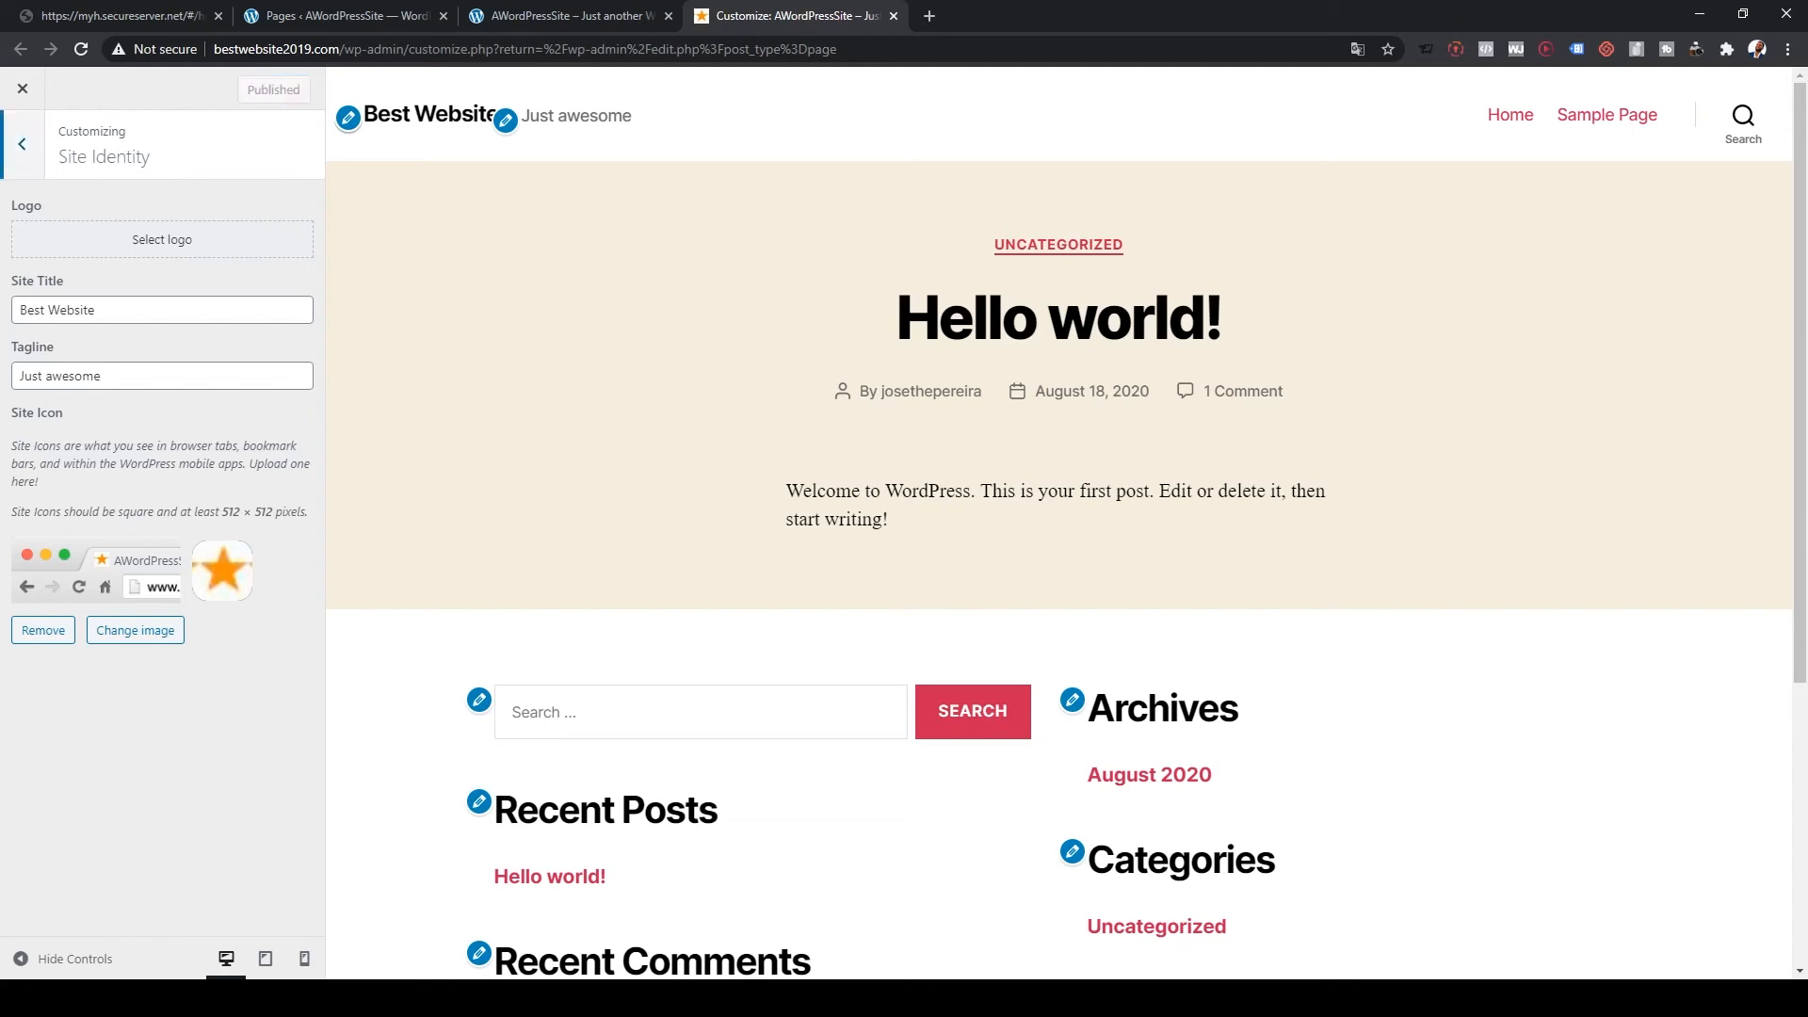
{"action": "left_click", "coordinate": [21, 144]}
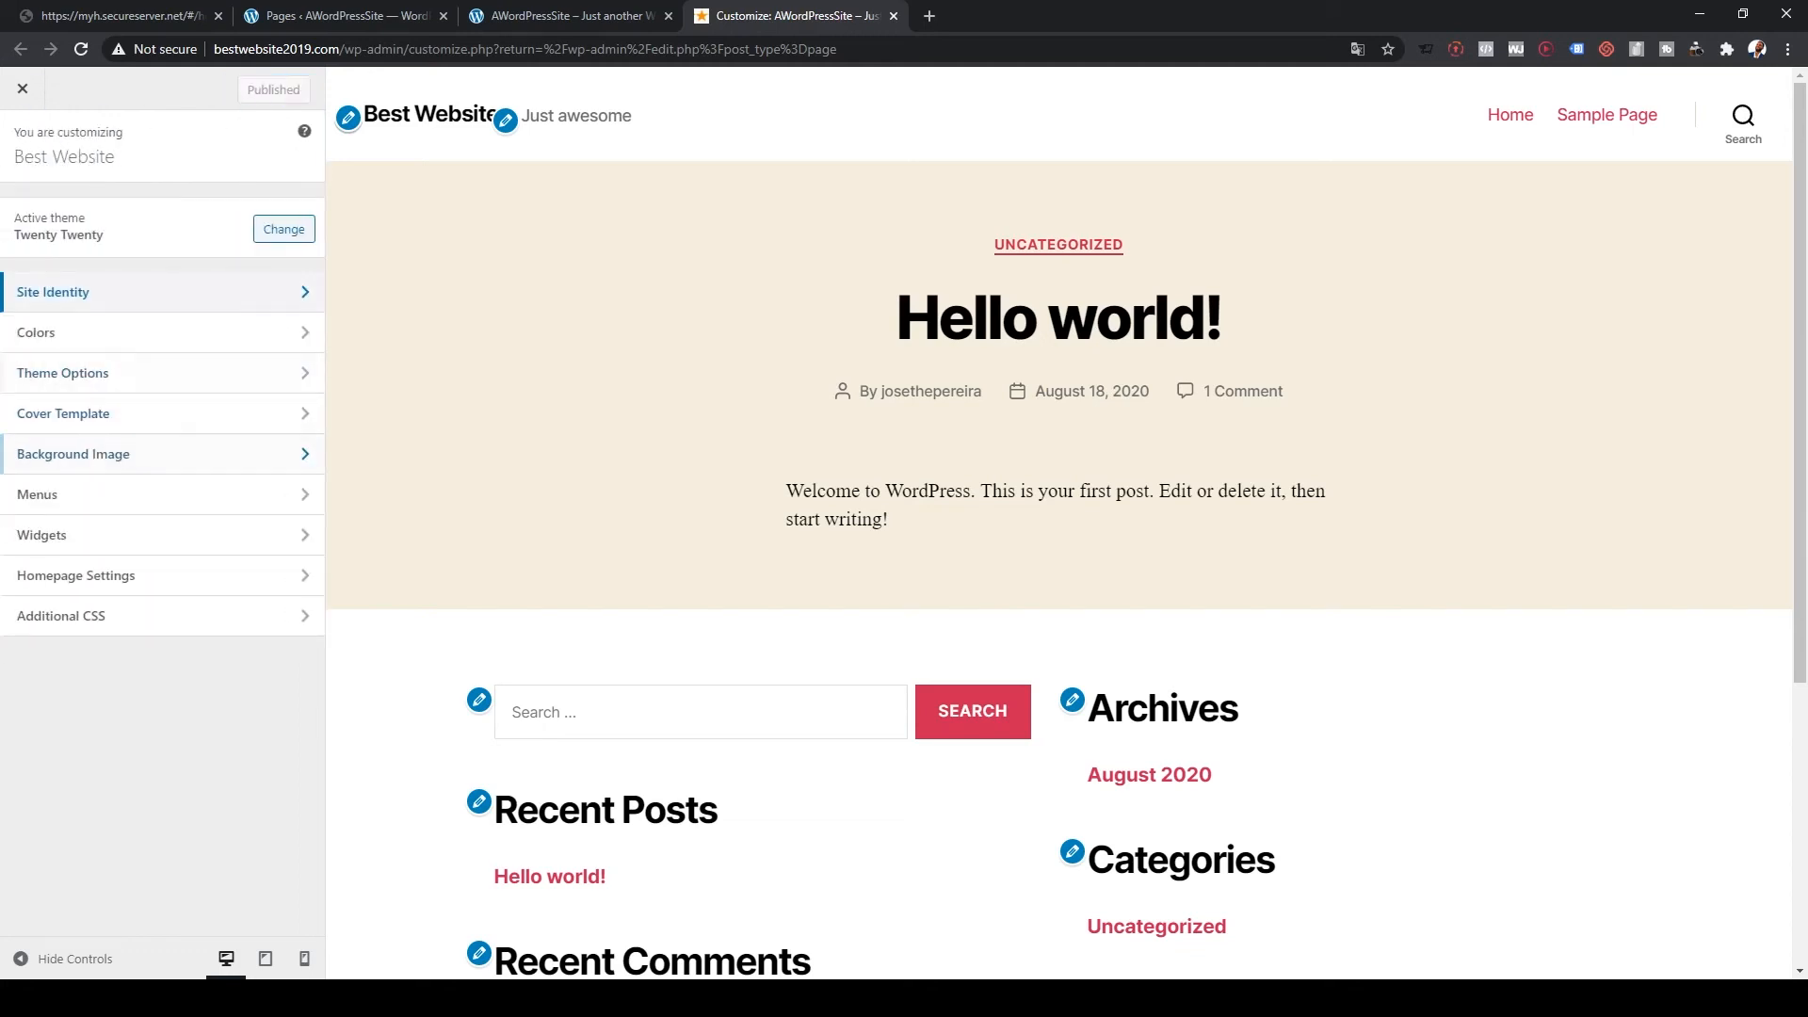
Step: Set the homepage to display the static page Home and publish it
{"action": "left_click", "coordinate": [76, 575]}
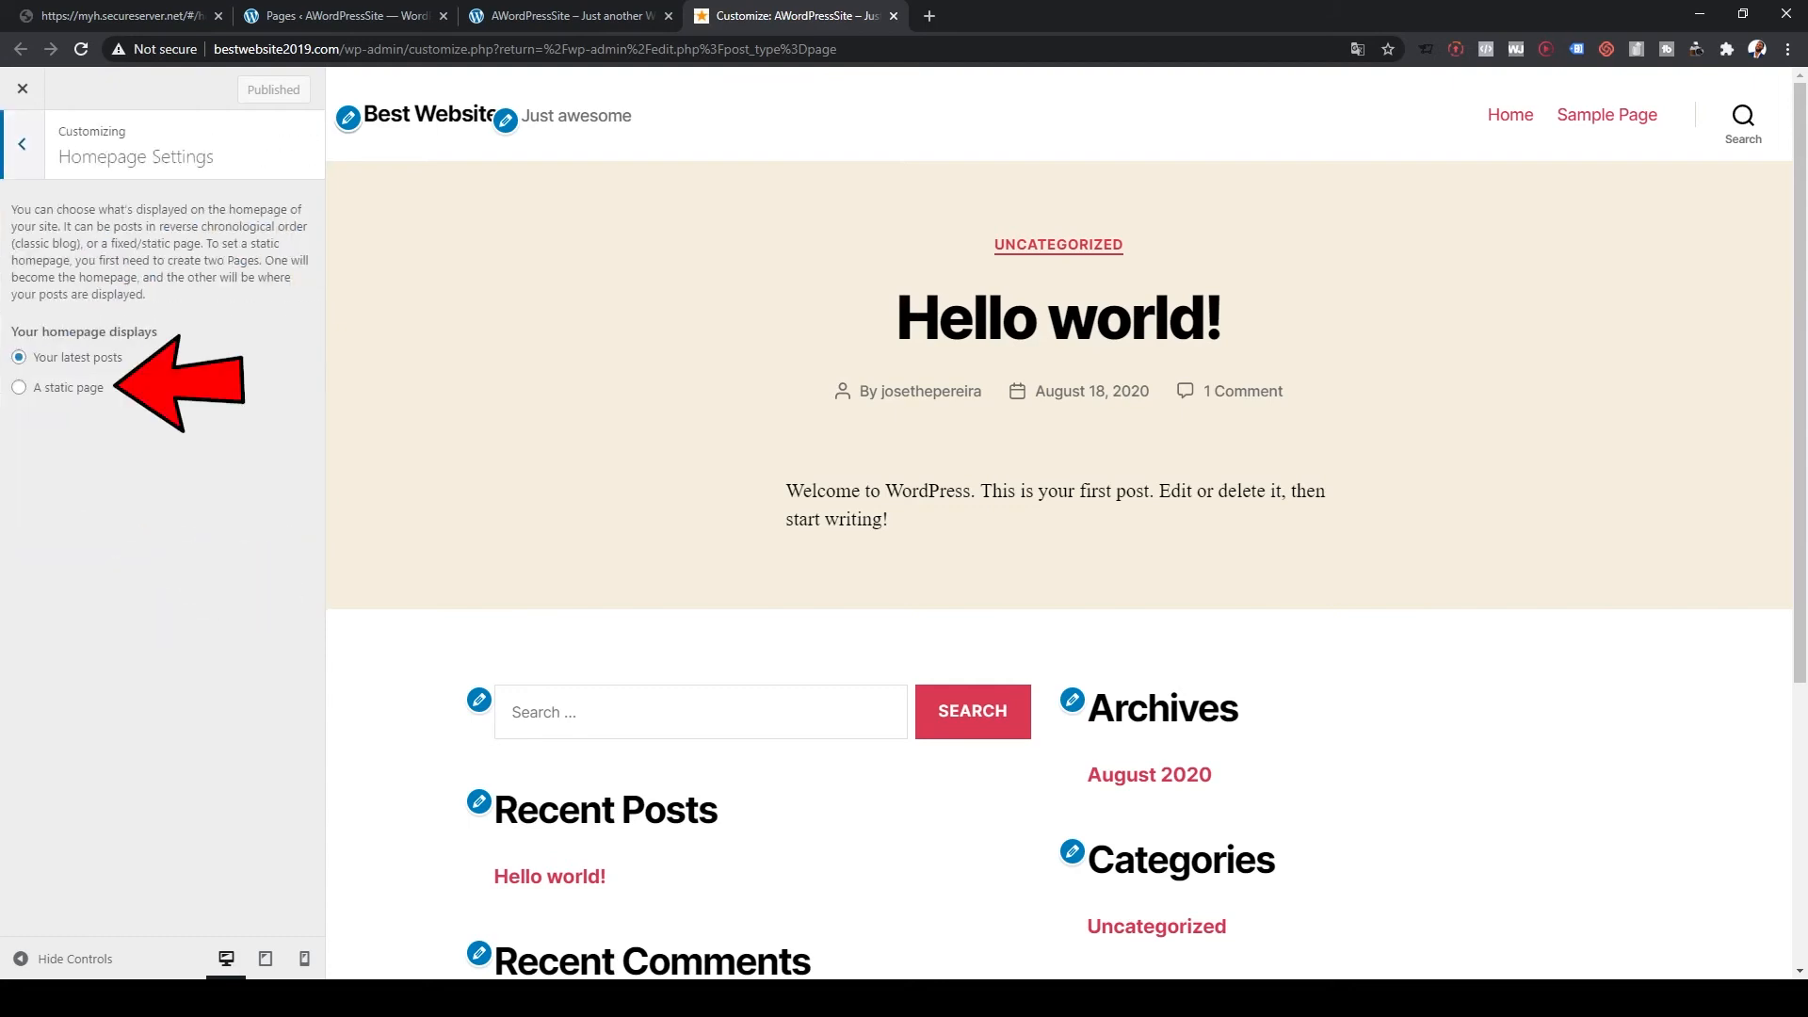
{"action": "left_click", "coordinate": [19, 387]}
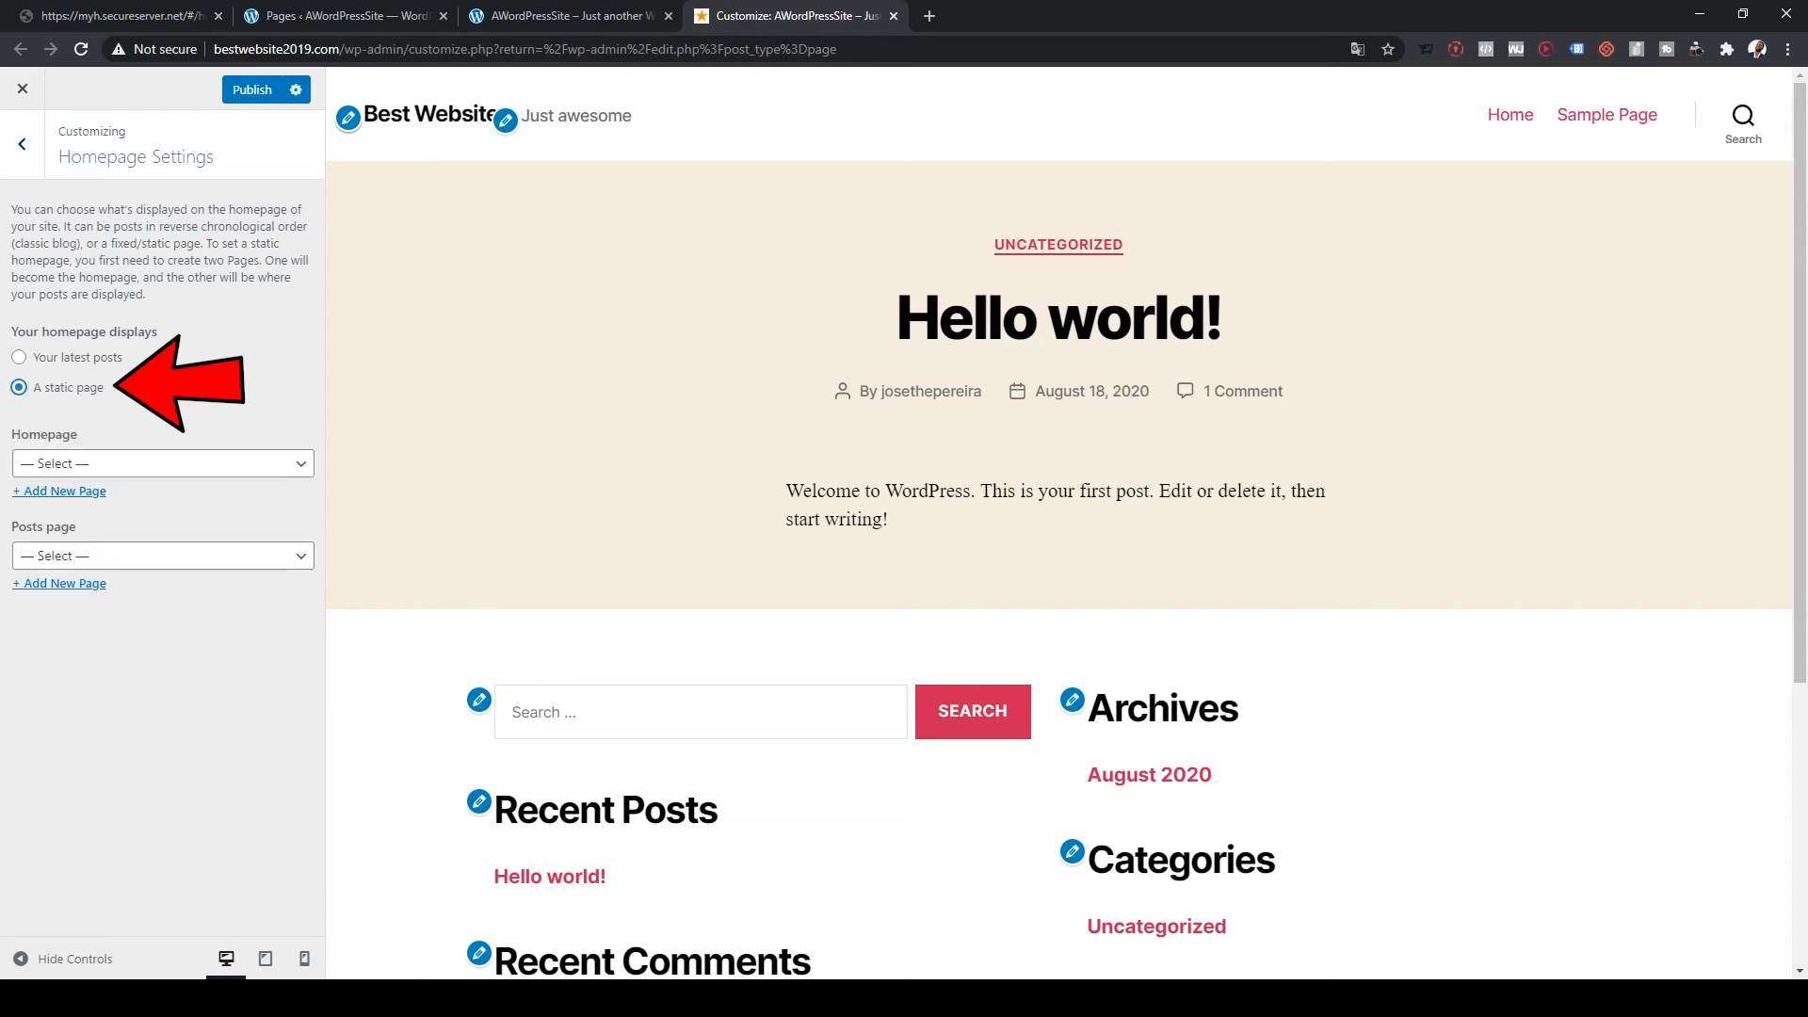
{"action": "key", "text": "Tab"}
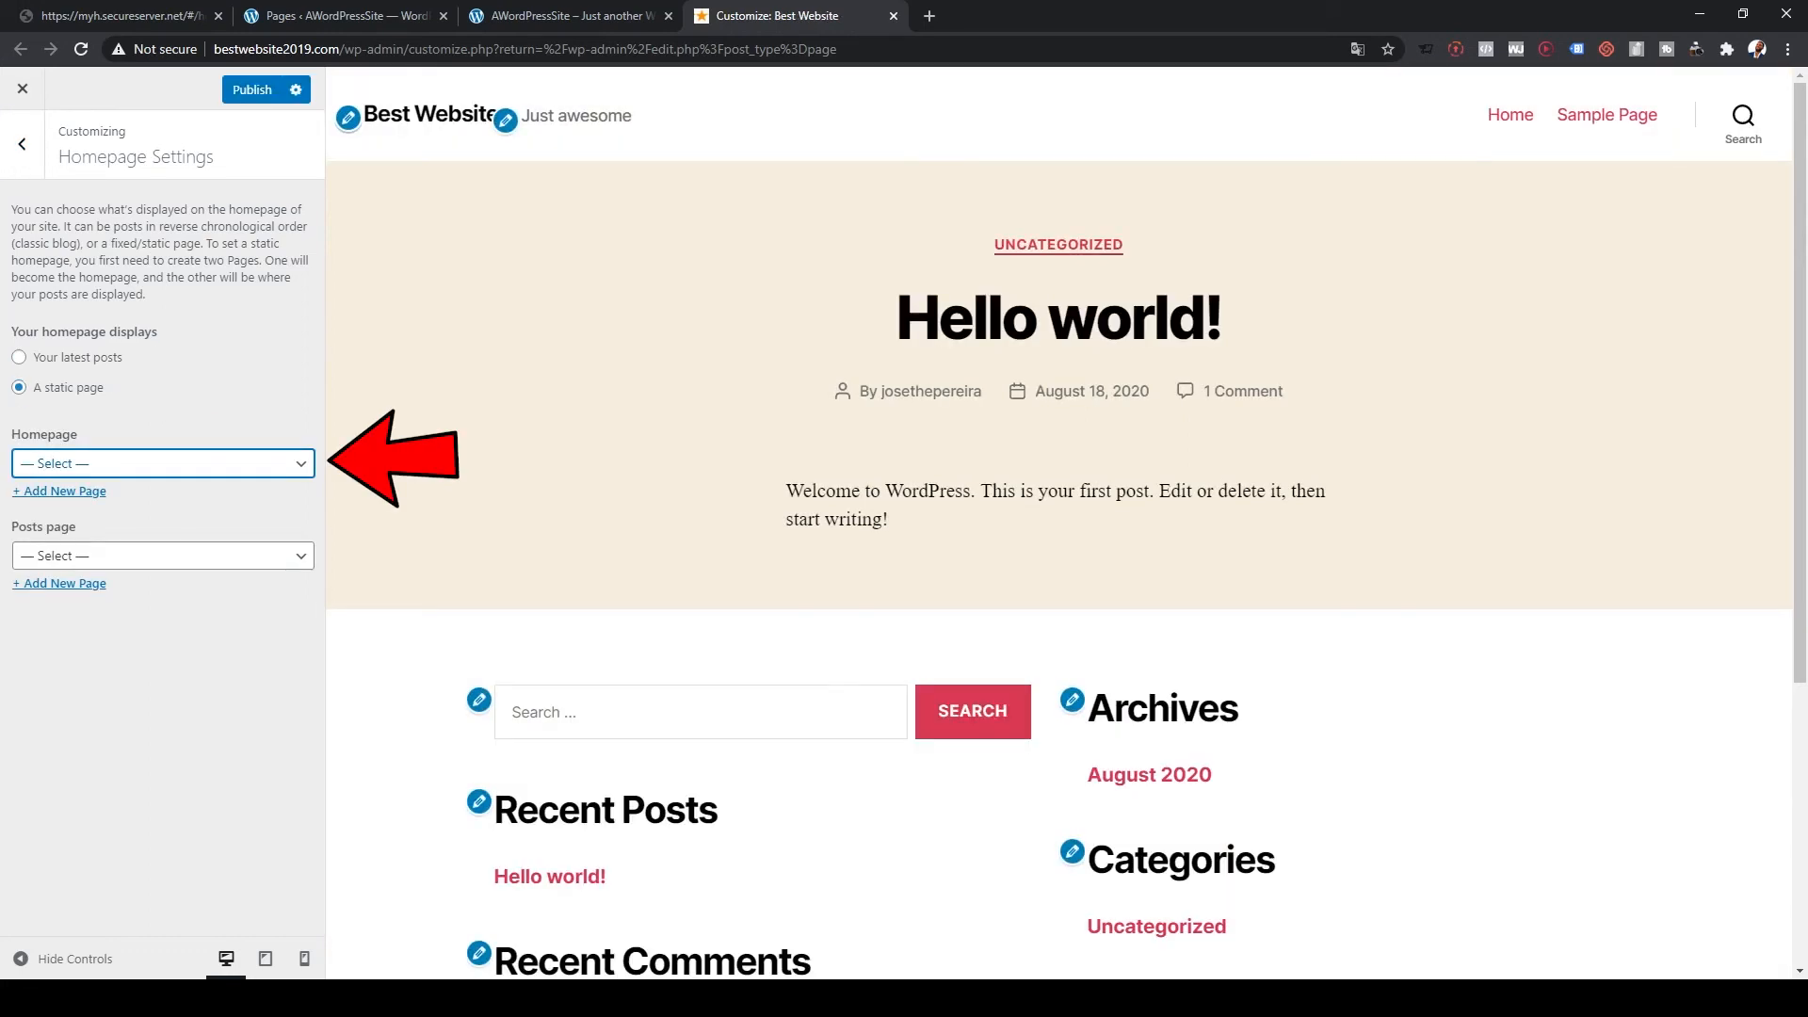
{"action": "key", "text": "Down"}
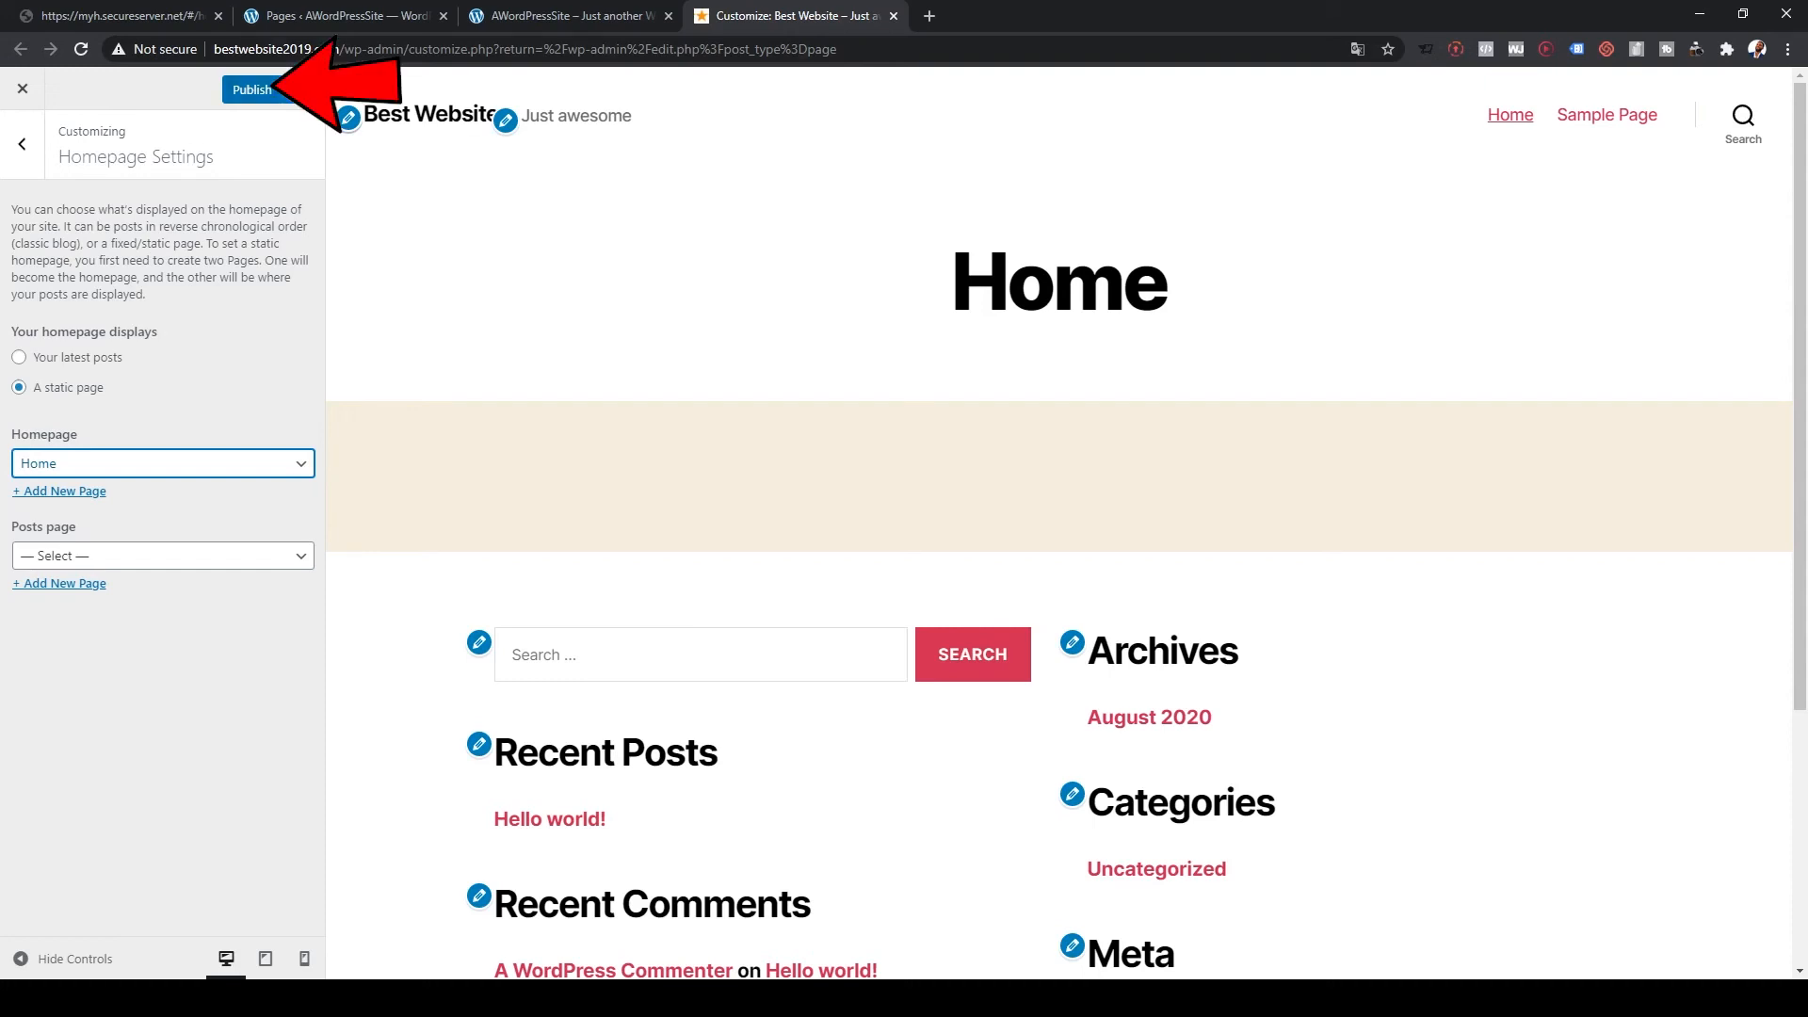
{"action": "left_click", "coordinate": [251, 90]}
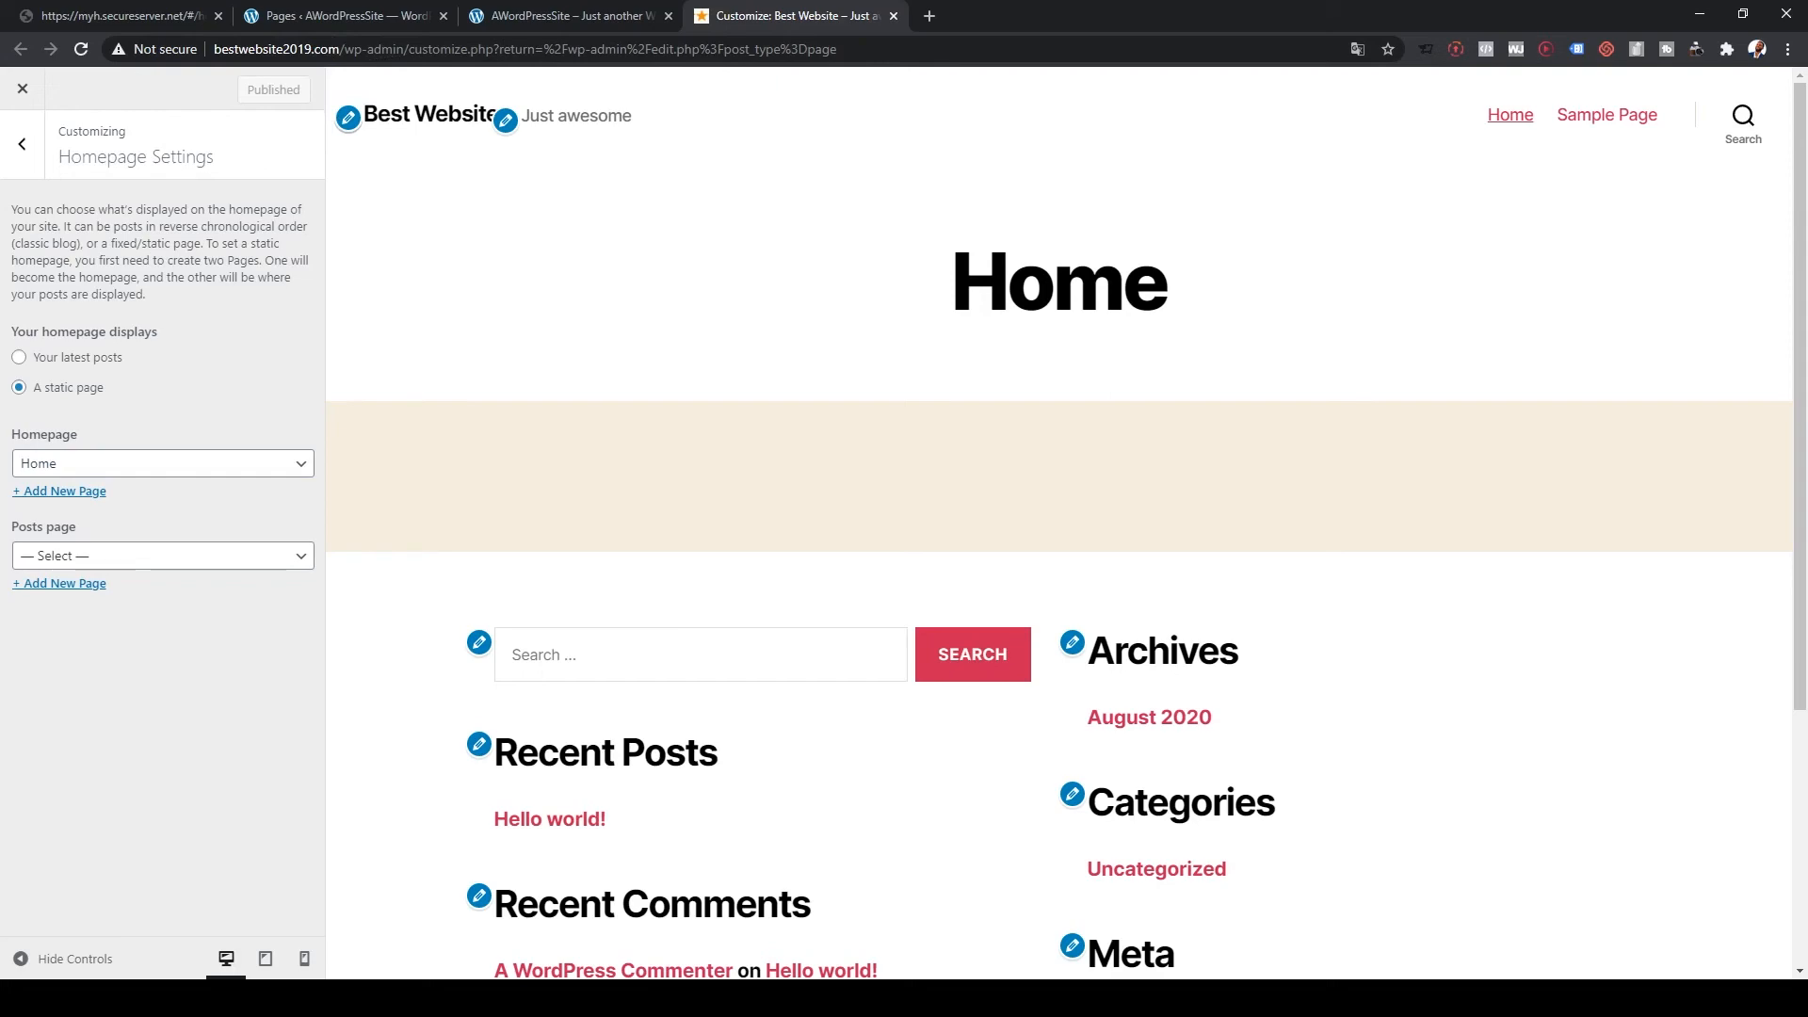
Step: Go back to the main Customizer list and open the Menus panel
{"action": "scroll", "coordinate": [1059, 523], "scroll_direction": "down", "scroll_amount": 4}
{"action": "scroll", "coordinate": [1059, 523], "scroll_direction": "up", "scroll_amount": 4}
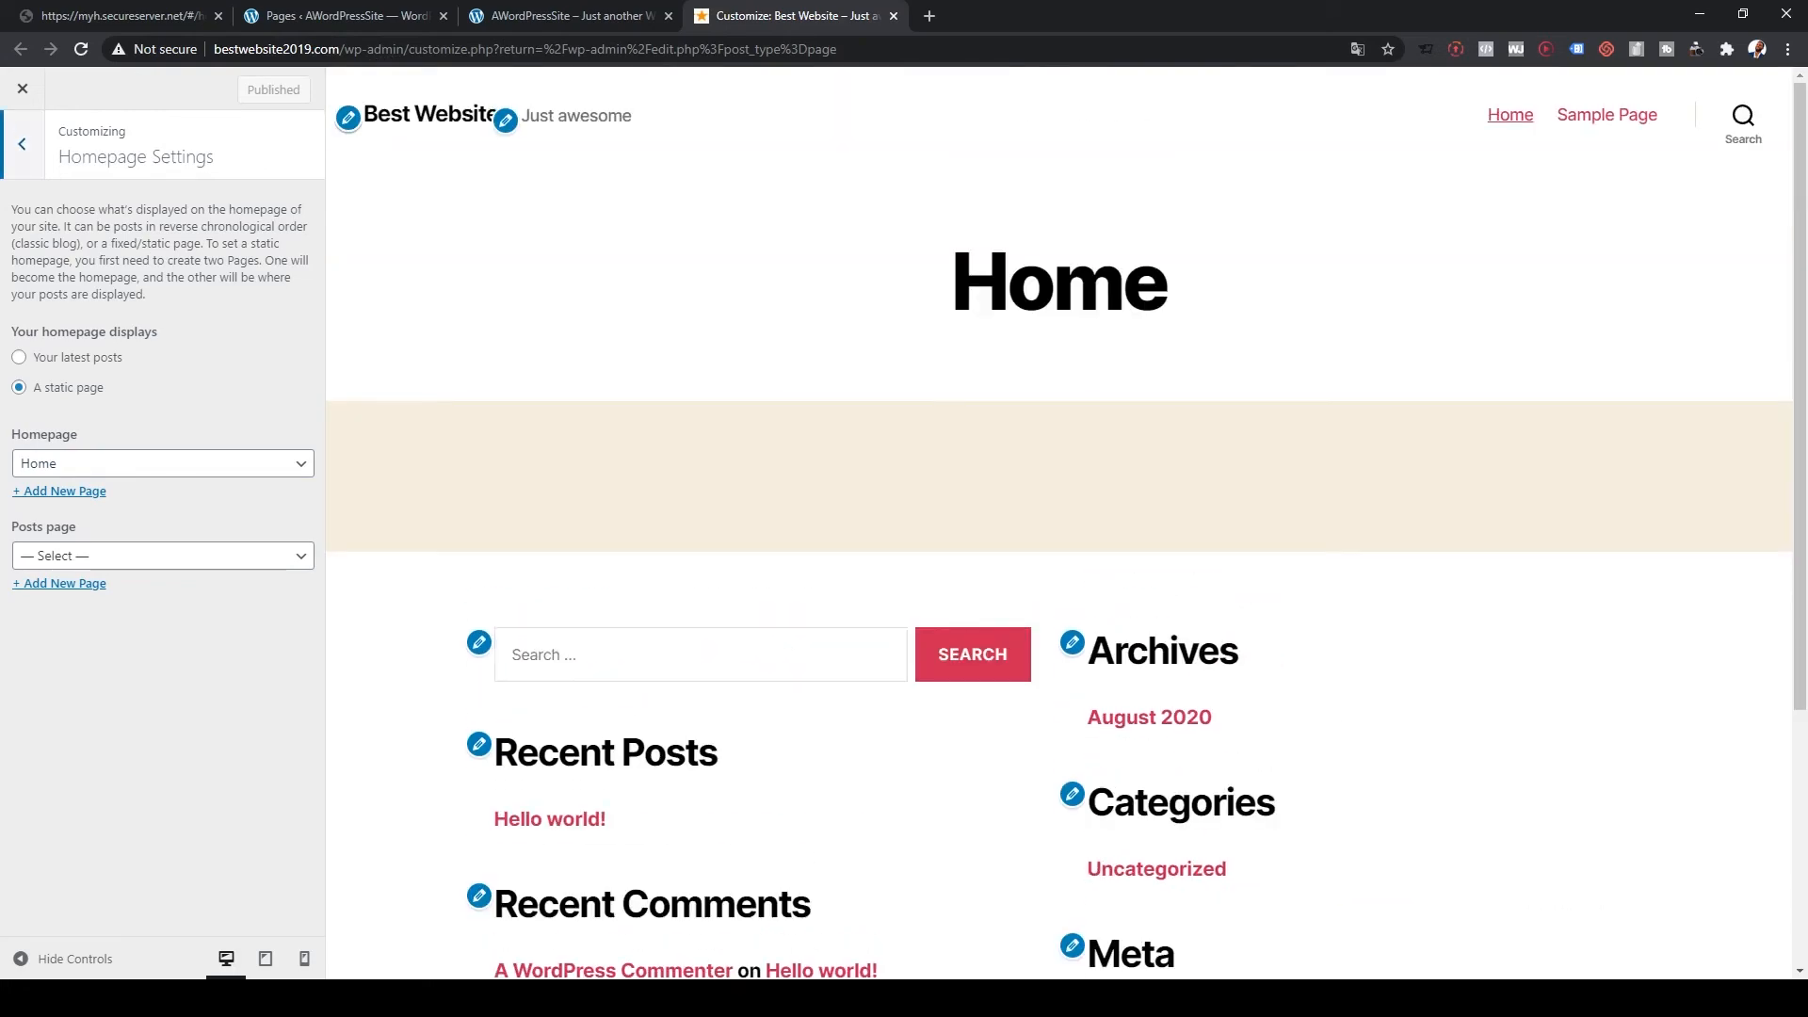
{"action": "left_click", "coordinate": [22, 143]}
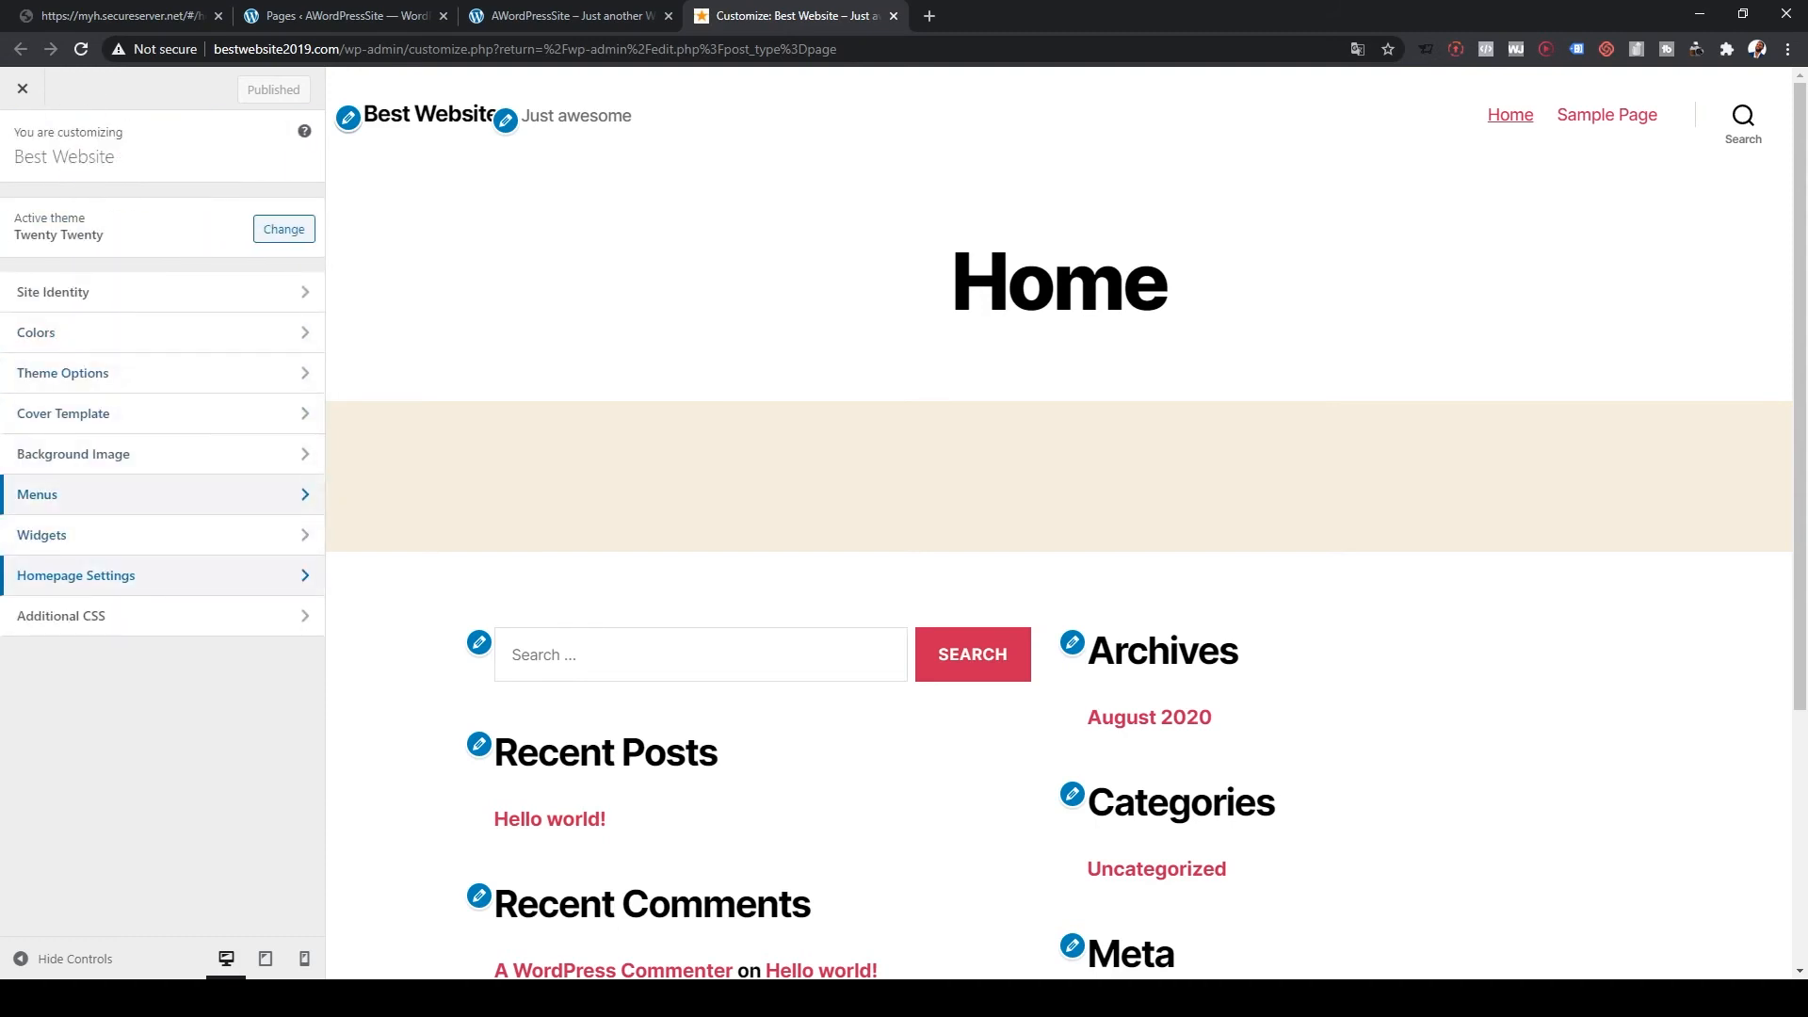
{"action": "left_click", "coordinate": [141, 494]}
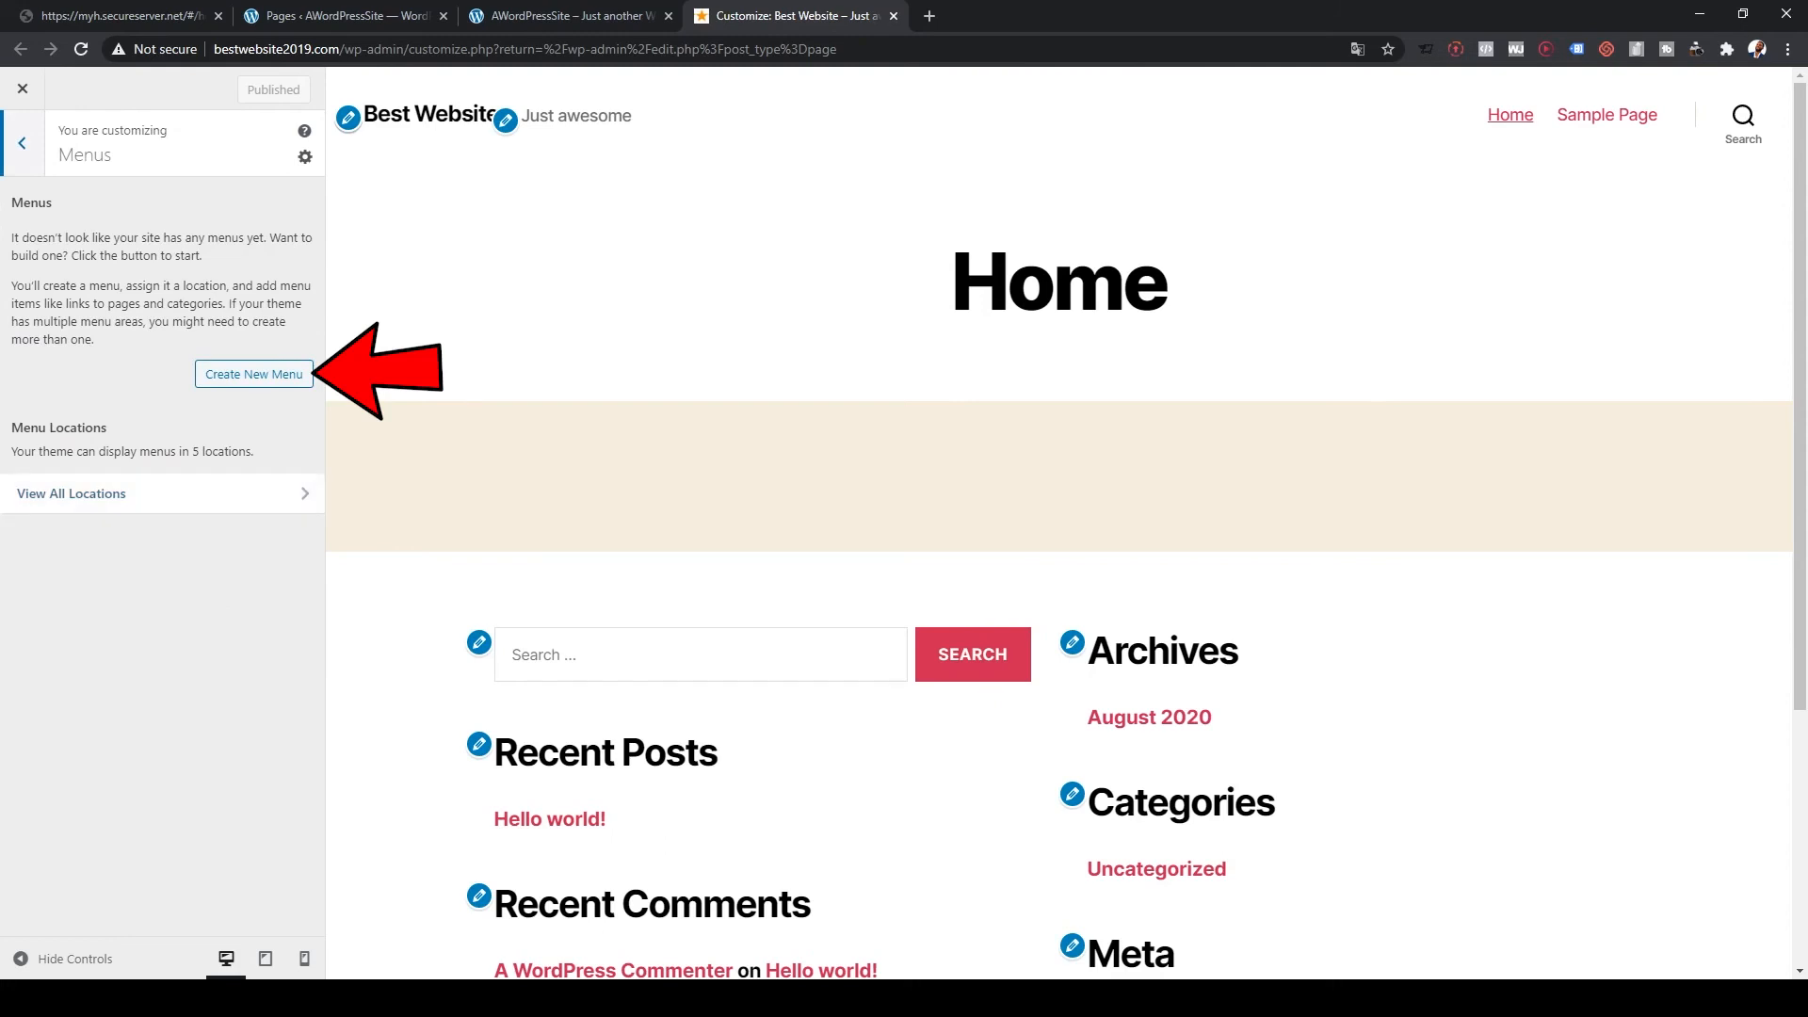
Step: Create a new menu named 'Main' assigned to all five menu locations
{"action": "left_click", "coordinate": [254, 374]}
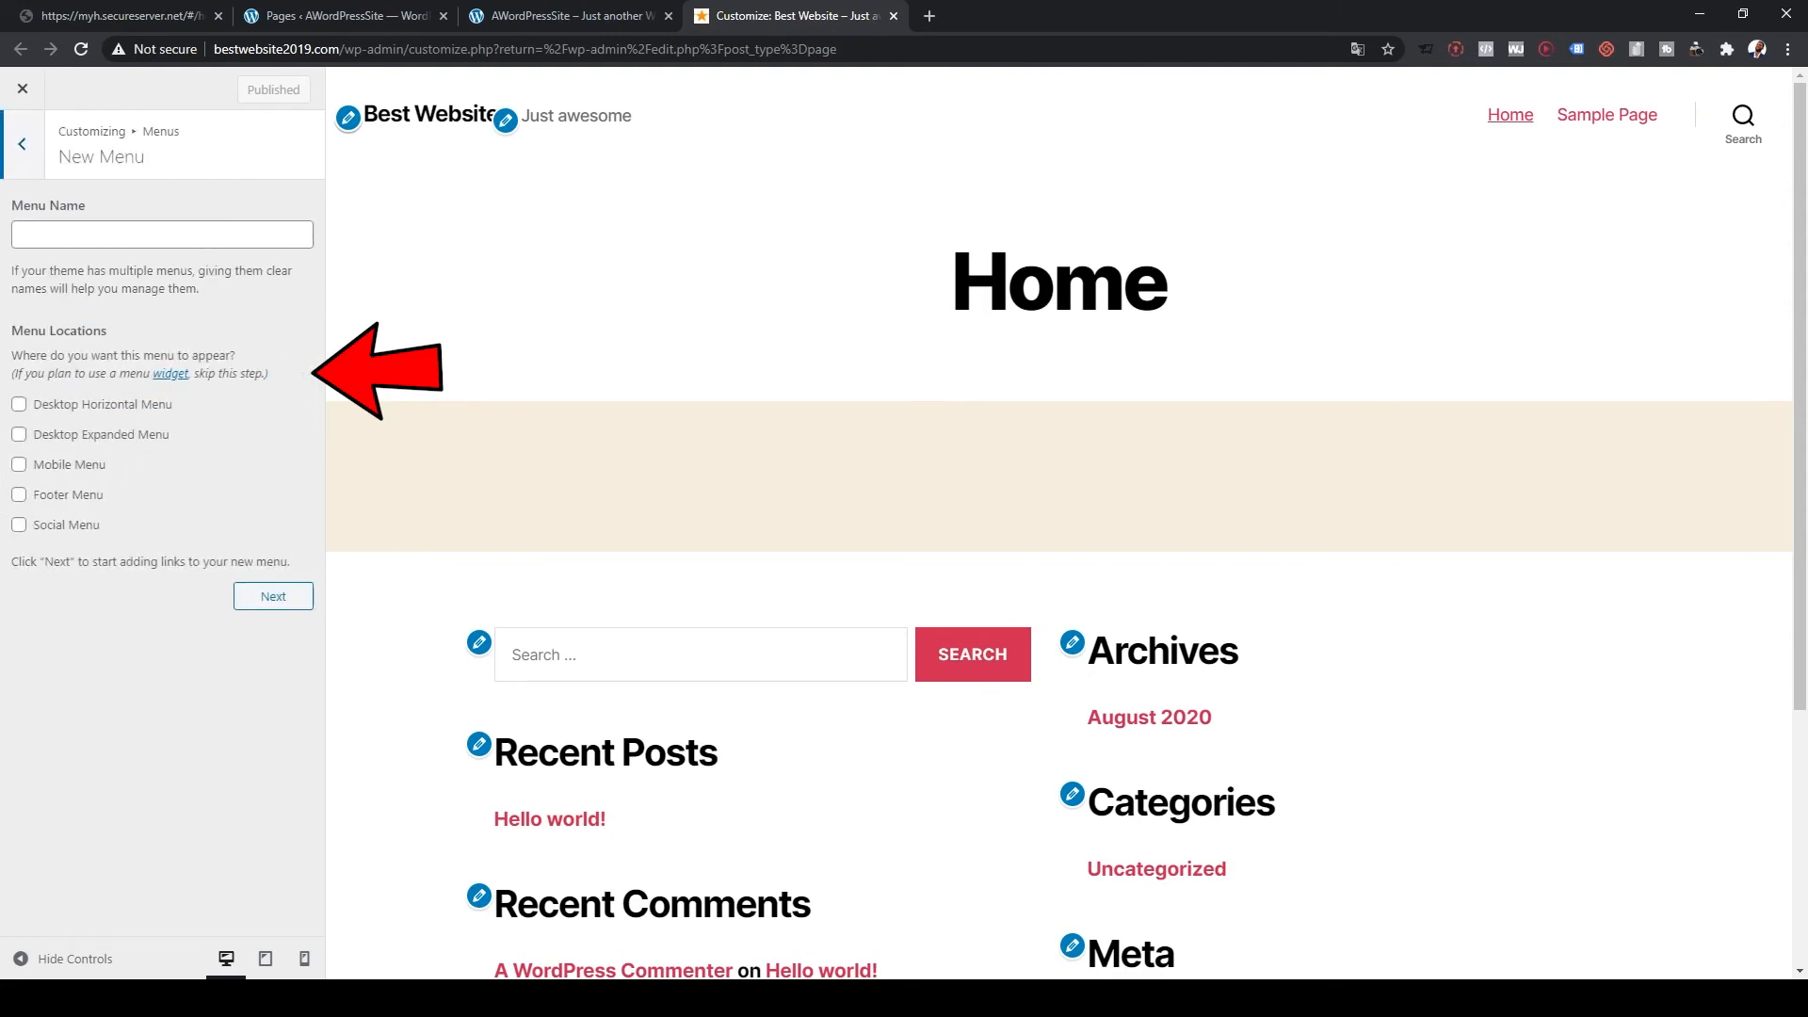
{"action": "left_click", "coordinate": [162, 235]}
{"action": "type", "text": "Main"}
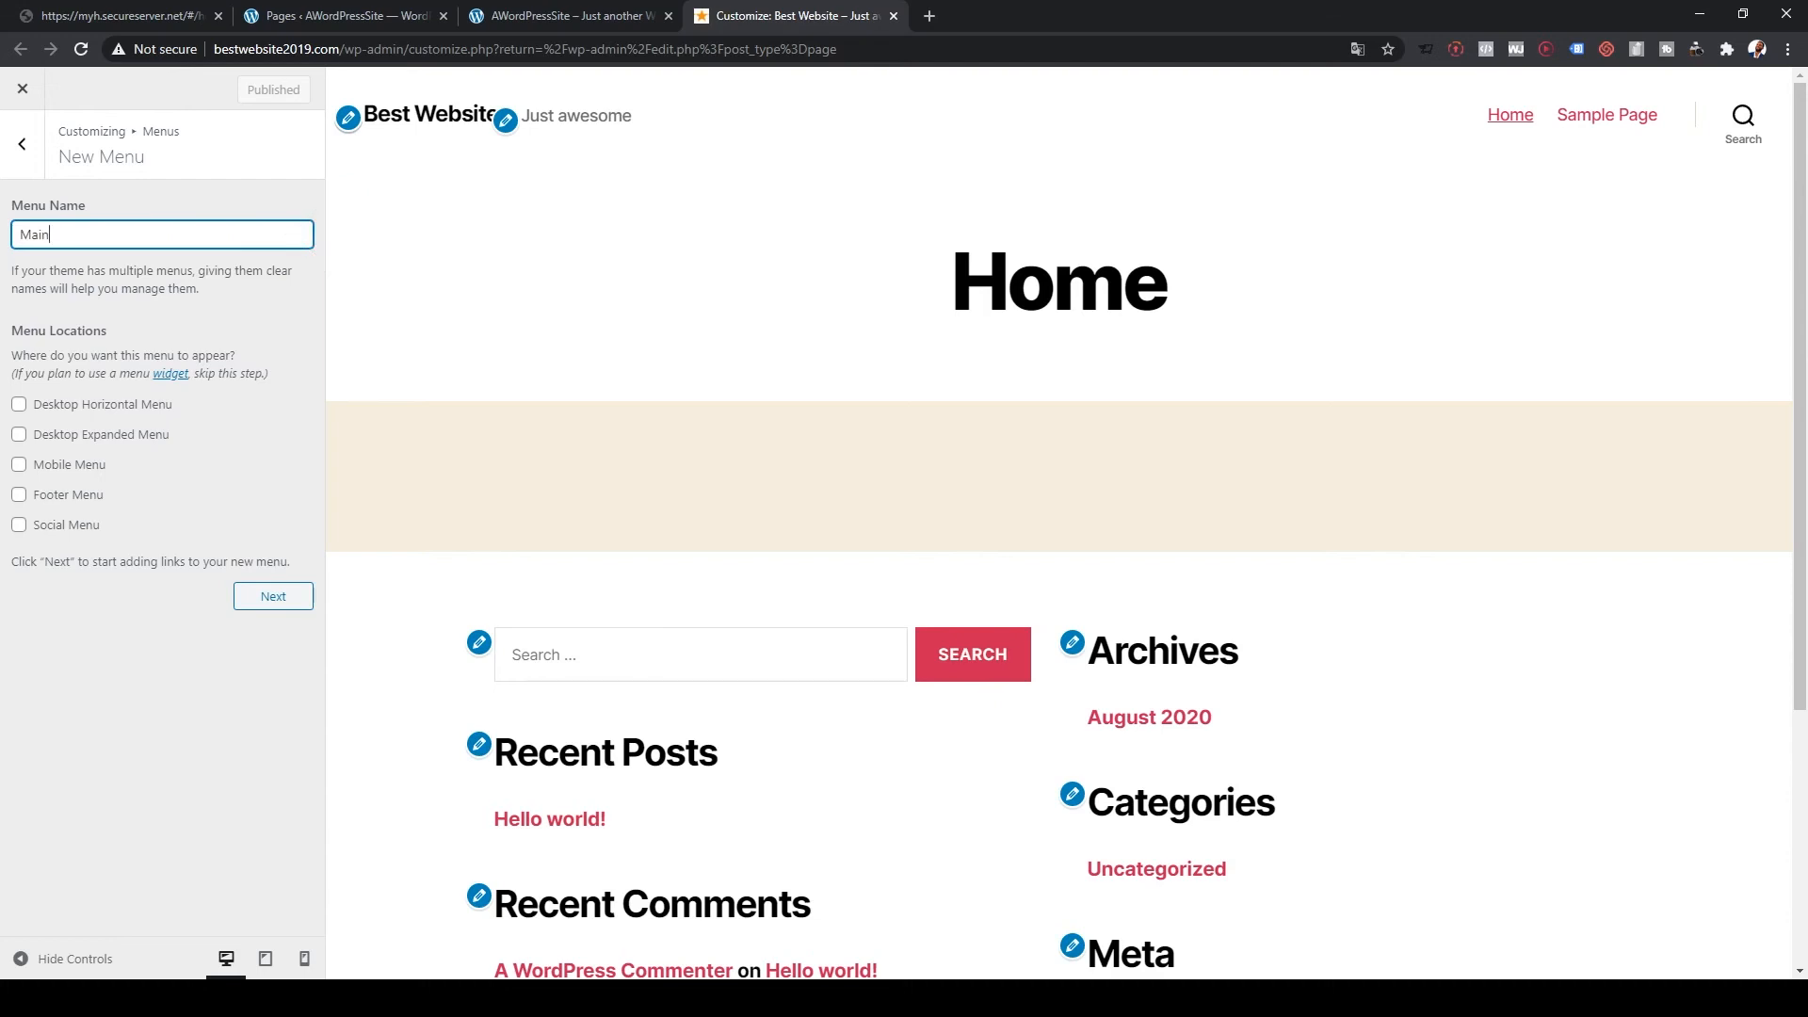
{"action": "left_click", "coordinate": [19, 465]}
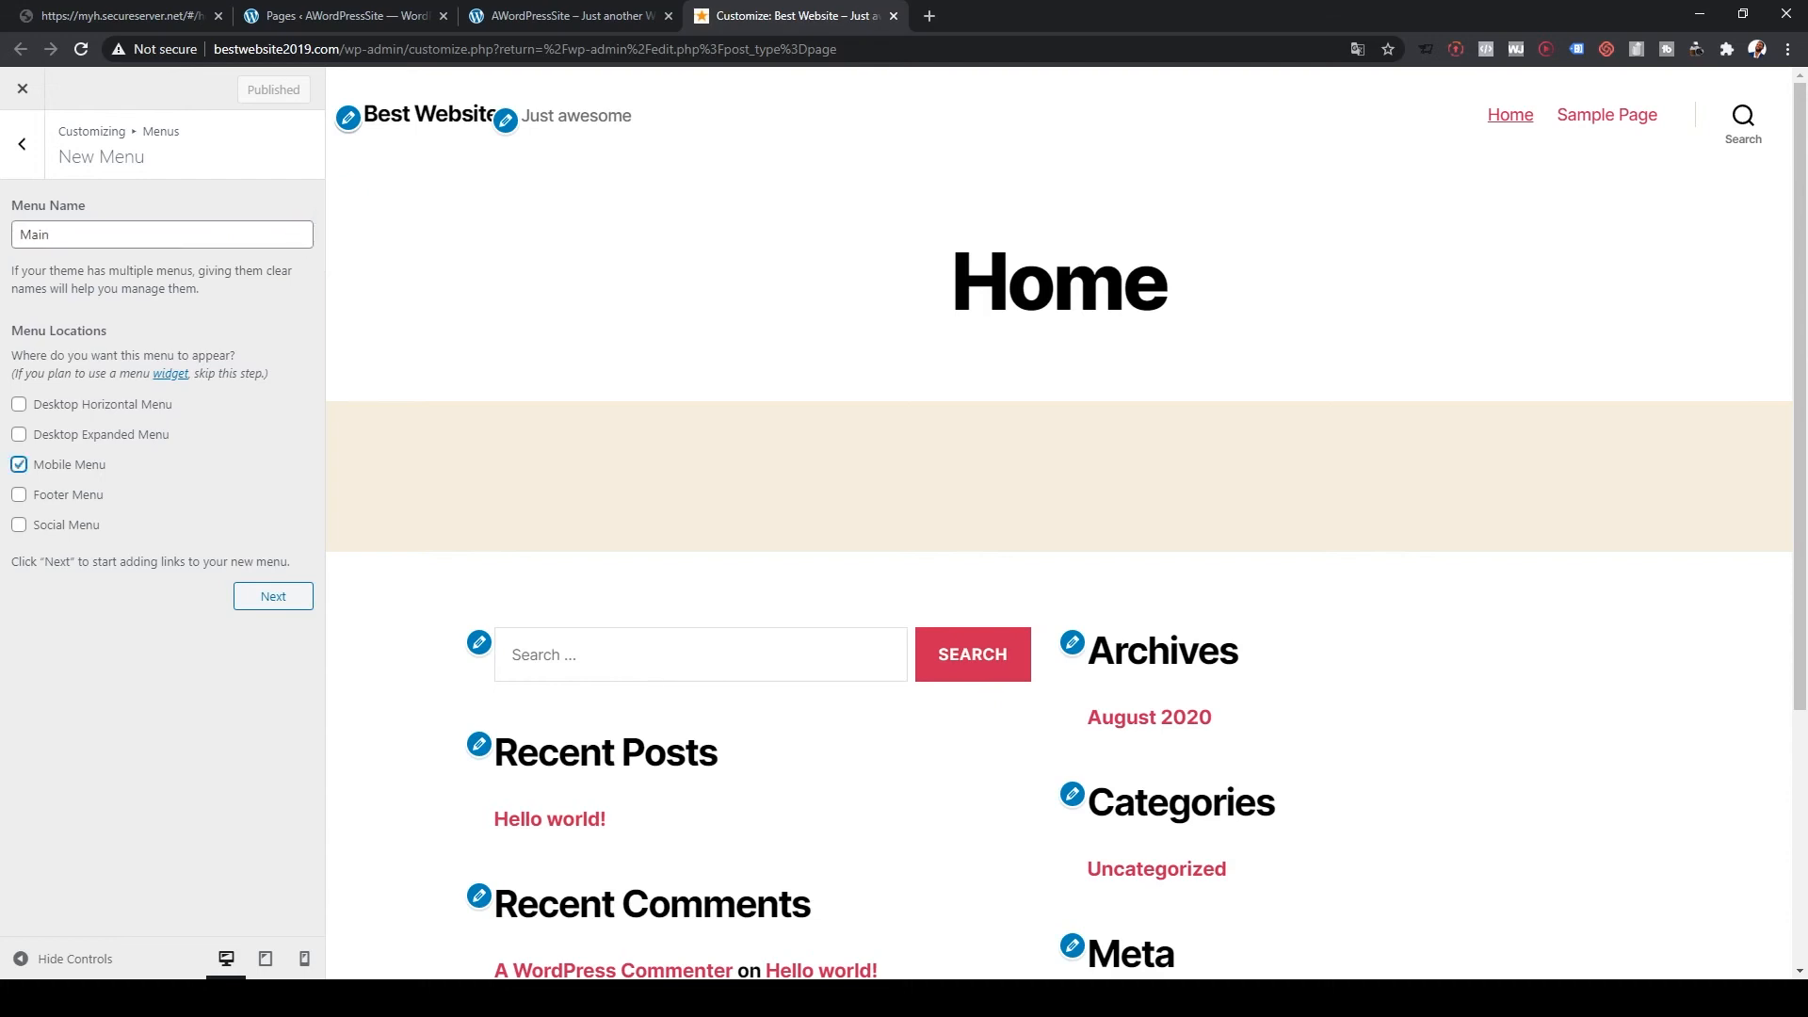
{"action": "left_click", "coordinate": [19, 434]}
{"action": "left_click", "coordinate": [19, 404]}
{"action": "left_click", "coordinate": [19, 525]}
{"action": "left_click", "coordinate": [19, 494]}
{"action": "left_click", "coordinate": [273, 596]}
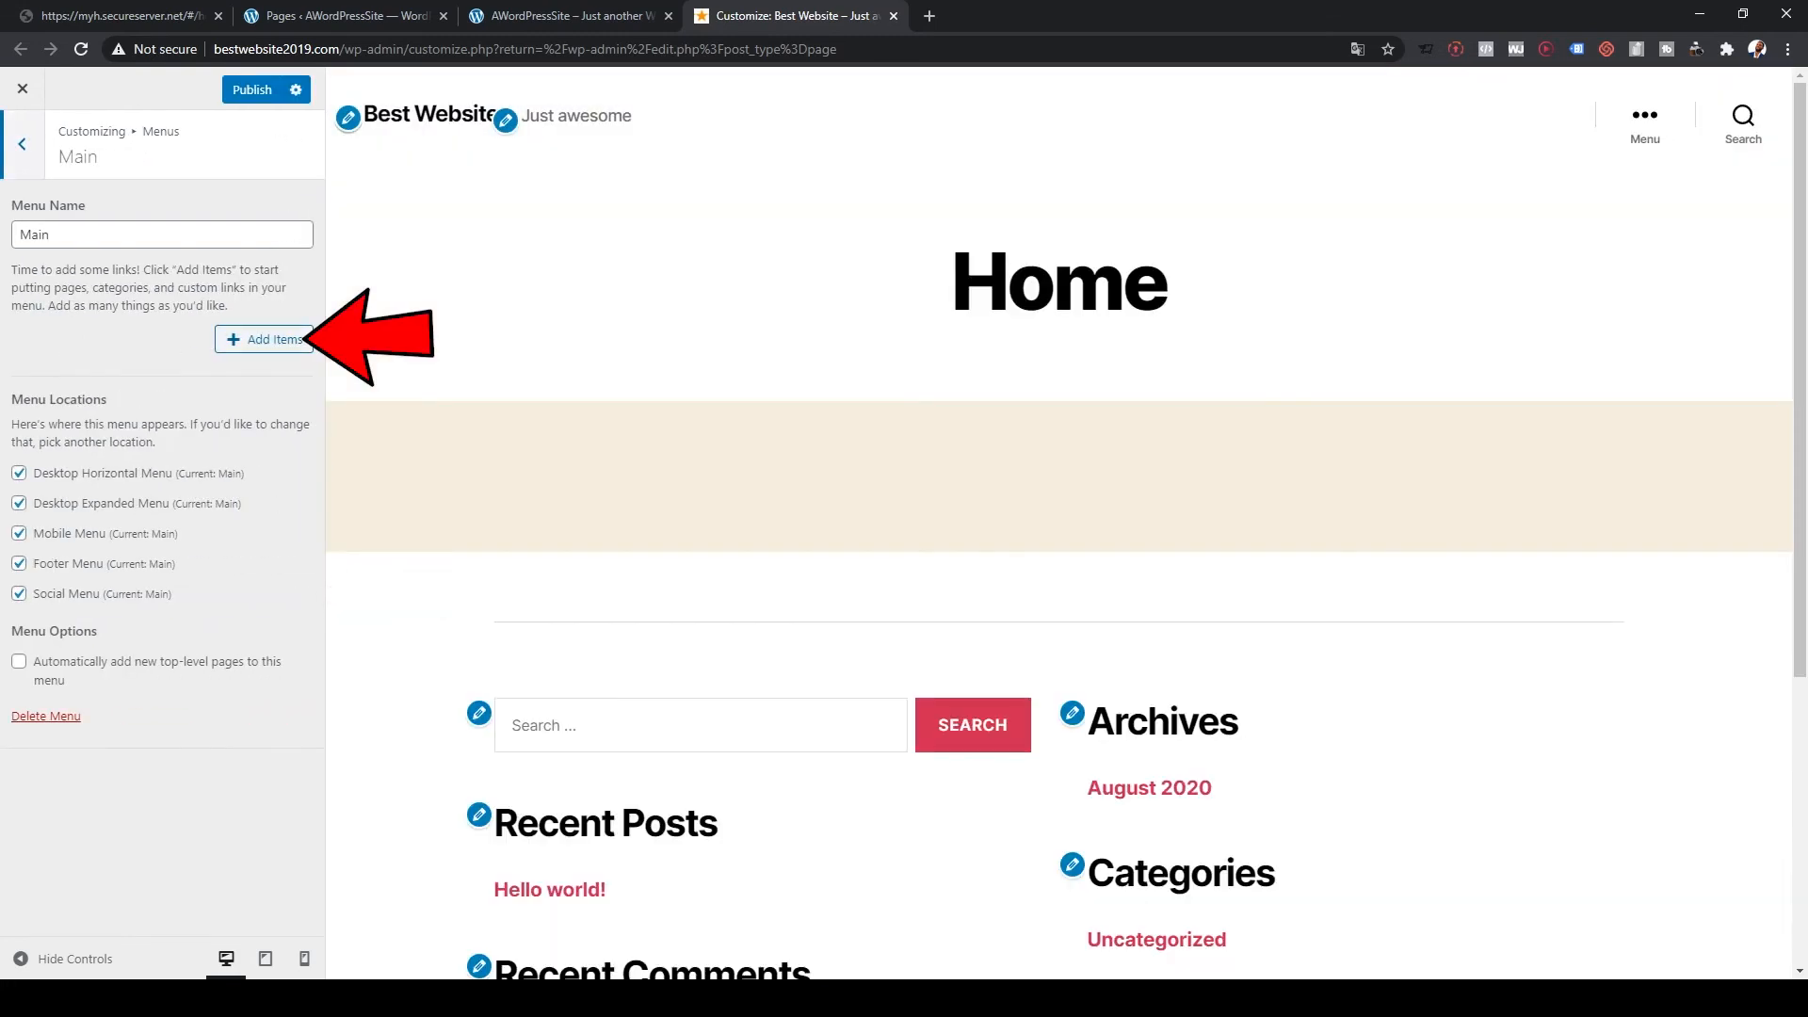
Step: Add the Home page to the Main menu and publish it
{"action": "left_click", "coordinate": [264, 339]}
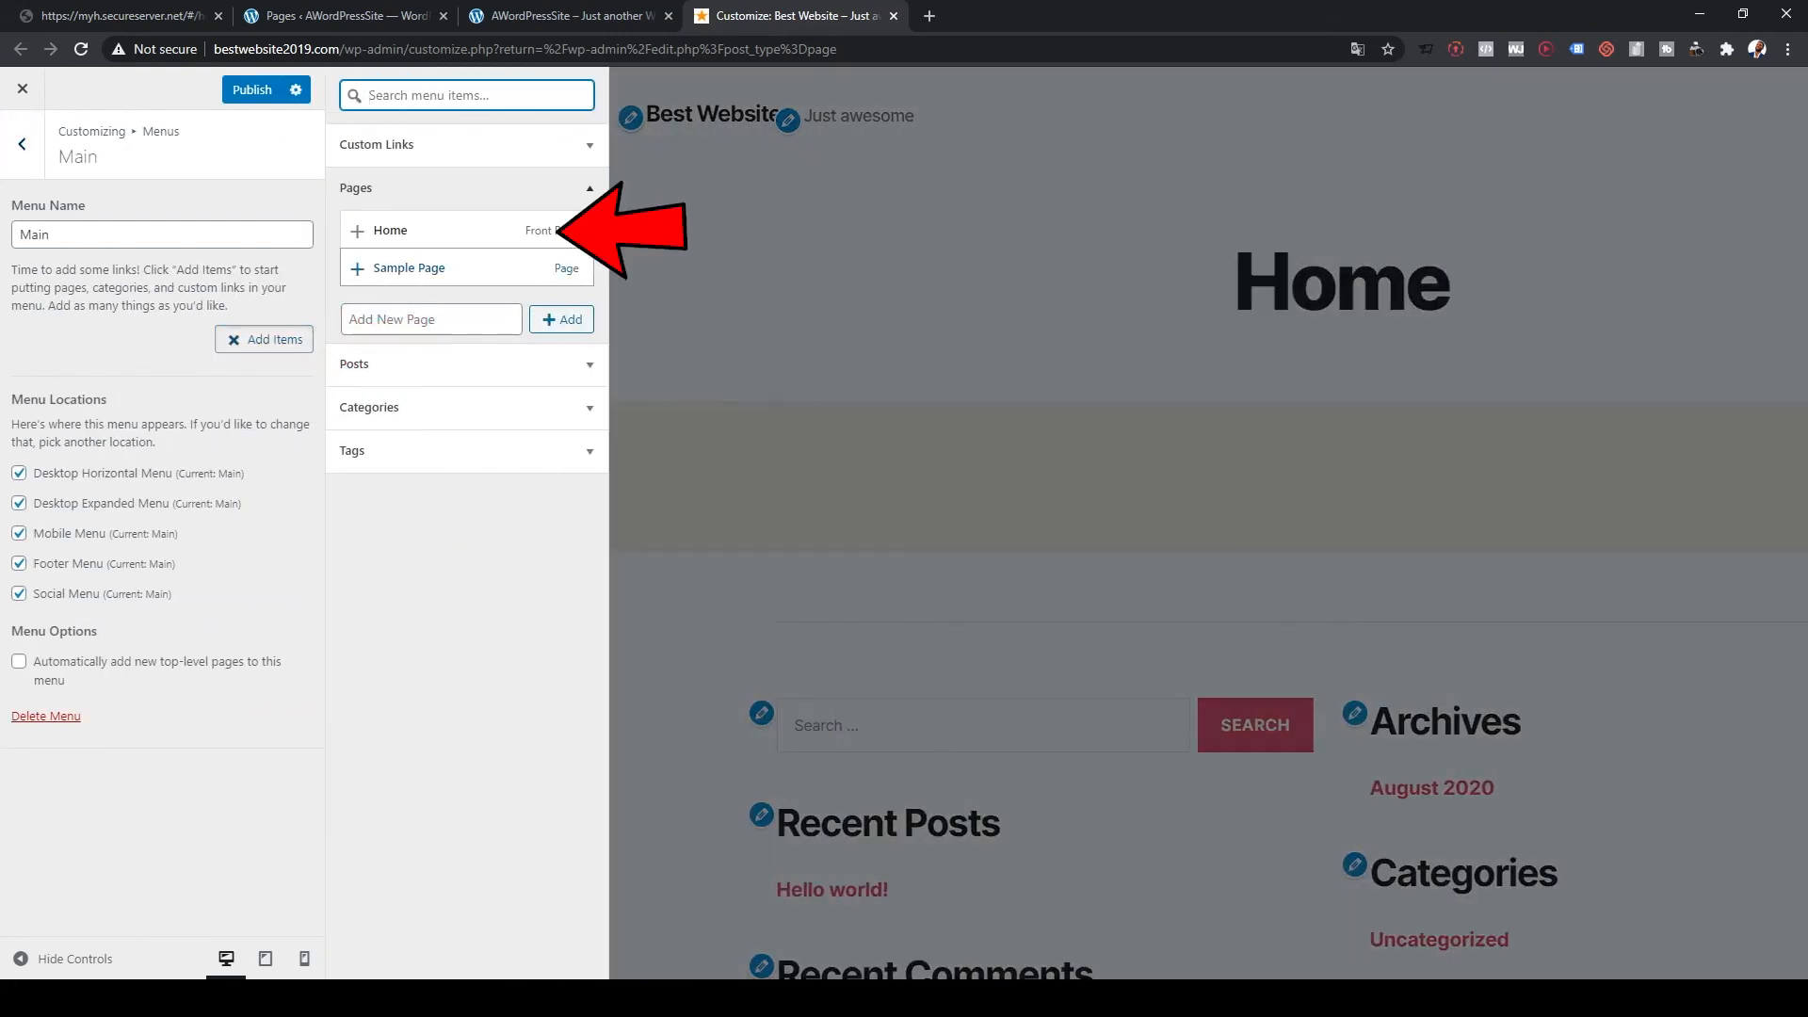
{"action": "left_click", "coordinate": [390, 231]}
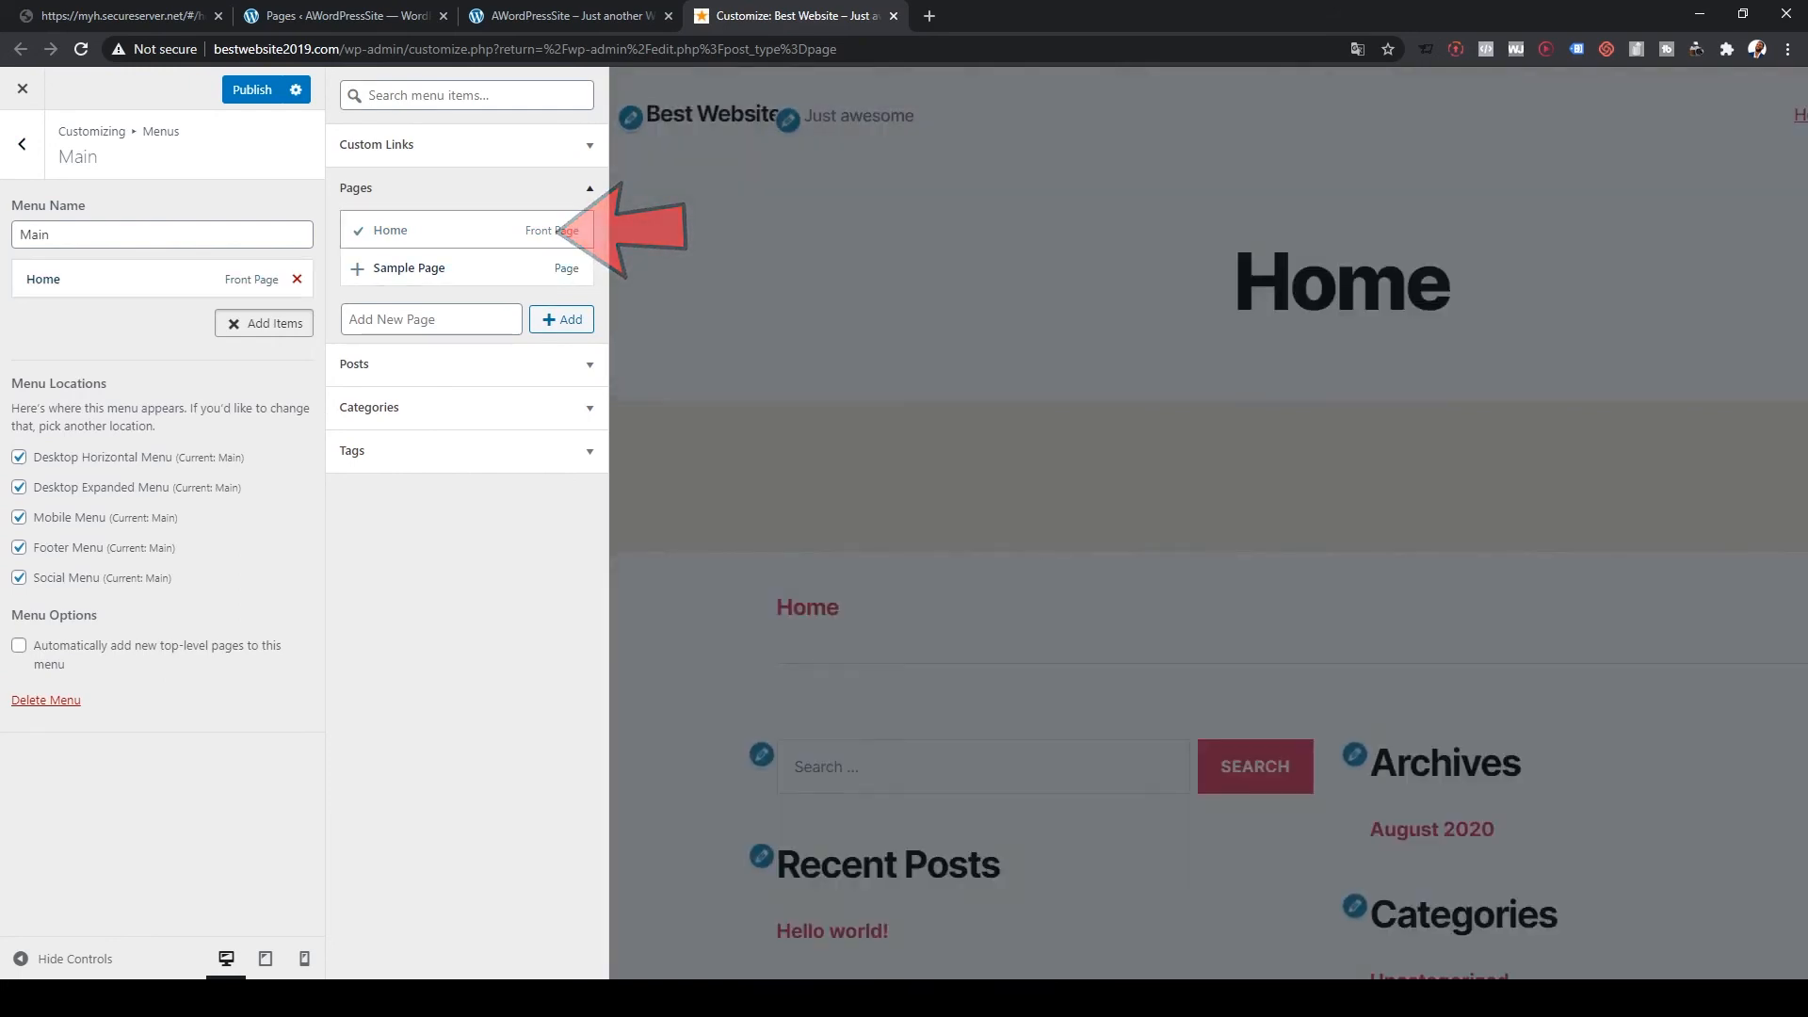
{"action": "left_click", "coordinate": [431, 320]}
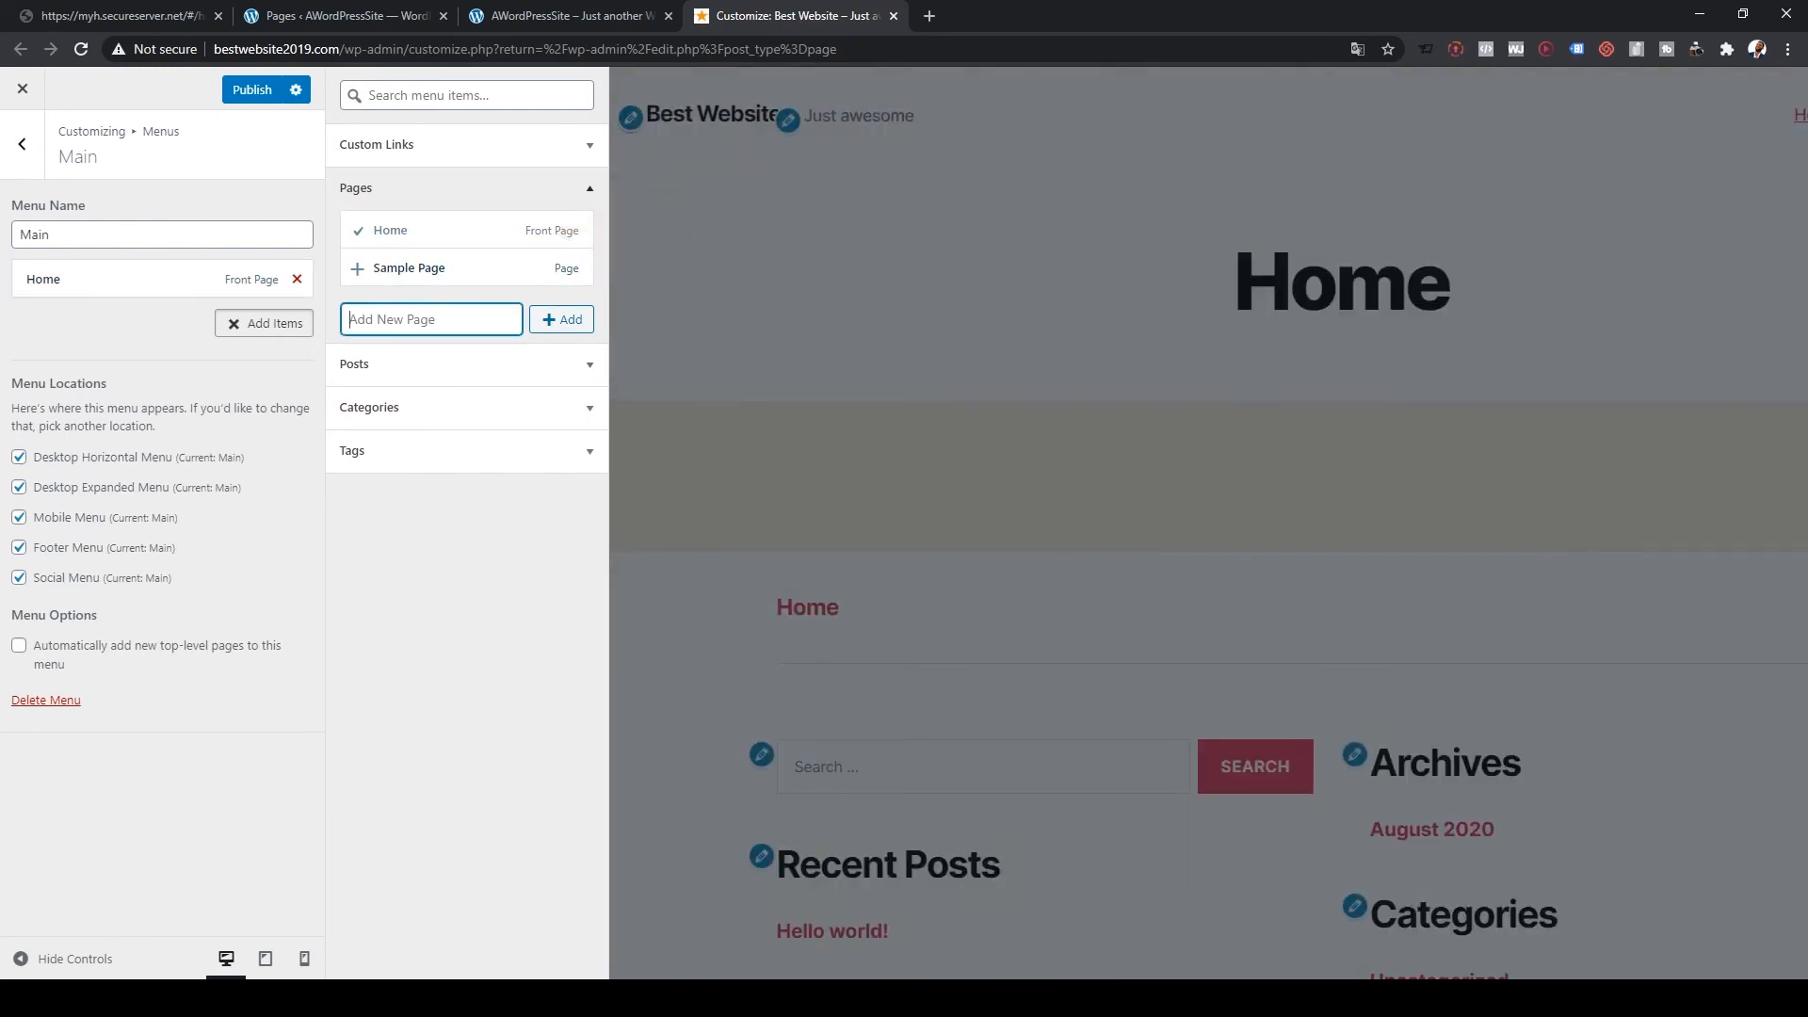
{"action": "left_click", "coordinate": [253, 89]}
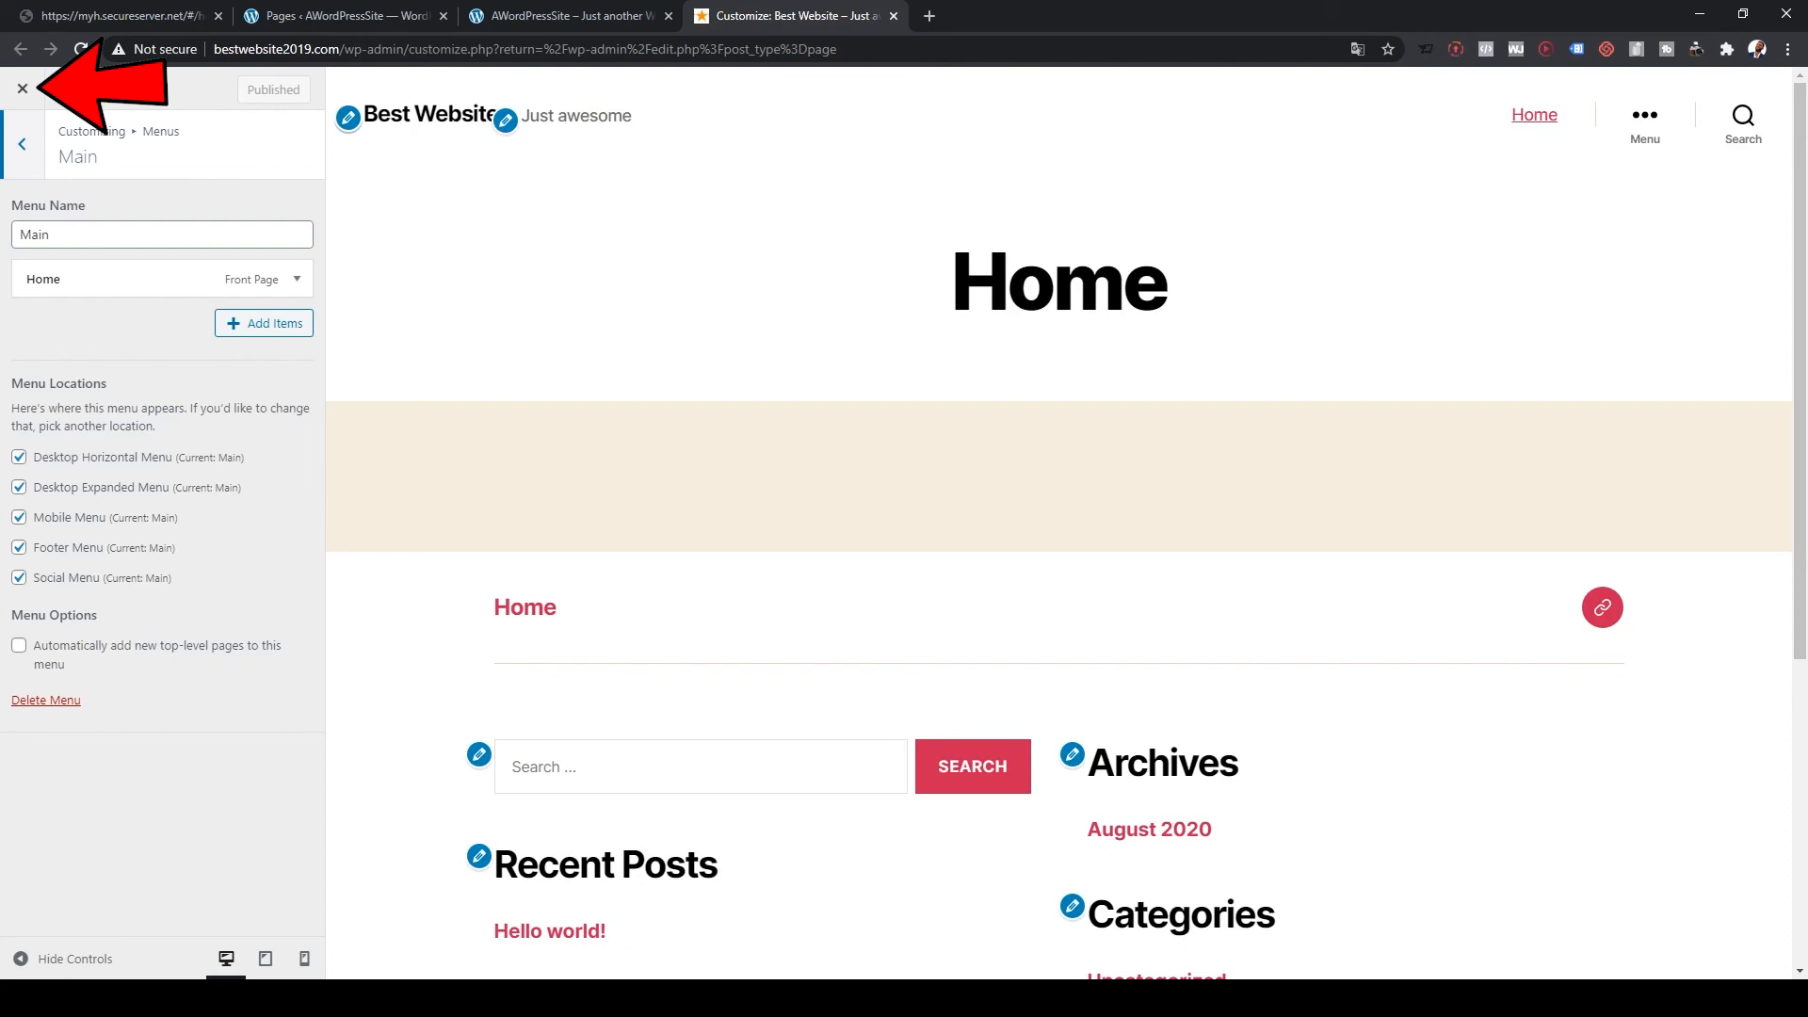
Step: Open Home in the page editor, preview it in a new tab, then edit it with Elementor
{"action": "left_click", "coordinate": [22, 88]}
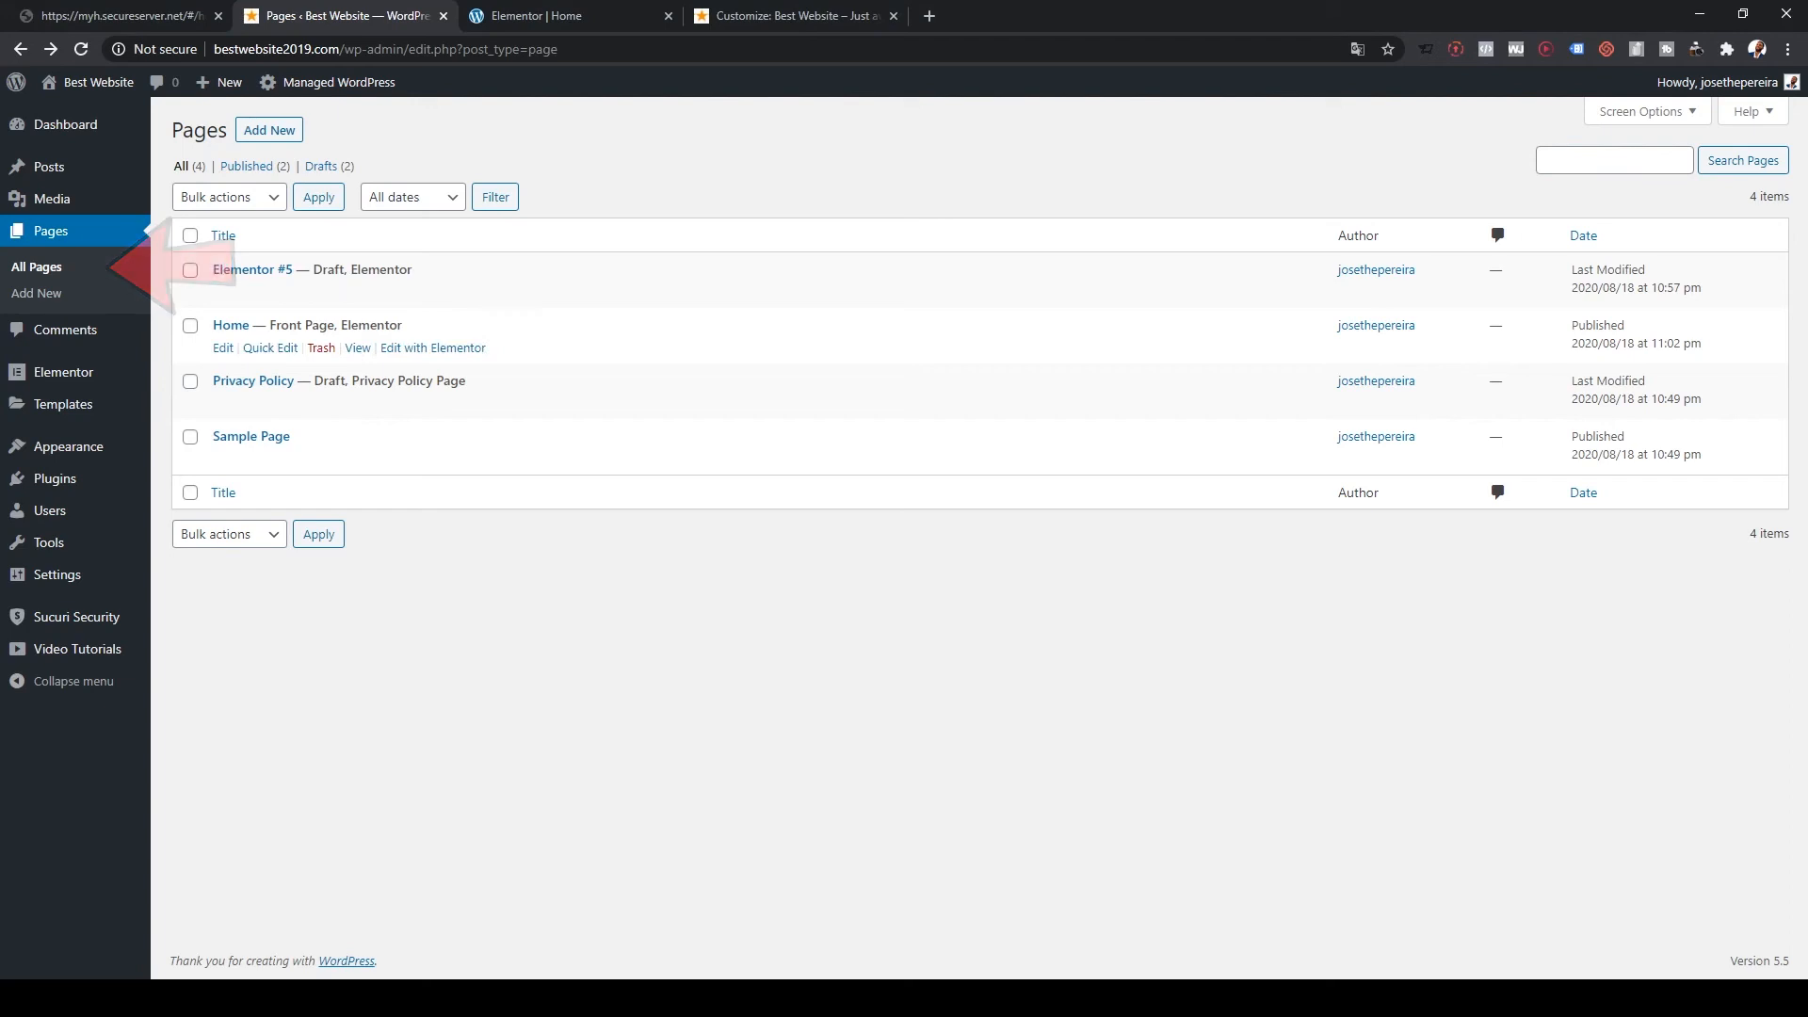
{"action": "left_click", "coordinate": [223, 348]}
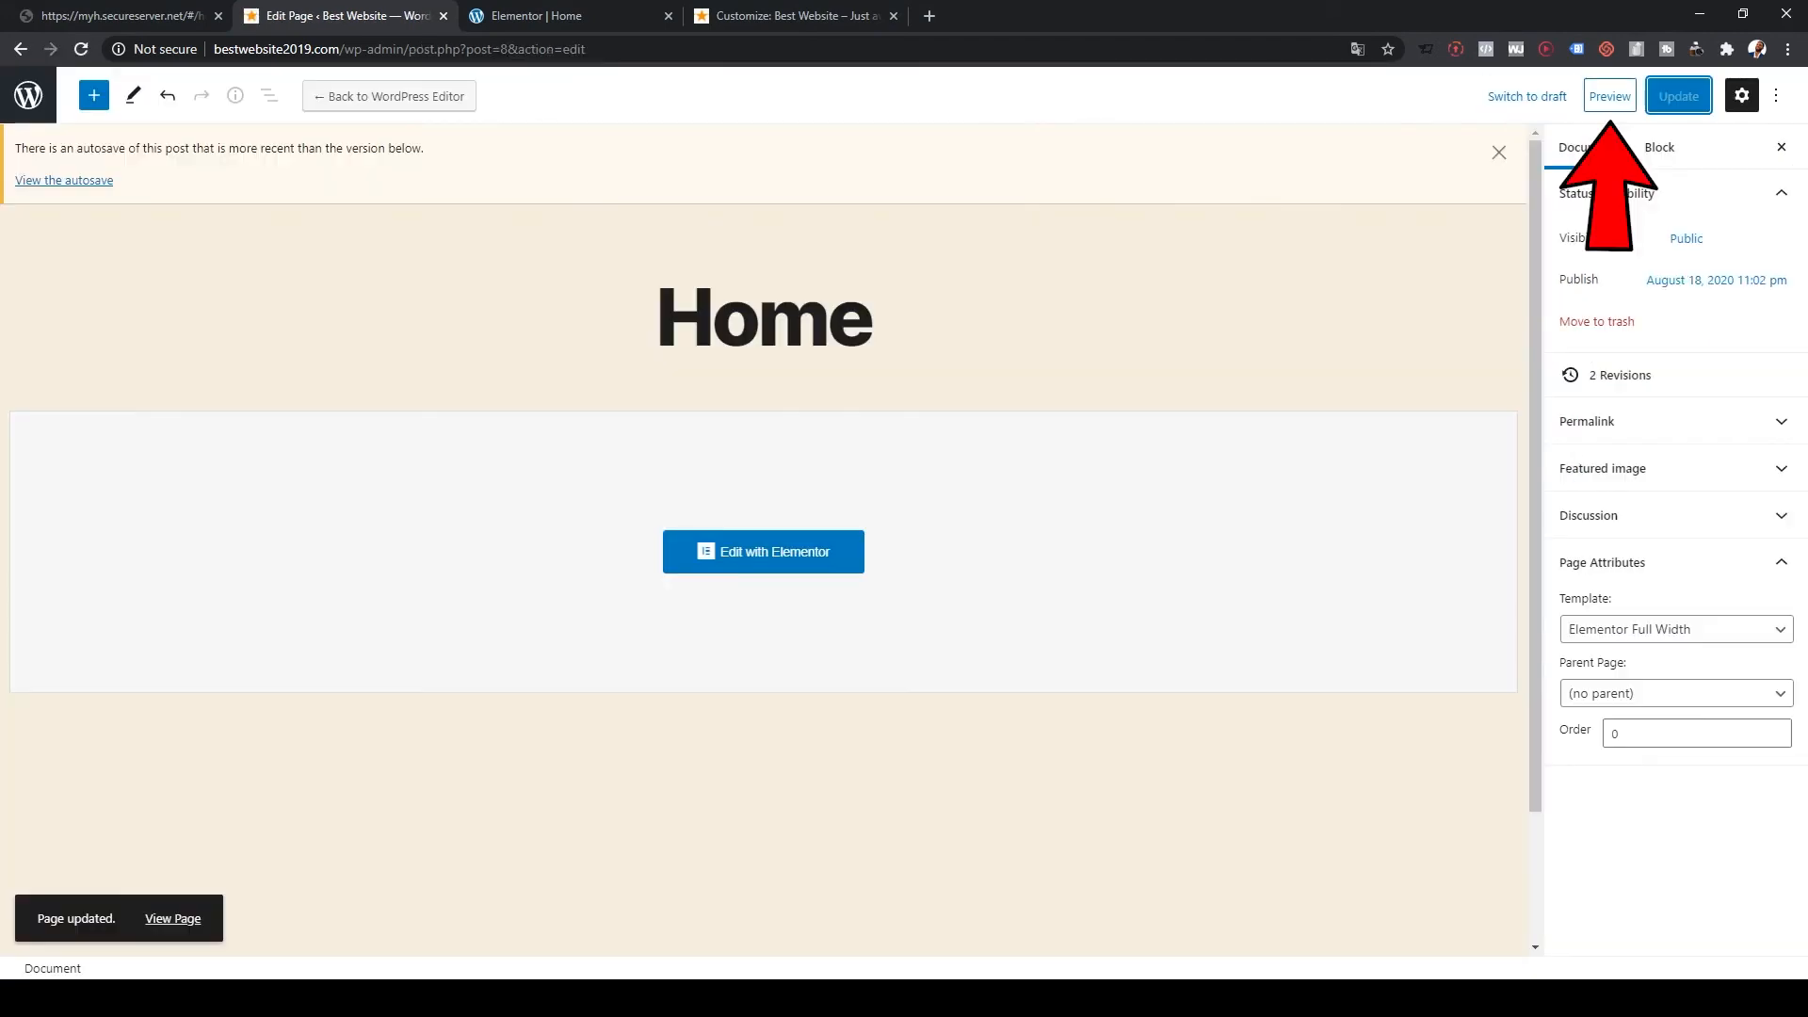
{"action": "left_click", "coordinate": [1610, 97]}
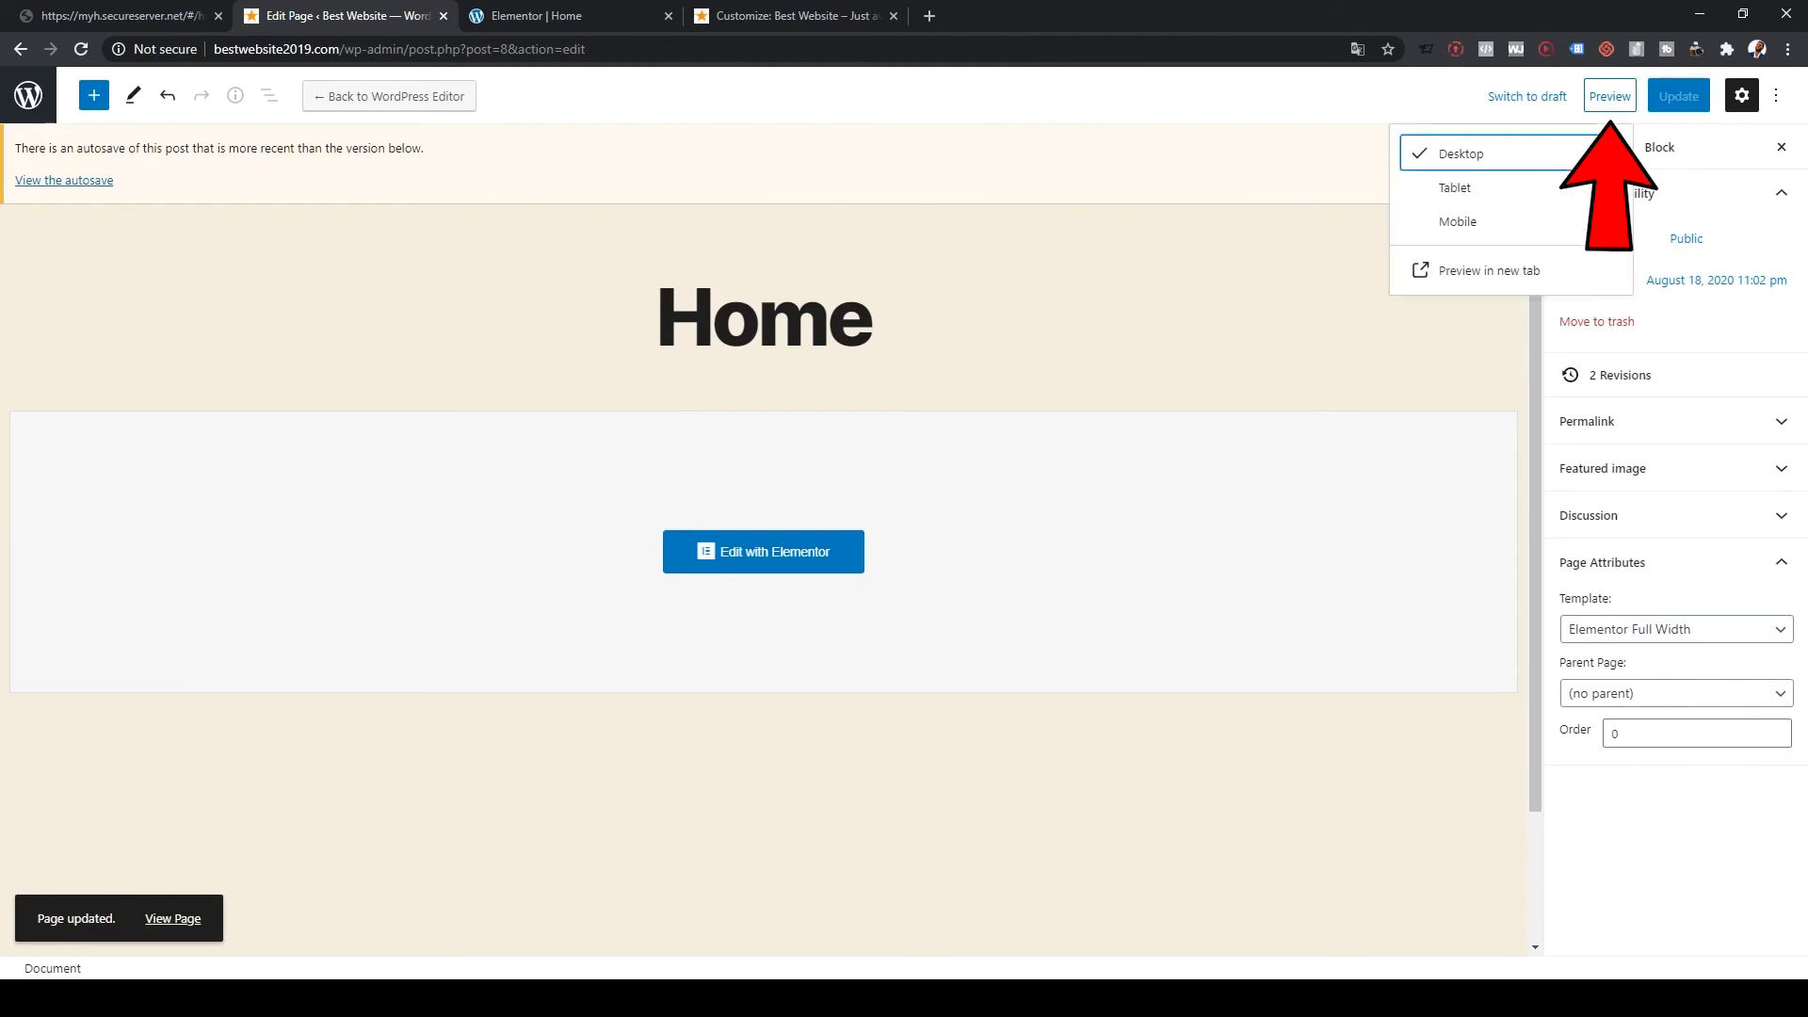
{"action": "left_click", "coordinate": [1488, 271]}
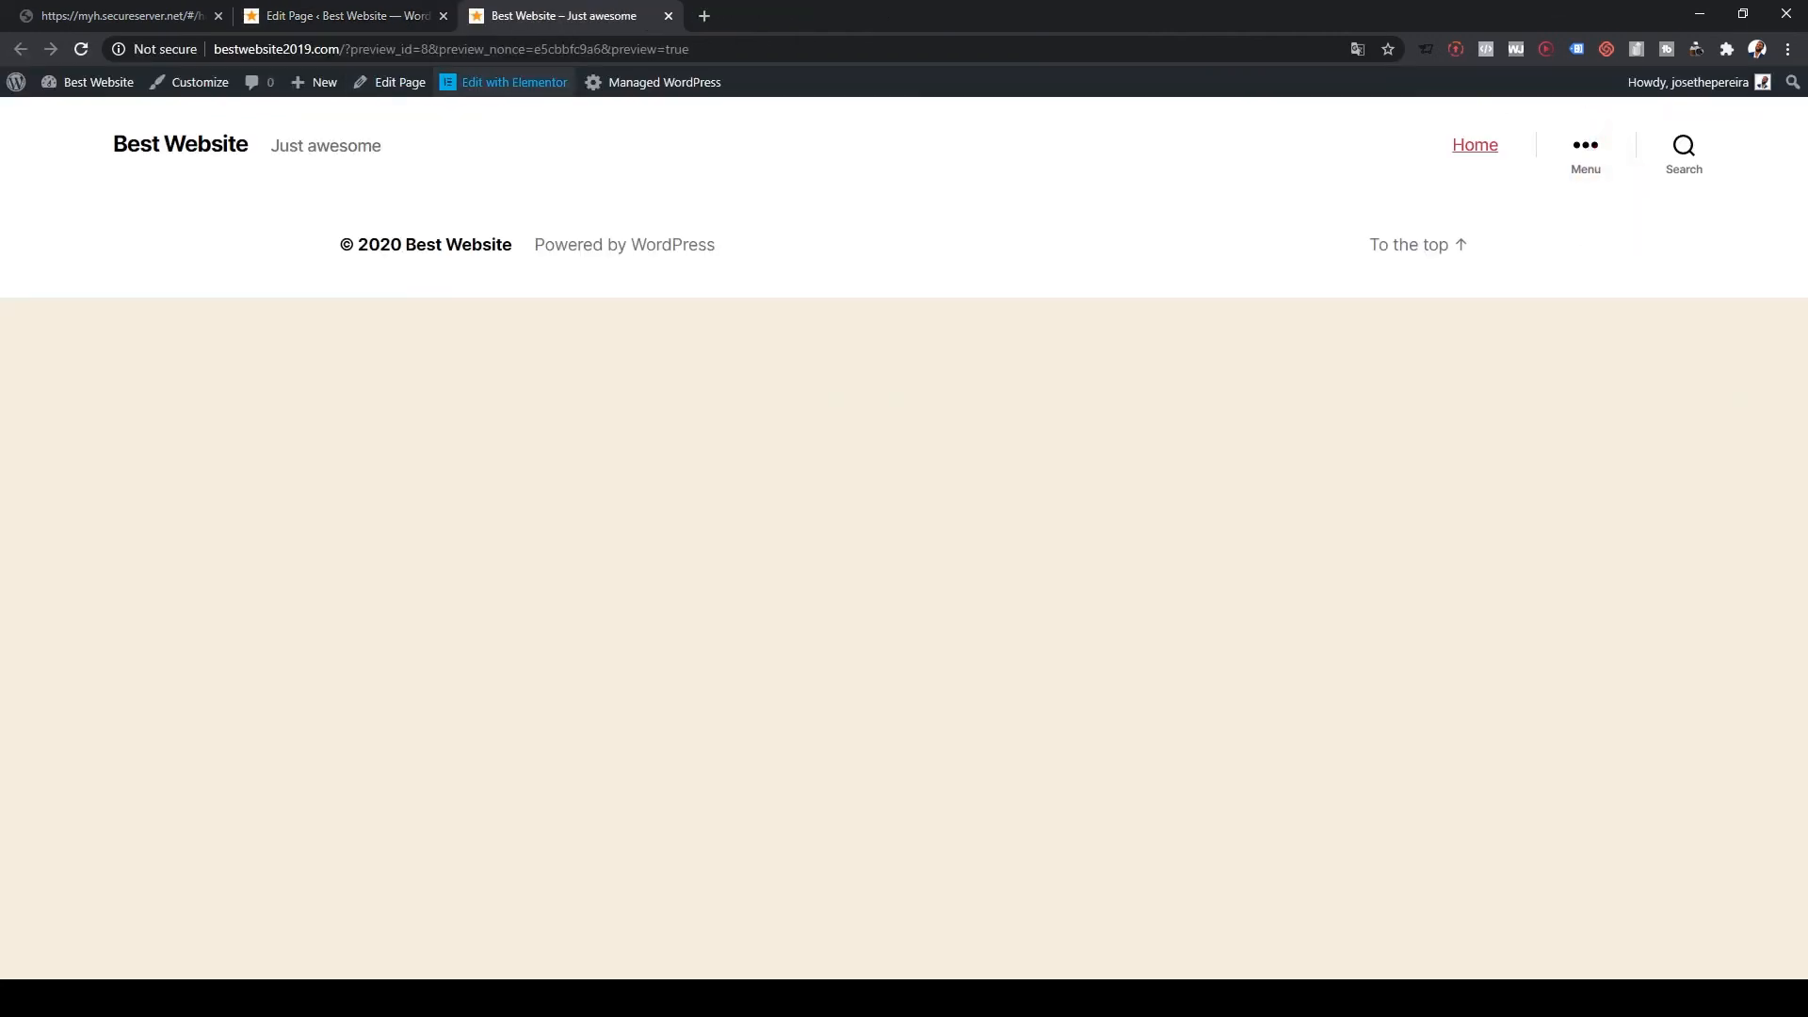
{"action": "left_click", "coordinate": [514, 82]}
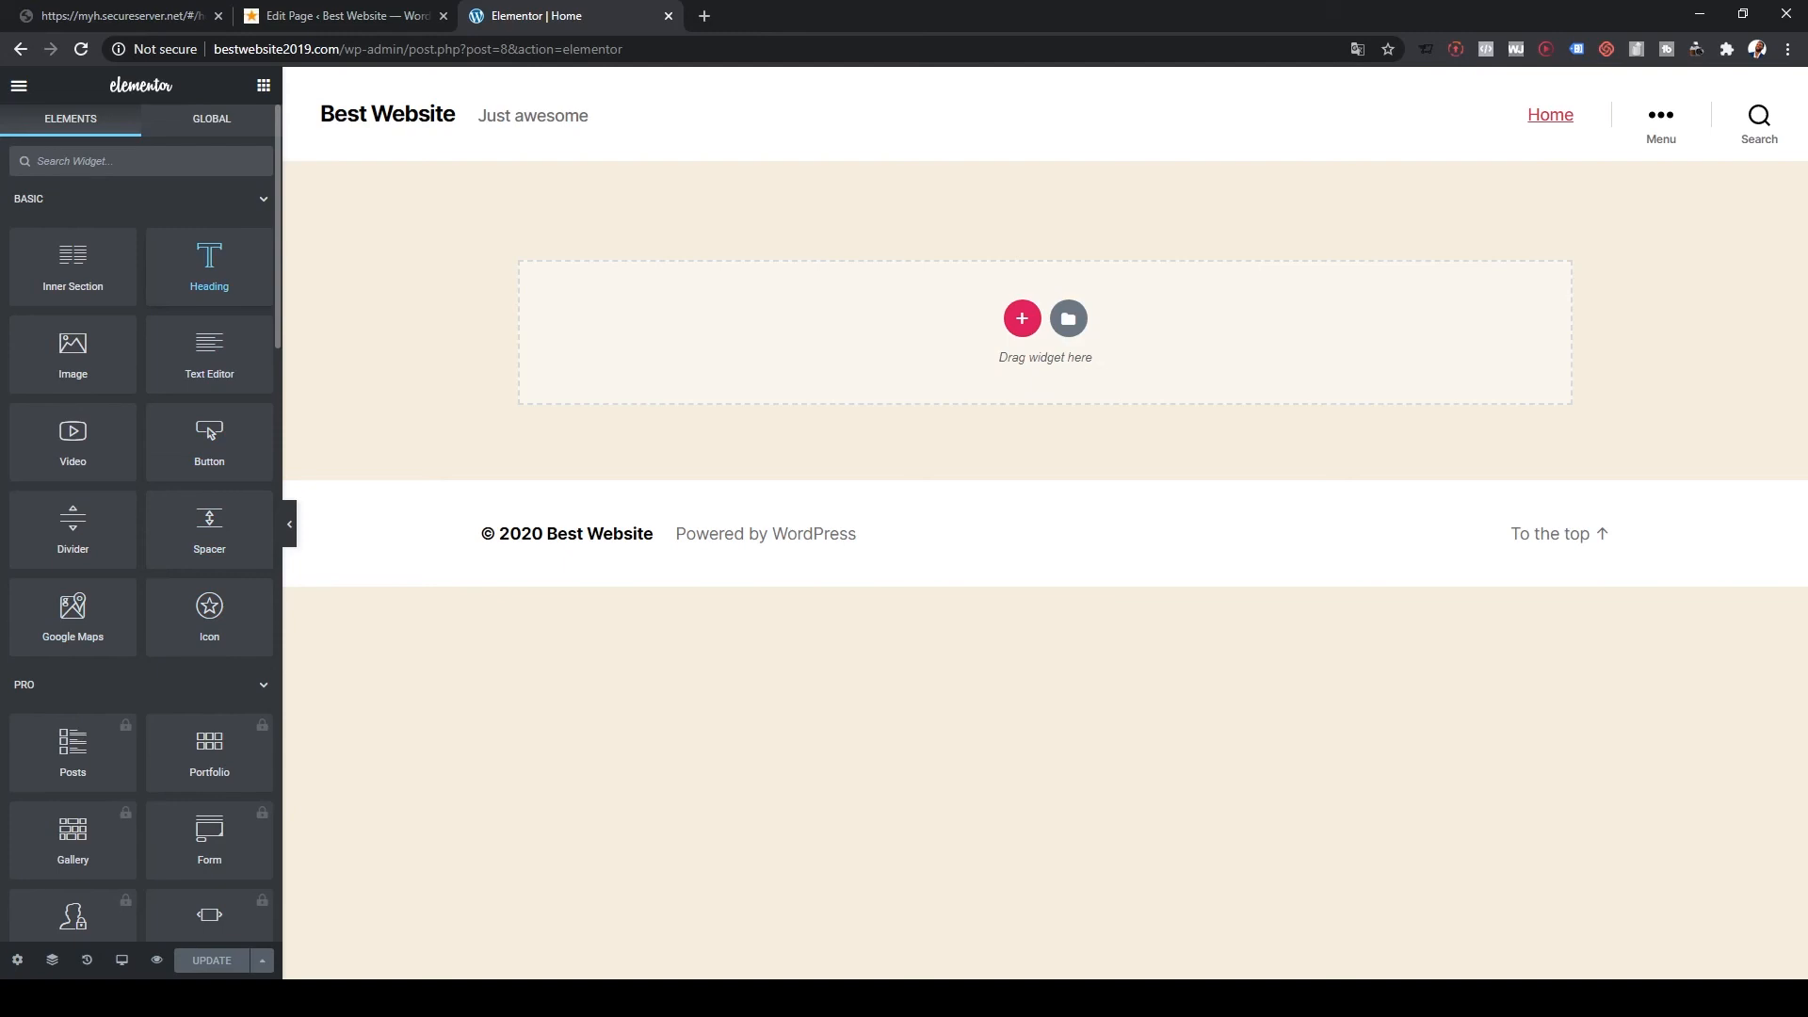
Step: Drag a Heading widget into the section and change its text to 'Welcome to our Website'
{"action": "left_click_drag", "start_coordinate": [209, 266], "coordinate": [1045, 333]}
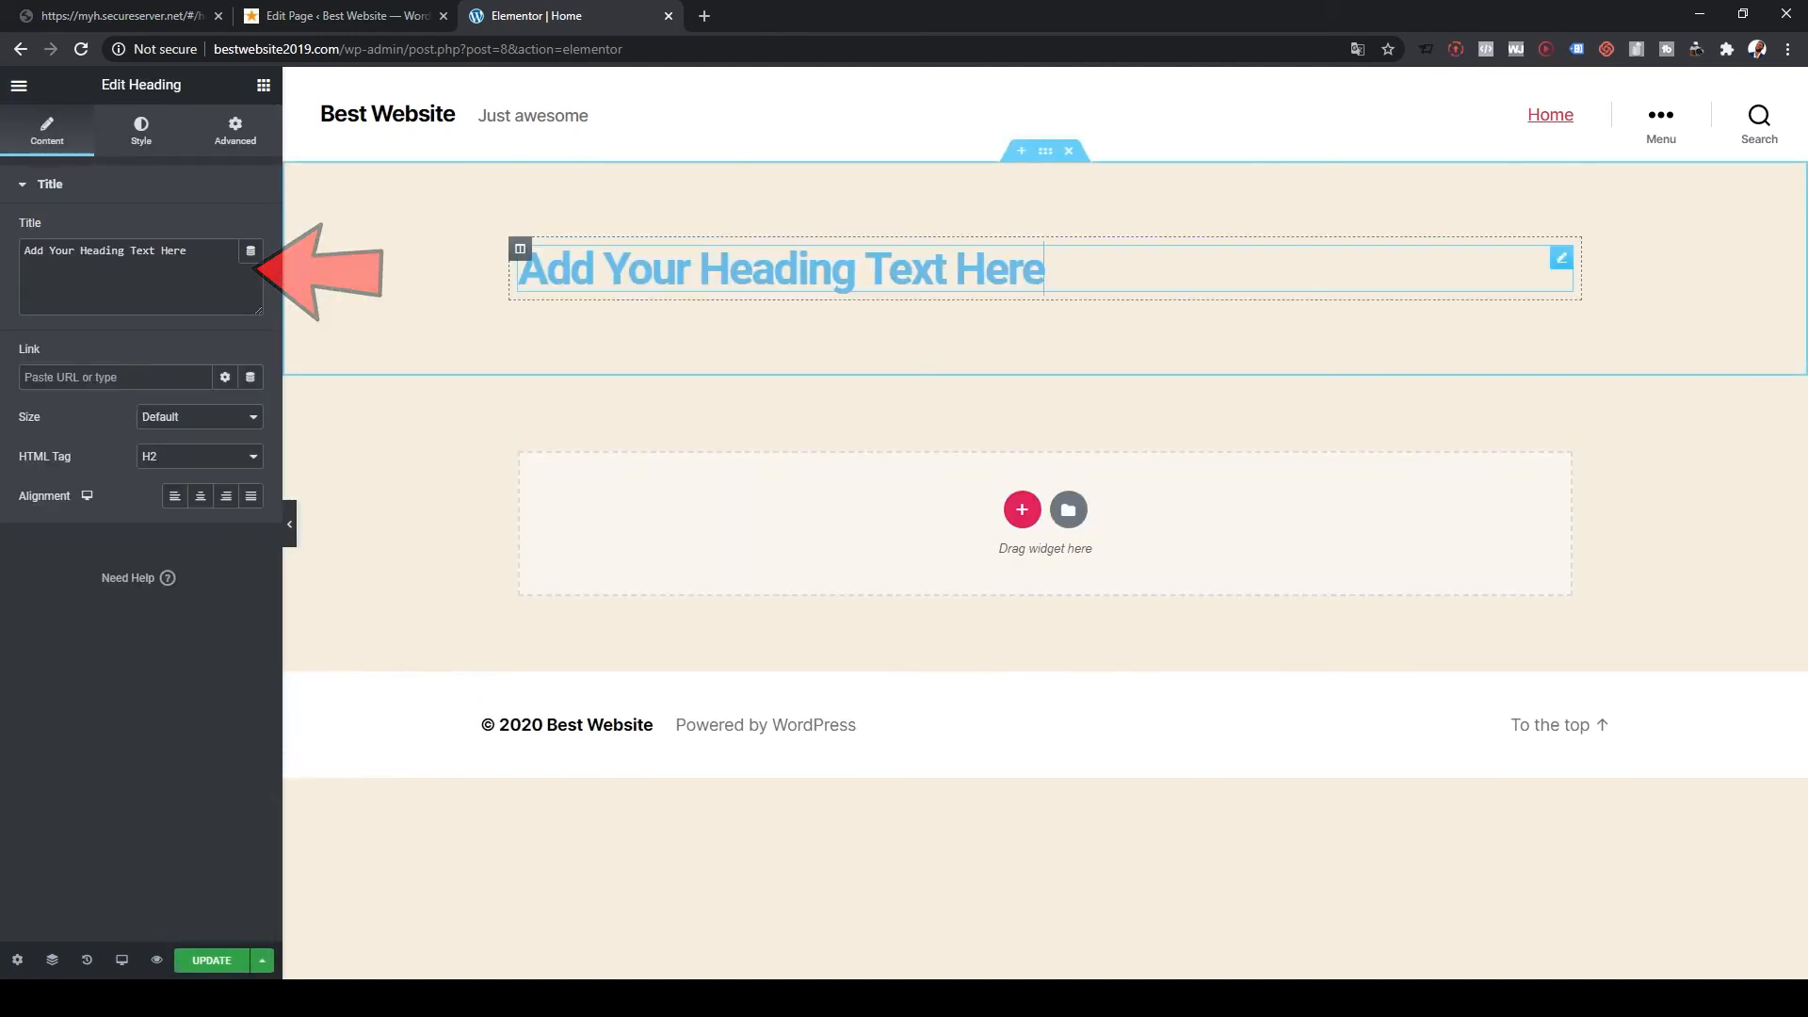
{"action": "left_click_drag", "start_coordinate": [1043, 270], "coordinate": [519, 271]}
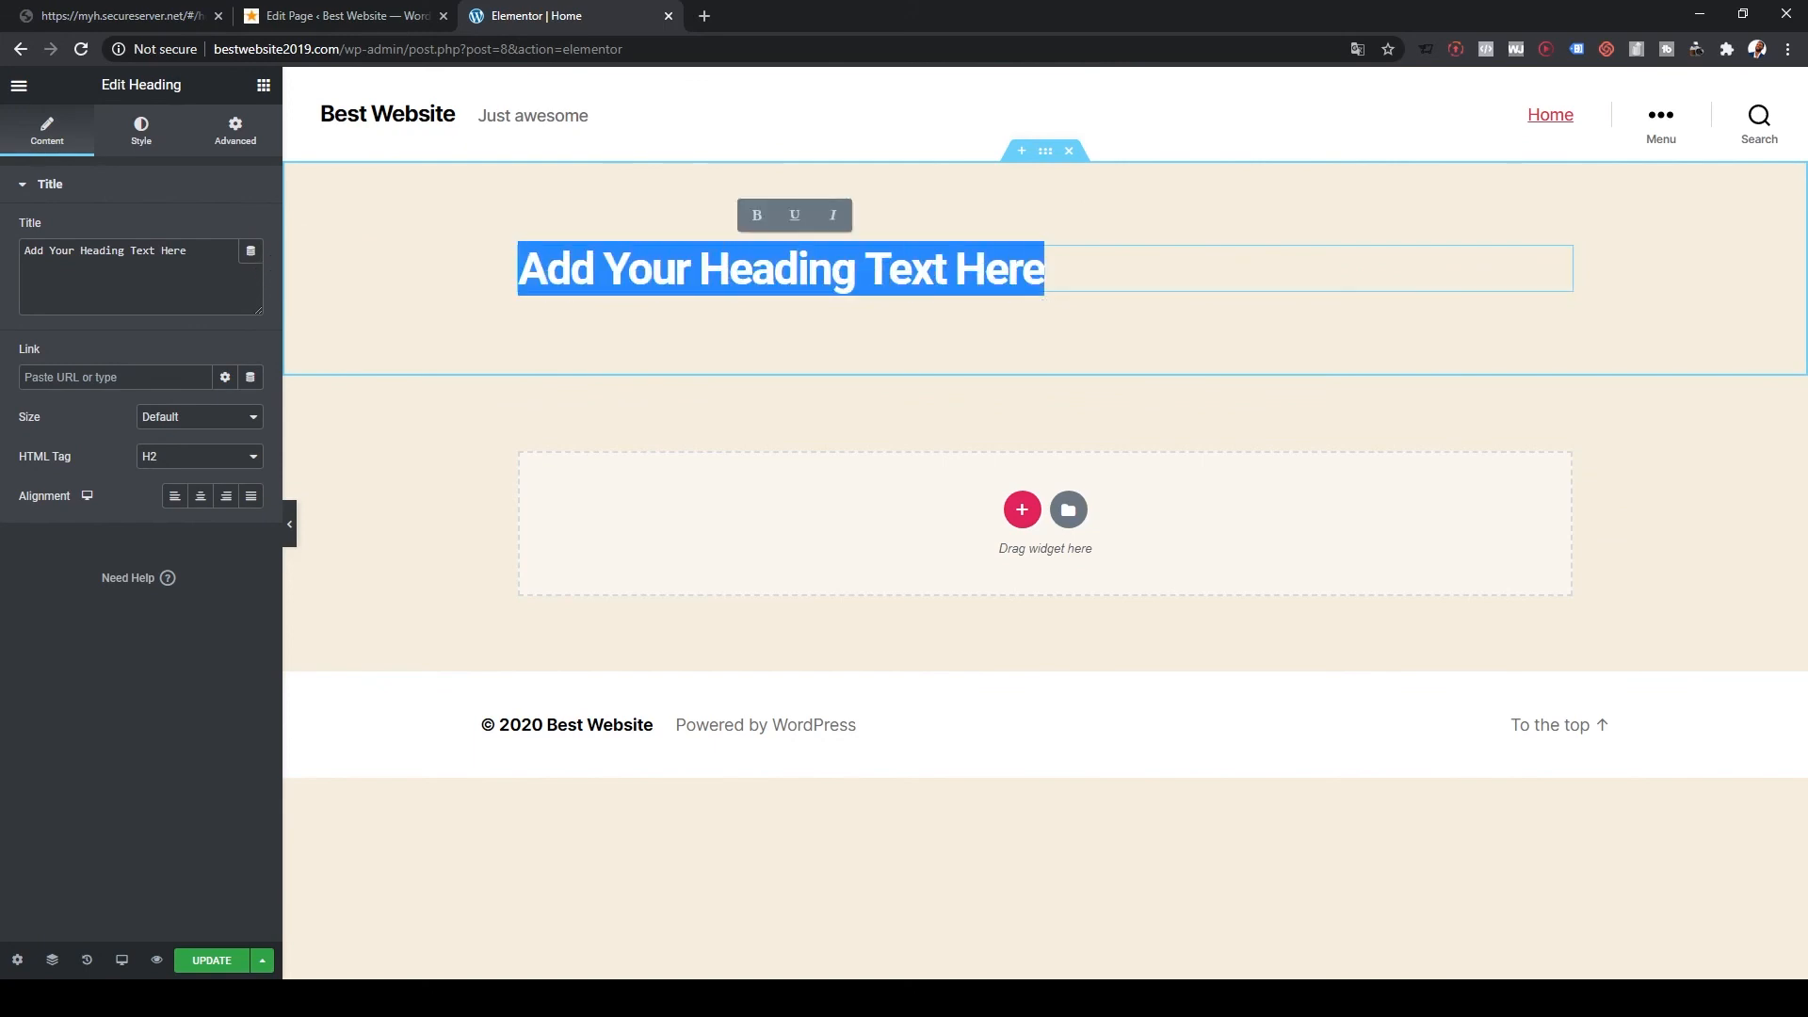
{"action": "type", "text": "Welcome"}
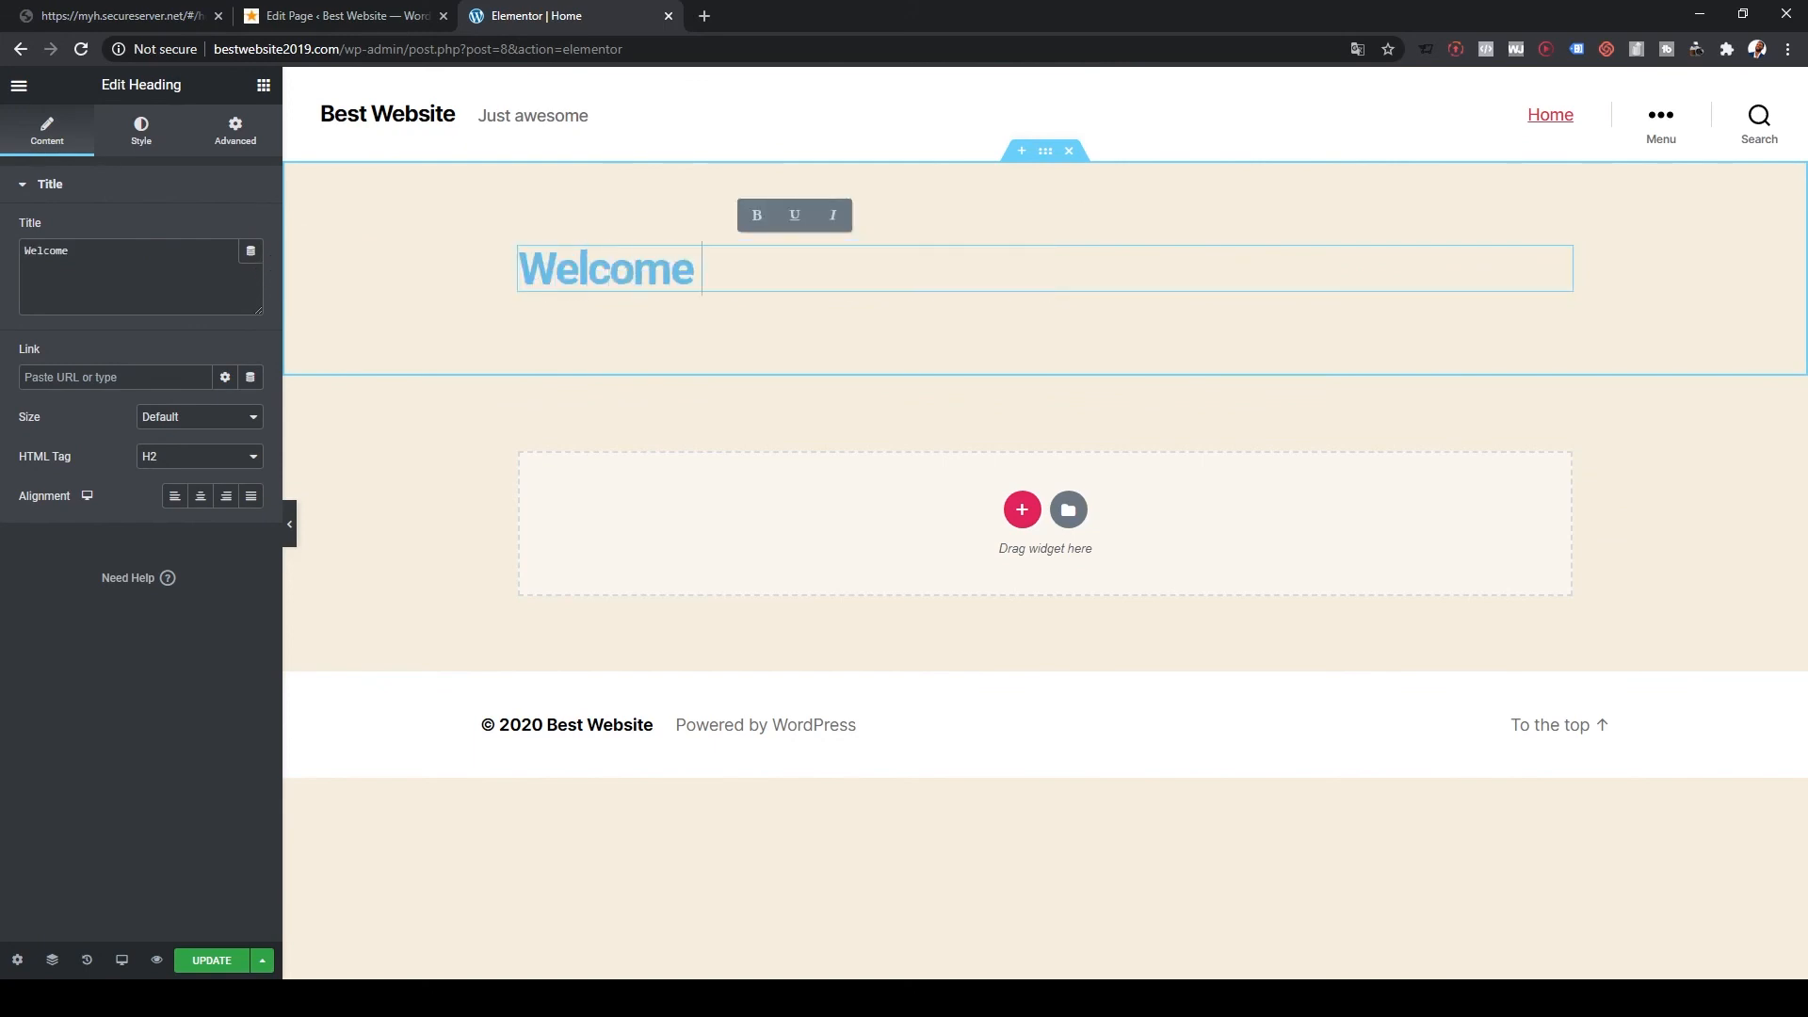
{"action": "type", "text": " to o"}
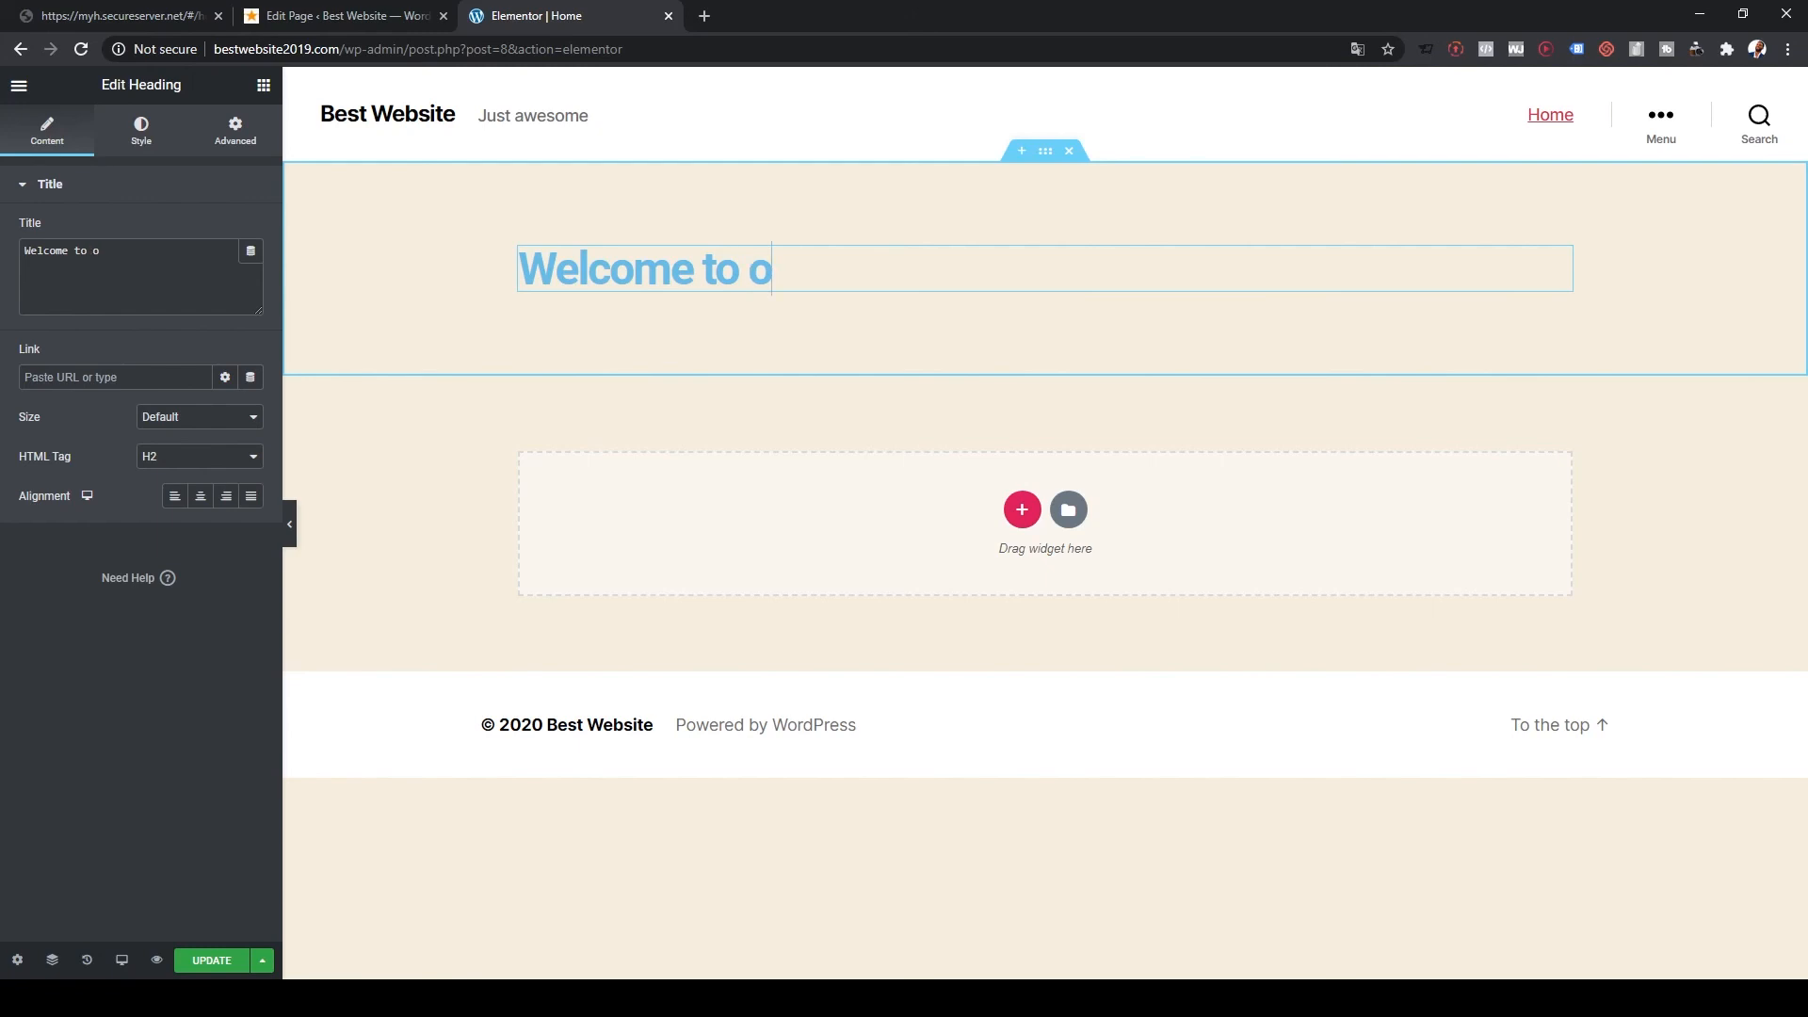
{"action": "type", "text": "ur Website"}
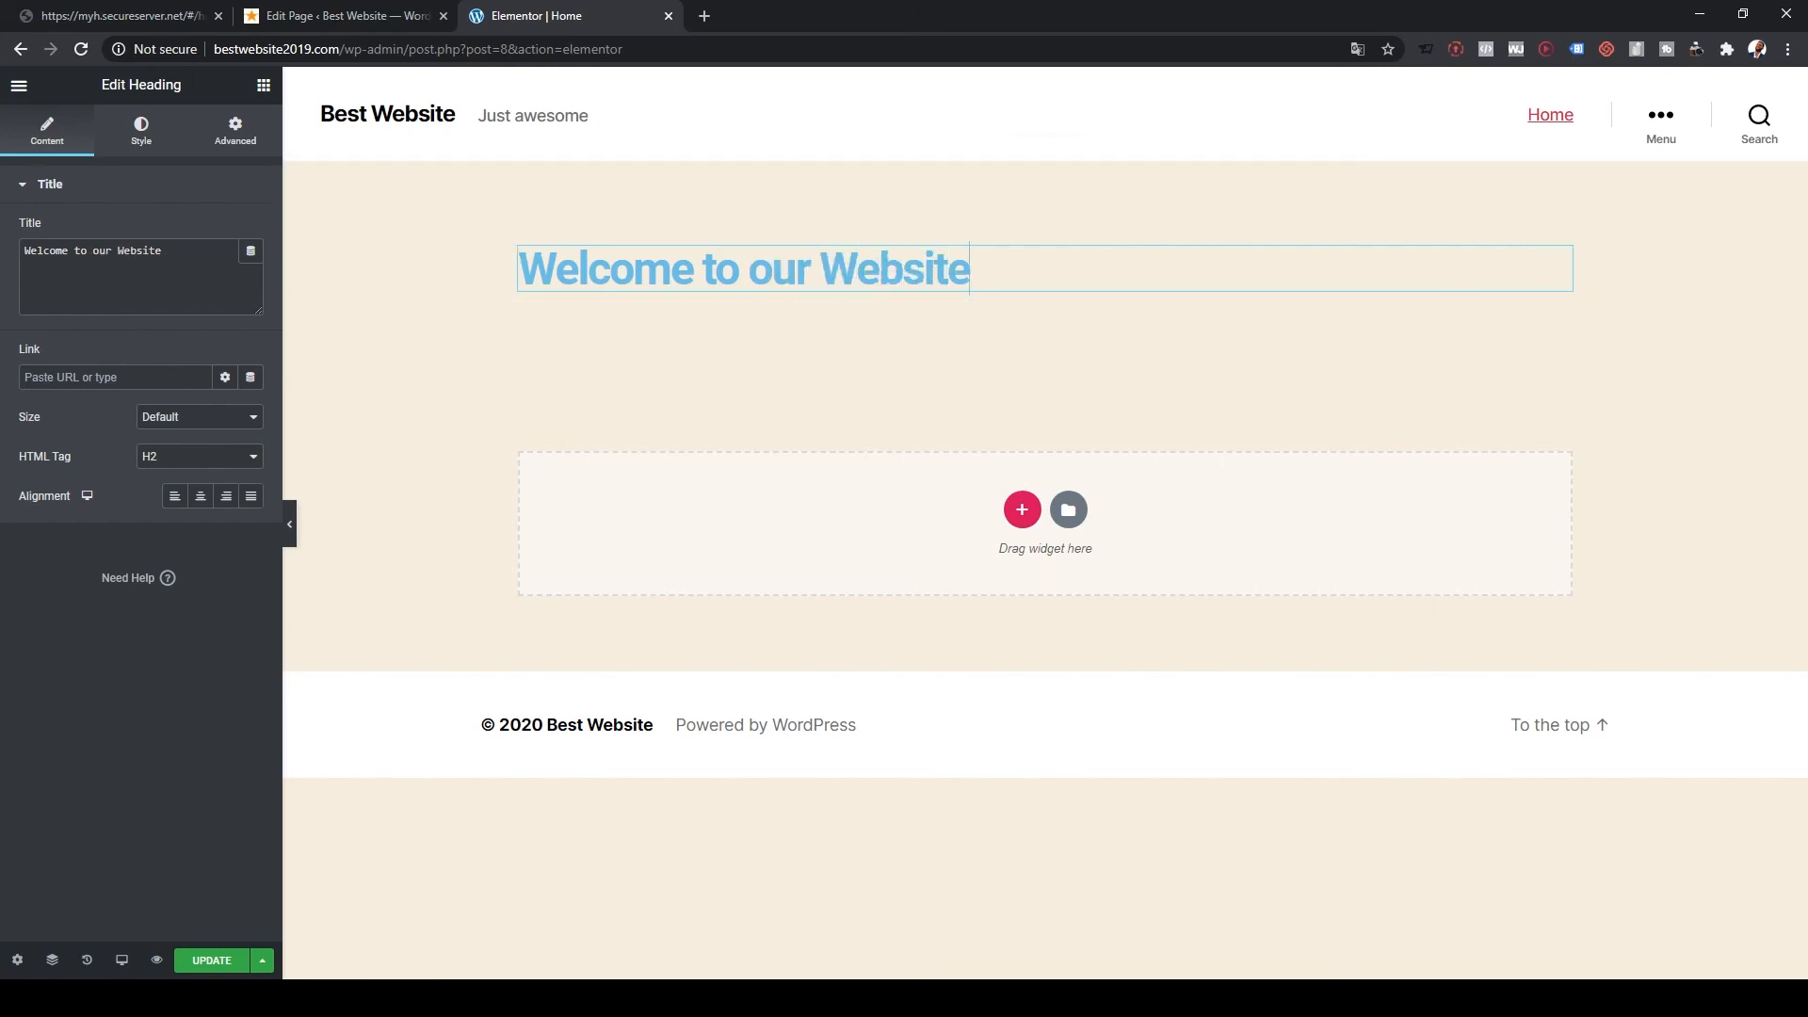
{"action": "left_click", "coordinate": [1562, 258]}
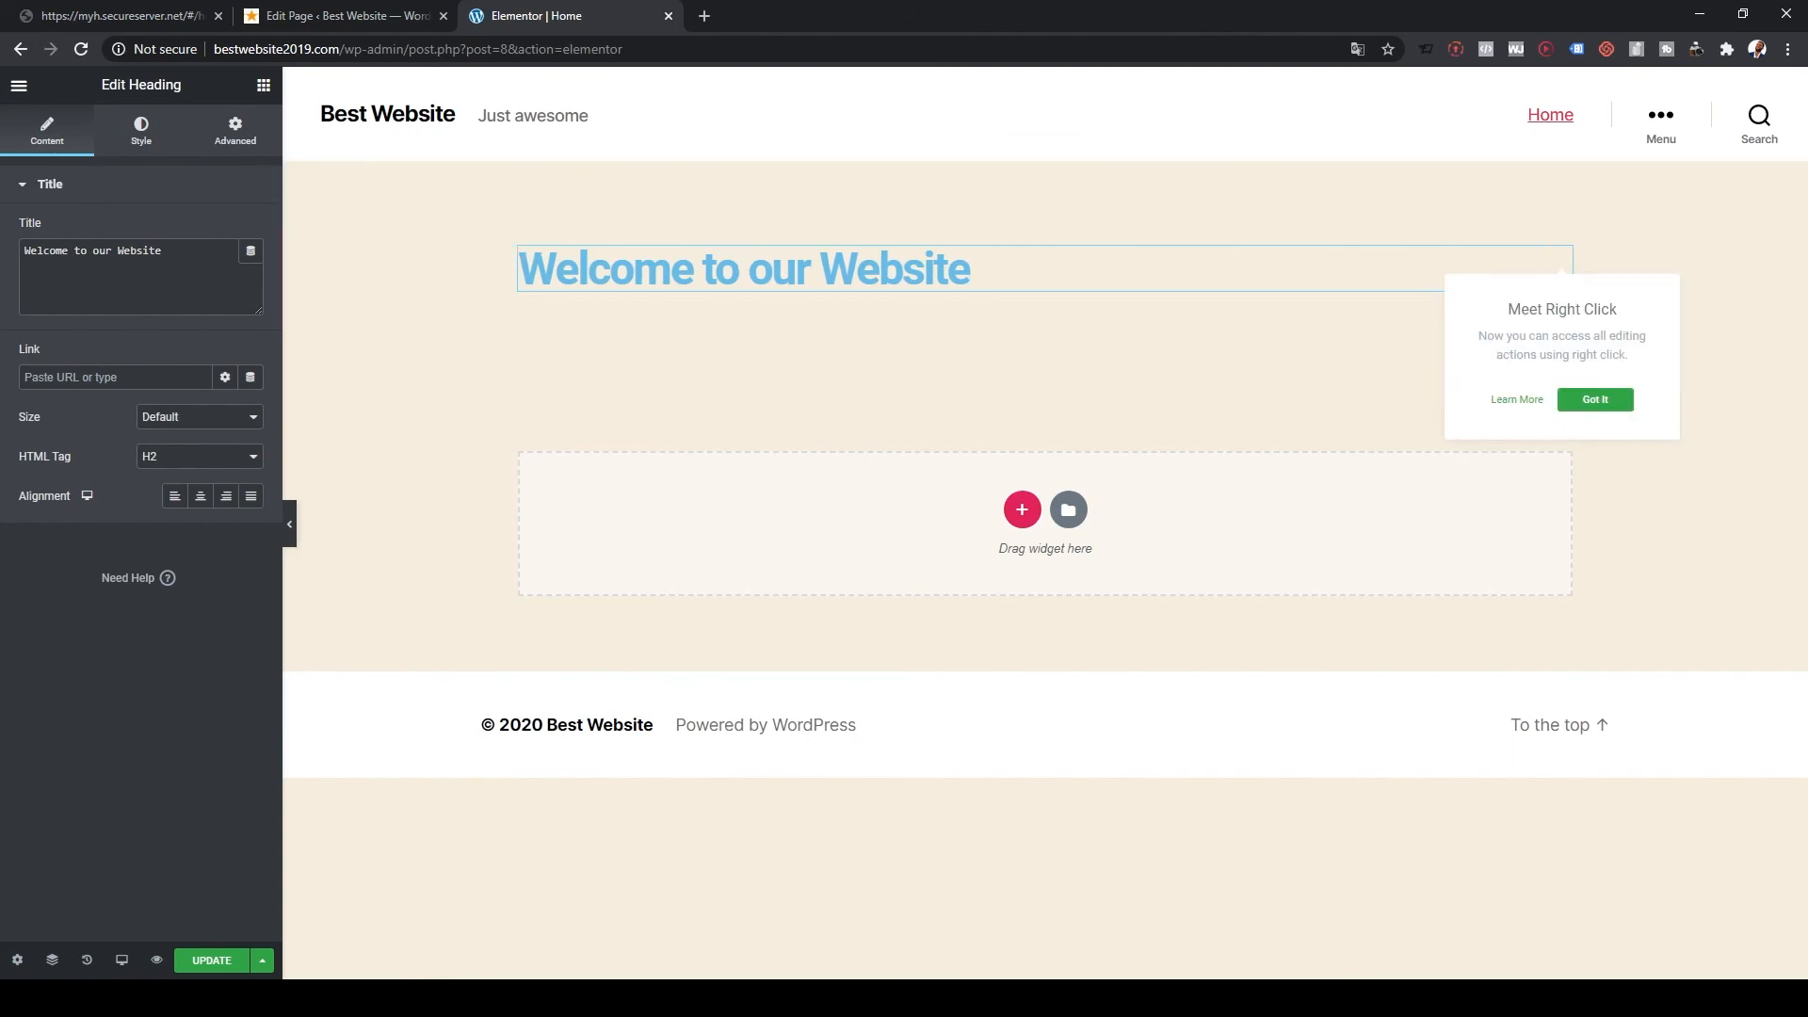
{"action": "left_click", "coordinate": [970, 269]}
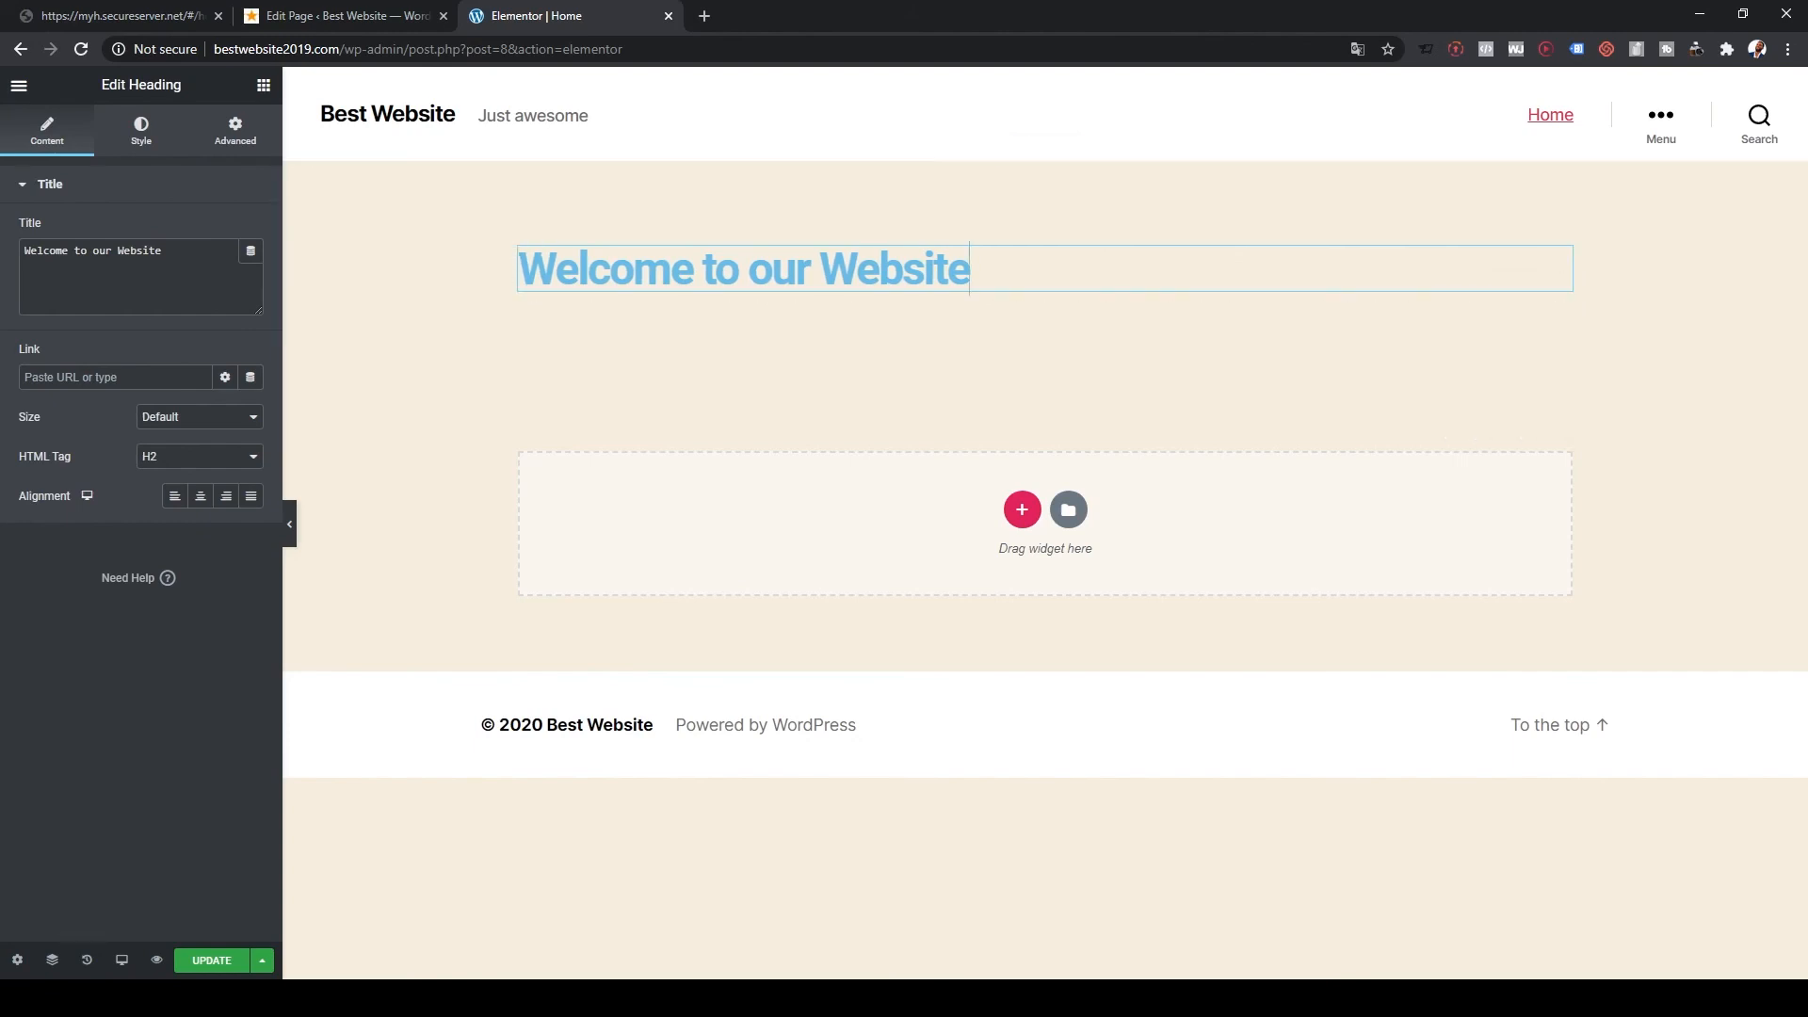
{"action": "left_click", "coordinate": [264, 85]}
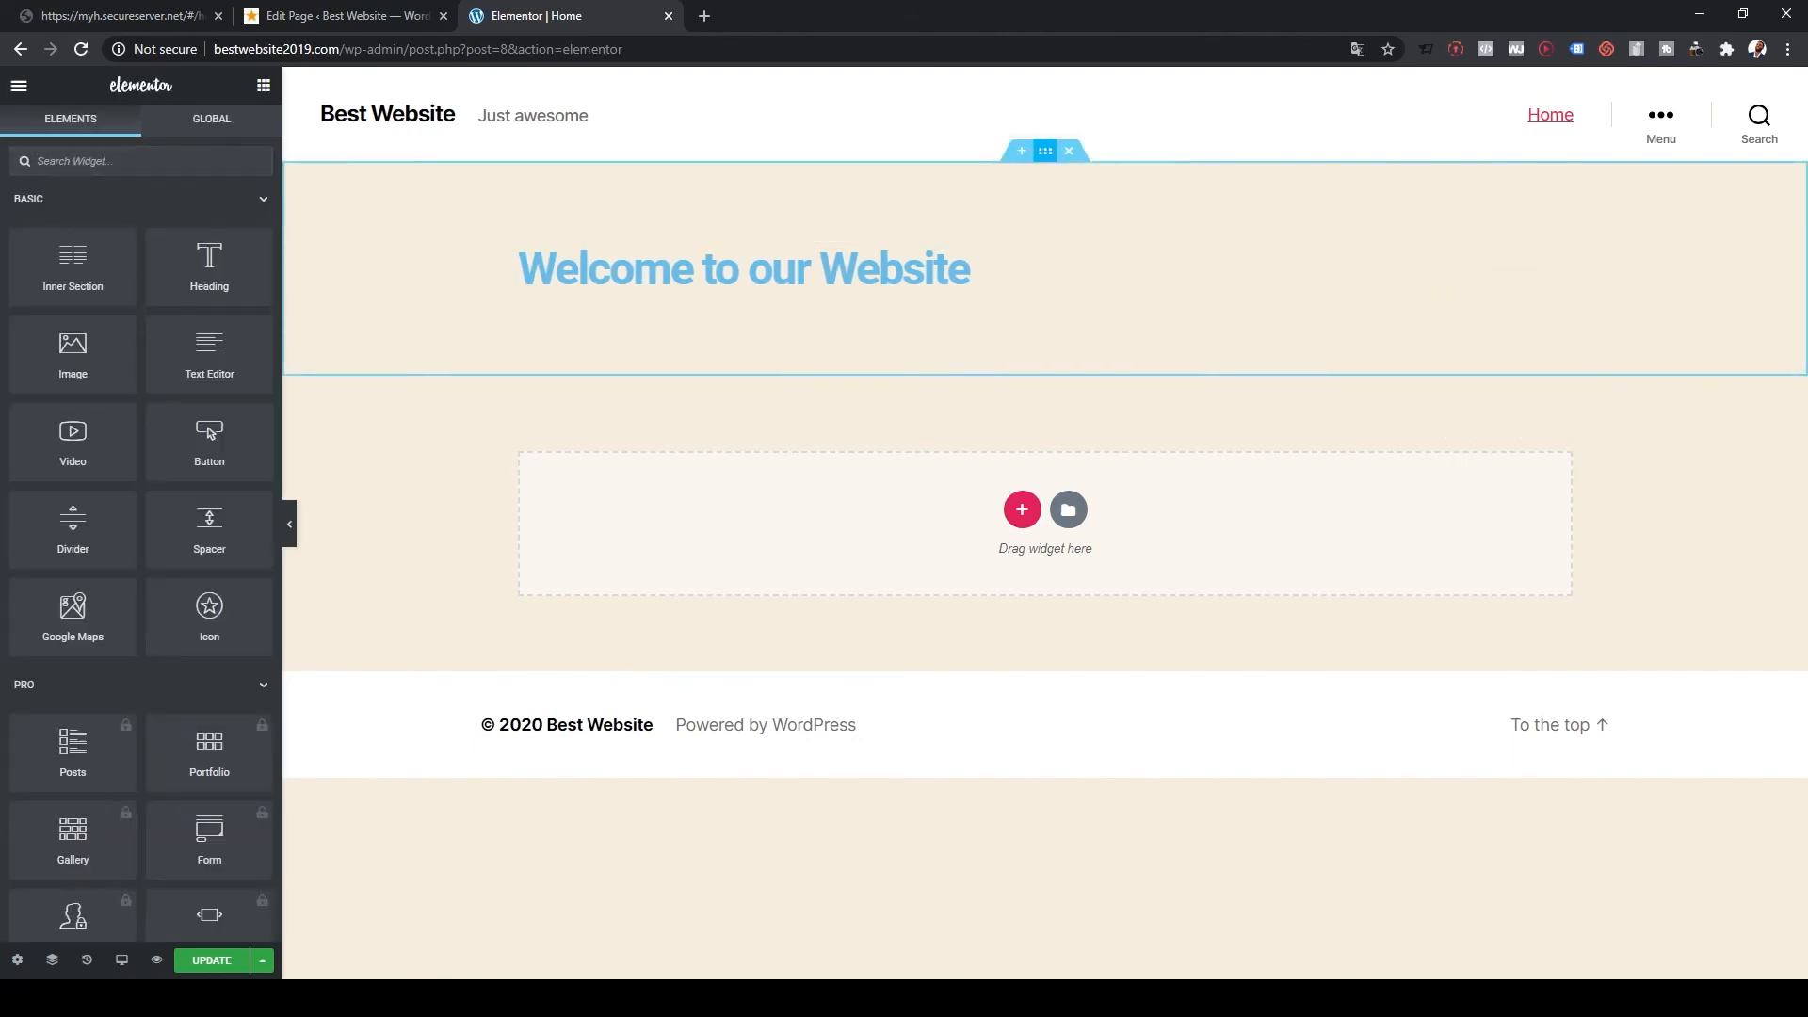
Step: Give the heading's section a Slideshow background using the uploaded slatted-building photo
{"action": "left_click", "coordinate": [1045, 150]}
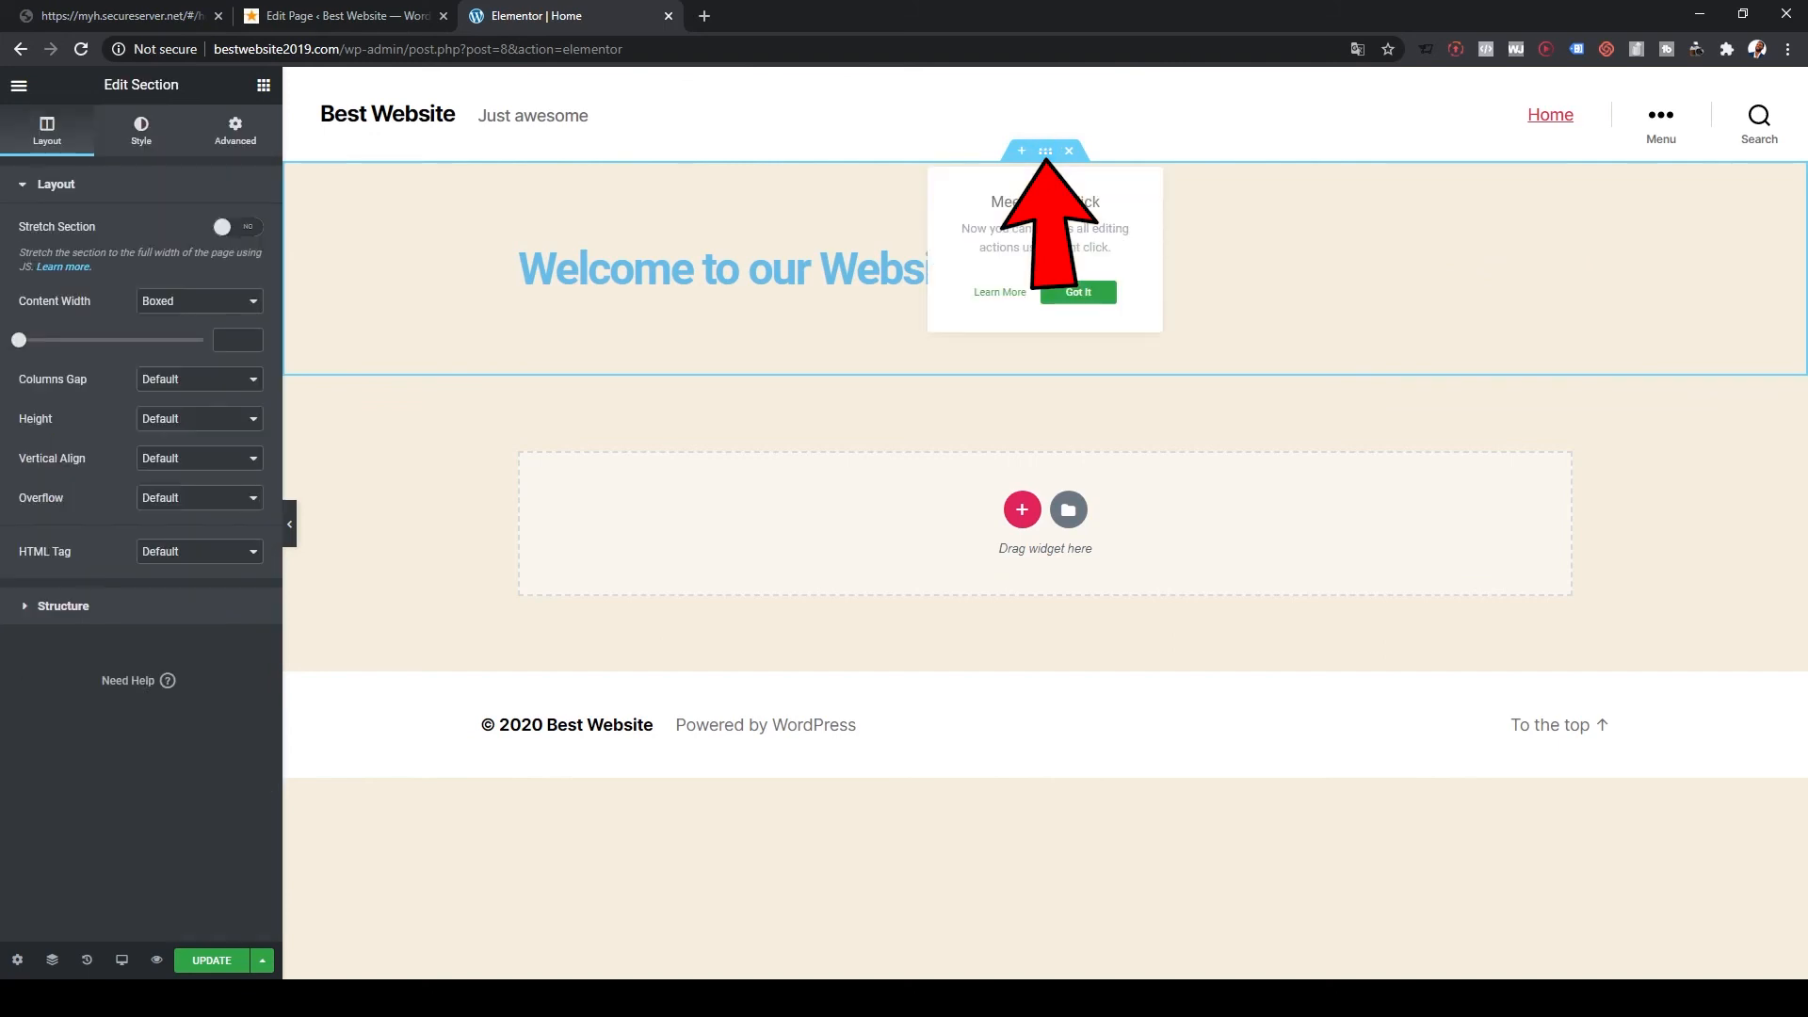
{"action": "left_click", "coordinate": [1077, 292]}
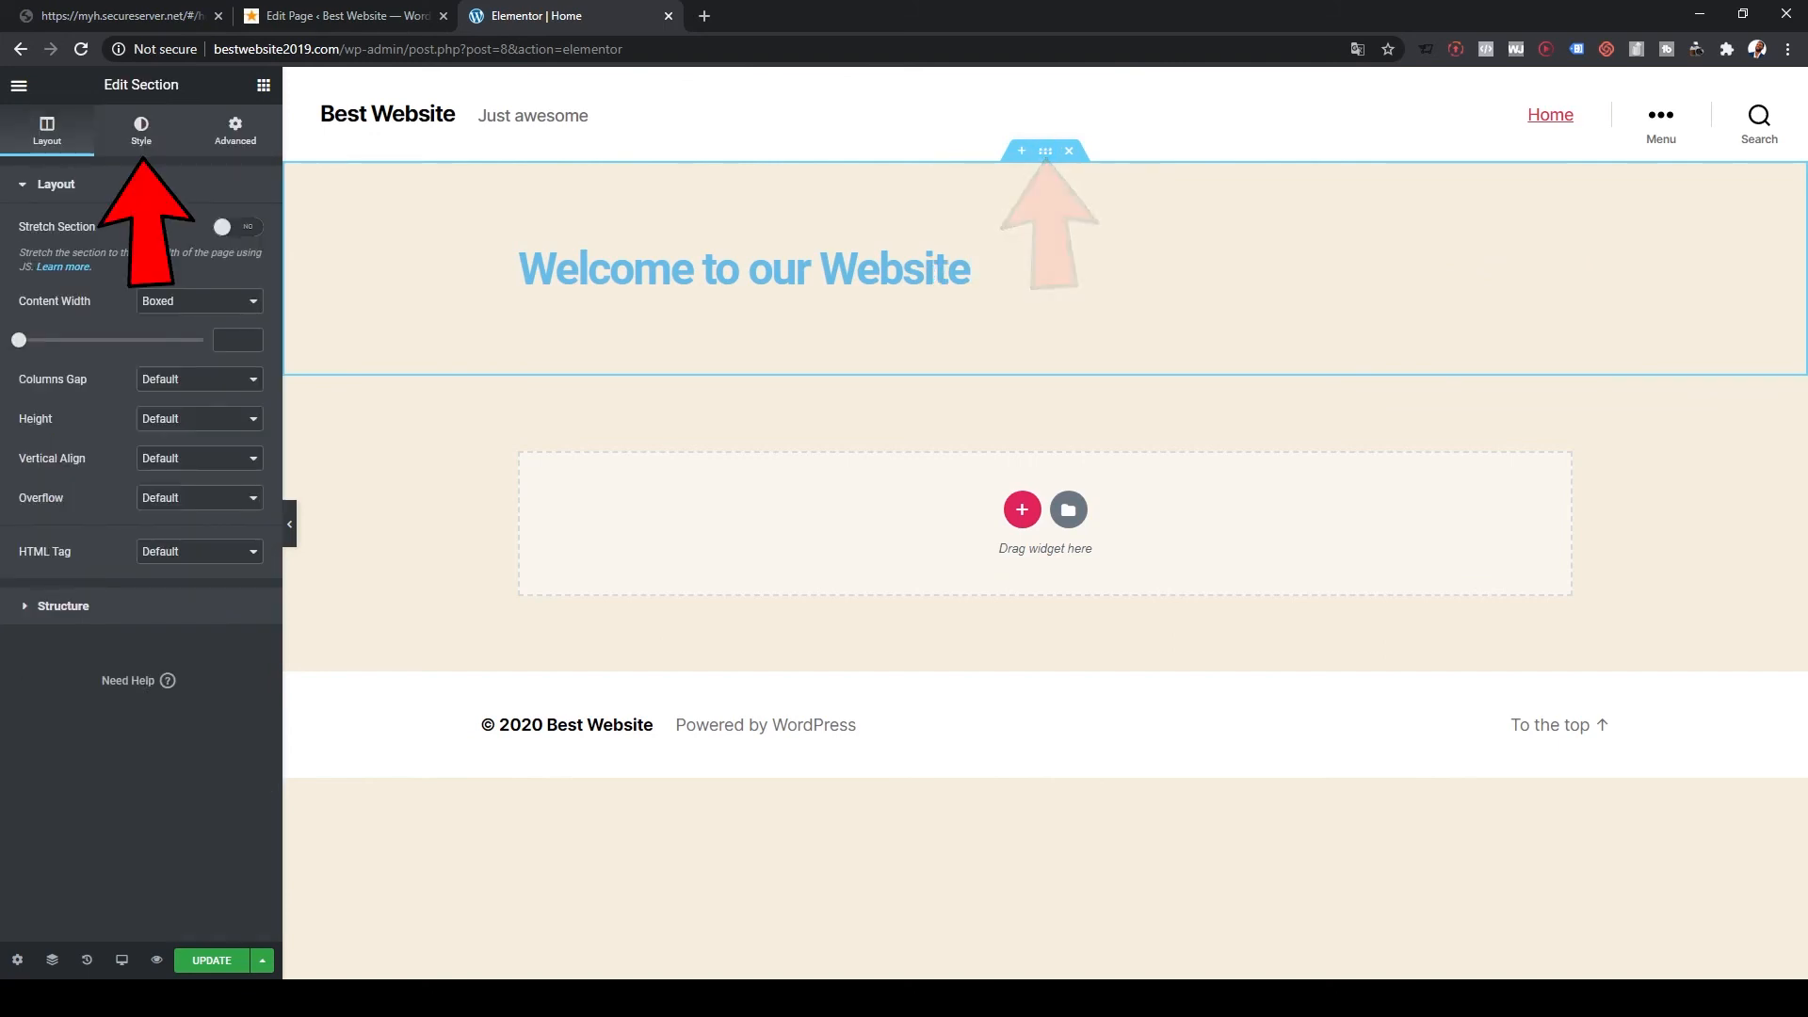
{"action": "left_click", "coordinate": [141, 132]}
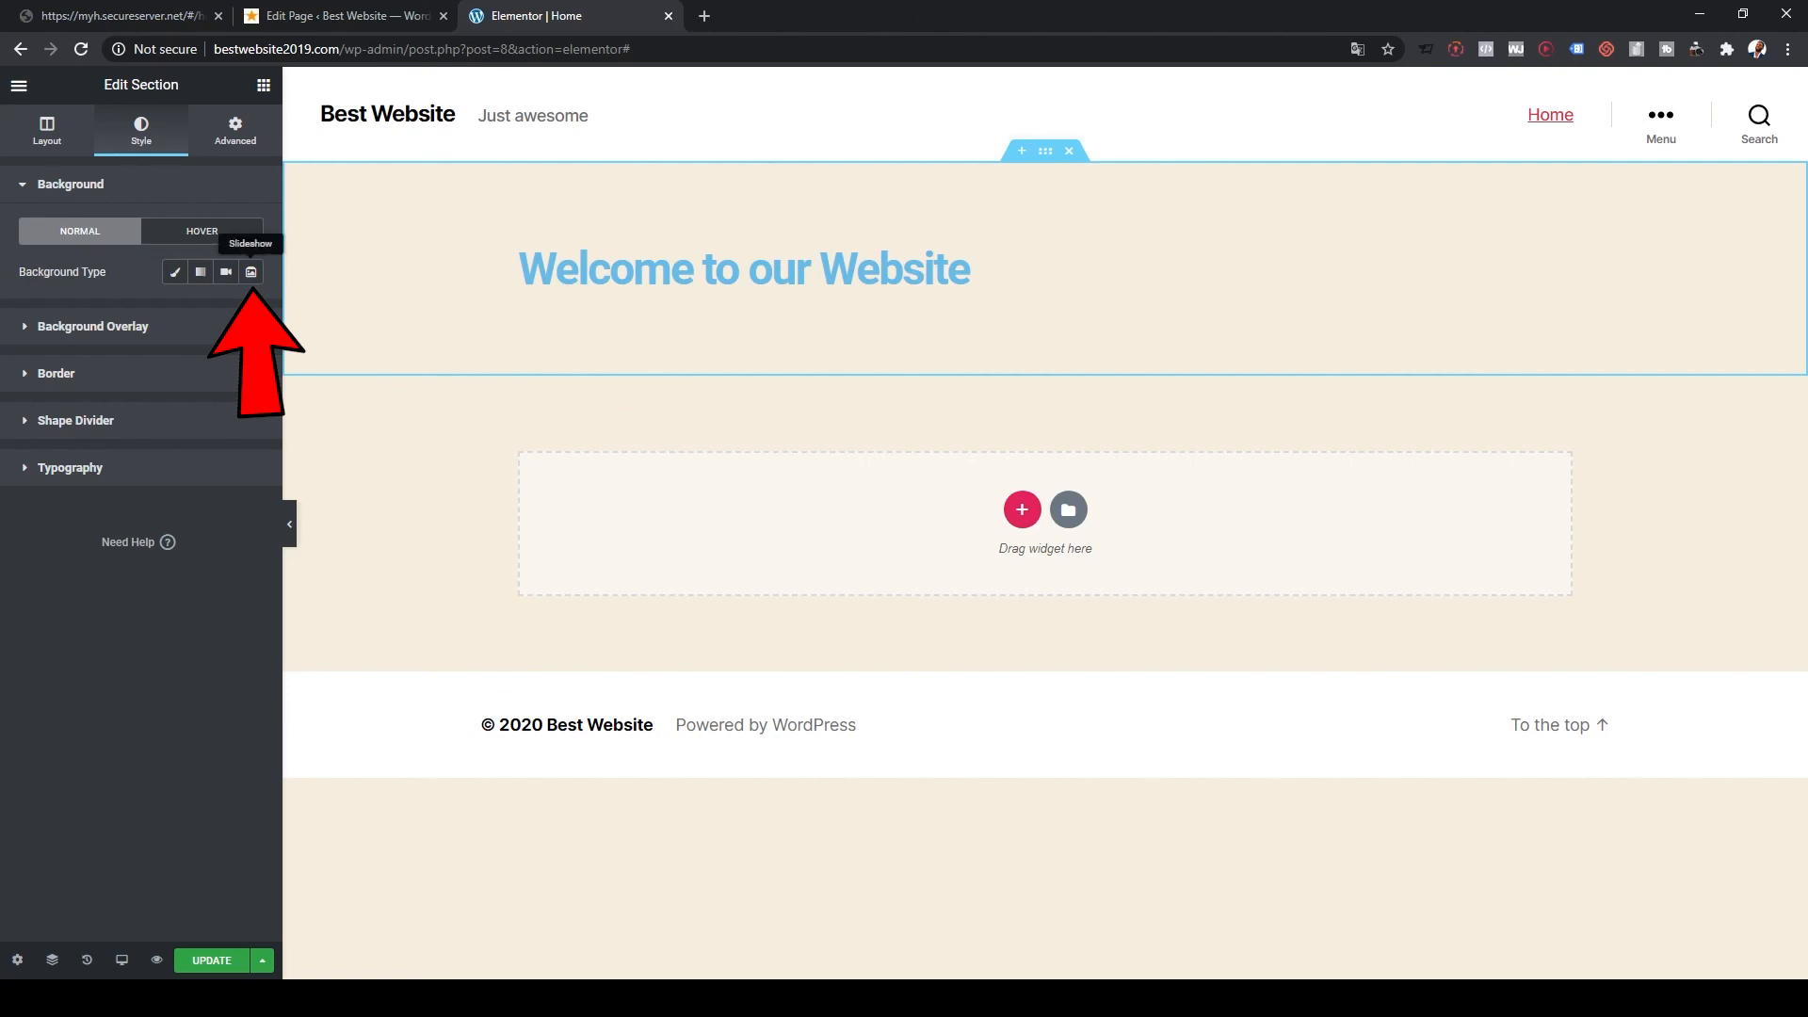
{"action": "left_click", "coordinate": [250, 271]}
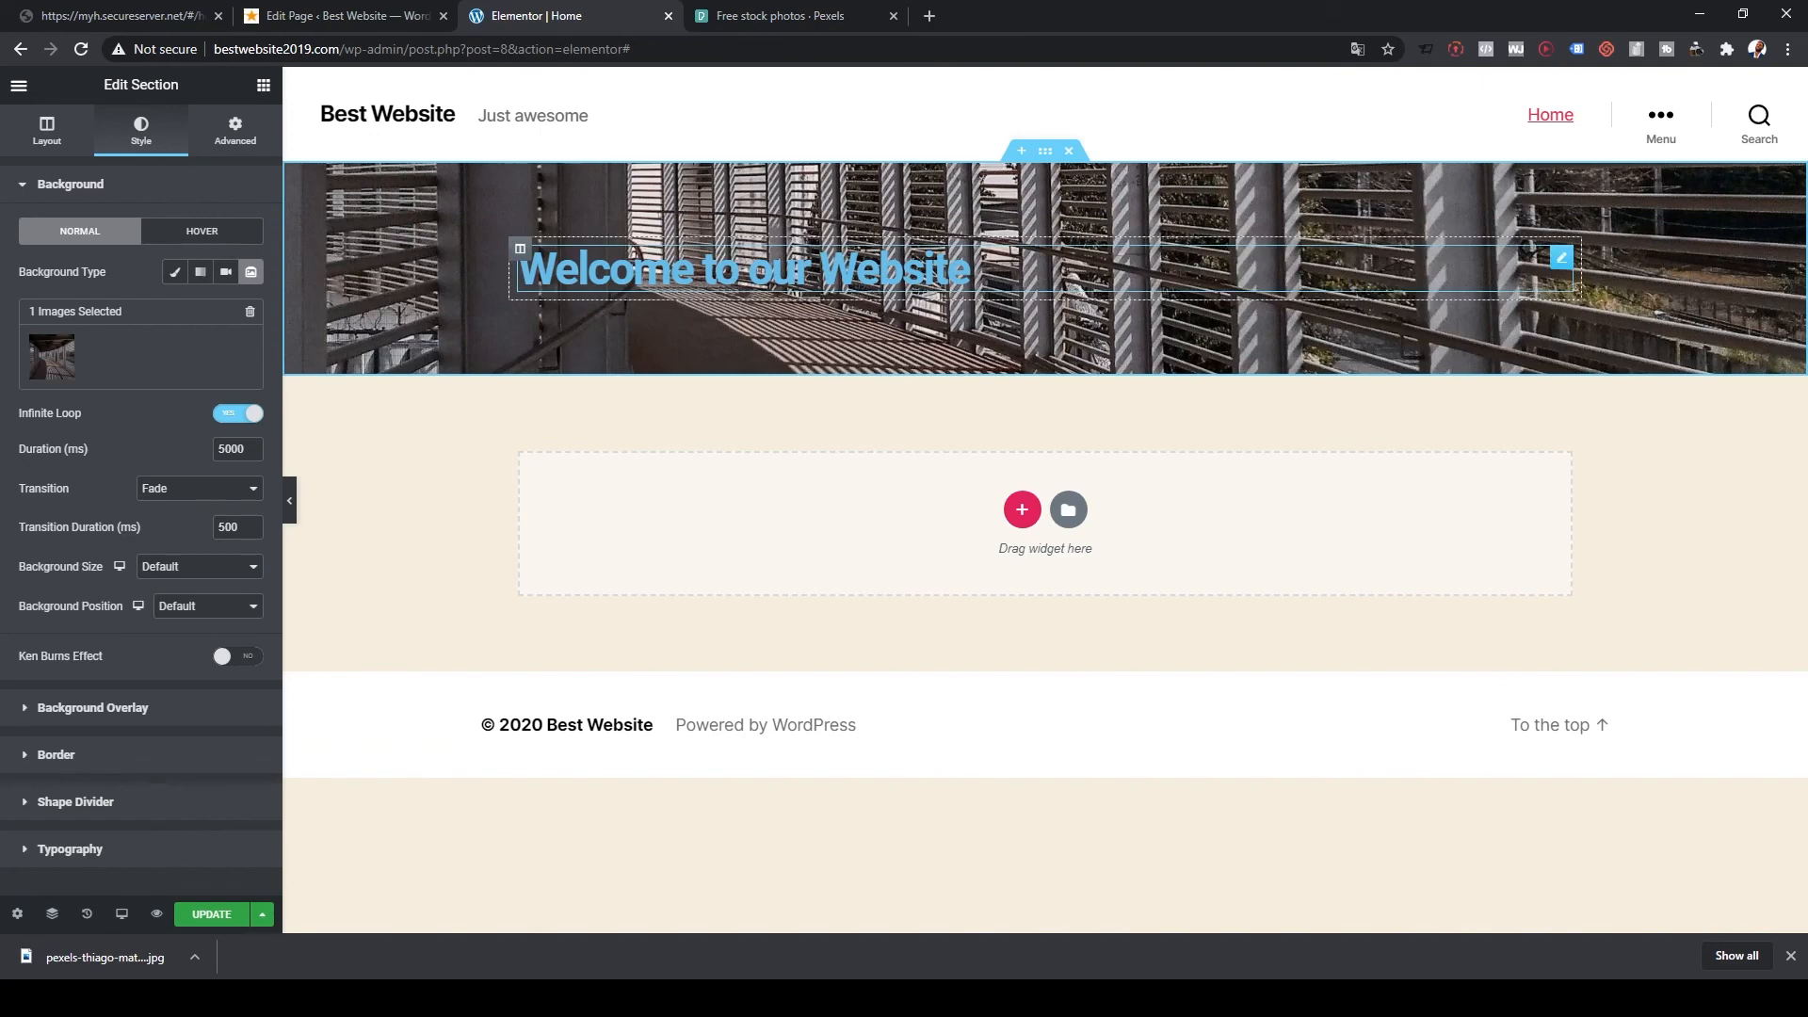
{"action": "triple_click", "coordinate": [744, 269]}
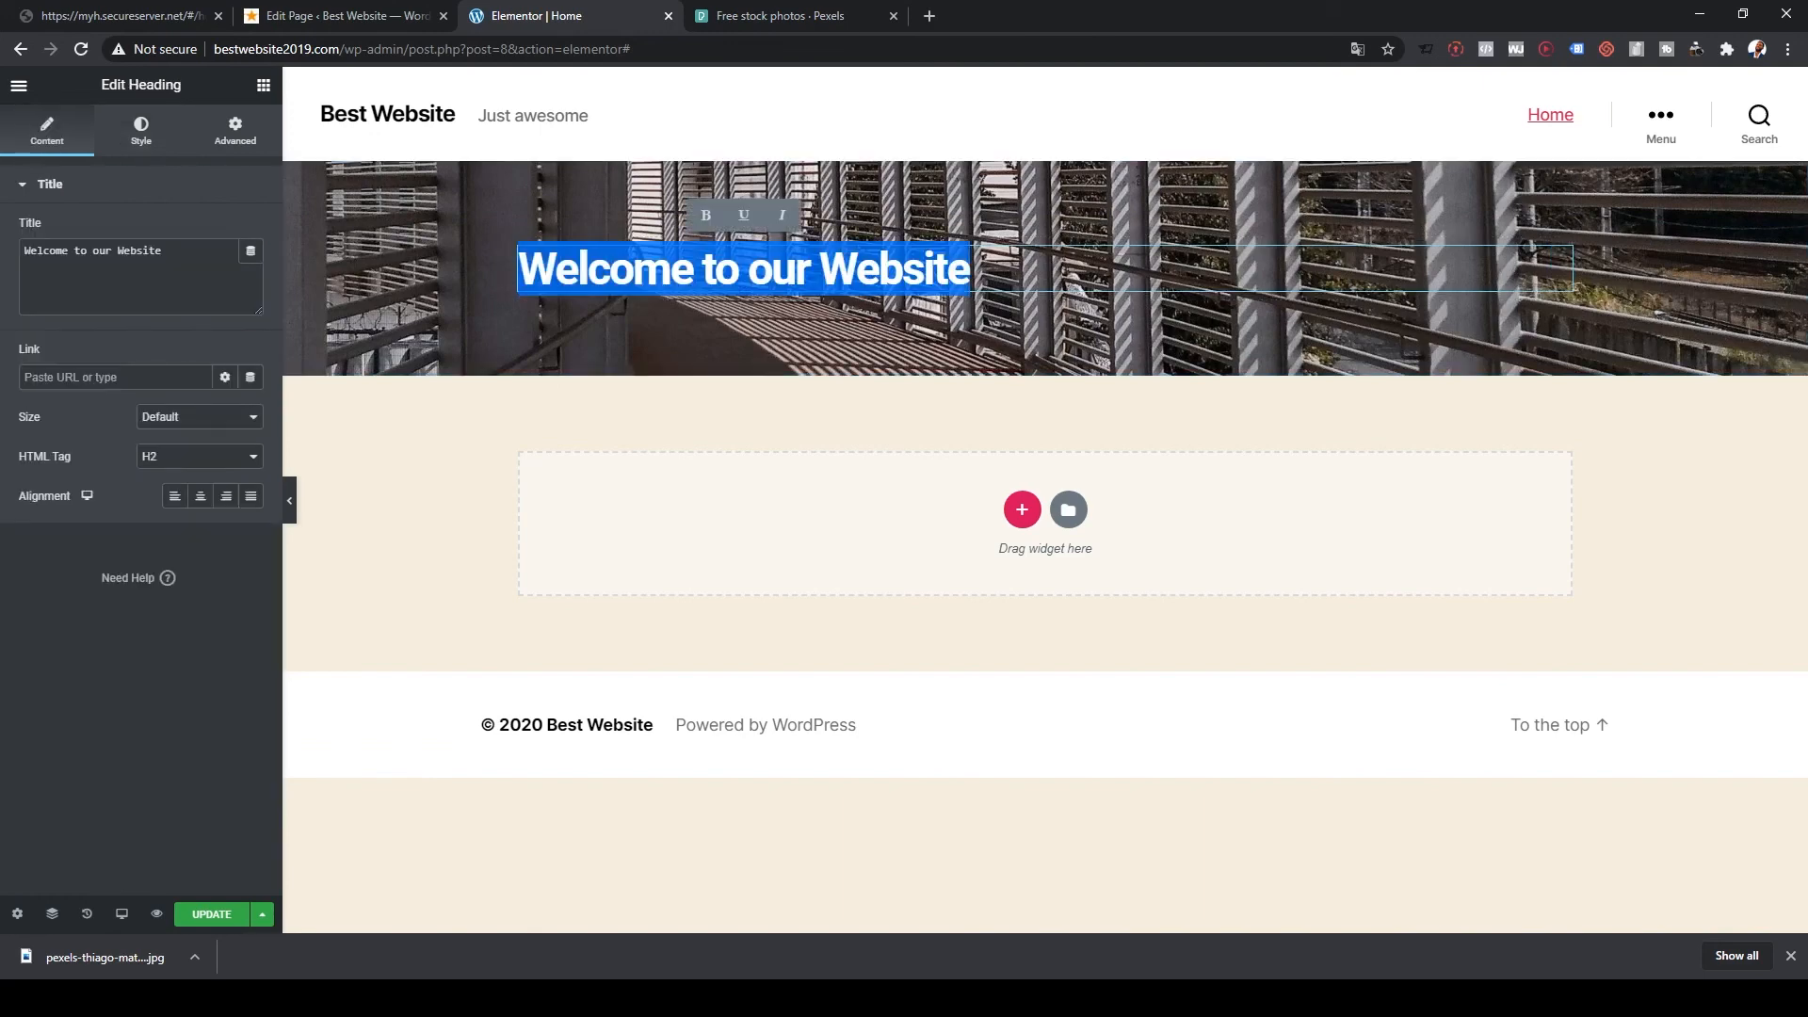
Step: Set the heading's text colour to white (#FFFFFF)
{"action": "left_click", "coordinate": [141, 131]}
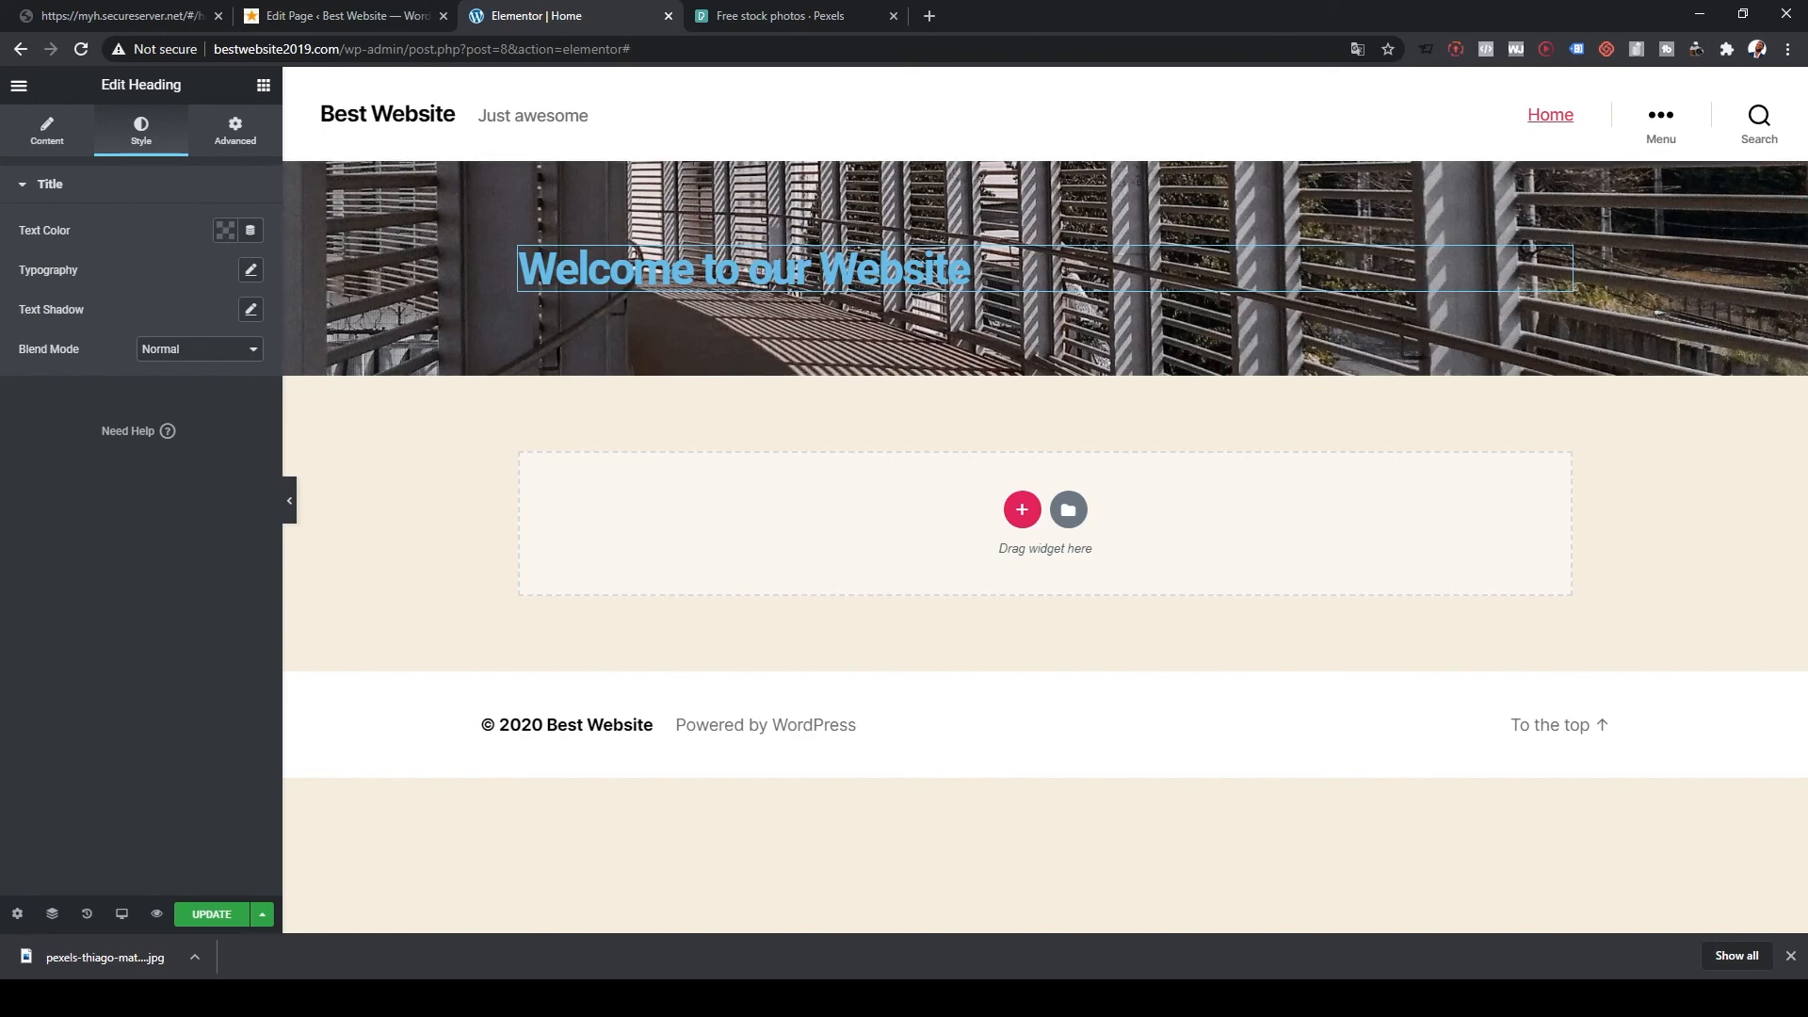
{"action": "left_click", "coordinate": [225, 230]}
{"action": "left_click", "coordinate": [308, 275]}
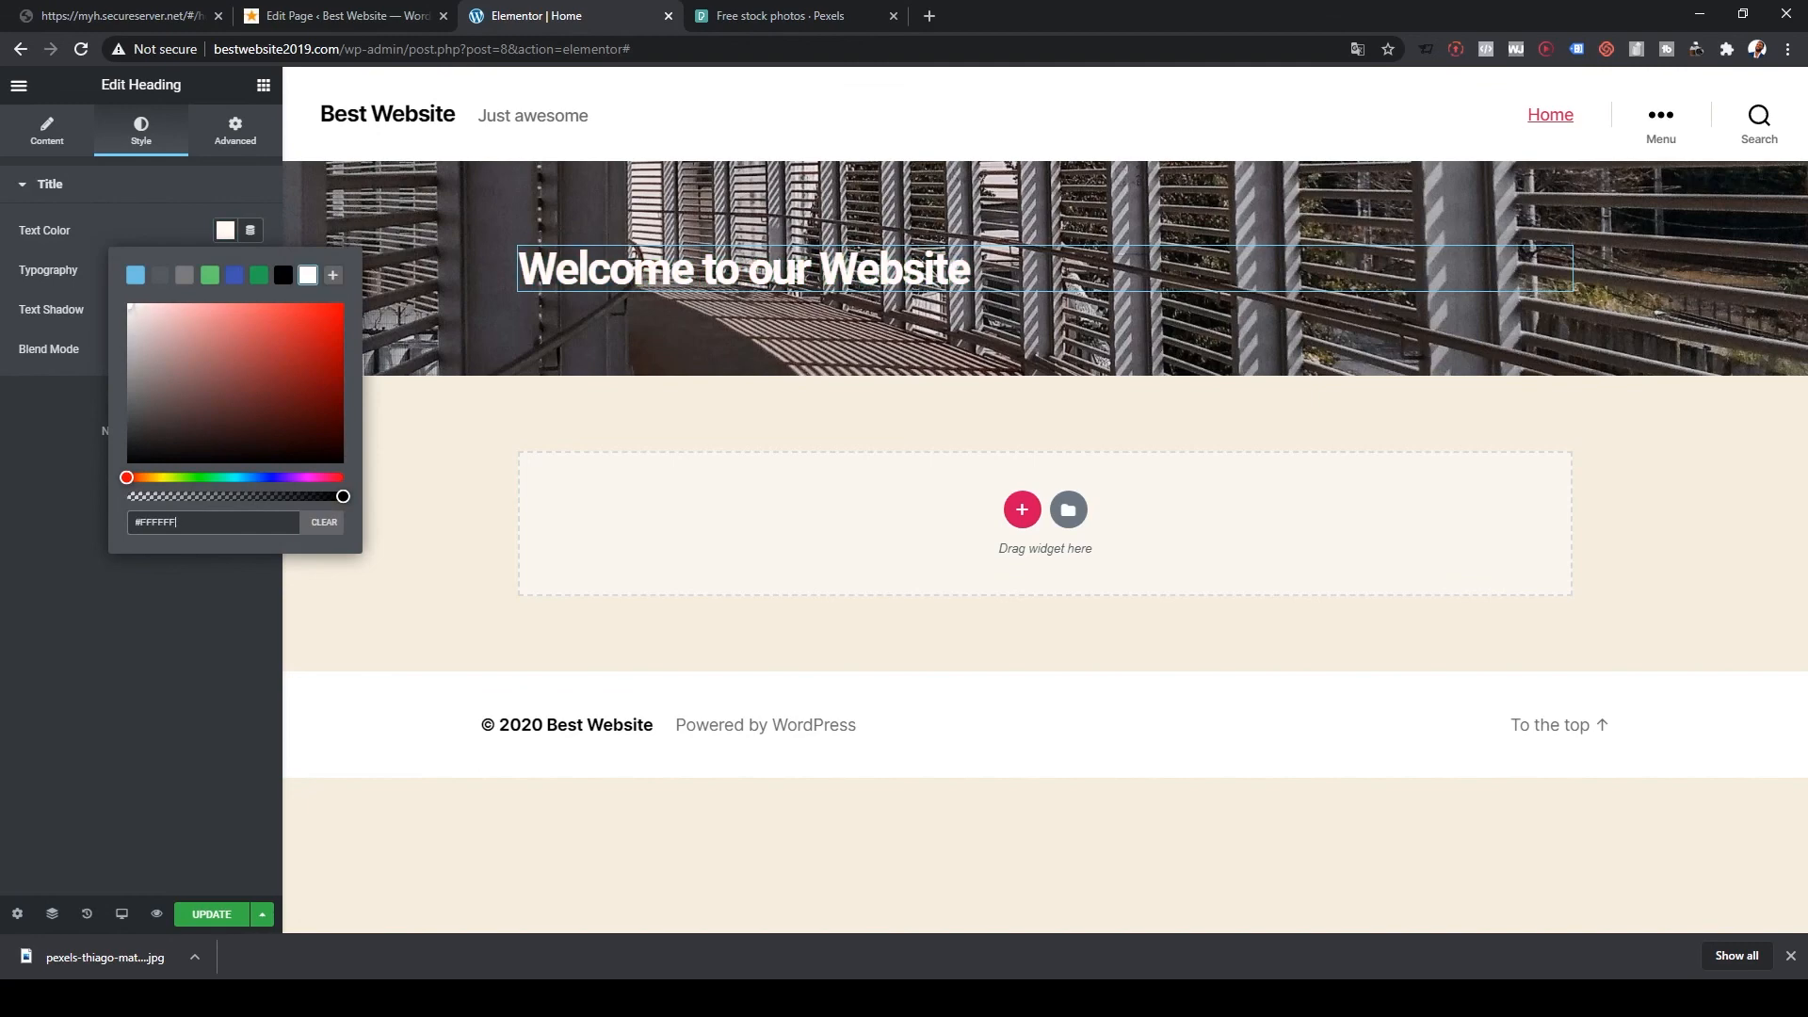
{"action": "key", "text": "Escape"}
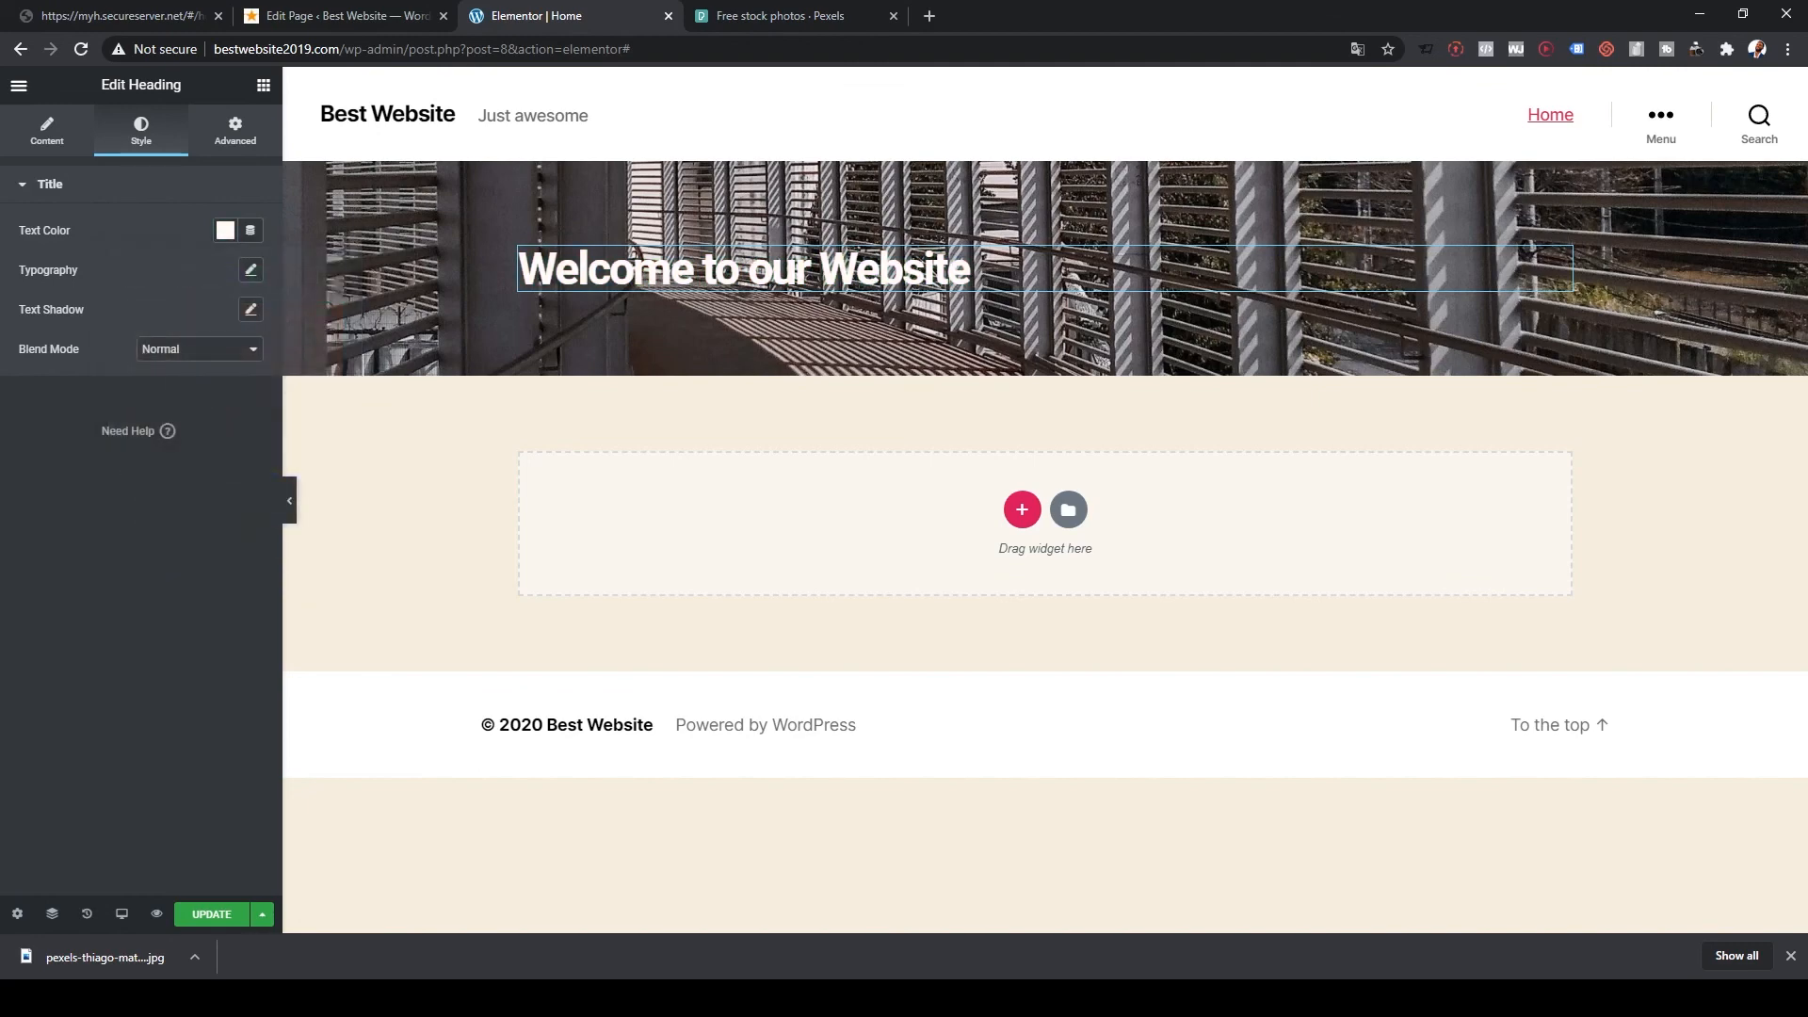
Step: Add a text shadow with blur 35 and a more transparent shadow colour
{"action": "left_click", "coordinate": [251, 309]}
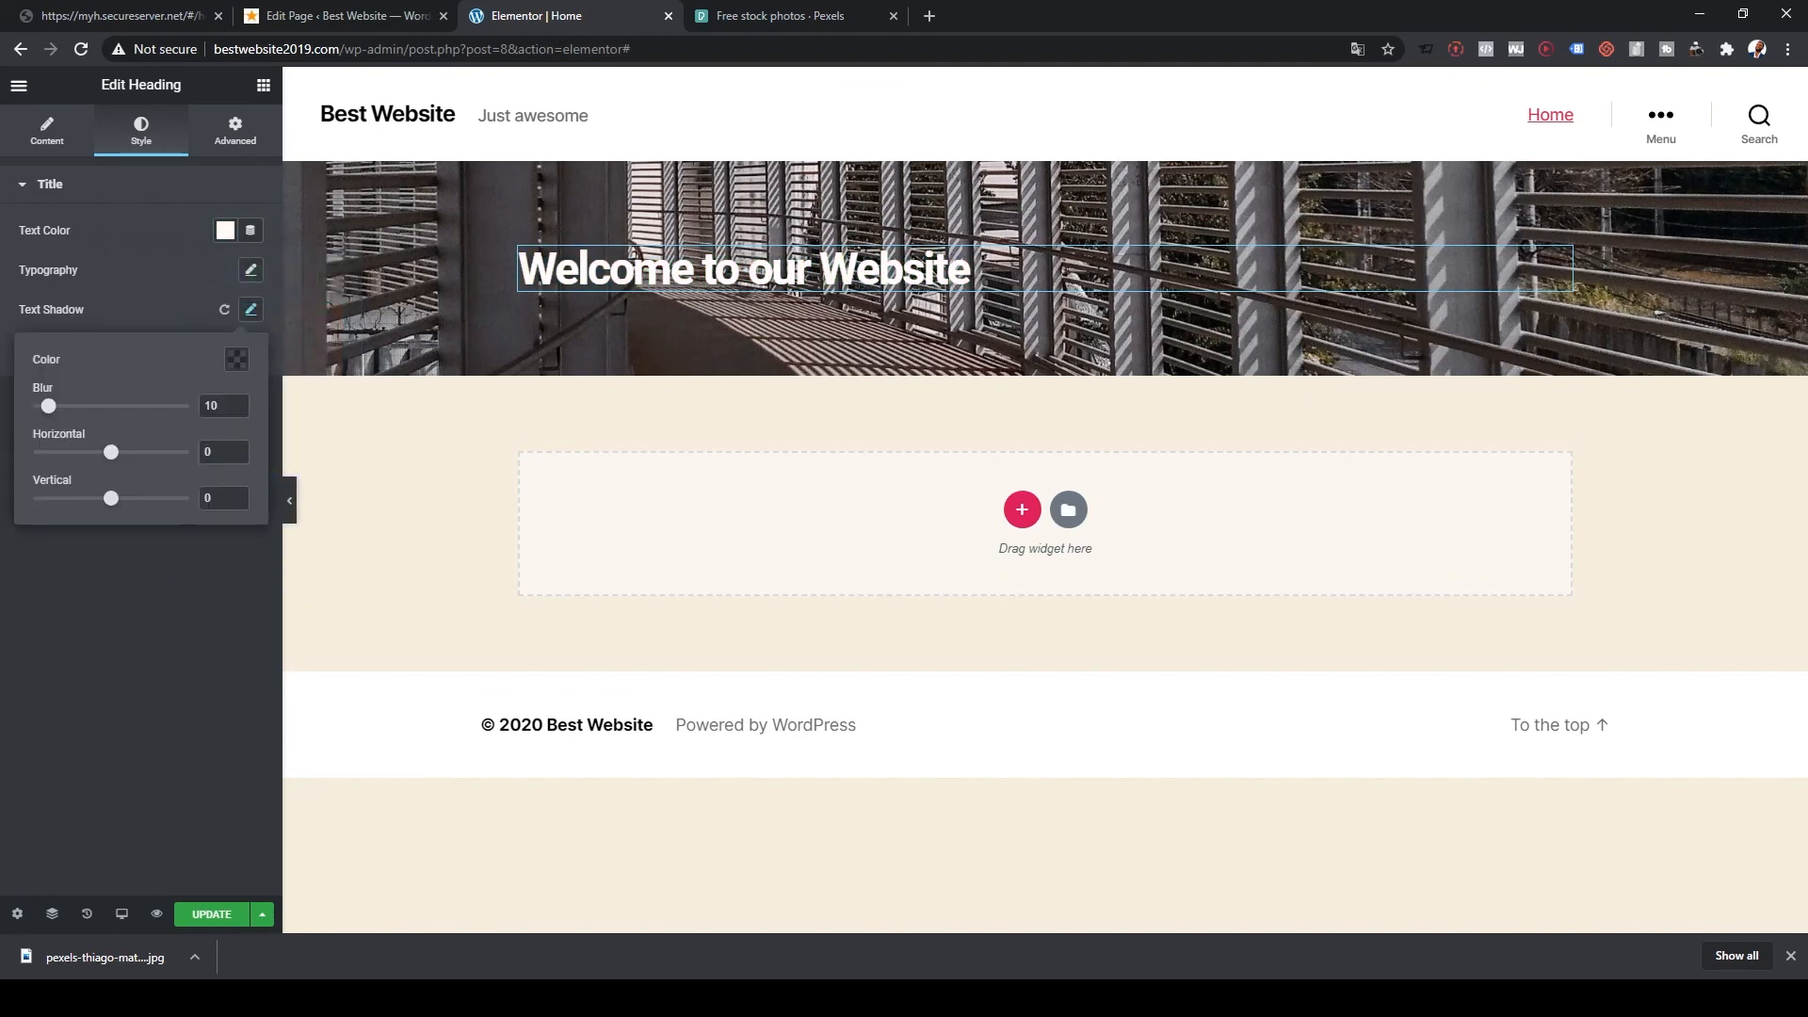
{"action": "left_click_drag", "start_coordinate": [48, 406], "coordinate": [88, 406]}
{"action": "left_click", "coordinate": [236, 360]}
{"action": "left_click_drag", "start_coordinate": [203, 626], "coordinate": [337, 626]}
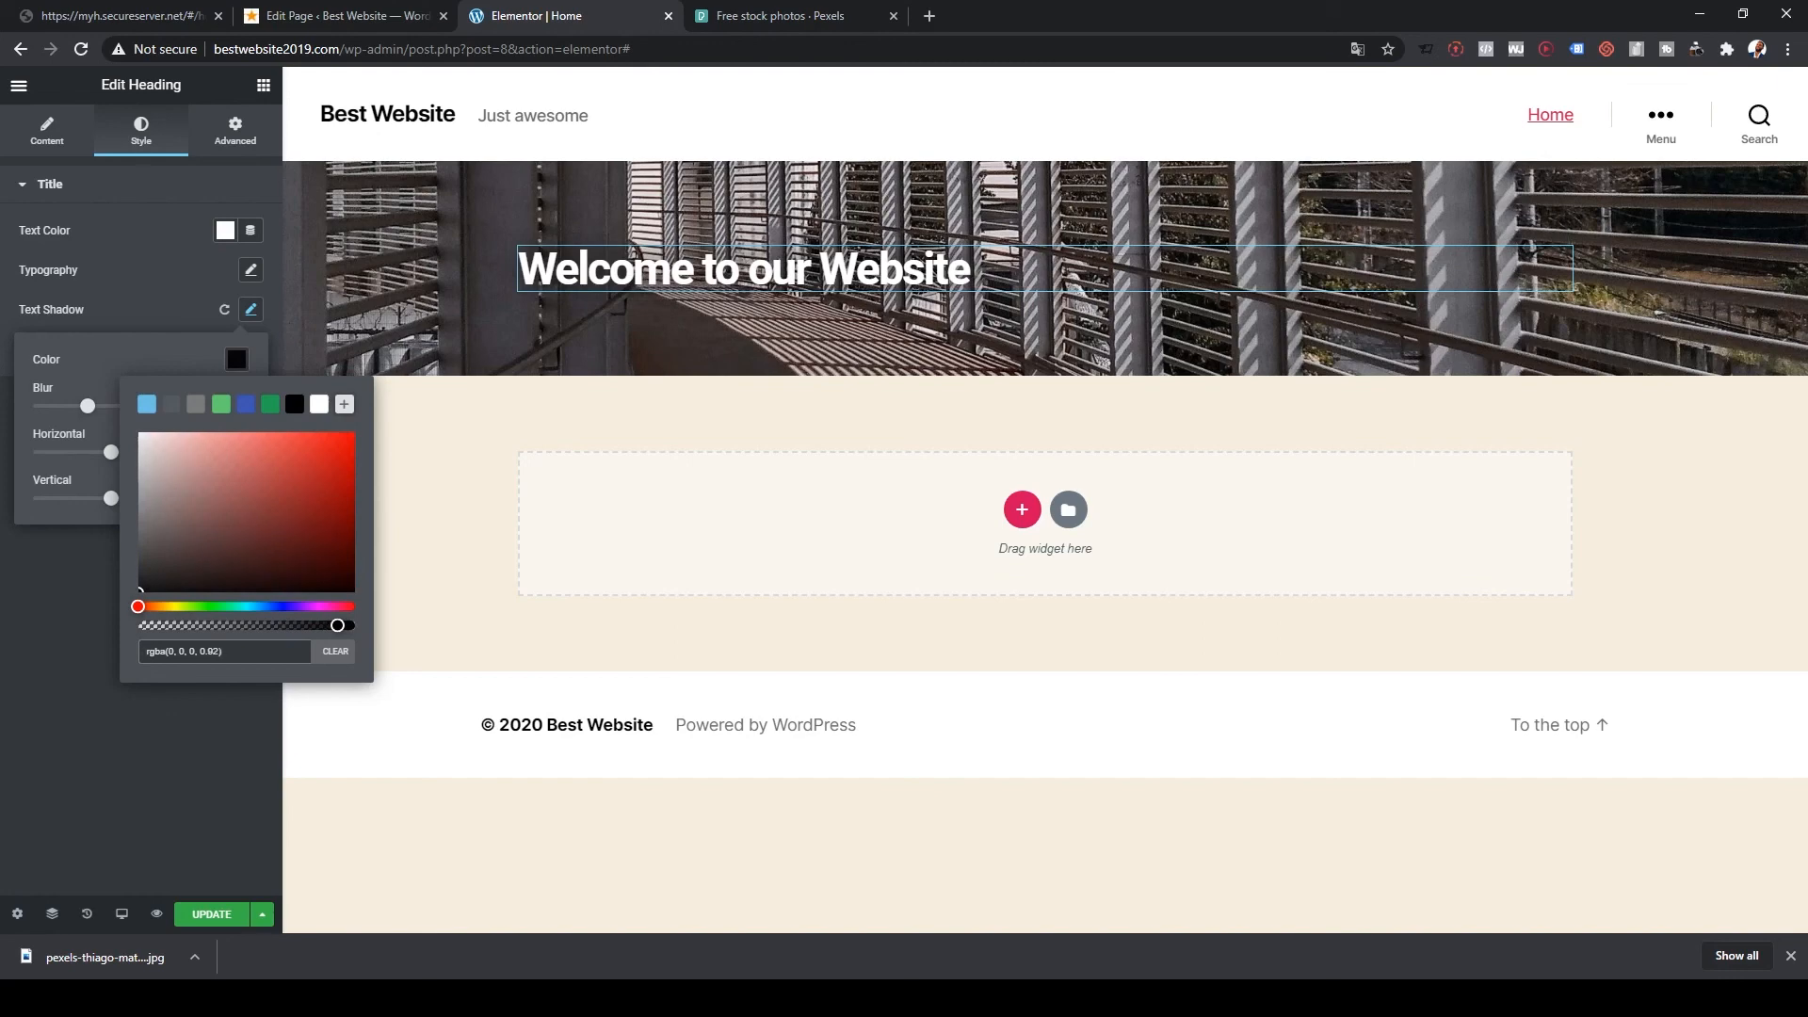
{"action": "left_click", "coordinate": [188, 753]}
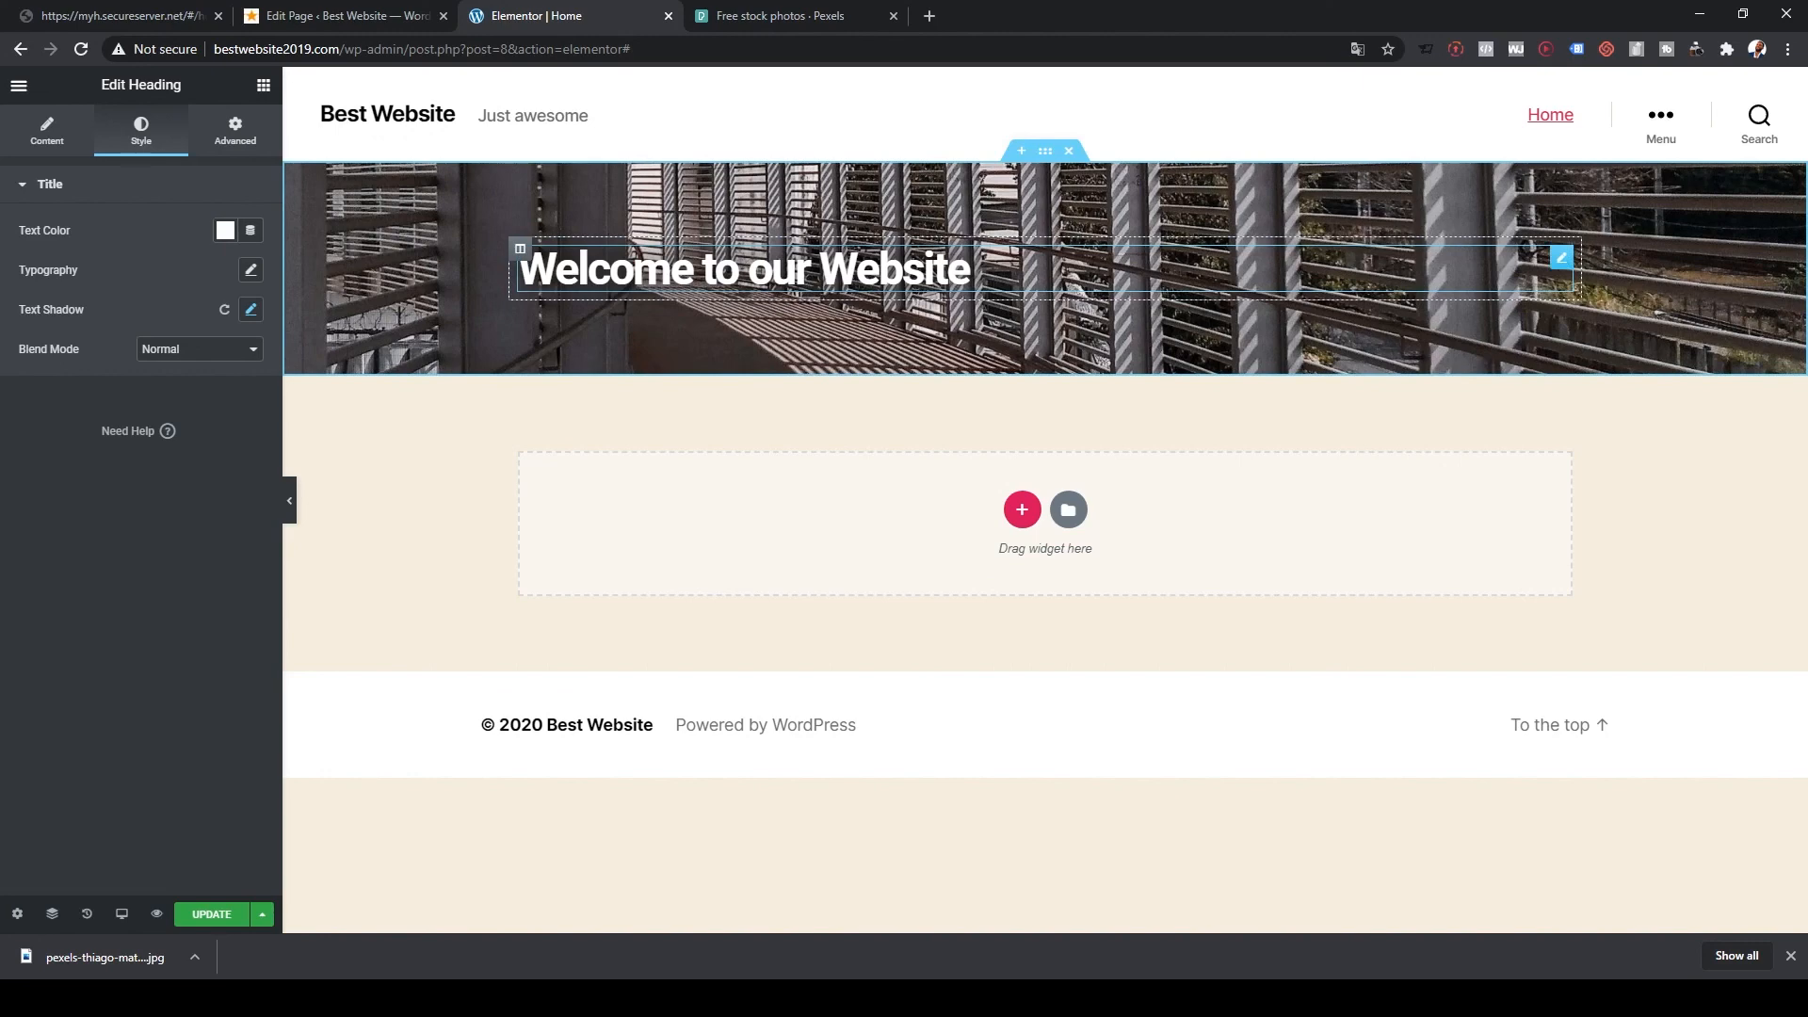
{"action": "left_click_drag", "start_coordinate": [970, 271], "coordinate": [520, 271]}
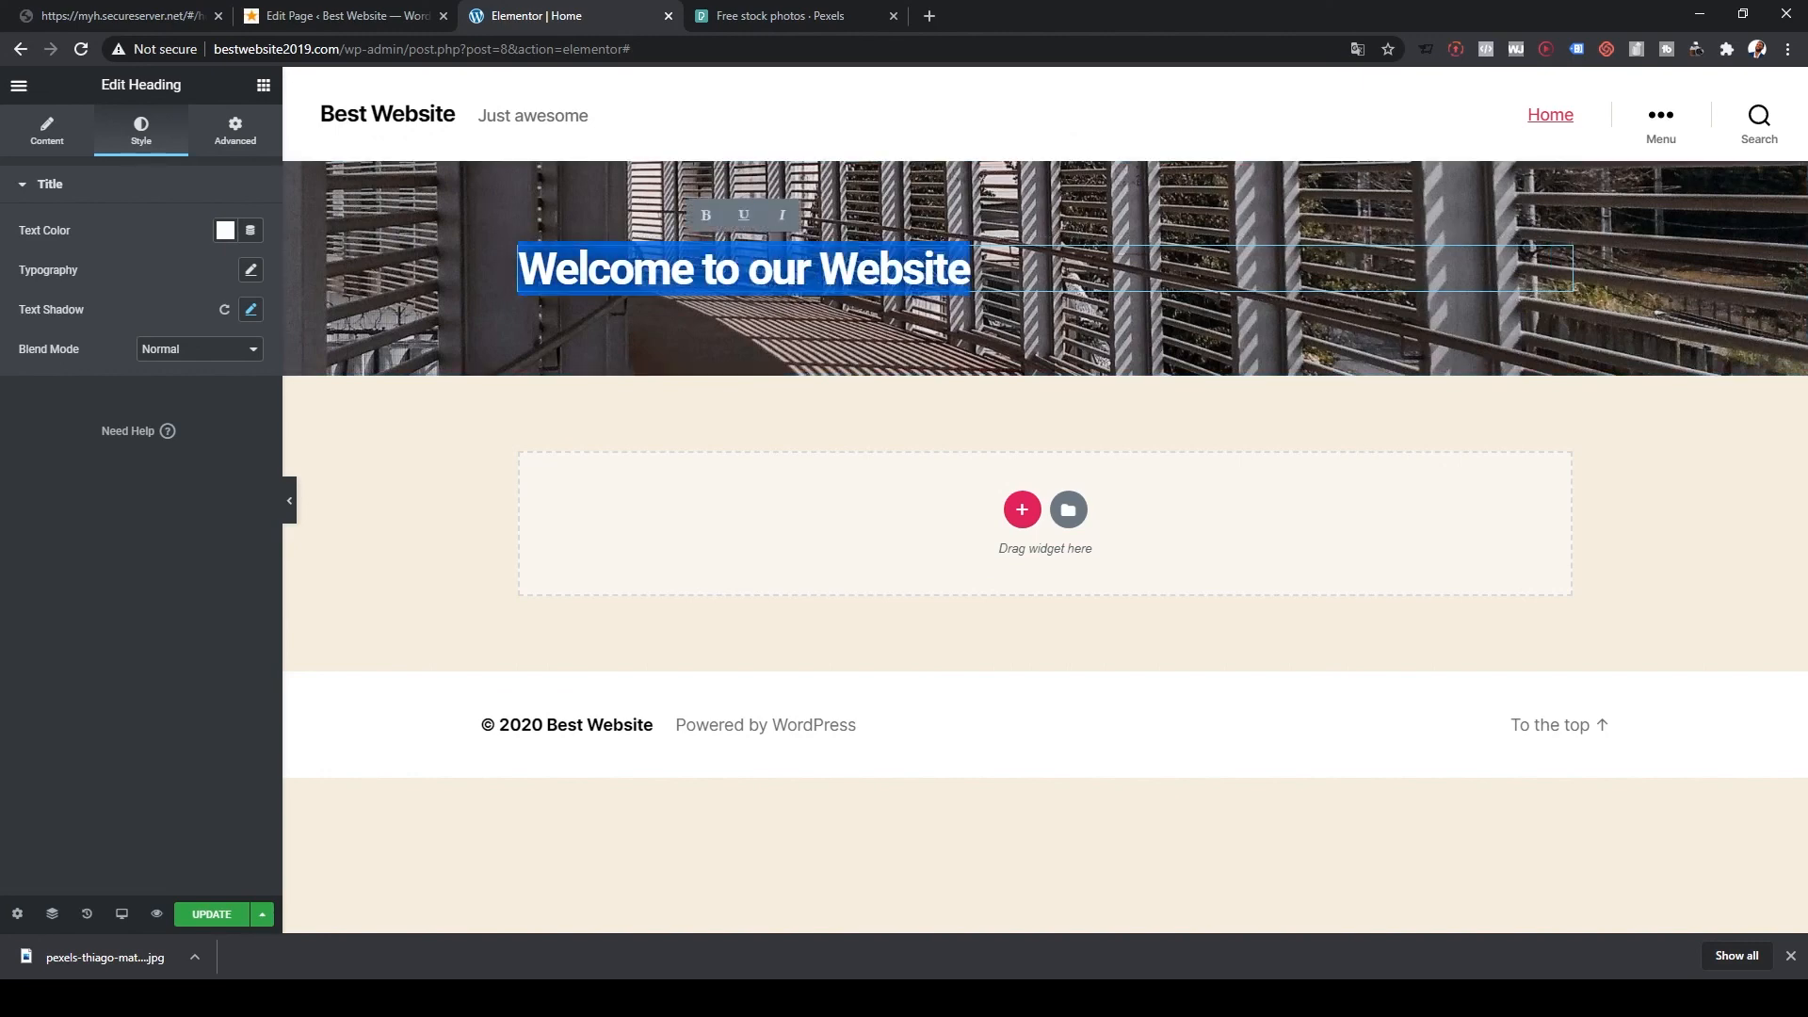
{"action": "left_click", "coordinate": [524, 271]}
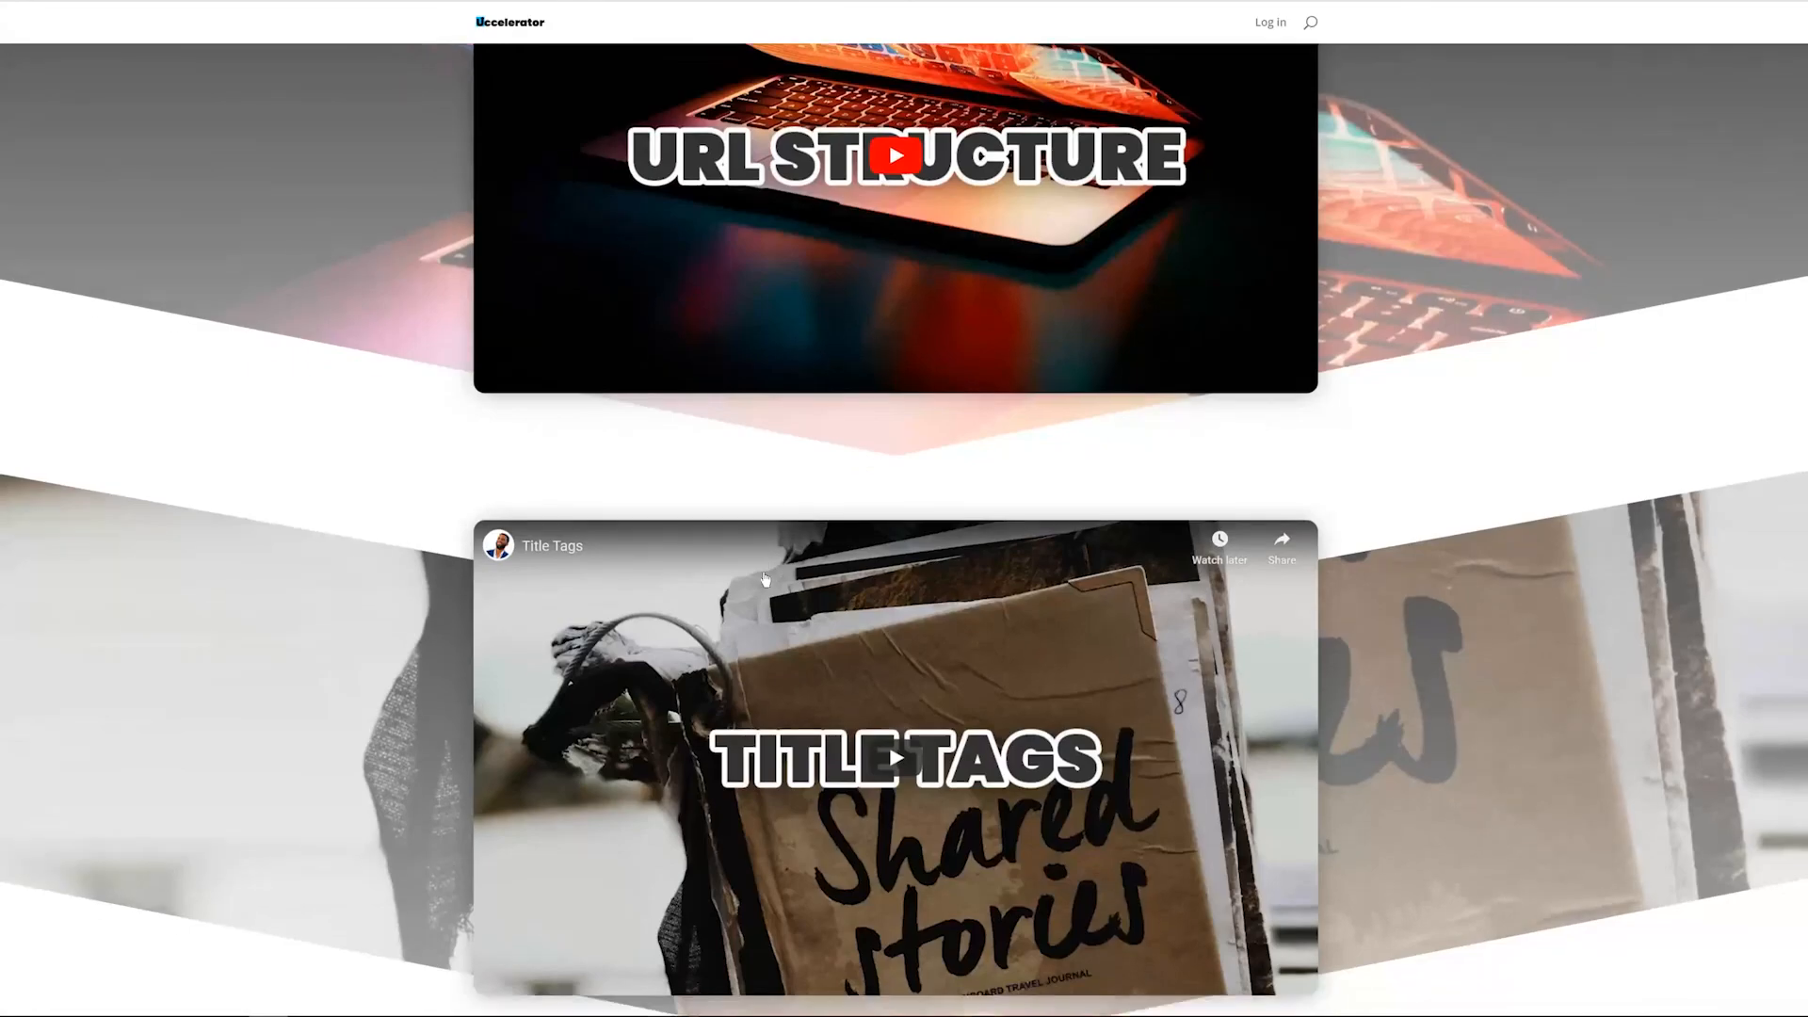
Step: Scroll down the Uccelerator Modules page to the Performance and Images videos
{"action": "scroll", "coordinate": [921, 558], "scroll_direction": "down", "scroll_amount": 3}
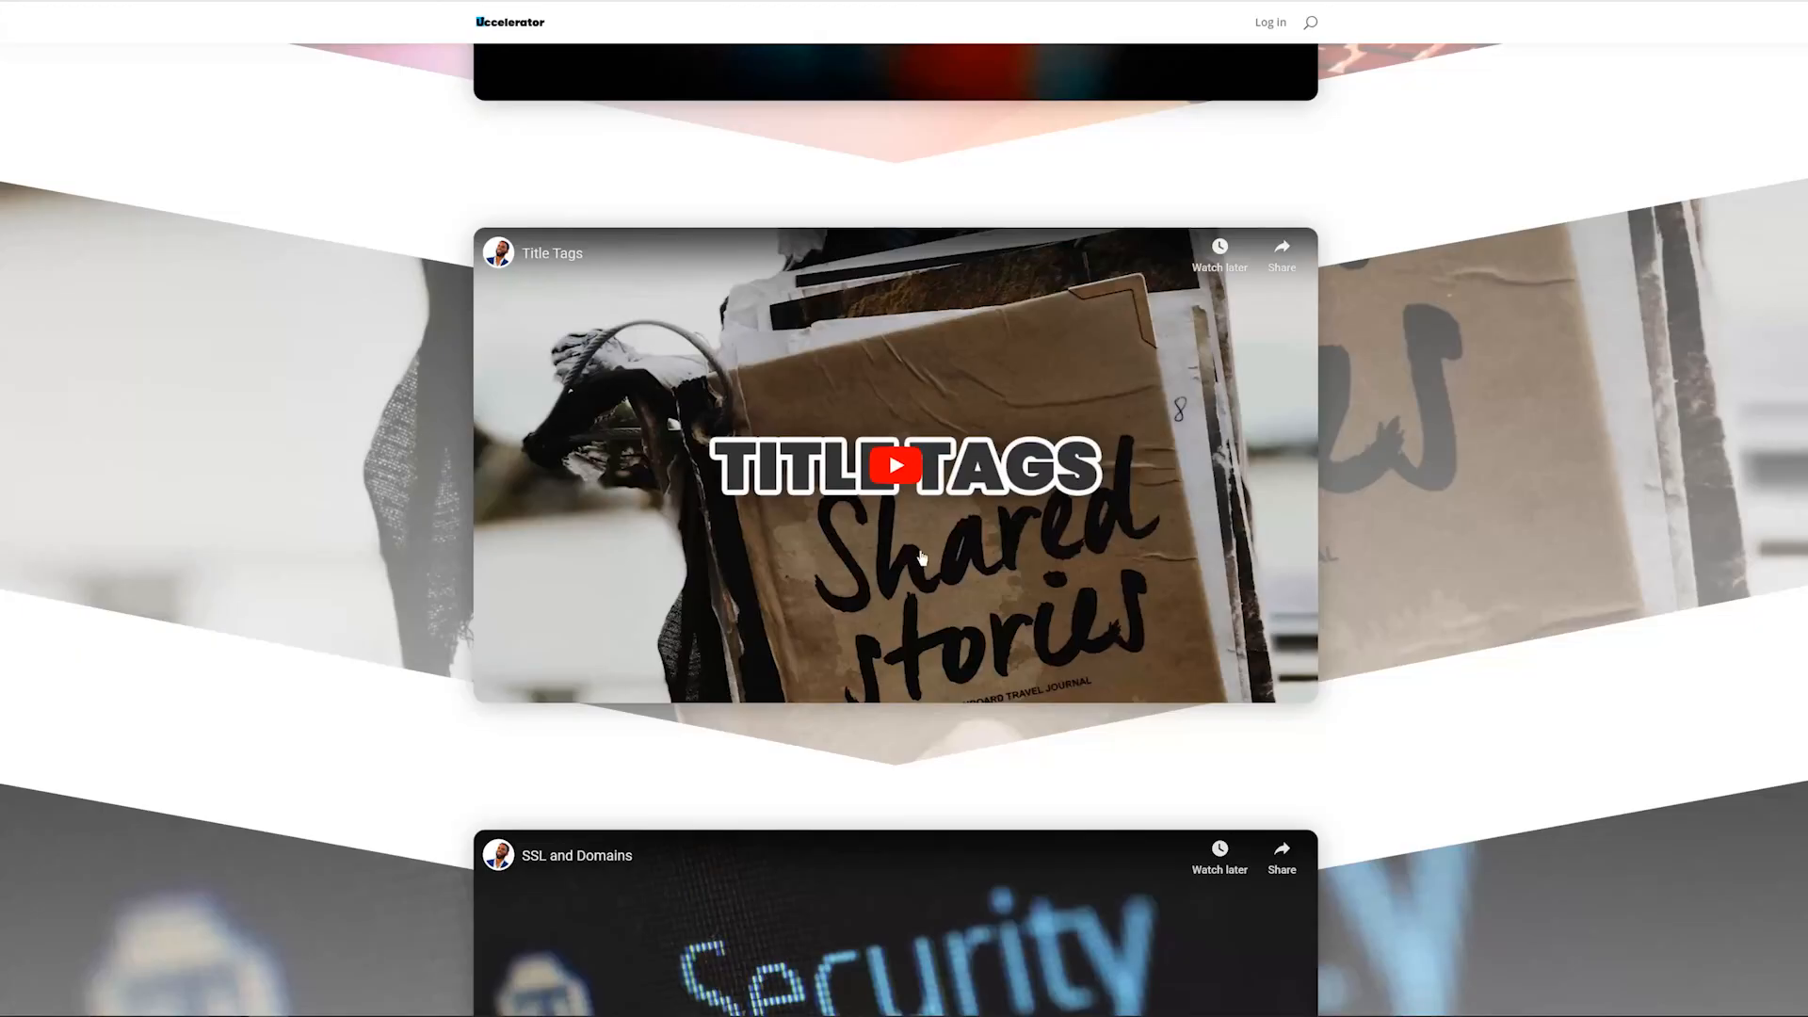
{"action": "scroll", "coordinate": [921, 558], "scroll_direction": "down", "scroll_amount": 10}
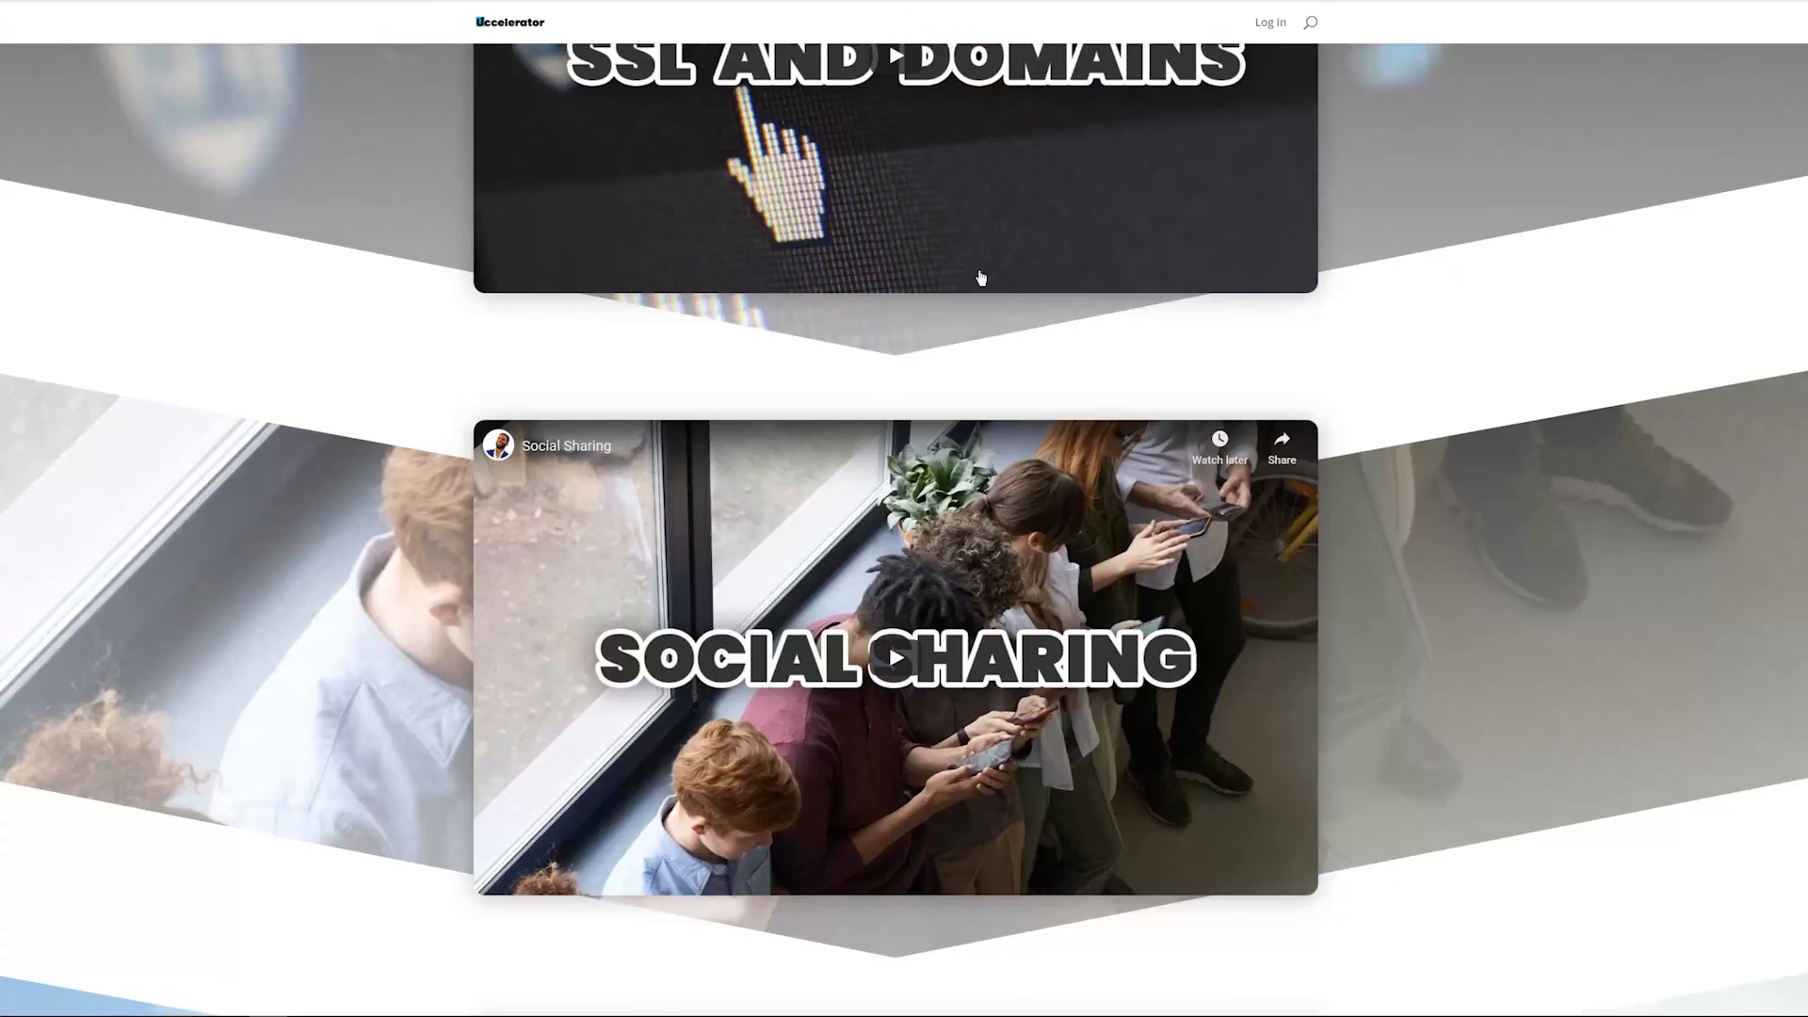
{"action": "scroll", "coordinate": [980, 278], "scroll_direction": "down", "scroll_amount": 9}
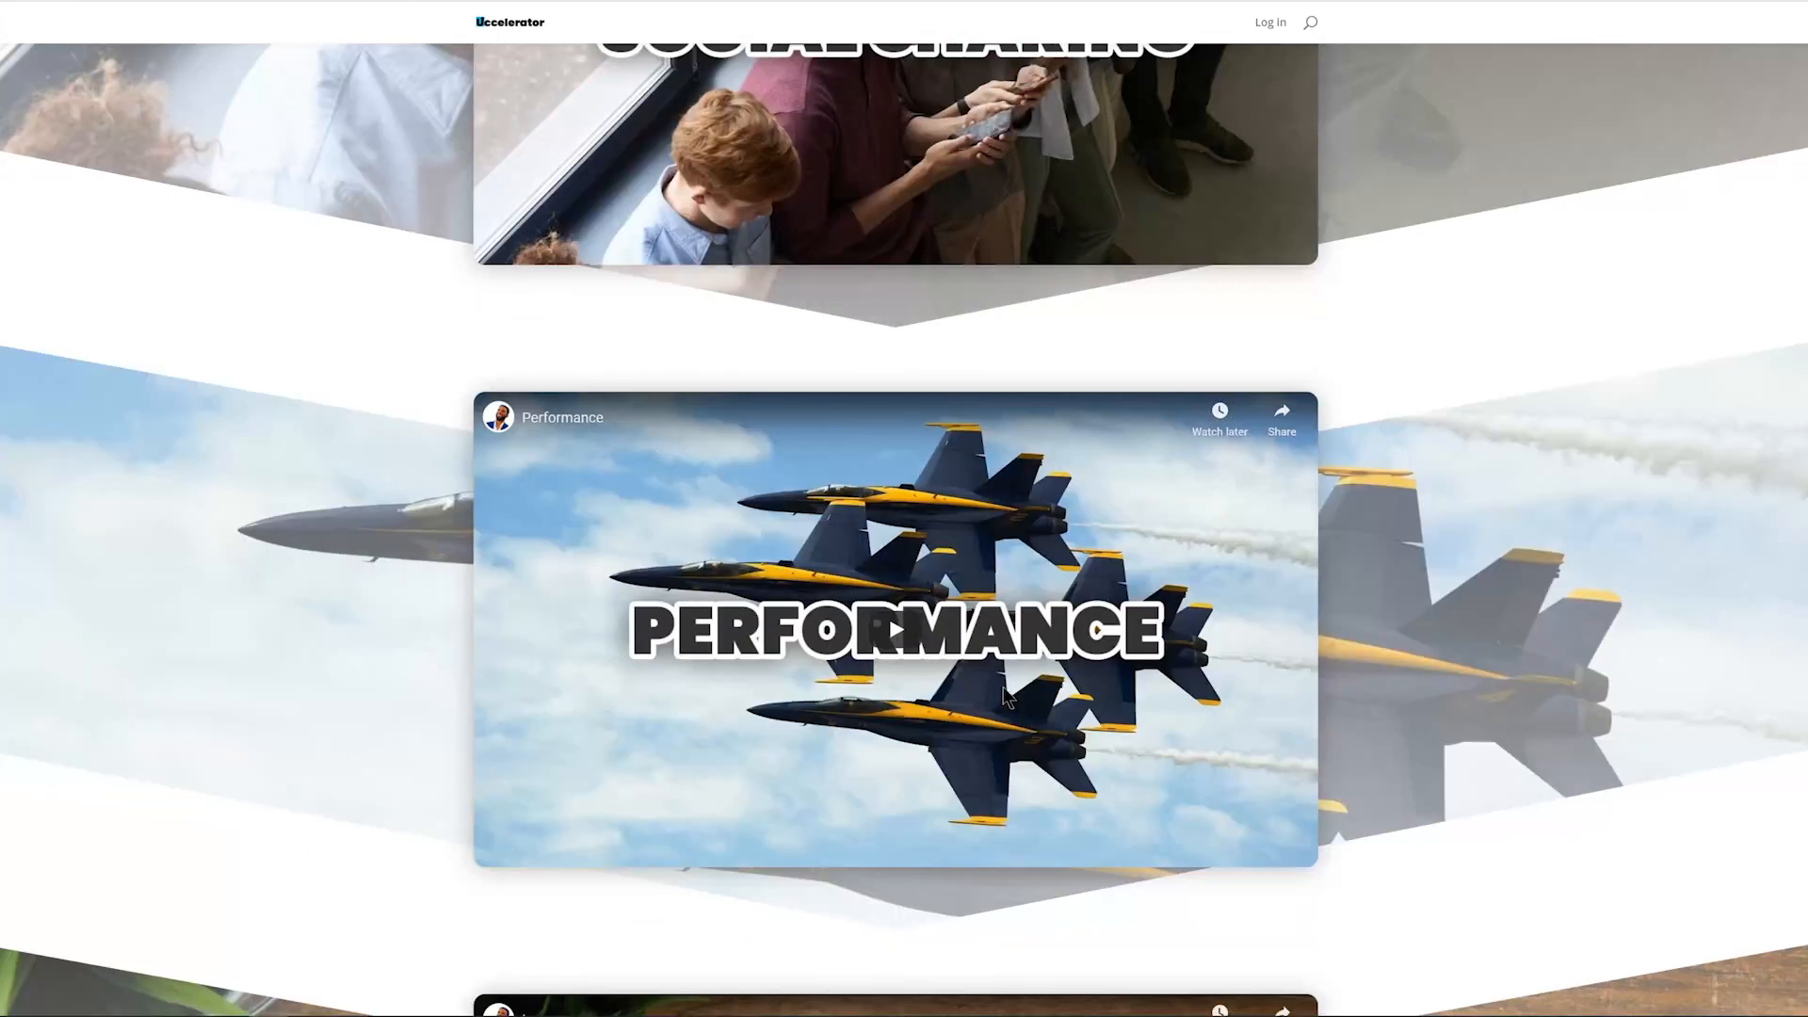